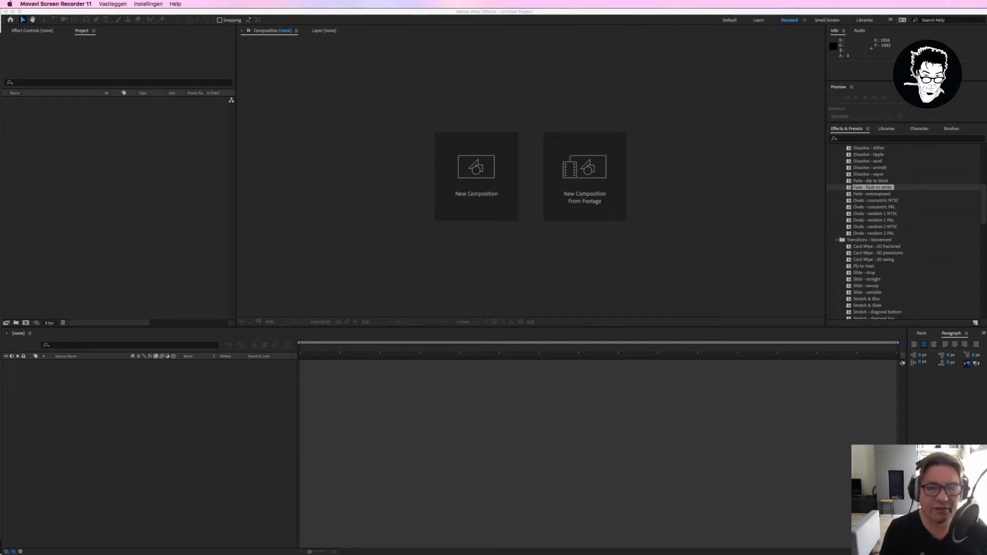
Preview tv_trailer_thumb.png in the Finder resources folder, then return to After Effects
{"action": "key", "text": "super+Tab"}
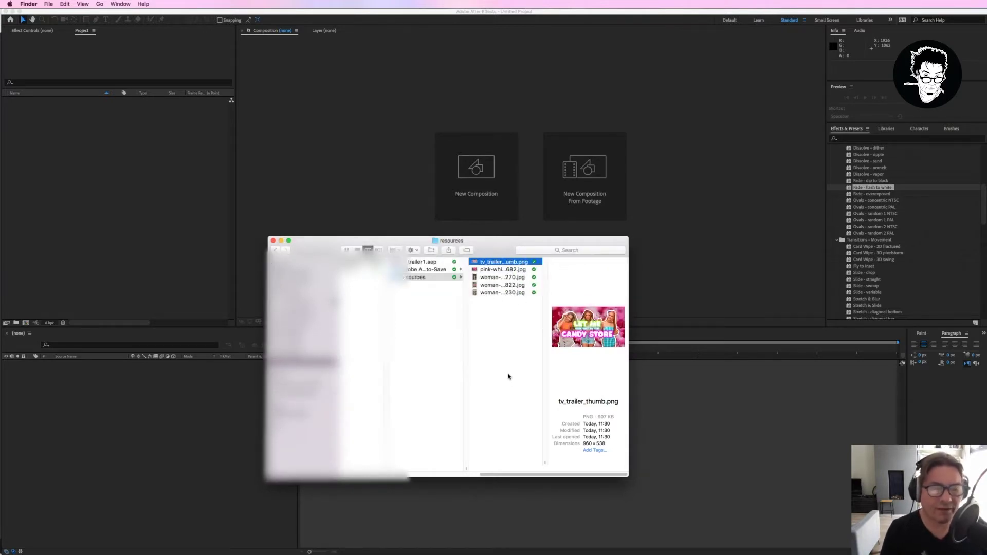
{"action": "key", "text": "space"}
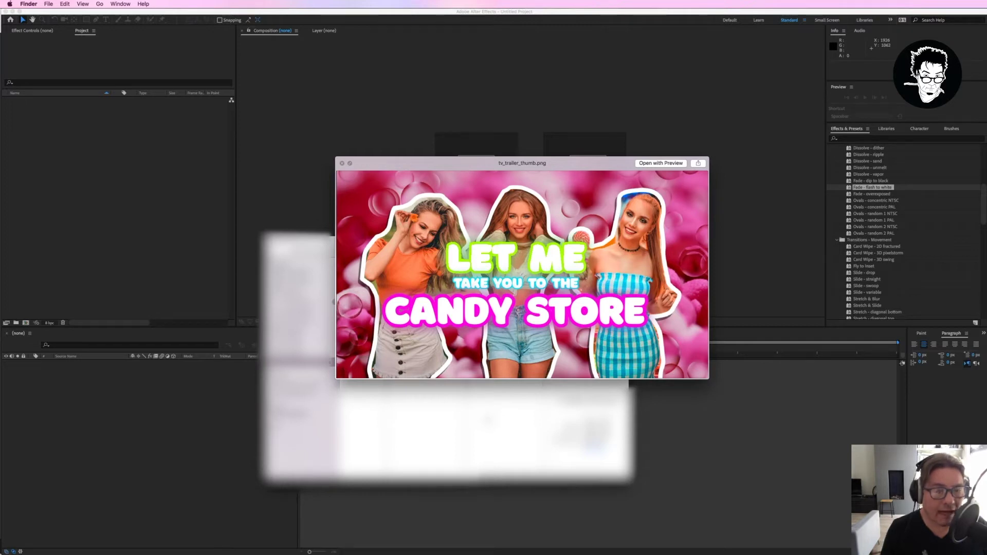
{"action": "key", "text": "space"}
{"action": "left_click", "coordinate": [276, 150]}
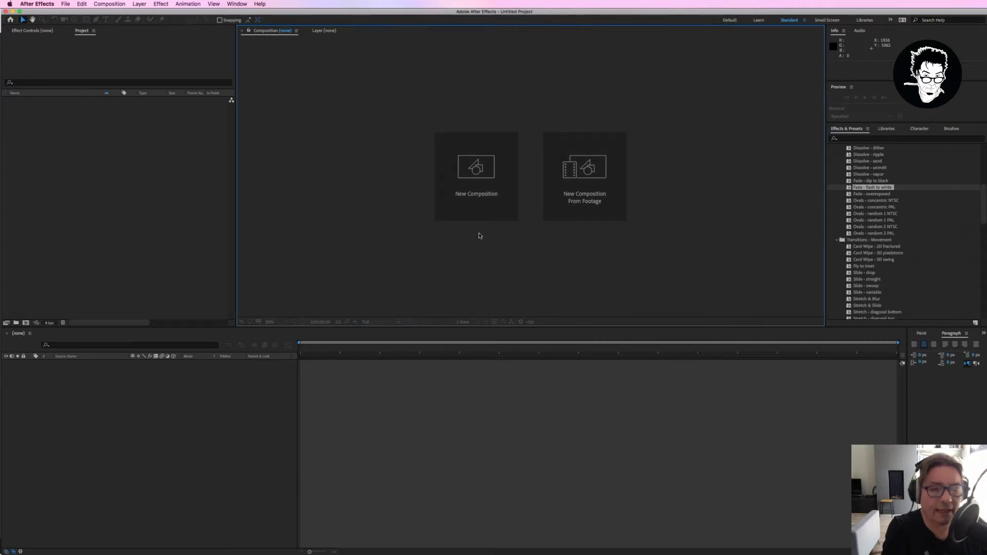
Create the tv_trailer composition with the HDTV 1080 25 preset (1920×1080, 25 fps)
{"action": "left_click", "coordinate": [479, 172]}
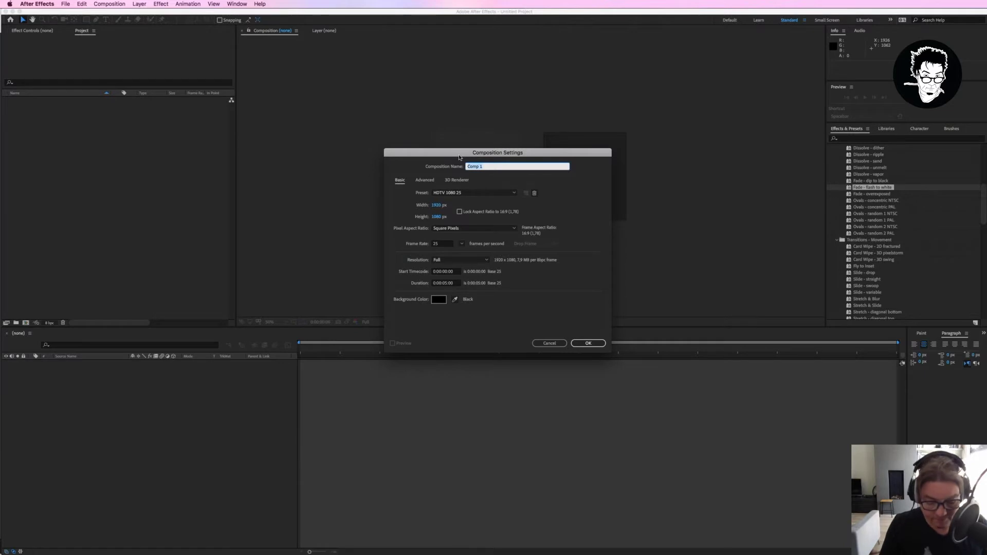
{"action": "type", "text": "C"}
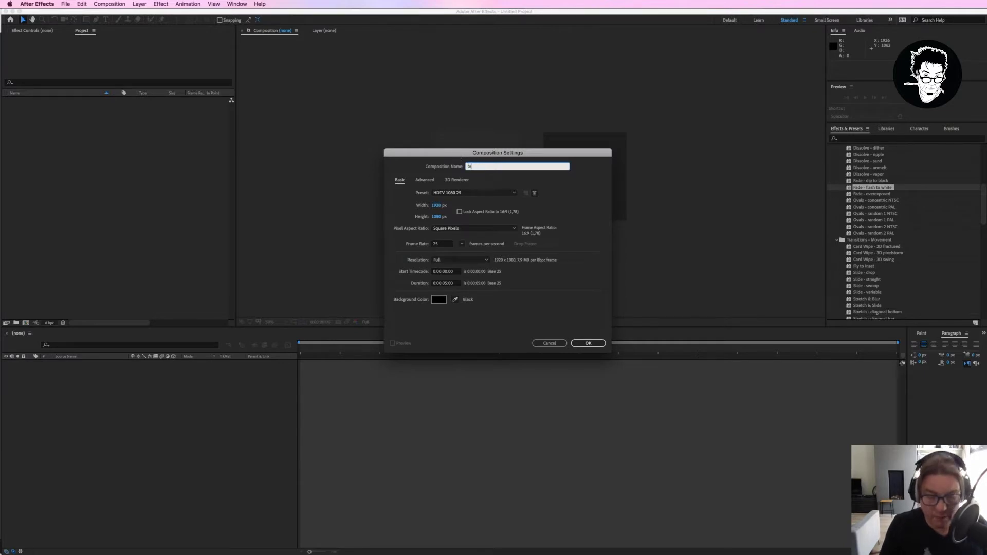
{"action": "type", "text": "v"}
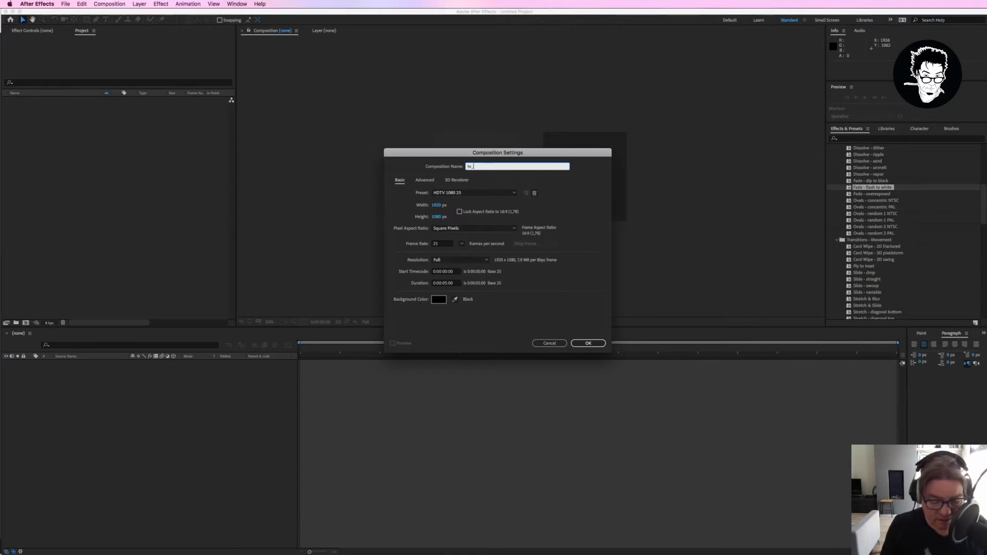
{"action": "type", "text": "ailer"}
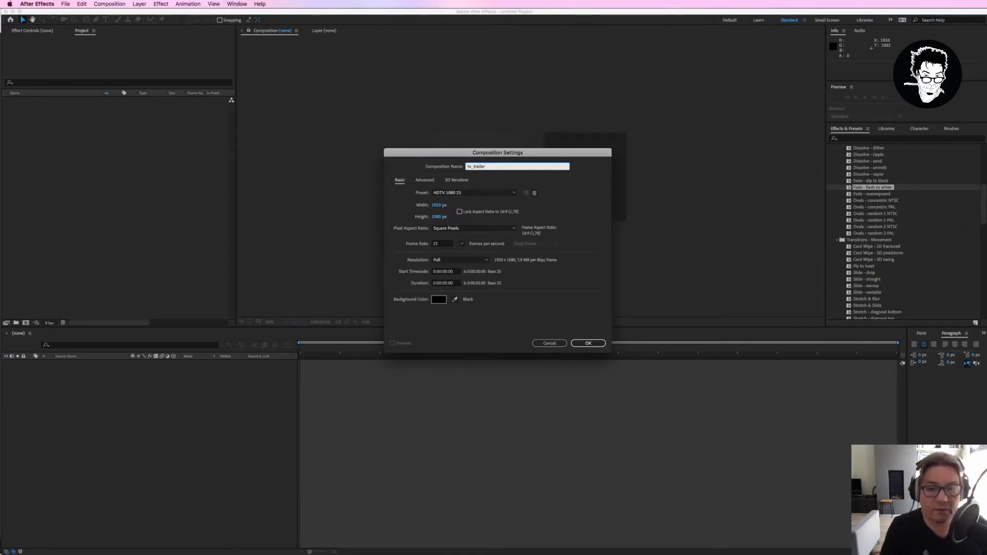
{"action": "left_click", "coordinate": [596, 343]}
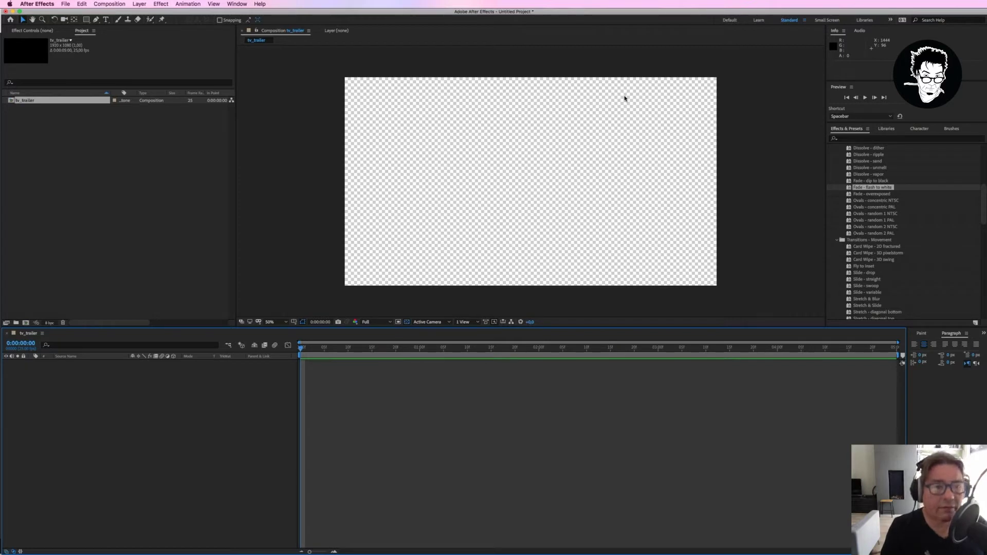
Save the project under the new name tv_trailer2.aep in AE_beginners2
{"action": "key", "text": "super+s"}
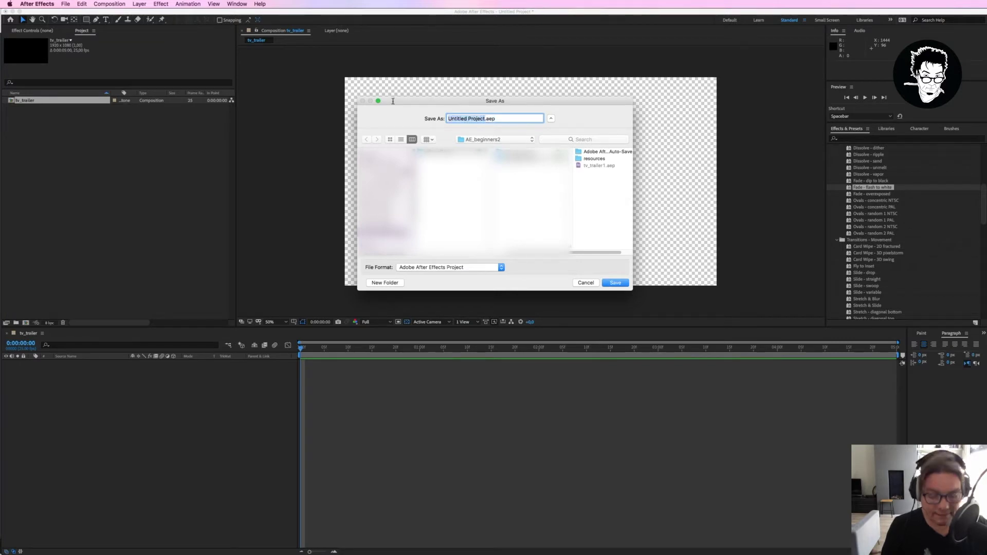
{"action": "type", "text": "tv_"}
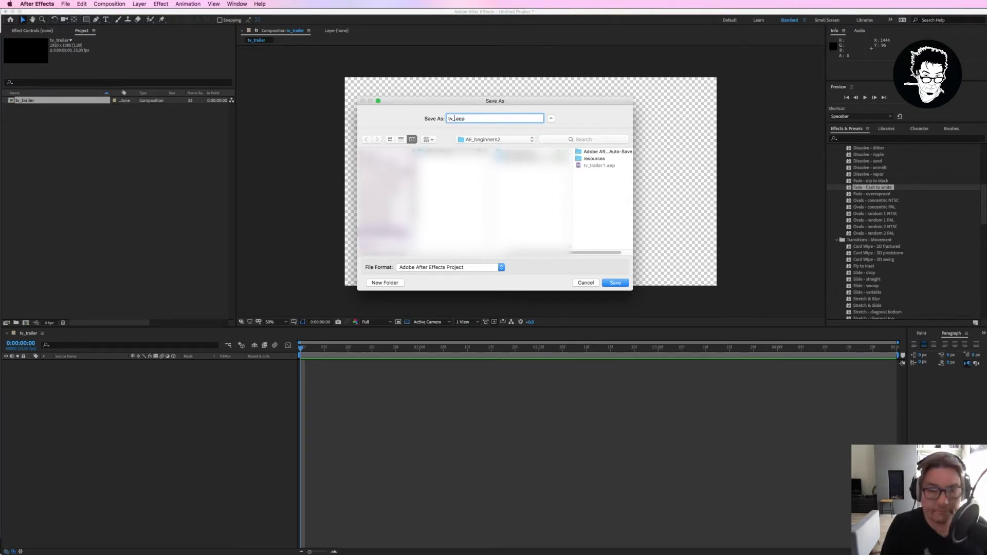
{"action": "type", "text": "trailer"}
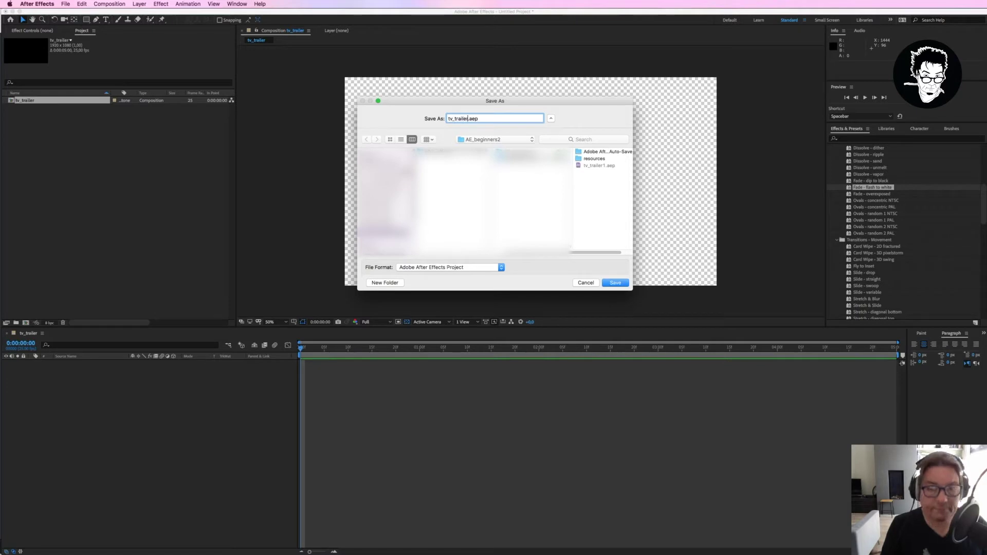
{"action": "type", "text": "2"}
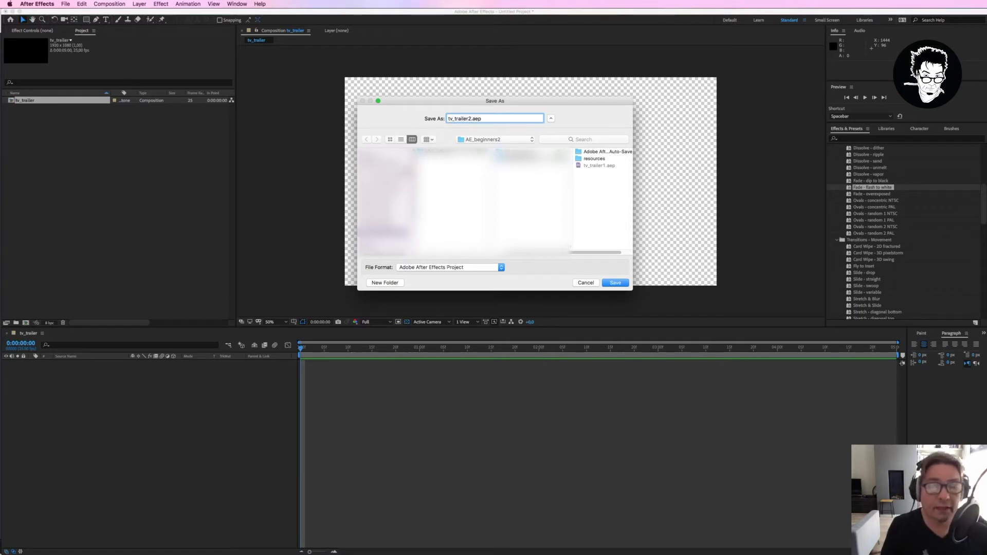
{"action": "left_click", "coordinate": [616, 283]}
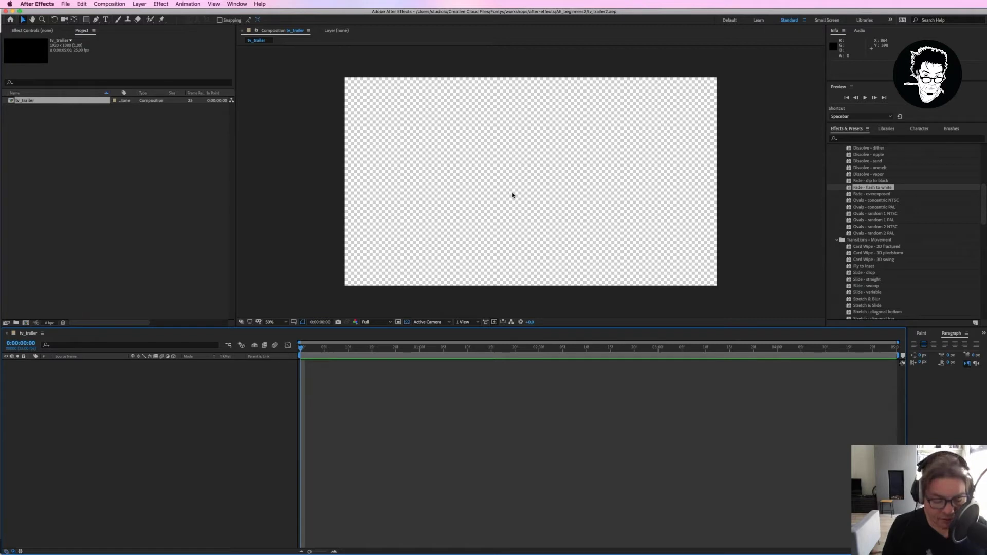
Import the pink heart JPG and three woman JPGs as multiple compositions, one per image
{"action": "left_click", "coordinate": [65, 5]}
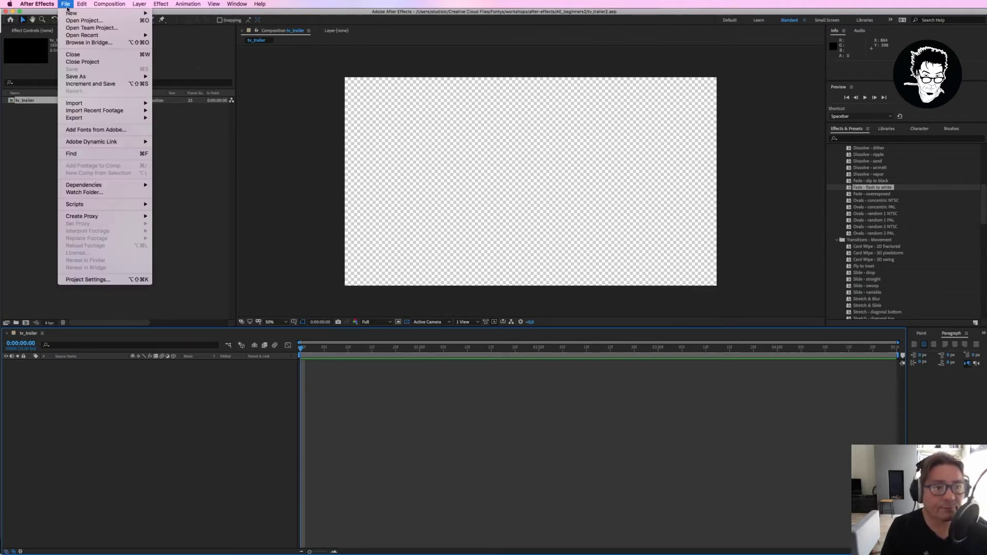
{"action": "mouse_move", "coordinate": [76, 106]}
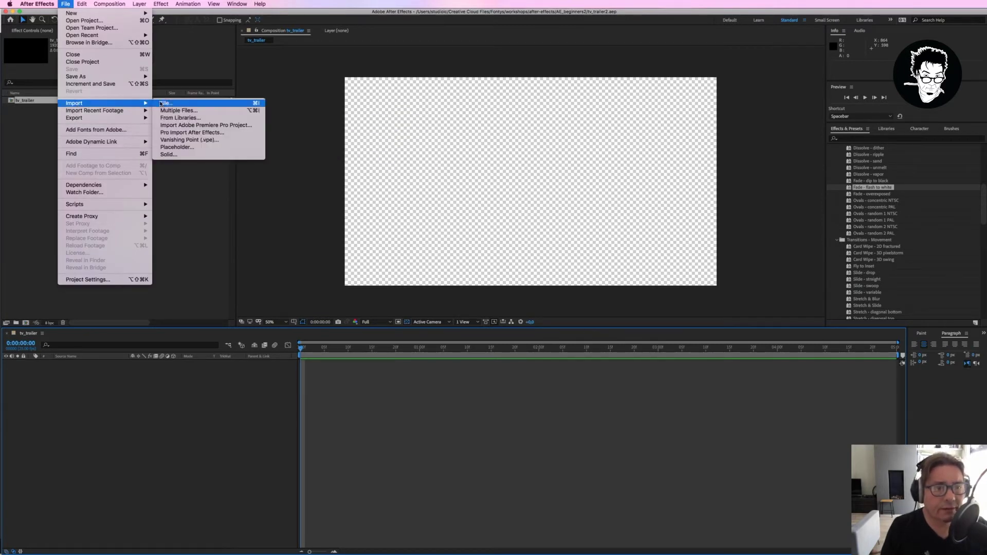
{"action": "left_click", "coordinate": [163, 103]}
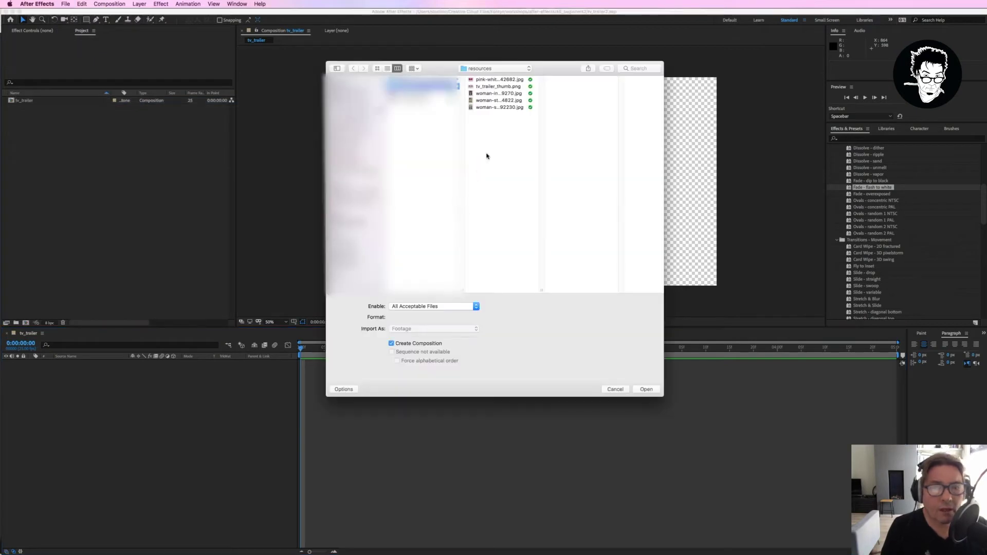
{"action": "left_click", "coordinate": [492, 80]}
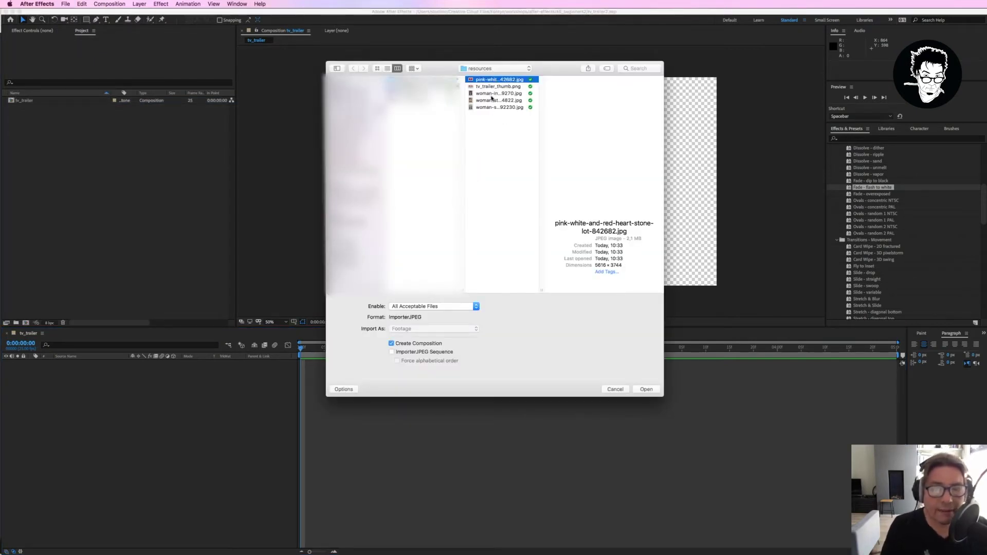
{"action": "left_click", "coordinate": [488, 94], "text": "super"}
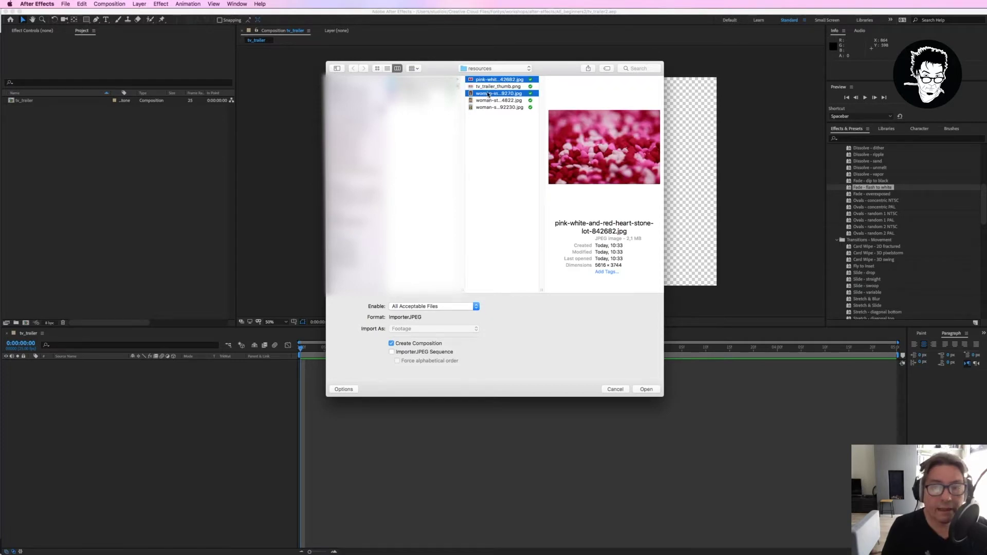
{"action": "left_click", "coordinate": [488, 101], "text": "super"}
{"action": "left_click", "coordinate": [488, 107], "text": "super"}
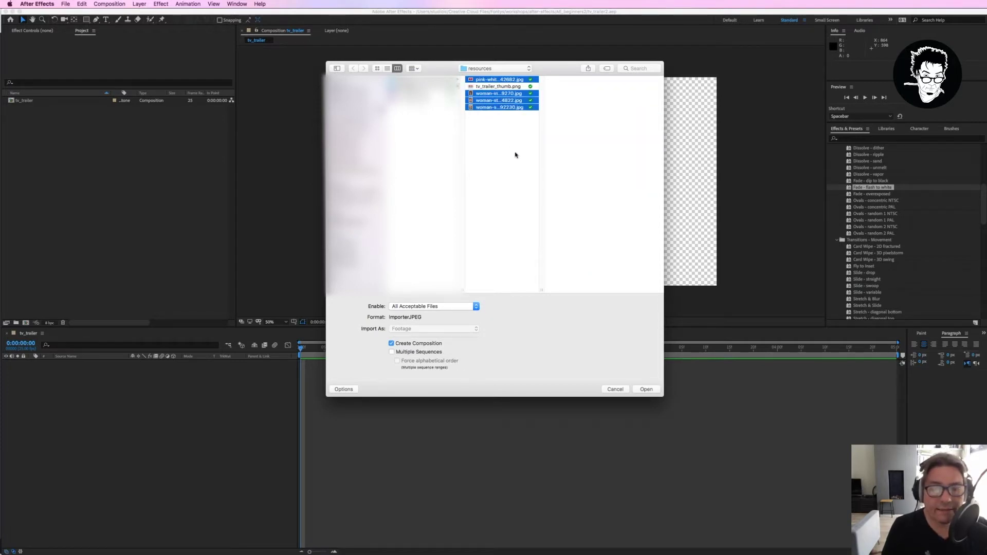
{"action": "left_click", "coordinate": [645, 389]}
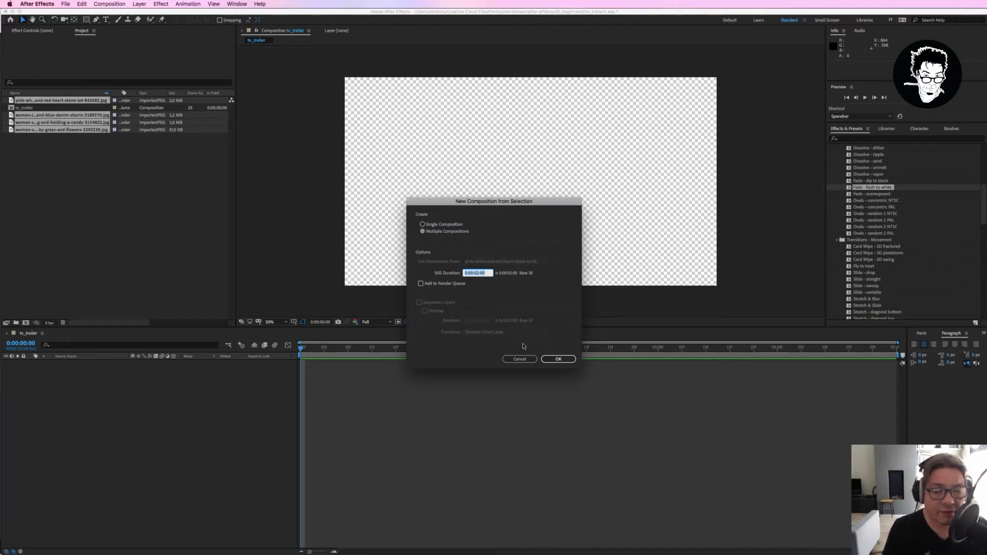
{"action": "left_click", "coordinate": [558, 359]}
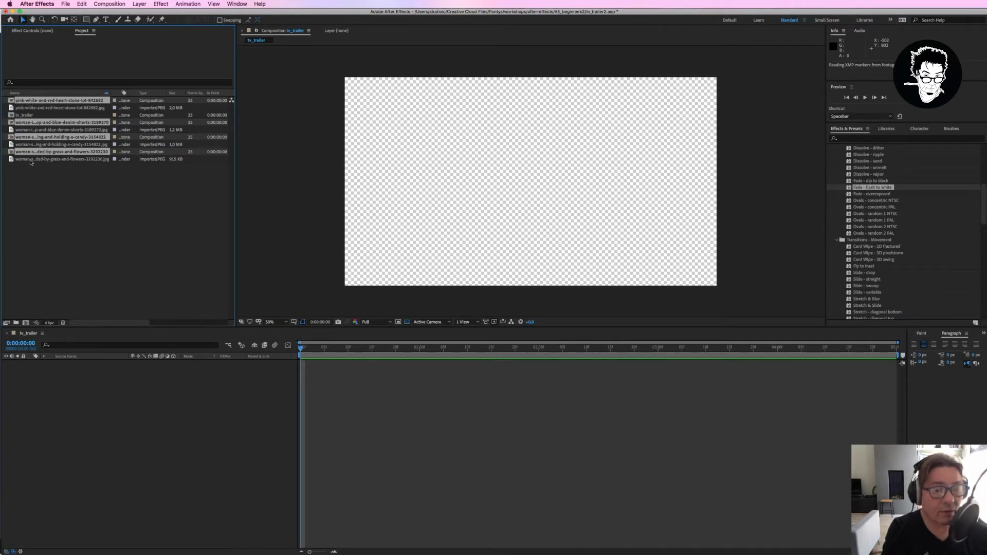
Drag the denim-shorts woman photo from the Project panel into tv_trailer
{"action": "left_click", "coordinate": [90, 188]}
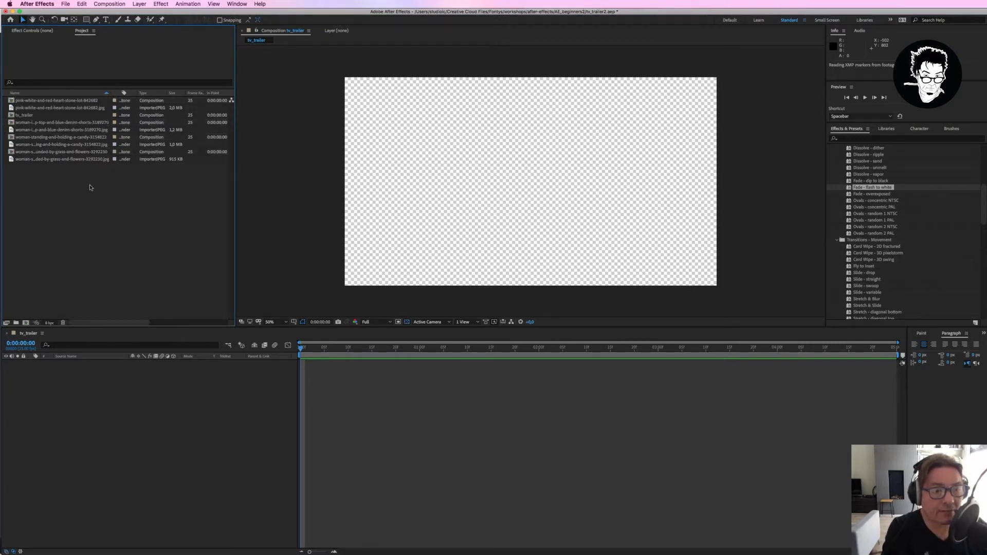
{"action": "left_click", "coordinate": [29, 160]}
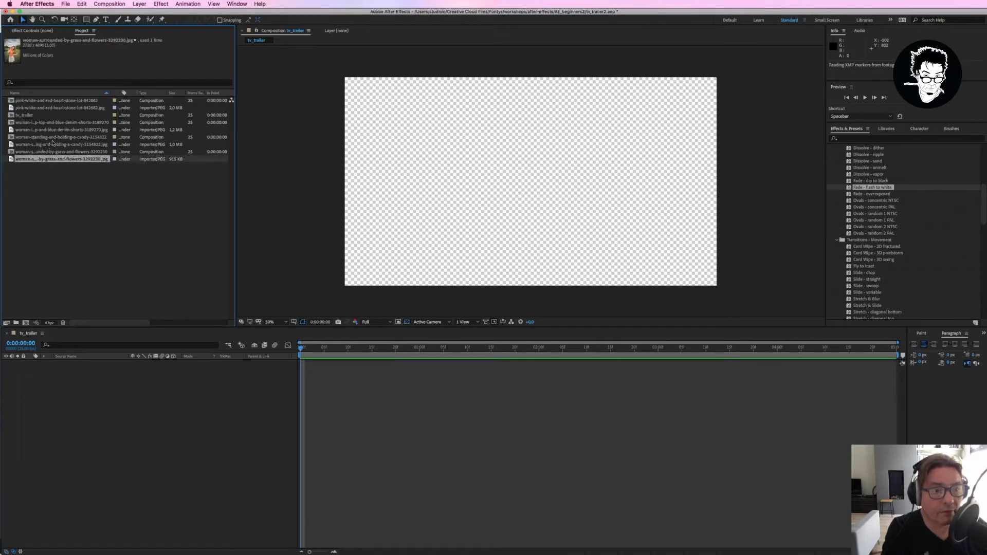
{"action": "left_click", "coordinate": [76, 145]}
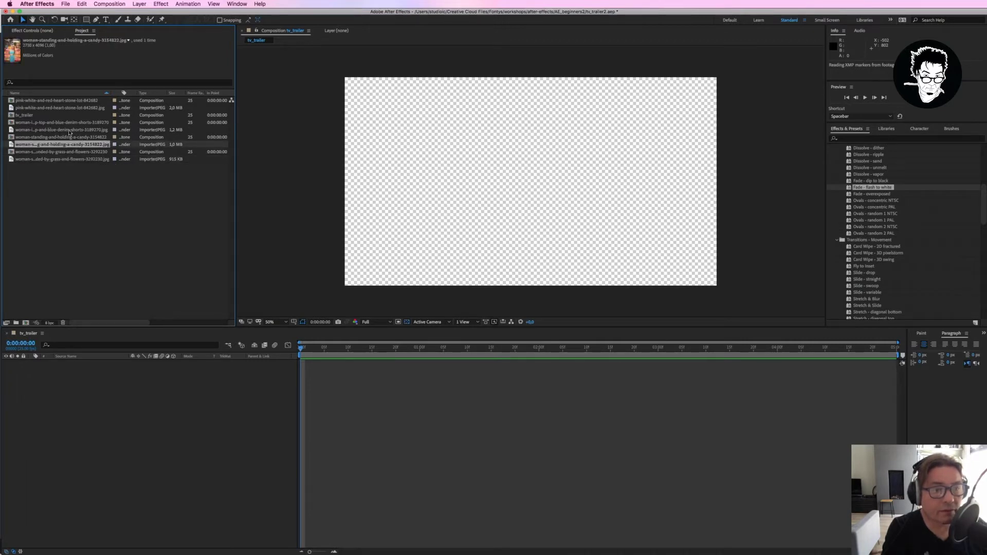
{"action": "left_click", "coordinate": [69, 131]}
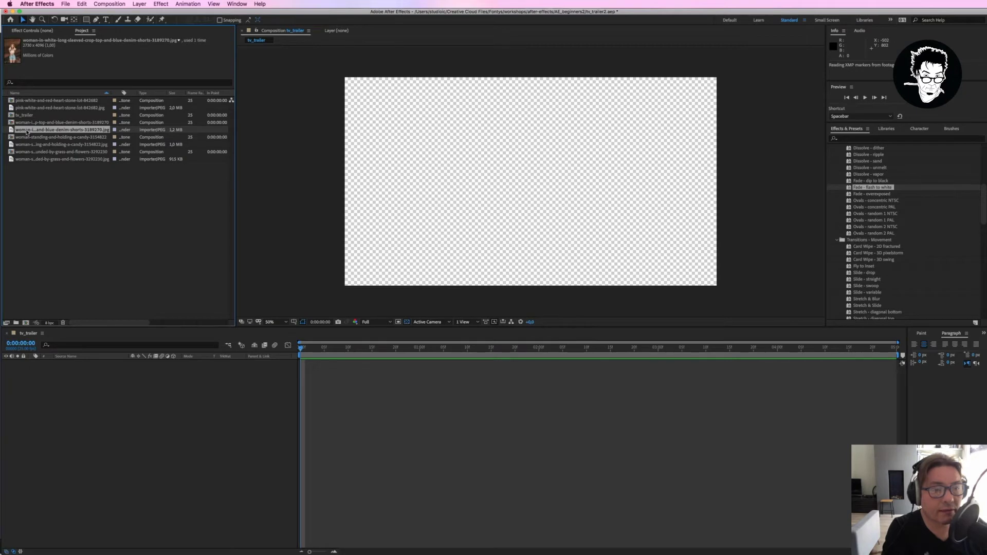
{"action": "left_click_drag", "start_coordinate": [26, 132], "coordinate": [487, 229]}
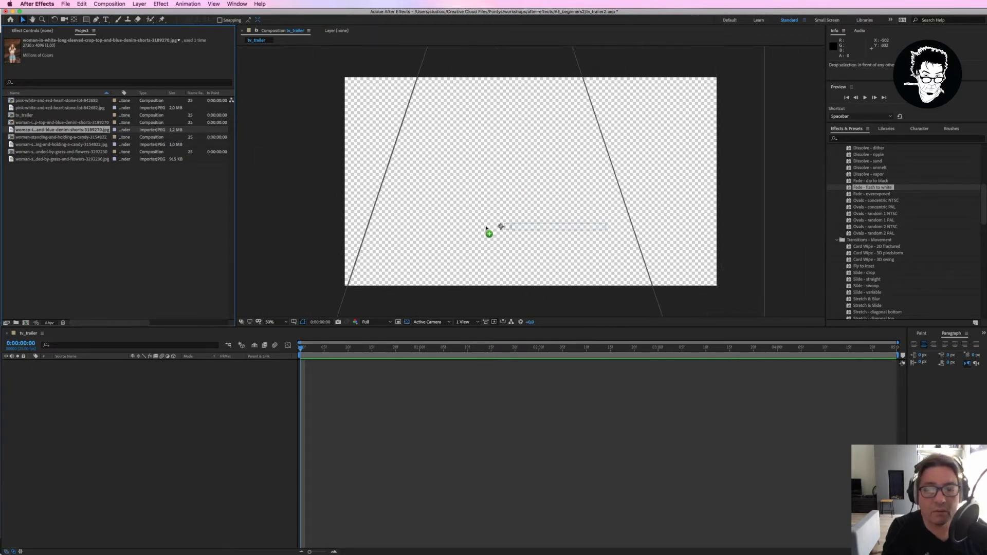
{"action": "left_click_drag", "start_coordinate": [487, 229], "coordinate": [533, 237]}
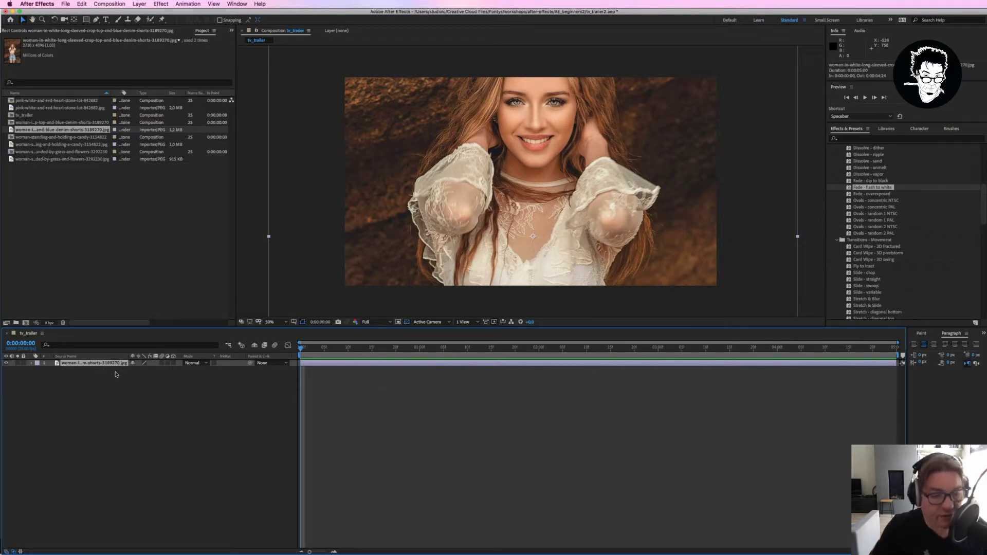
Scale the denim-shorts photo layer to 33% and move it higher in the frame
{"action": "key", "text": "s"}
{"action": "left_click", "coordinate": [155, 370]}
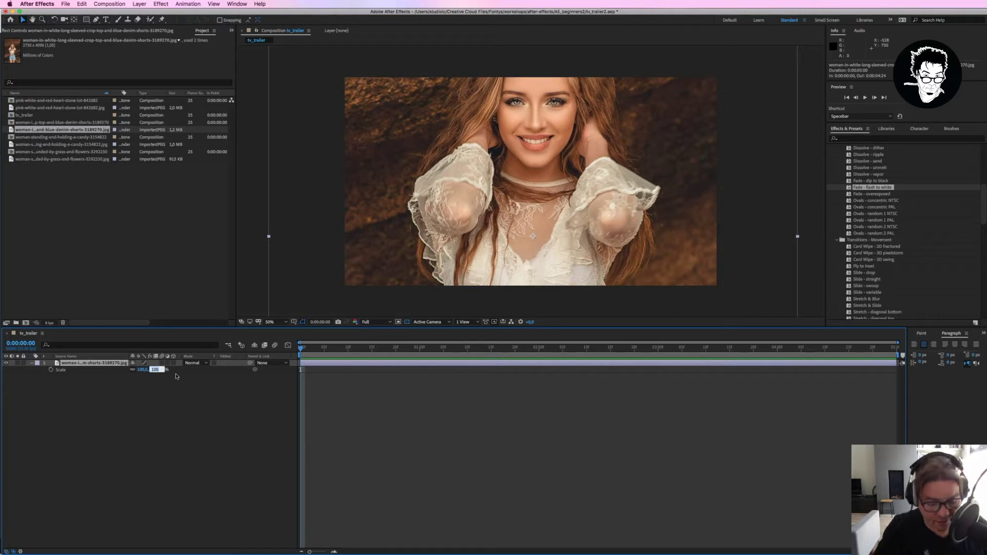
{"action": "key", "text": "Return"}
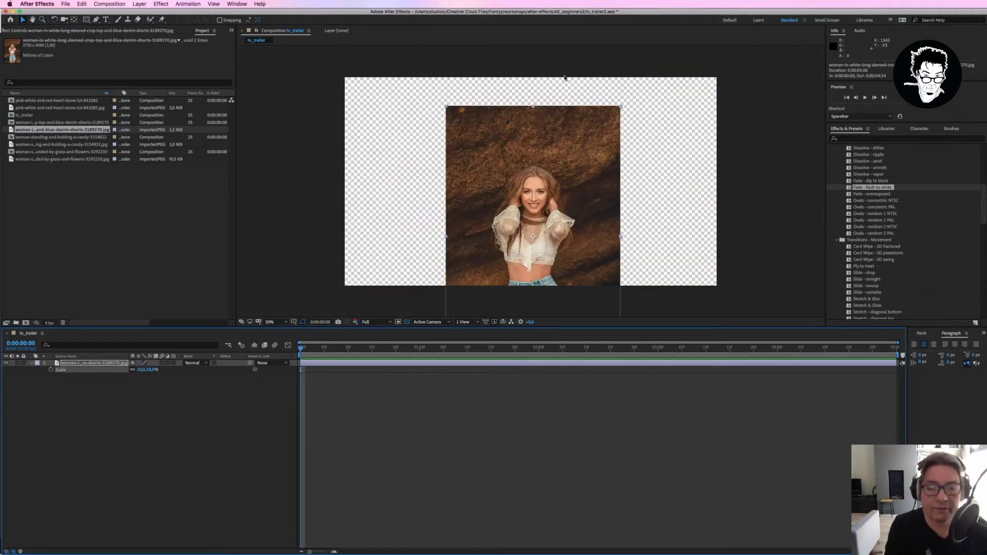
{"action": "left_click_drag", "start_coordinate": [511, 214], "coordinate": [504, 157]}
{"action": "left_click_drag", "start_coordinate": [519, 195], "coordinate": [521, 183]}
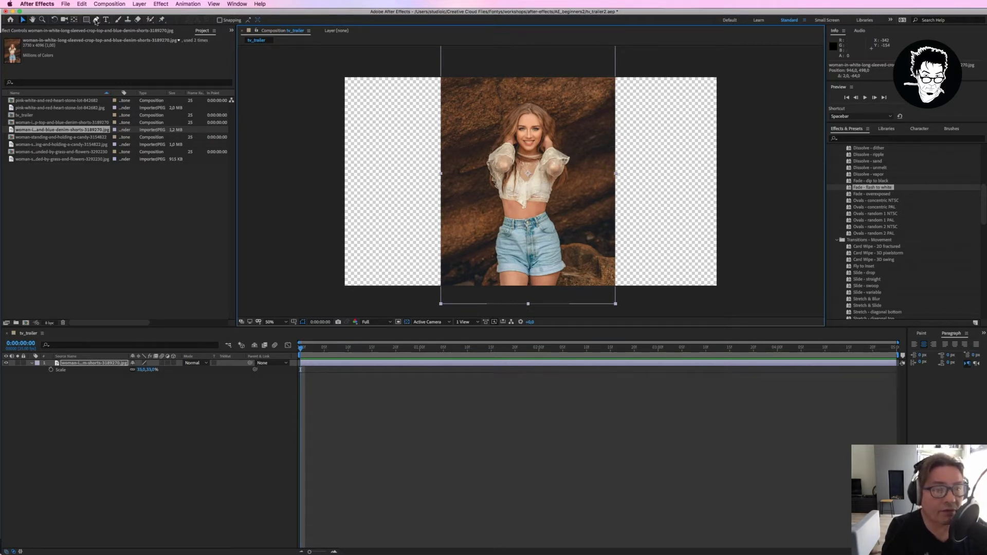
Draw a closed Pen mask around the denim-shorts woman, from her hair down, along the bottom, and back up
{"action": "left_click", "coordinate": [96, 21]}
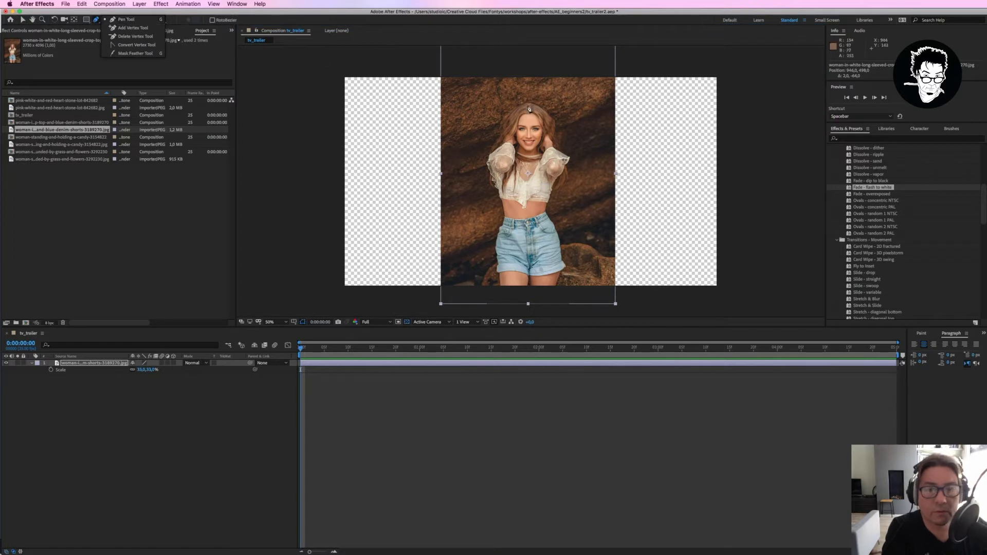
{"action": "left_click", "coordinate": [512, 103]}
{"action": "left_click_drag", "start_coordinate": [495, 133], "coordinate": [486, 159]}
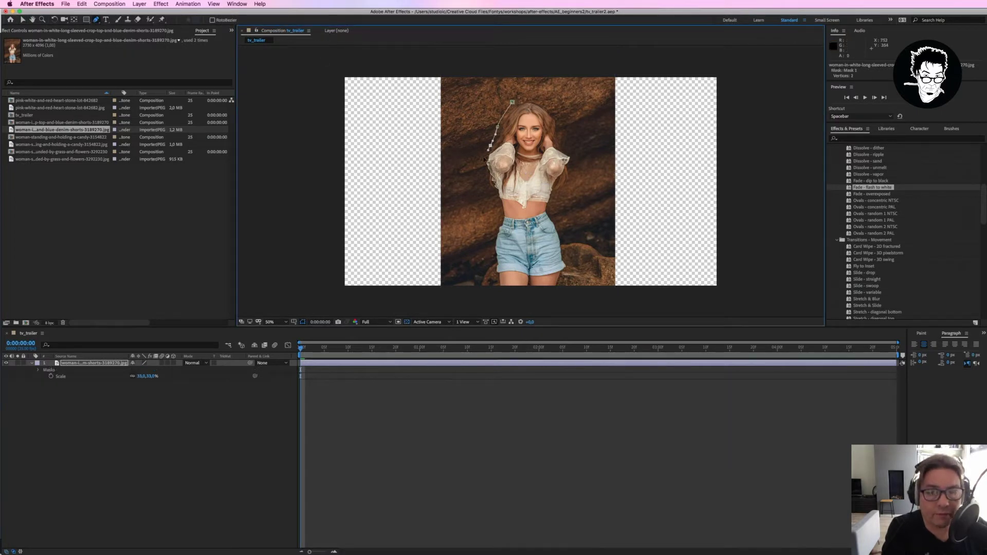
{"action": "left_click", "coordinate": [485, 167]}
{"action": "left_click", "coordinate": [486, 185]}
{"action": "left_click", "coordinate": [495, 202]}
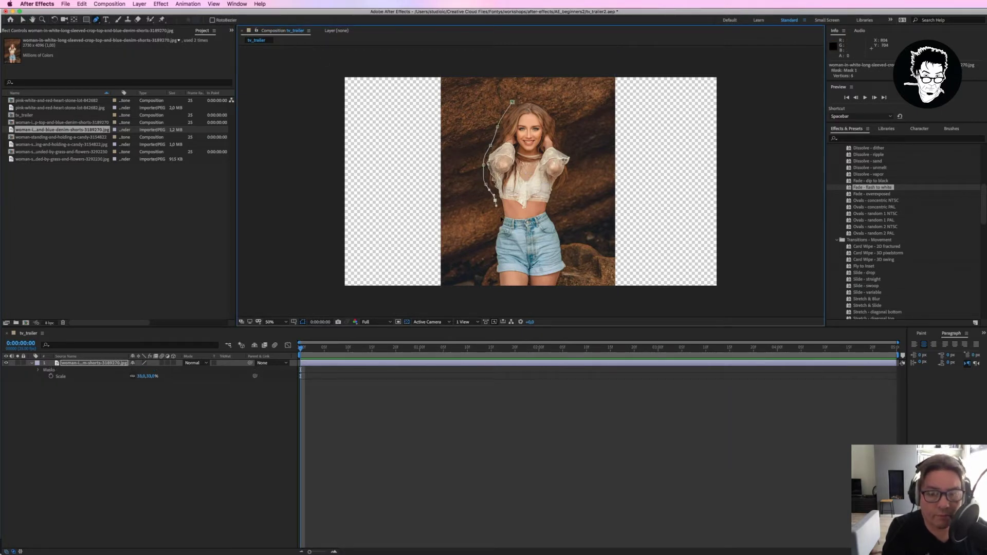
{"action": "left_click", "coordinate": [500, 213]}
{"action": "left_click", "coordinate": [494, 234]}
{"action": "left_click", "coordinate": [495, 266]}
{"action": "left_click", "coordinate": [496, 282]}
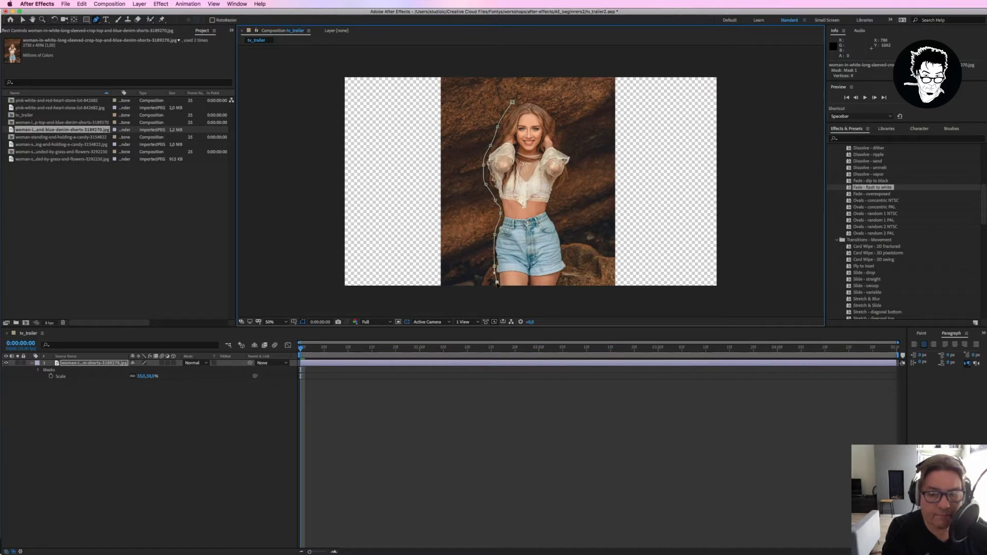
{"action": "left_click", "coordinate": [497, 290]}
{"action": "left_click", "coordinate": [554, 288]}
{"action": "left_click", "coordinate": [568, 273]}
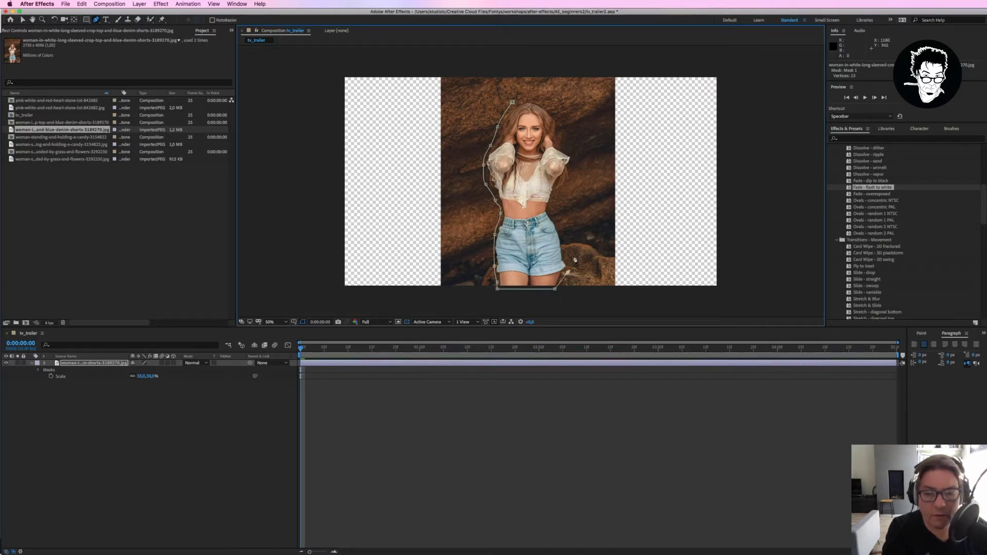
{"action": "left_click", "coordinate": [570, 253]}
{"action": "left_click", "coordinate": [558, 193]}
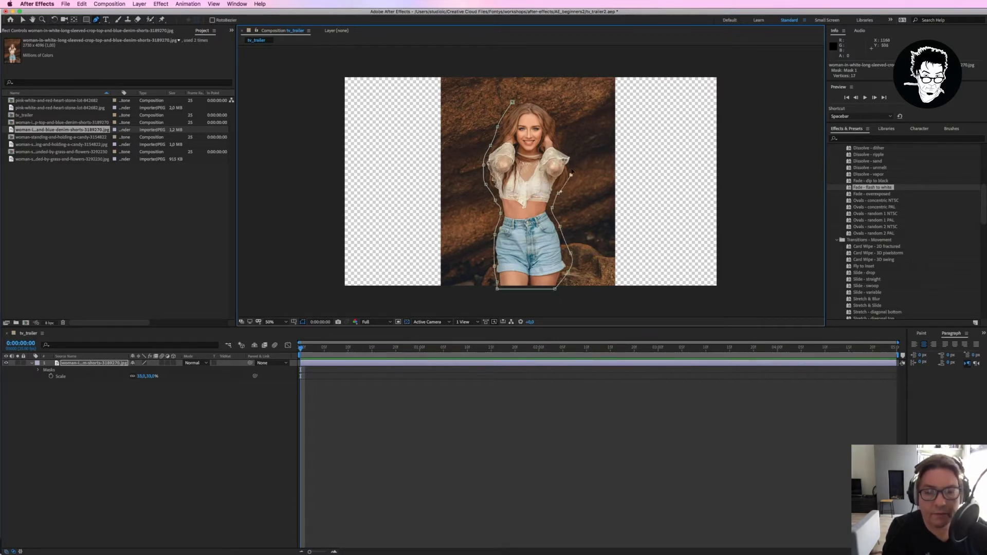
{"action": "left_click", "coordinate": [571, 174]}
{"action": "left_click", "coordinate": [570, 161]}
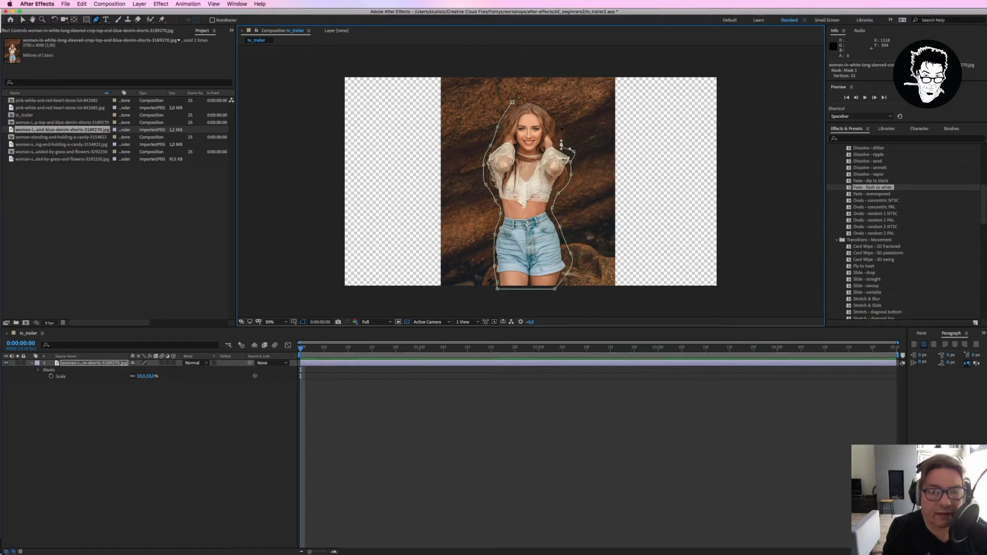
{"action": "left_click", "coordinate": [560, 128]}
{"action": "left_click", "coordinate": [552, 110]}
{"action": "left_click", "coordinate": [544, 102]}
{"action": "left_click", "coordinate": [513, 103]}
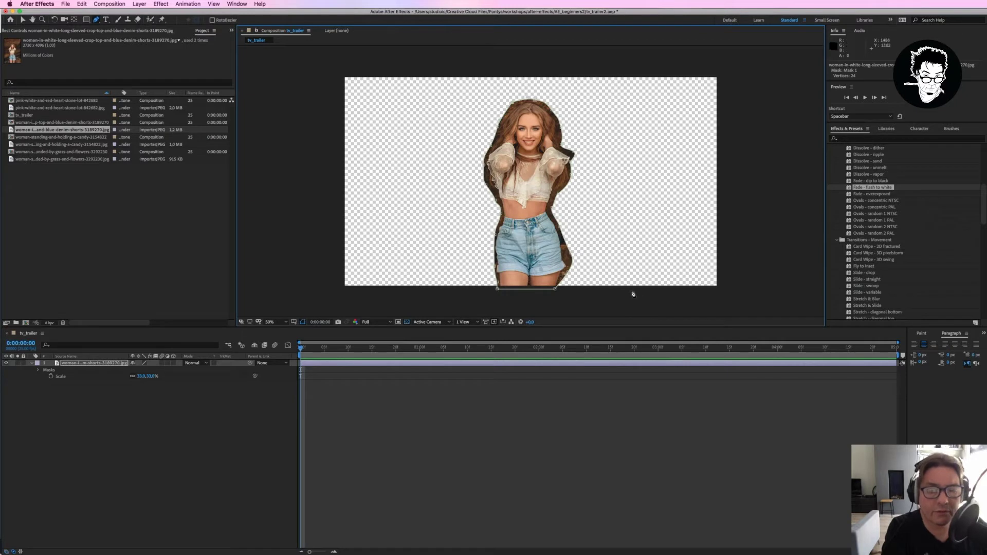
Adjust a mask point beside her shorts, then add the candy-holding woman photo as a top layer
{"action": "left_click_drag", "start_coordinate": [568, 256], "coordinate": [566, 271]}
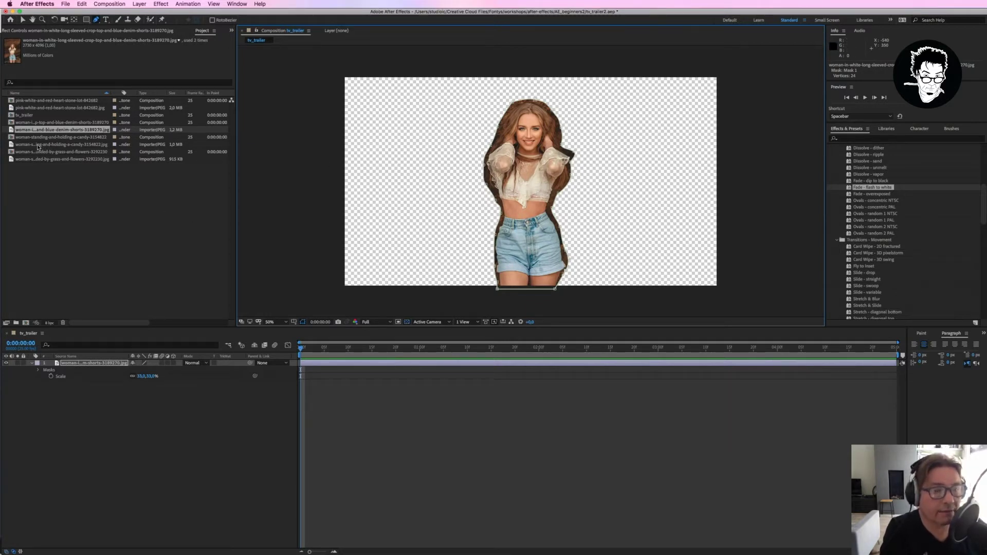
{"action": "left_click", "coordinate": [42, 146]}
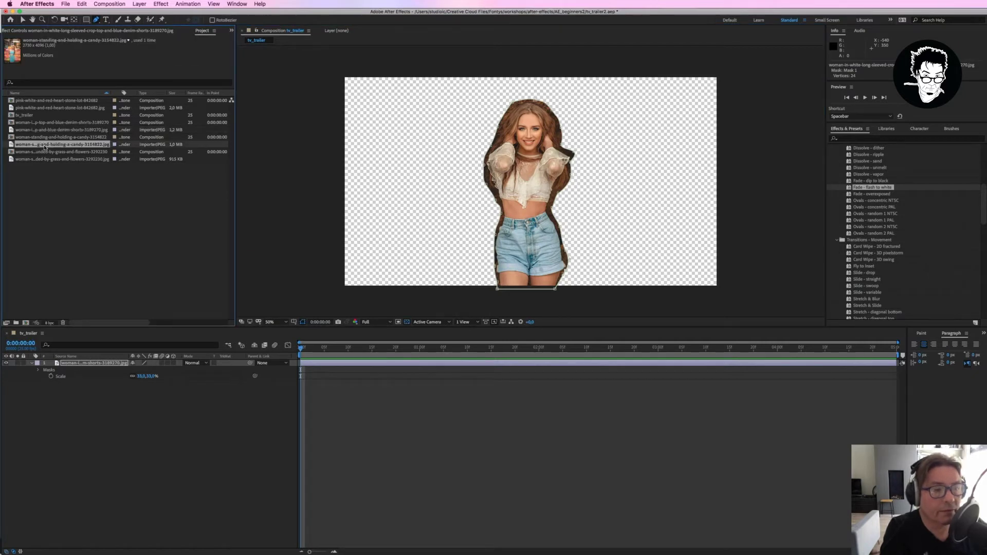
{"action": "left_click_drag", "start_coordinate": [44, 147], "coordinate": [506, 213]}
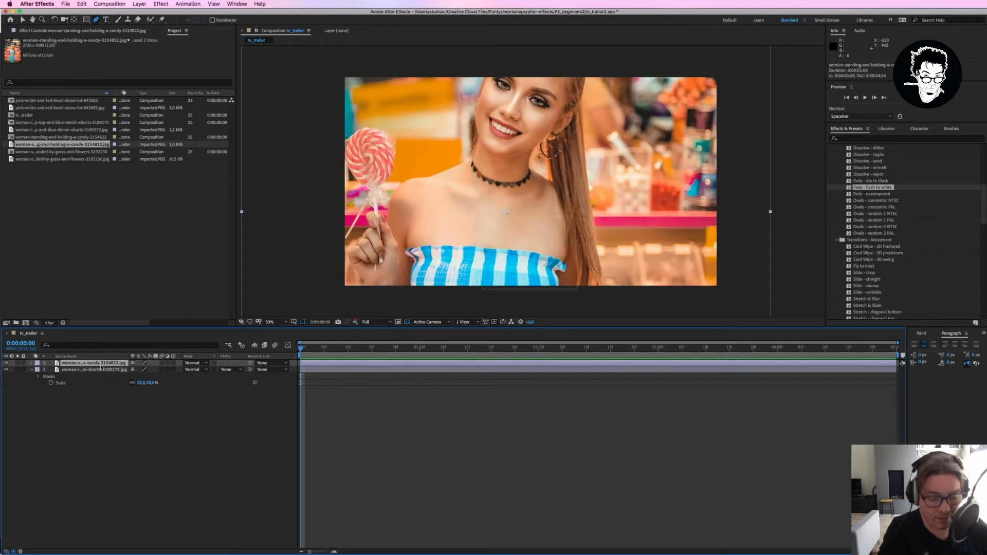
Set the candy-holding woman layer's scale to 36%
{"action": "key", "text": "s"}
{"action": "left_click", "coordinate": [143, 369]}
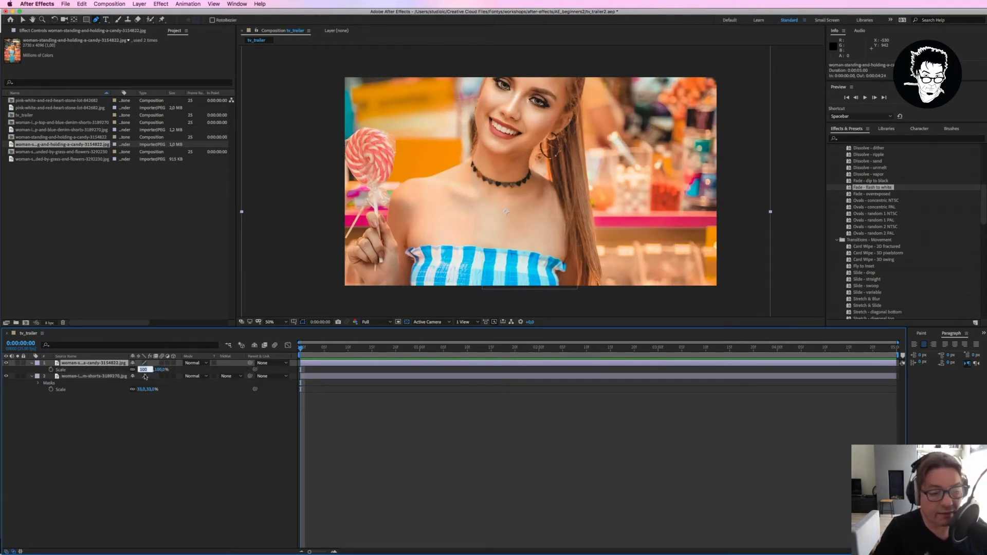
{"action": "type", "text": "6"}
{"action": "key", "text": "Return"}
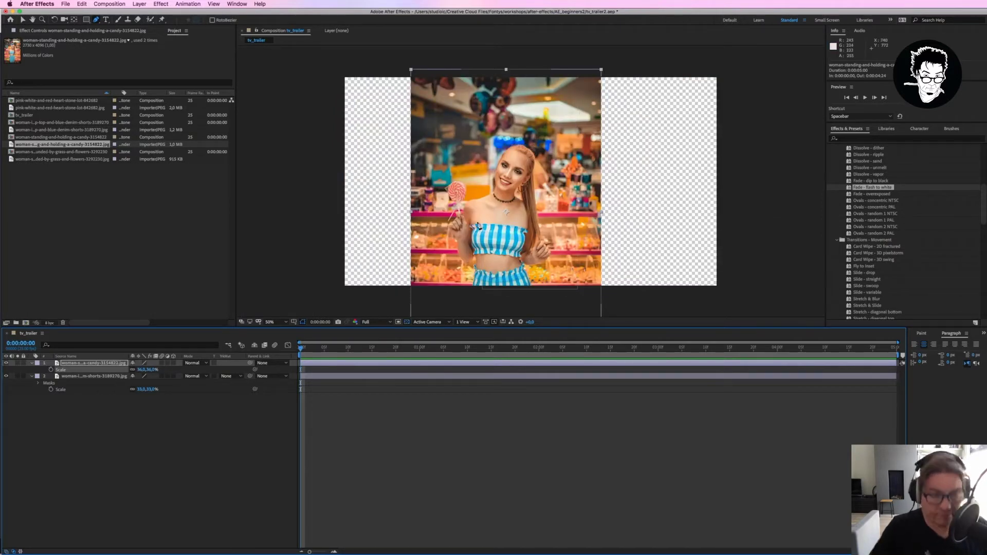
Move the candy-holding woman photo onto the right half of the composition
{"action": "left_click", "coordinate": [23, 20]}
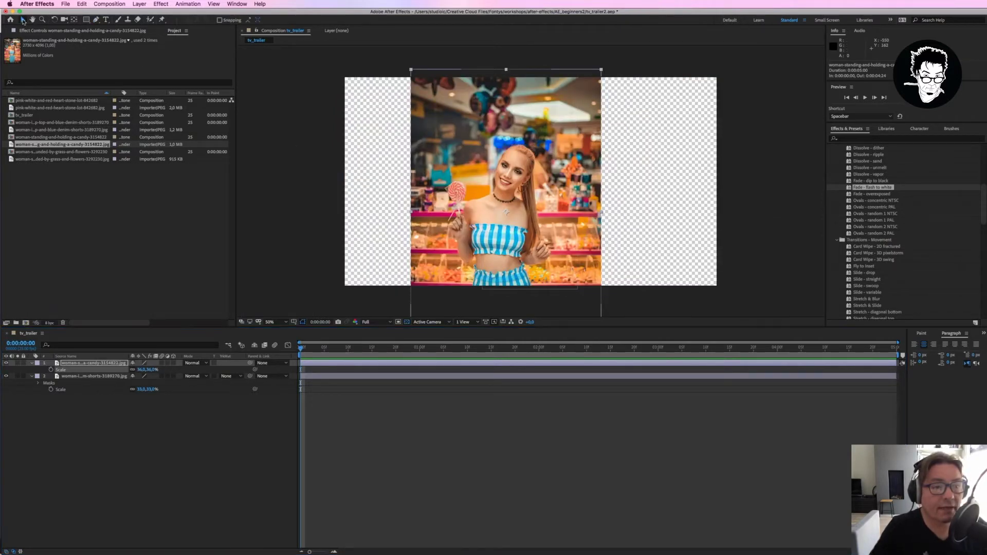
{"action": "left_click_drag", "start_coordinate": [523, 212], "coordinate": [477, 181]}
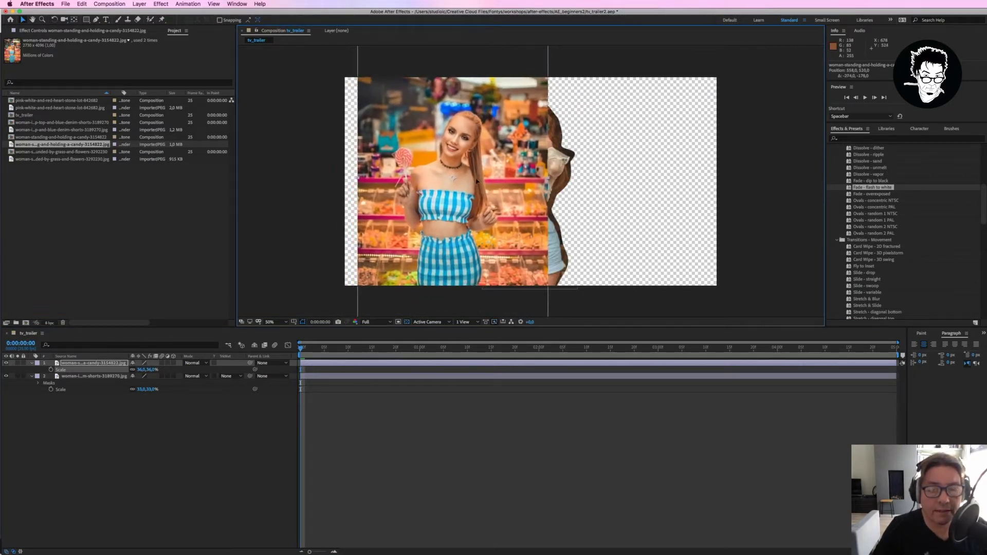
{"action": "mouse_move", "coordinate": [477, 181]}
{"action": "left_mouse_down"}
{"action": "mouse_move", "coordinate": [631, 190]}
{"action": "mouse_move", "coordinate": [654, 181]}
{"action": "left_mouse_up"}
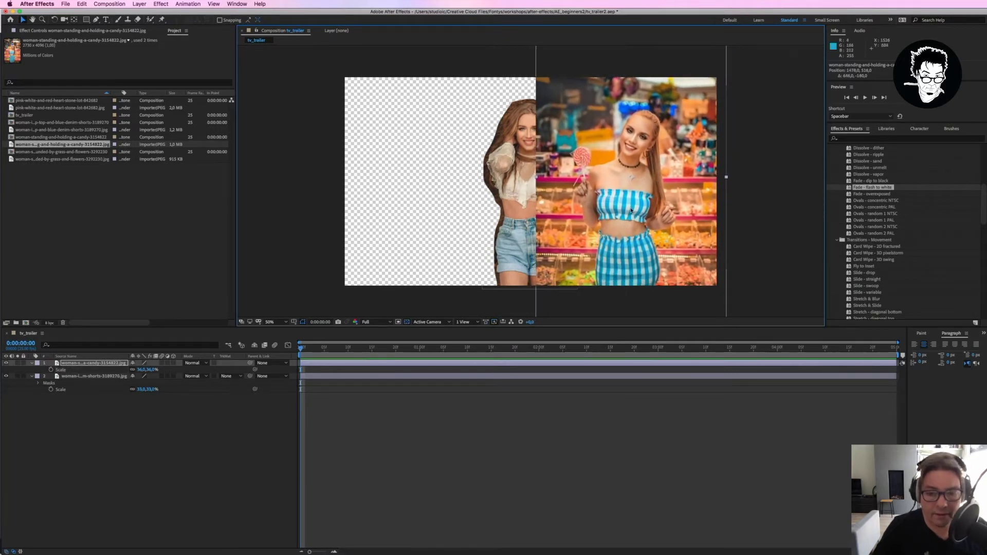
{"action": "left_click_drag", "start_coordinate": [654, 181], "coordinate": [647, 181]}
Begin a Pen mask around the lollipop girl's head and down her left arm
{"action": "key", "text": "g"}
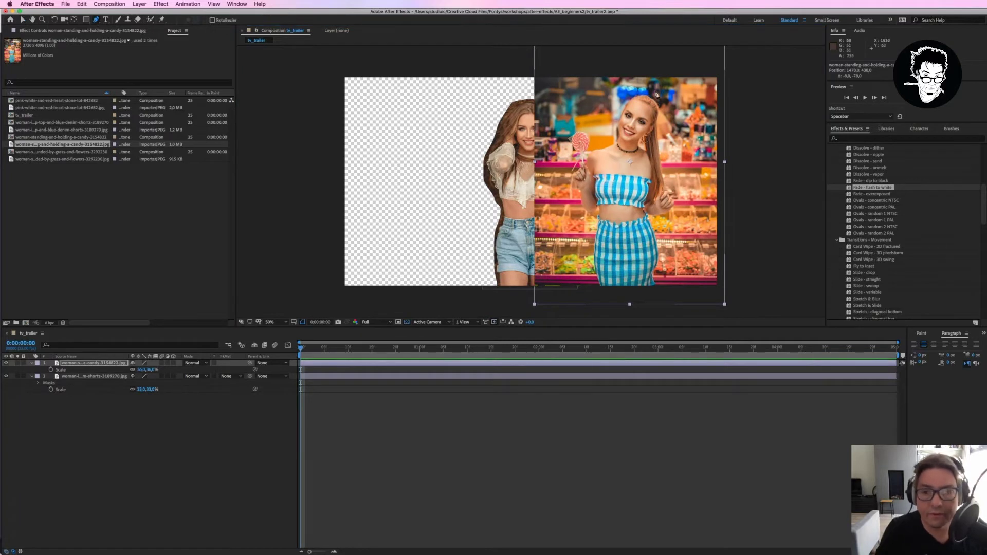
{"action": "left_click", "coordinate": [652, 95]}
{"action": "left_click", "coordinate": [625, 97]}
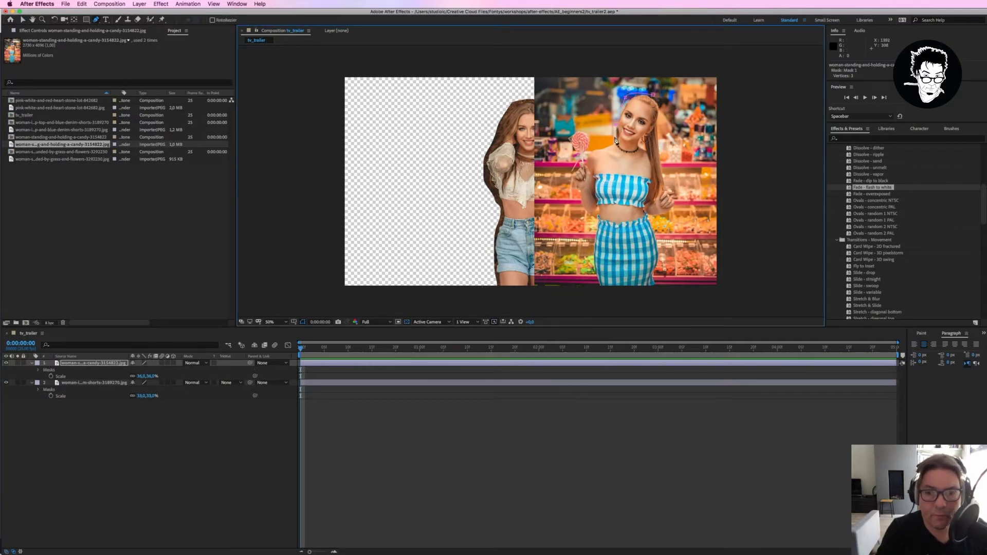
{"action": "left_click", "coordinate": [596, 152]}
{"action": "left_click", "coordinate": [586, 136]}
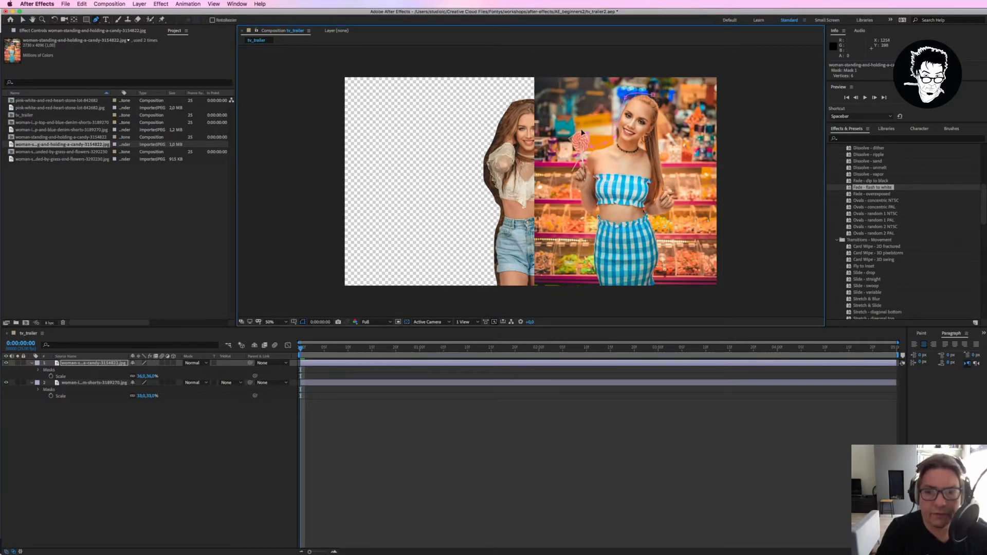
{"action": "left_click", "coordinate": [574, 137]}
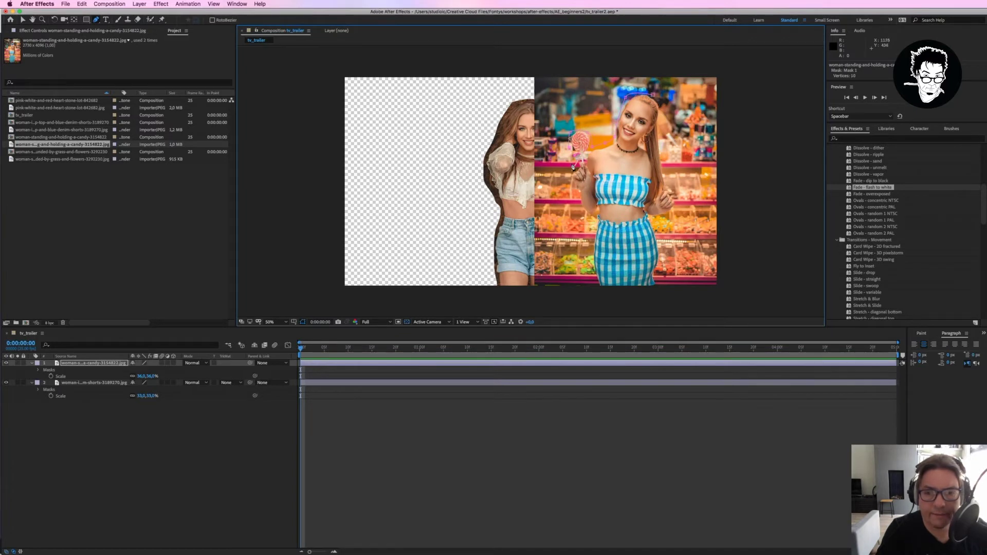
{"action": "left_click", "coordinate": [571, 181]}
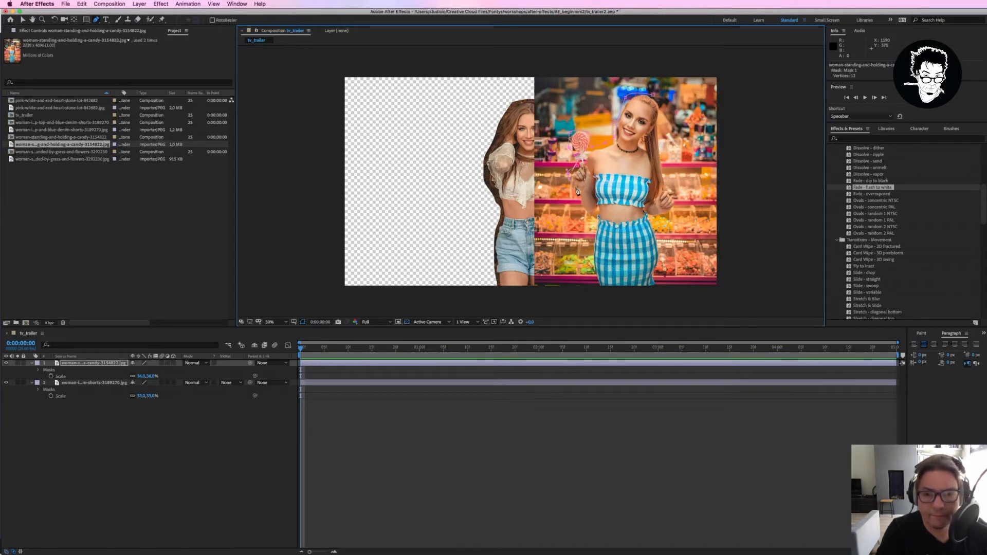
{"action": "left_click", "coordinate": [579, 198]}
{"action": "left_click", "coordinate": [583, 212]}
{"action": "left_click", "coordinate": [593, 220]}
{"action": "left_click", "coordinate": [595, 225]}
{"action": "key", "text": "v"}
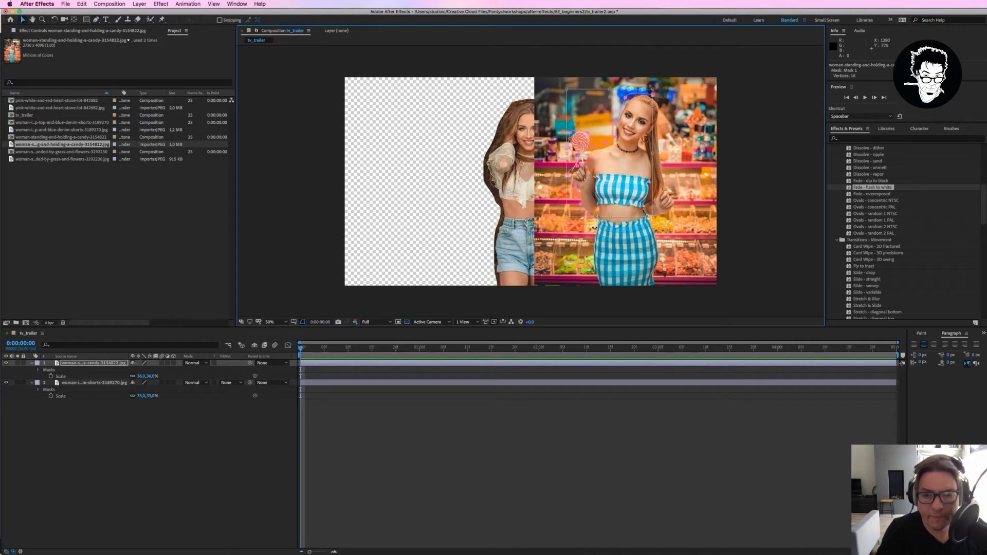
{"action": "left_click", "coordinate": [593, 219]}
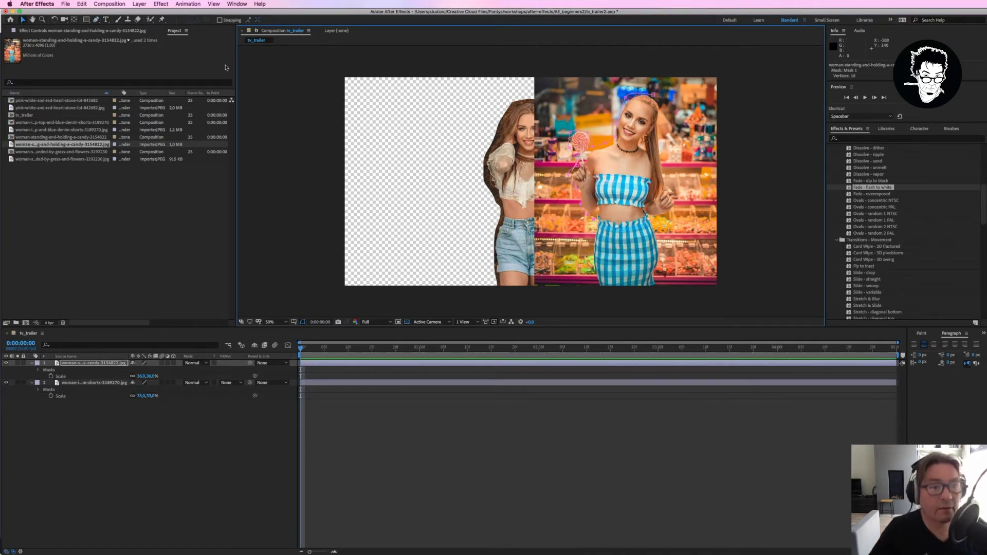
Continue the mask down her dress, up her right side and hair, close it, and deselect
{"action": "left_click", "coordinate": [96, 20]}
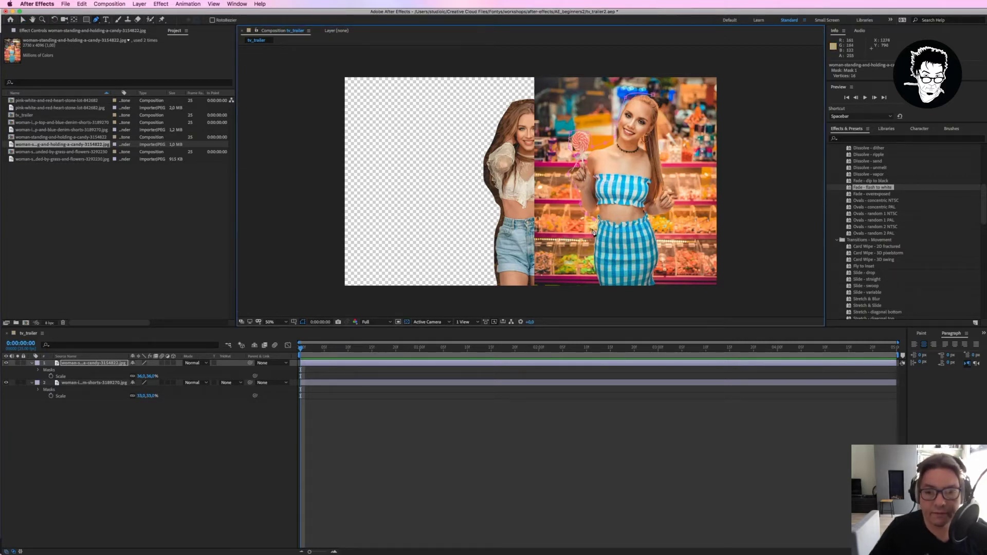
{"action": "left_click", "coordinate": [594, 251]}
{"action": "left_click", "coordinate": [595, 273]}
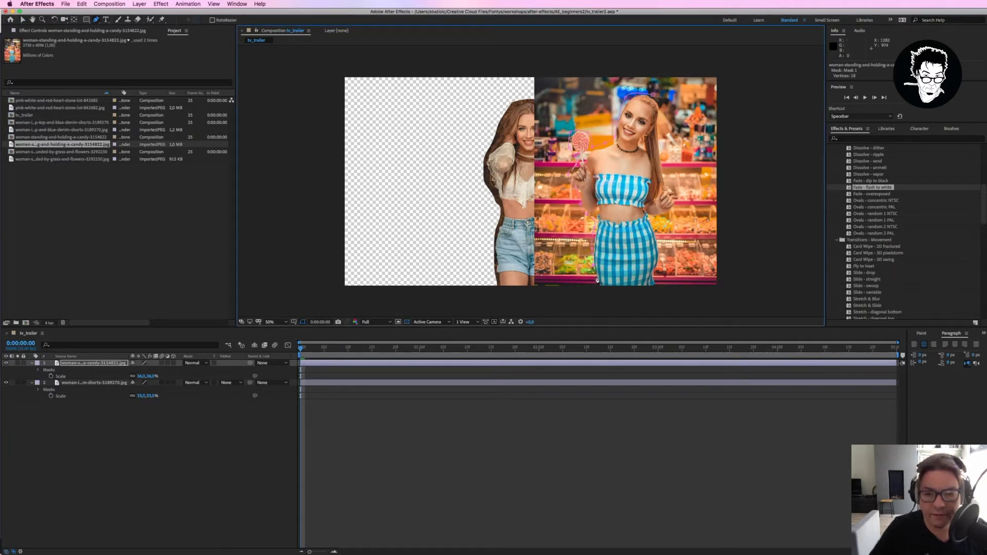
{"action": "left_click", "coordinate": [596, 281]}
{"action": "left_click", "coordinate": [598, 288]}
{"action": "left_click", "coordinate": [656, 288]}
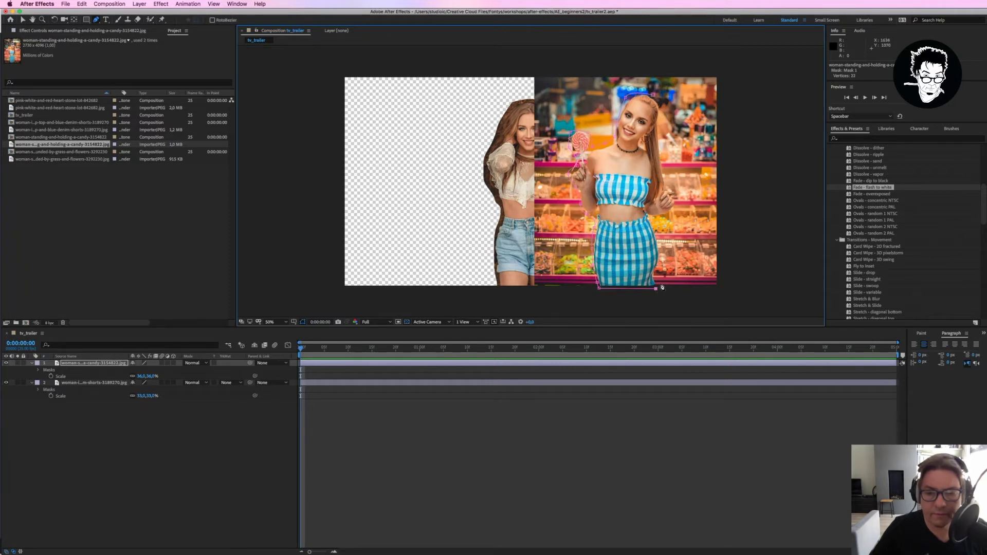
{"action": "left_click", "coordinate": [660, 280]}
{"action": "left_click", "coordinate": [660, 268]}
{"action": "left_click", "coordinate": [662, 252]}
{"action": "left_click", "coordinate": [659, 237]}
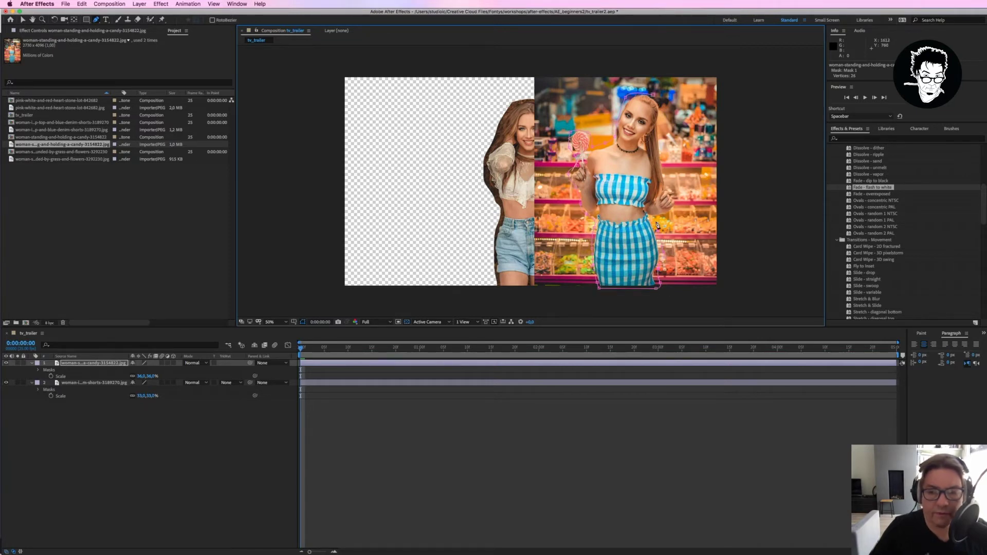
{"action": "left_click", "coordinate": [656, 224]}
{"action": "left_click", "coordinate": [679, 206]}
{"action": "left_click", "coordinate": [678, 195]}
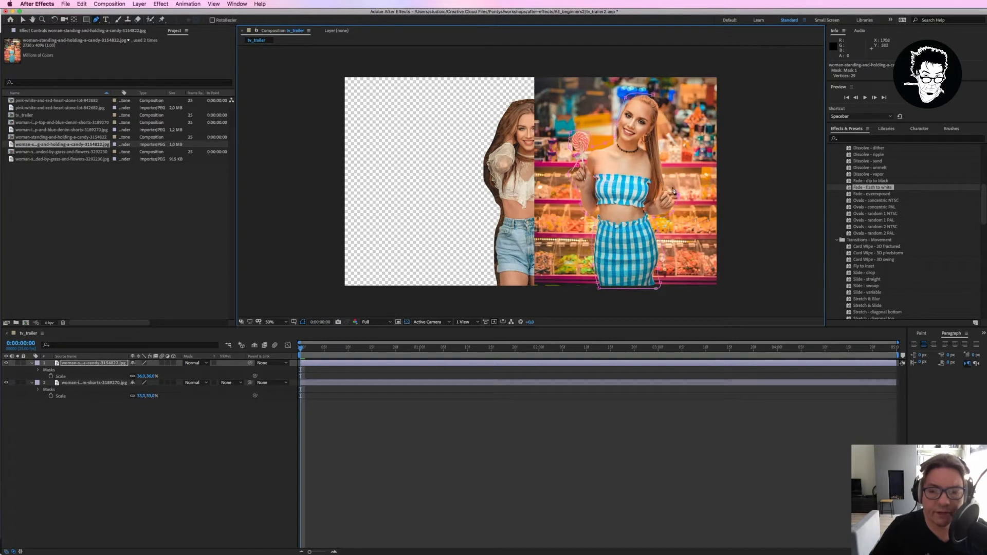
{"action": "left_click", "coordinate": [670, 181]}
{"action": "left_click", "coordinate": [662, 150]}
{"action": "left_click", "coordinate": [661, 143]}
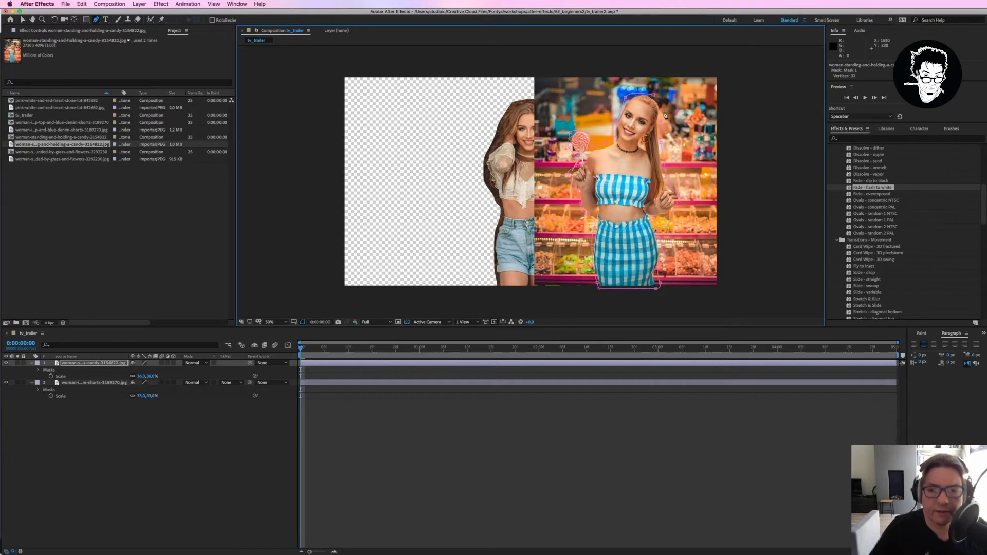
{"action": "left_click", "coordinate": [663, 108]}
{"action": "left_click", "coordinate": [652, 95]}
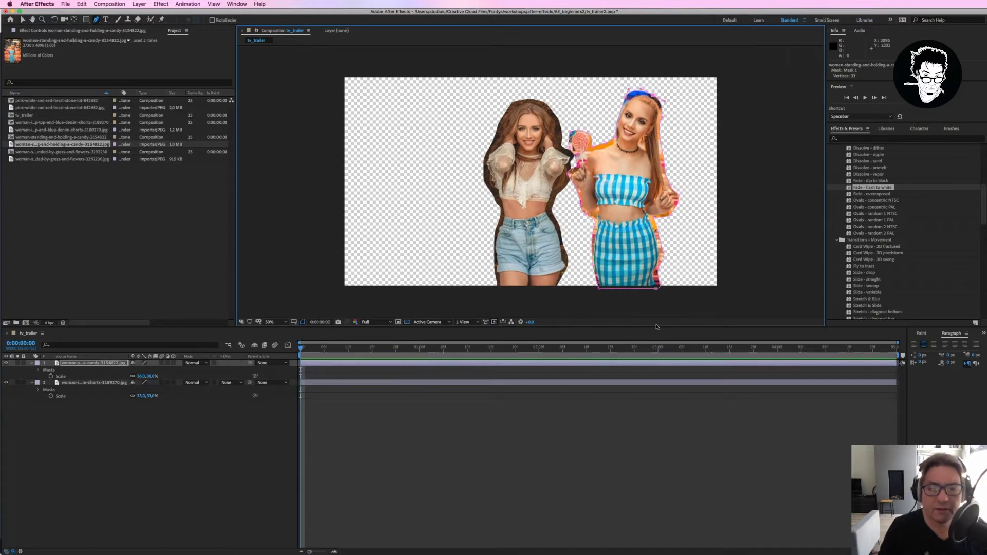
{"action": "left_click", "coordinate": [119, 411]}
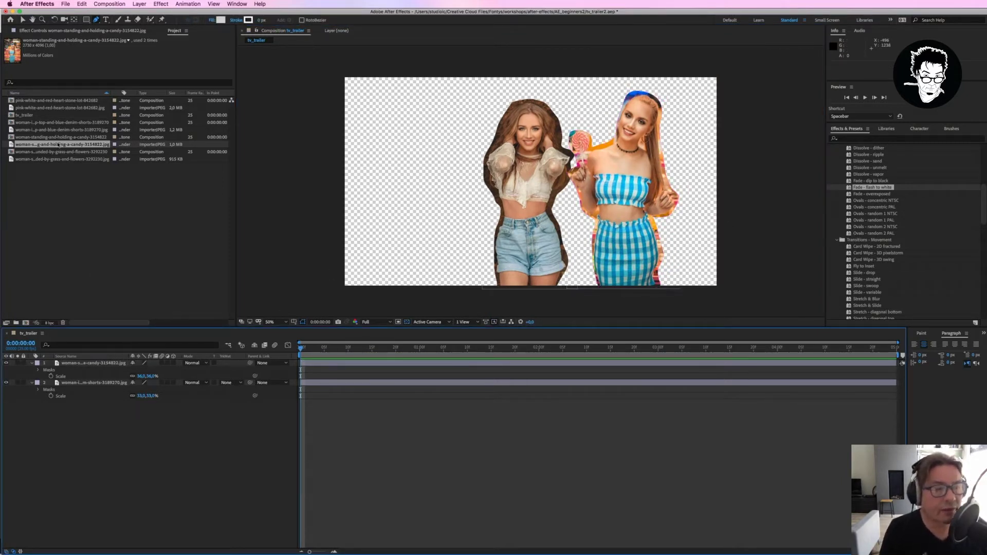
Abandon a stray drag of the denim-shorts image and select the grass-and-flowers photo instead
{"action": "left_click_drag", "start_coordinate": [76, 130], "coordinate": [184, 168]}
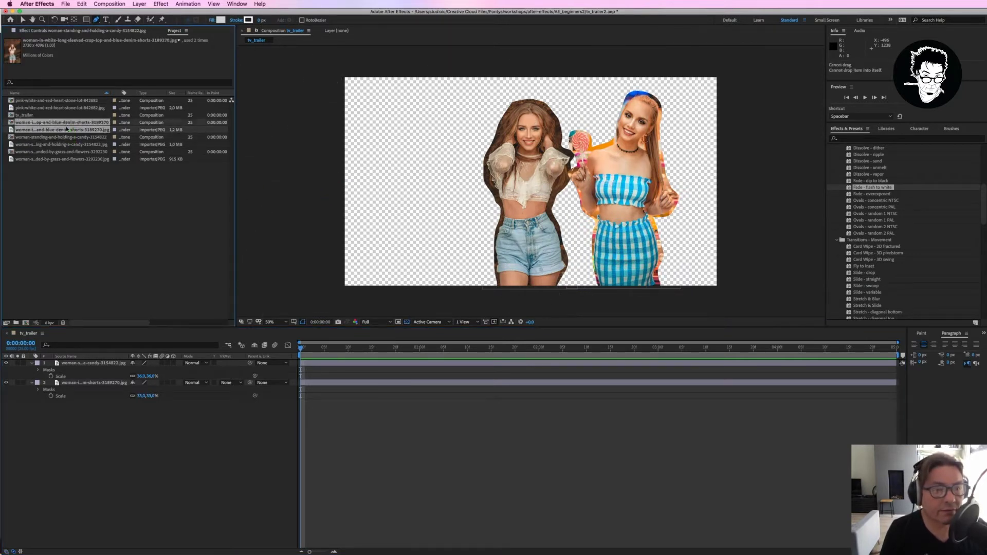
{"action": "mouse_move", "coordinate": [184, 169]}
{"action": "left_mouse_down"}
{"action": "mouse_move", "coordinate": [70, 153]}
{"action": "mouse_move", "coordinate": [271, 283]}
{"action": "left_mouse_up"}
{"action": "left_click", "coordinate": [65, 159]}
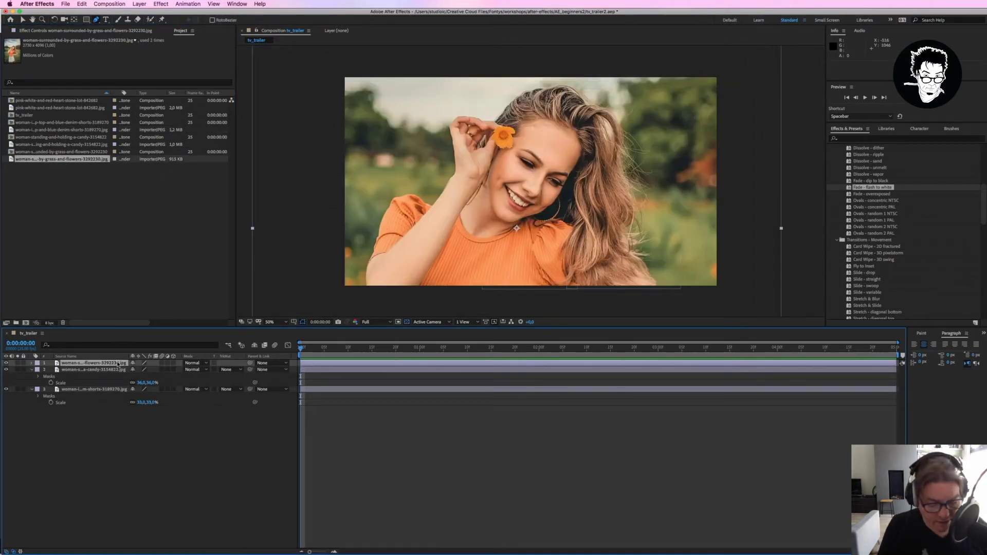
Set the grass-and-flowers photo layer's scale to 36%
{"action": "key", "text": "s"}
{"action": "left_click", "coordinate": [154, 370]}
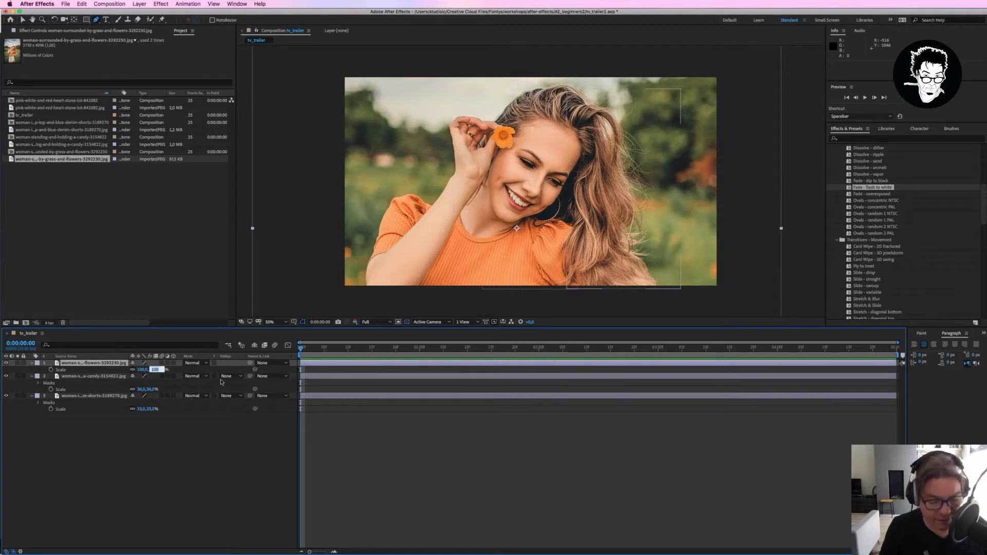
{"action": "type", "text": "6"}
{"action": "key", "text": "Return"}
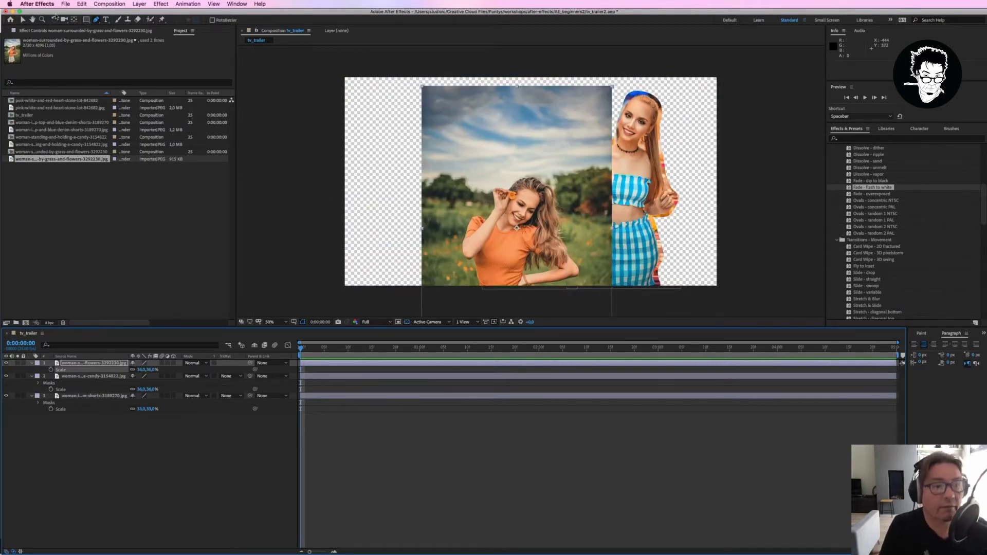
Move the shrunken flowers photo over the left half of the frame
{"action": "left_click", "coordinate": [22, 20]}
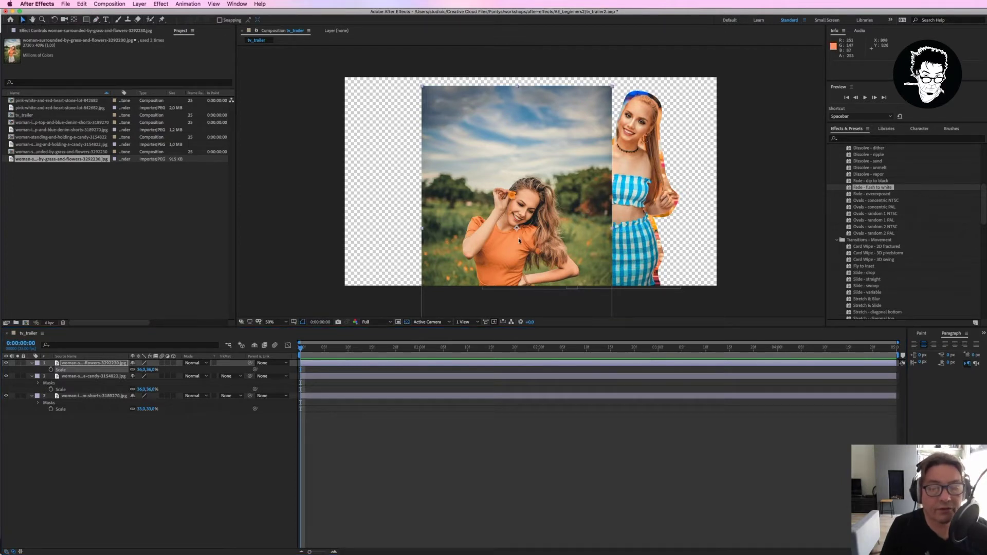
{"action": "mouse_move", "coordinate": [494, 224]}
{"action": "left_mouse_down"}
{"action": "mouse_move", "coordinate": [452, 179]}
{"action": "mouse_move", "coordinate": [434, 179]}
{"action": "left_mouse_up"}
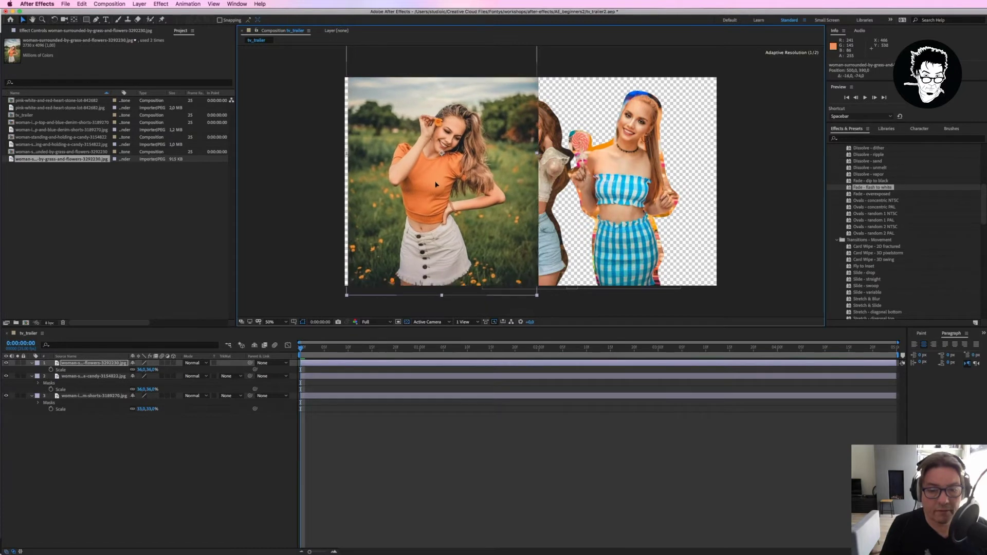
{"action": "left_click_drag", "start_coordinate": [434, 179], "coordinate": [435, 178]}
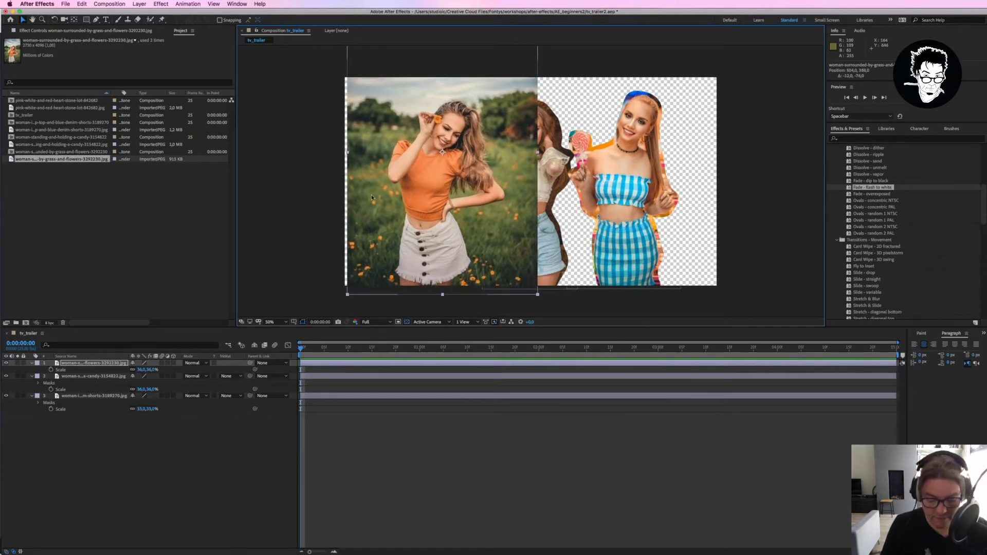
Start a Pen mask on the orange-shirt woman, tracing around her hair and shoulder to her left arm
{"action": "left_click", "coordinate": [96, 20]}
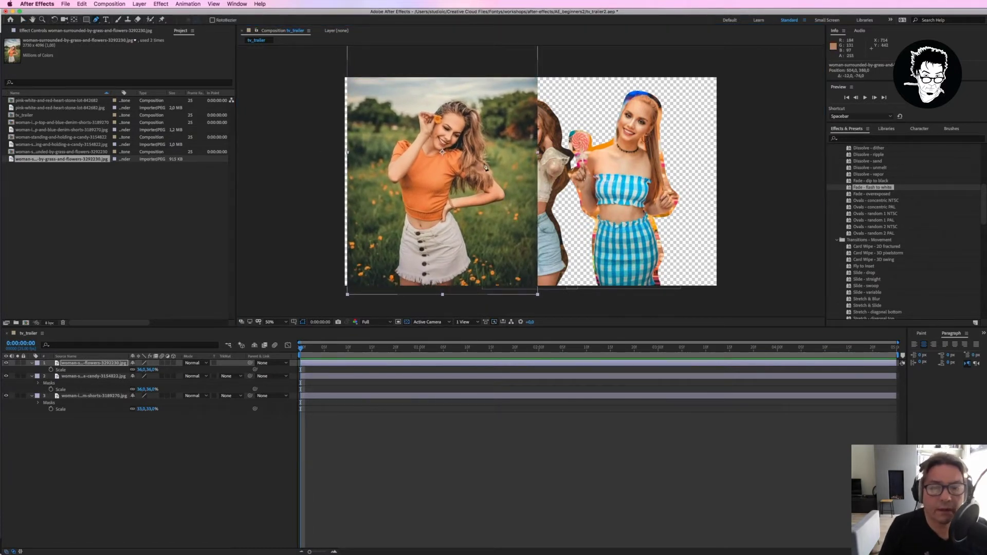
{"action": "left_click", "coordinate": [491, 159]}
{"action": "left_click", "coordinate": [485, 128]}
{"action": "left_click", "coordinate": [483, 118]}
{"action": "left_click", "coordinate": [484, 109]}
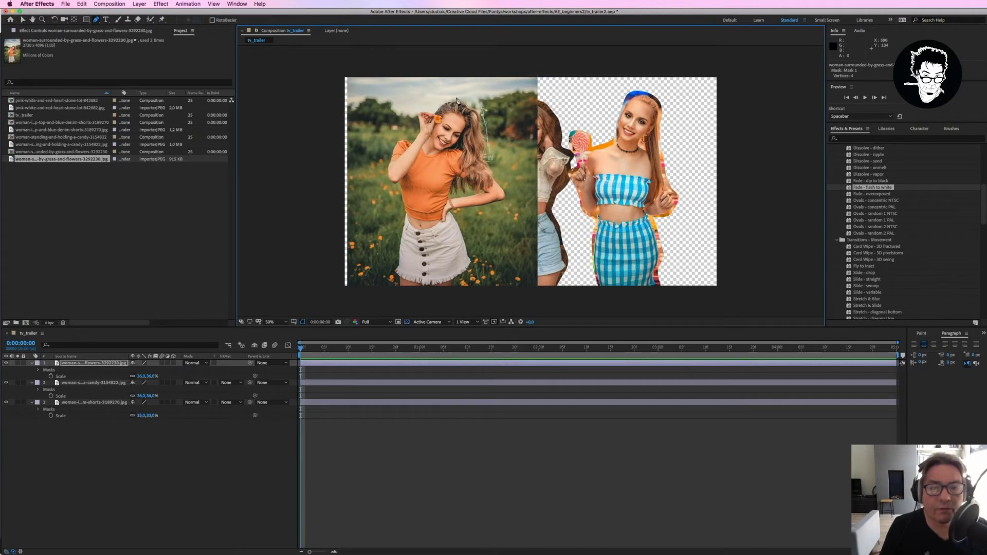
{"action": "left_click", "coordinate": [458, 99]}
{"action": "left_click", "coordinate": [432, 112]}
{"action": "left_click", "coordinate": [419, 128]}
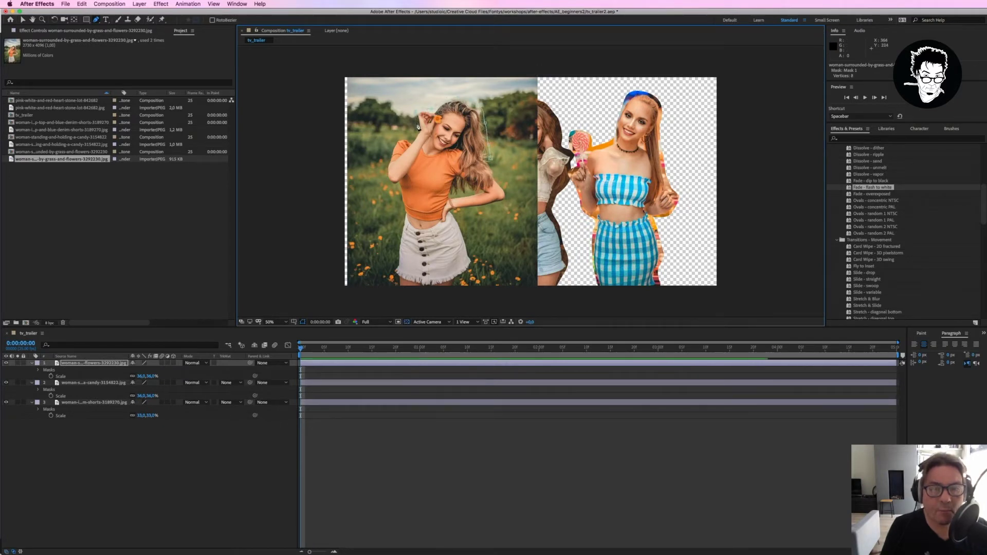
{"action": "left_click", "coordinate": [413, 137]}
{"action": "left_click", "coordinate": [395, 142]}
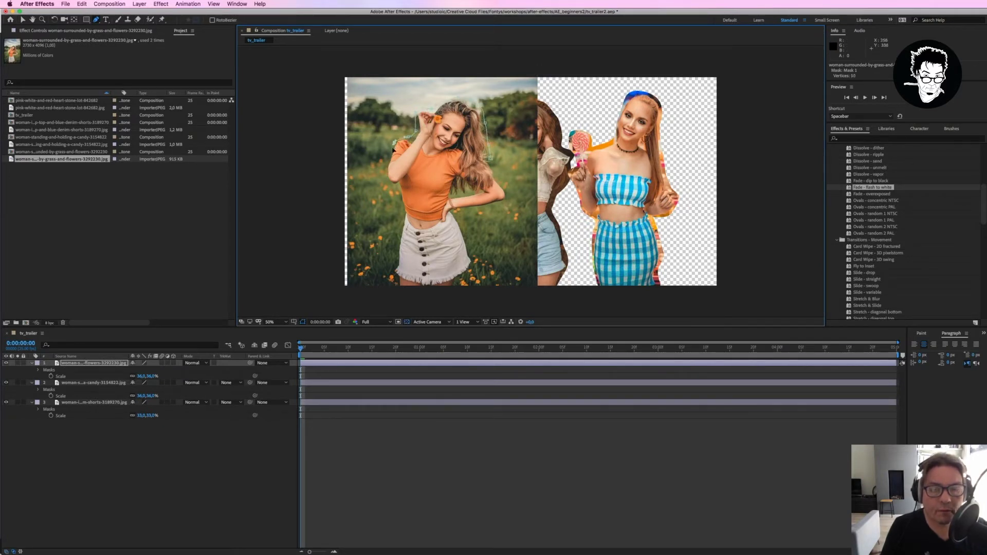
{"action": "left_click", "coordinate": [383, 161]}
{"action": "left_click", "coordinate": [387, 185]}
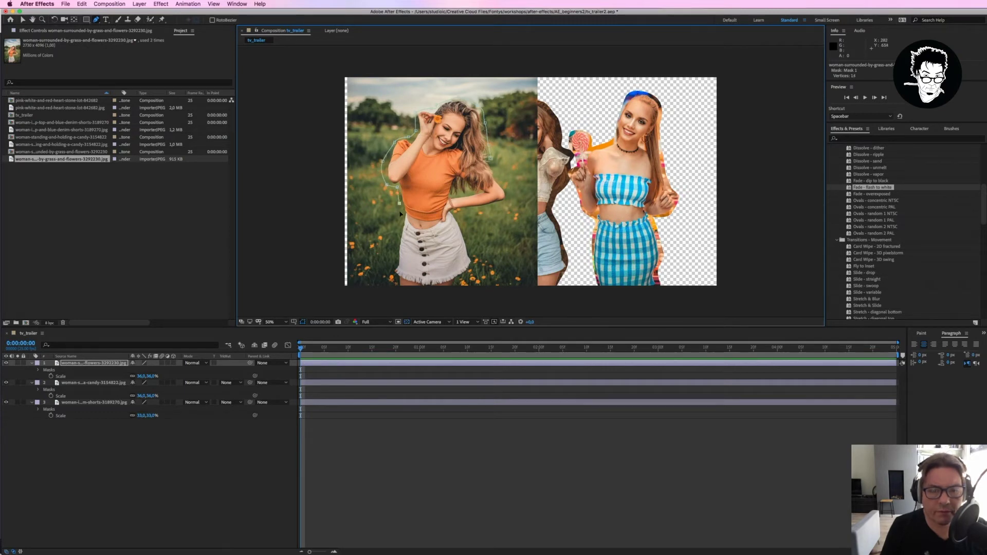
Trace the mask down and across her skirt, up her right arm and hair, and close it
{"action": "left_click", "coordinate": [395, 241]}
{"action": "left_click", "coordinate": [395, 267]}
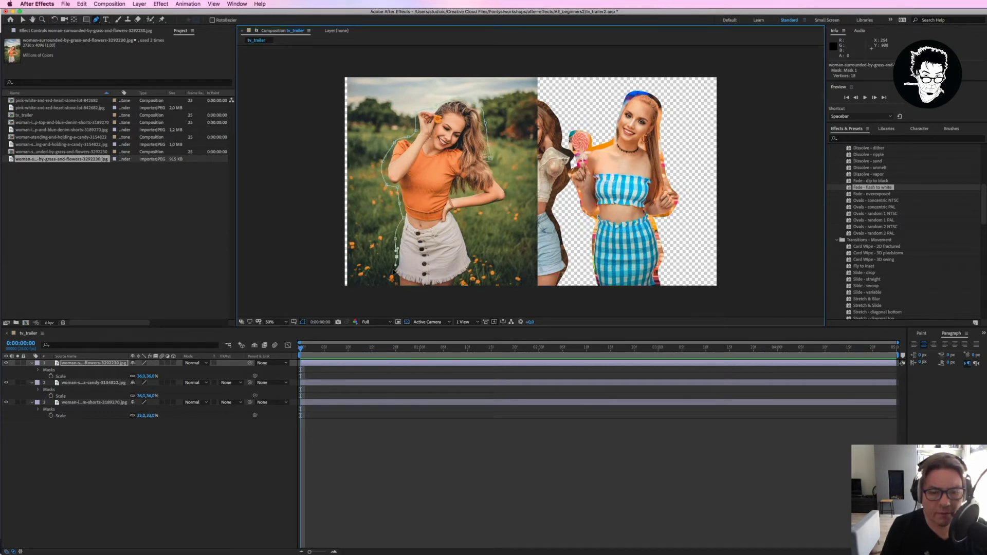
{"action": "left_click", "coordinate": [394, 282]}
{"action": "left_click_drag", "start_coordinate": [452, 290], "coordinate": [461, 286]}
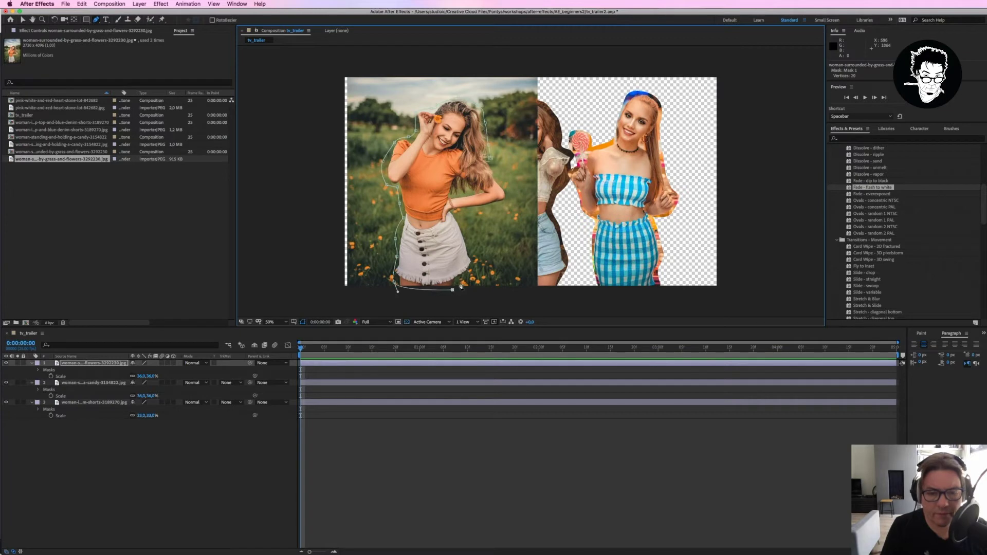
{"action": "left_click", "coordinate": [474, 268]}
{"action": "left_click", "coordinate": [470, 251]}
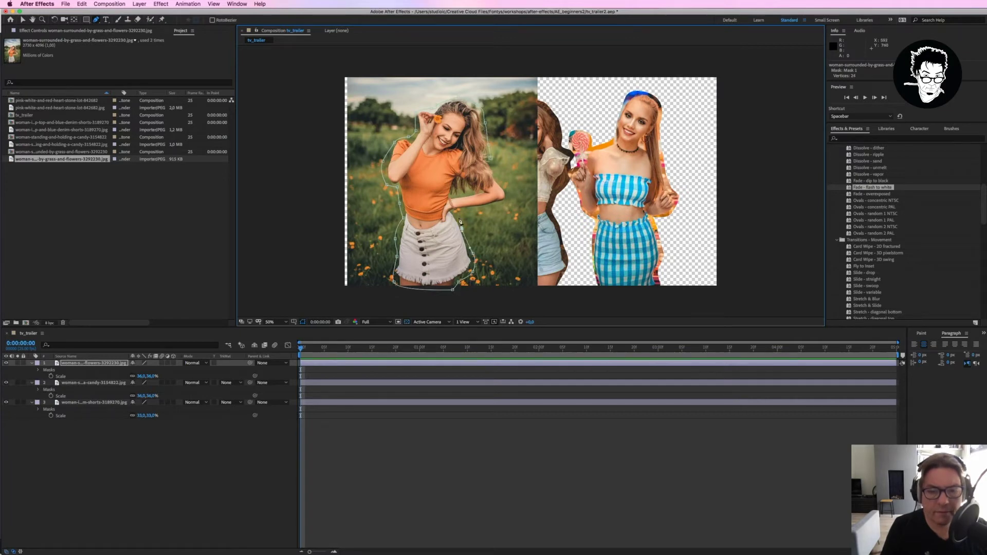
{"action": "left_click", "coordinate": [484, 206]}
{"action": "left_click", "coordinate": [508, 198]}
{"action": "left_click", "coordinate": [501, 182]}
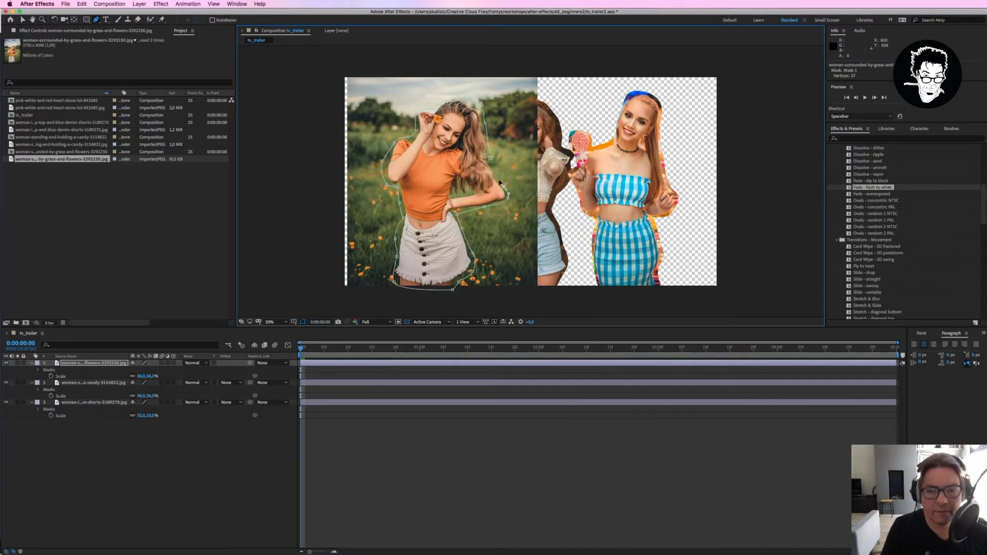
{"action": "left_click", "coordinate": [494, 173]}
{"action": "left_click", "coordinate": [490, 158]}
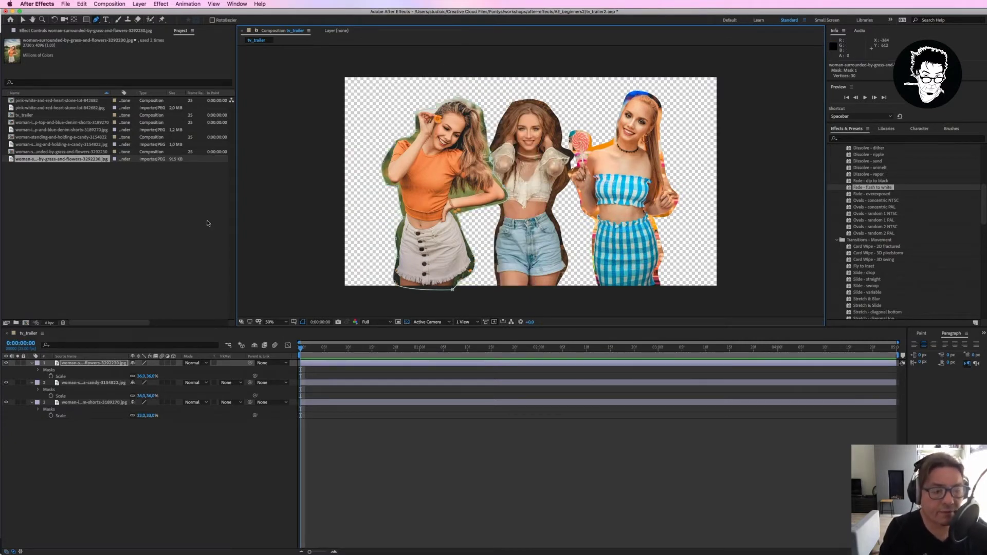
Expand Mask 1 on the flowers layer to check its path, feather and opacity settings
{"action": "left_click", "coordinate": [38, 370]}
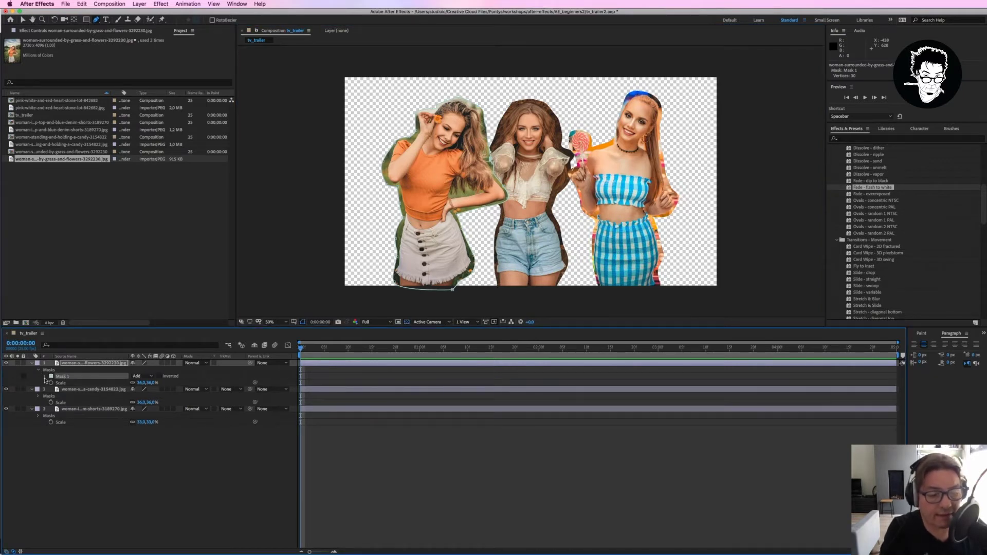
{"action": "left_click", "coordinate": [44, 377]}
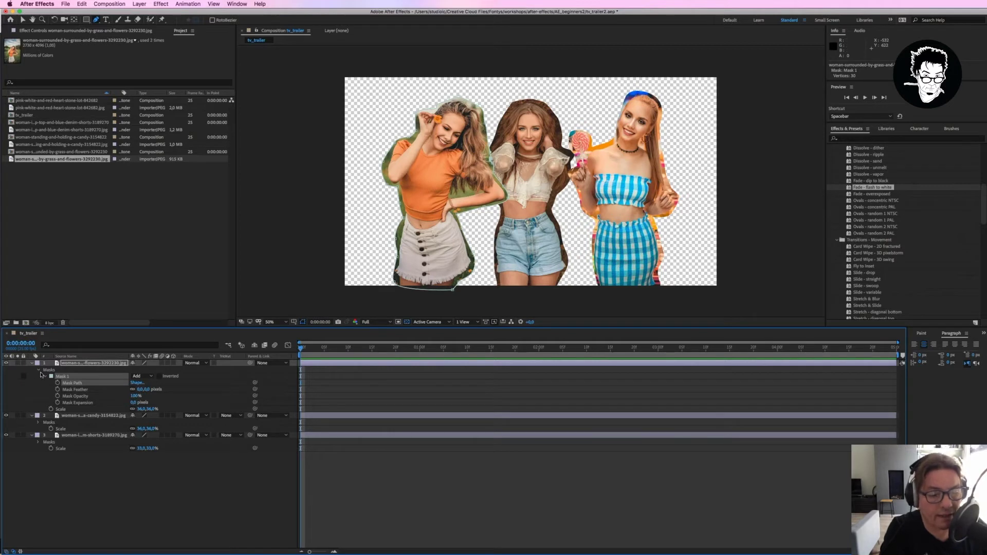
{"action": "left_click", "coordinate": [39, 371]}
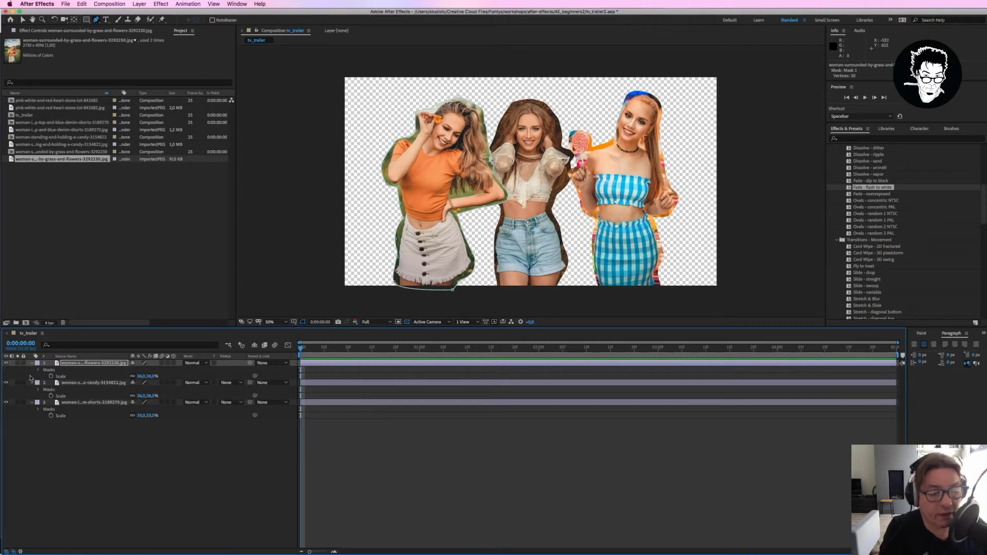
Collapse the properties of all three image layers
{"action": "left_click", "coordinate": [32, 363]}
{"action": "left_click", "coordinate": [32, 370]}
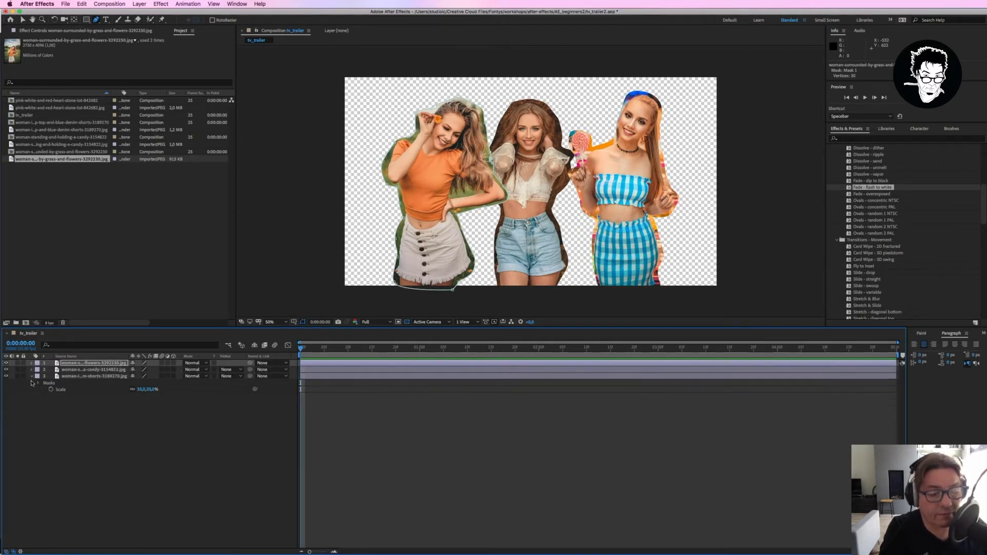
{"action": "left_click", "coordinate": [32, 376]}
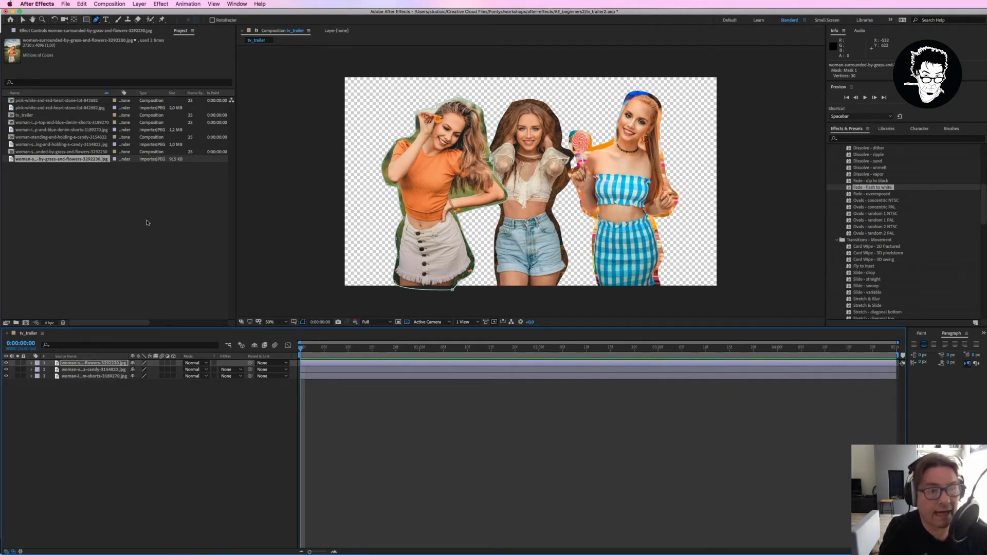
Nudge the orange-shirt woman left, then scale the candy-holding woman to 34% and lower her
{"action": "left_click", "coordinate": [23, 22]}
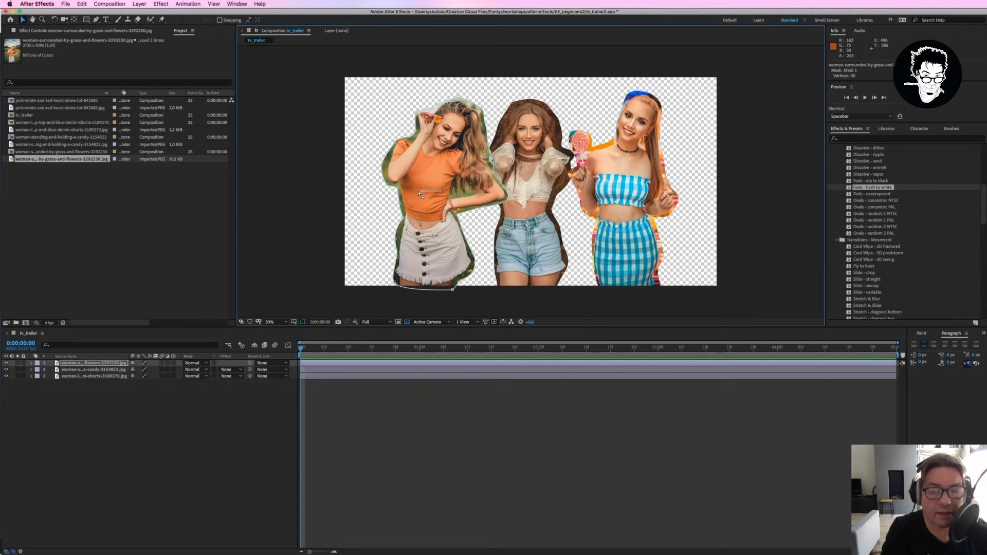
{"action": "mouse_move", "coordinate": [438, 212]}
{"action": "left_mouse_down"}
{"action": "mouse_move", "coordinate": [417, 215]}
{"action": "mouse_move", "coordinate": [434, 214]}
{"action": "left_mouse_up"}
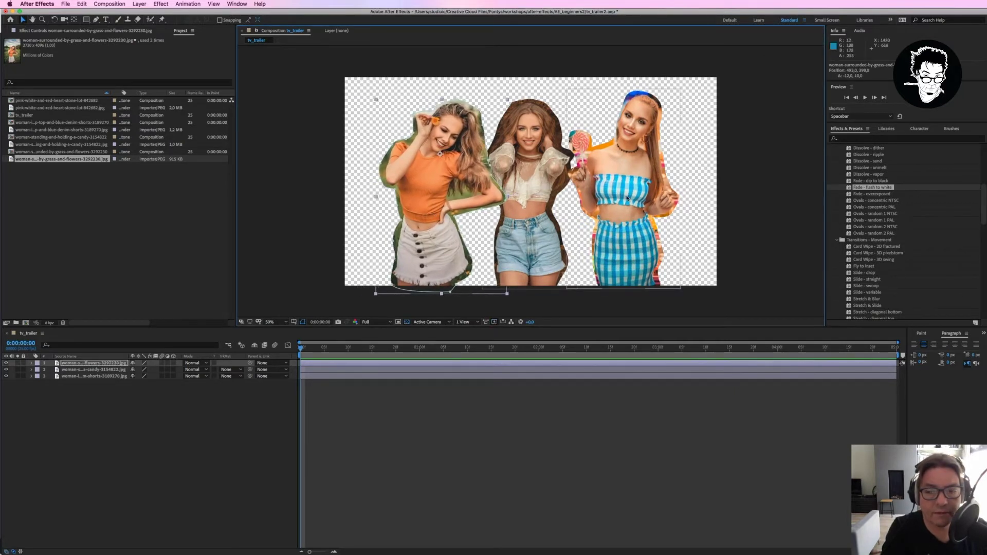
{"action": "left_click_drag", "start_coordinate": [628, 198], "coordinate": [624, 197]}
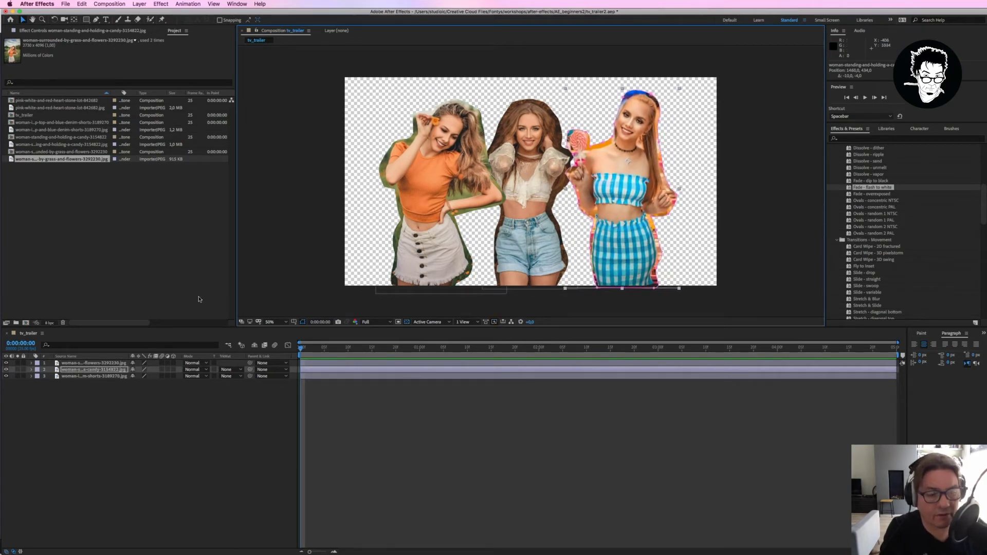
{"action": "left_click", "coordinate": [91, 371]}
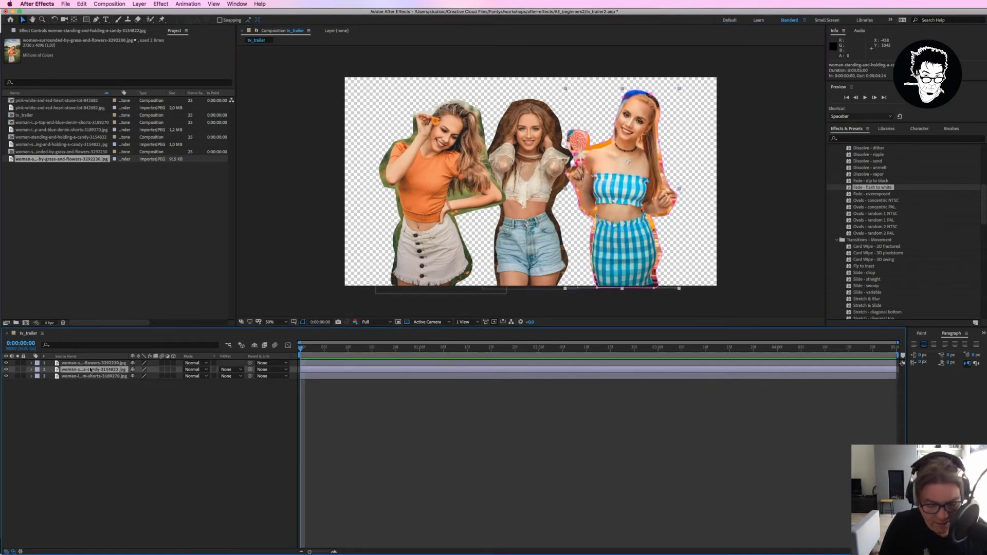
{"action": "key", "text": "s"}
{"action": "left_click", "coordinate": [141, 379]}
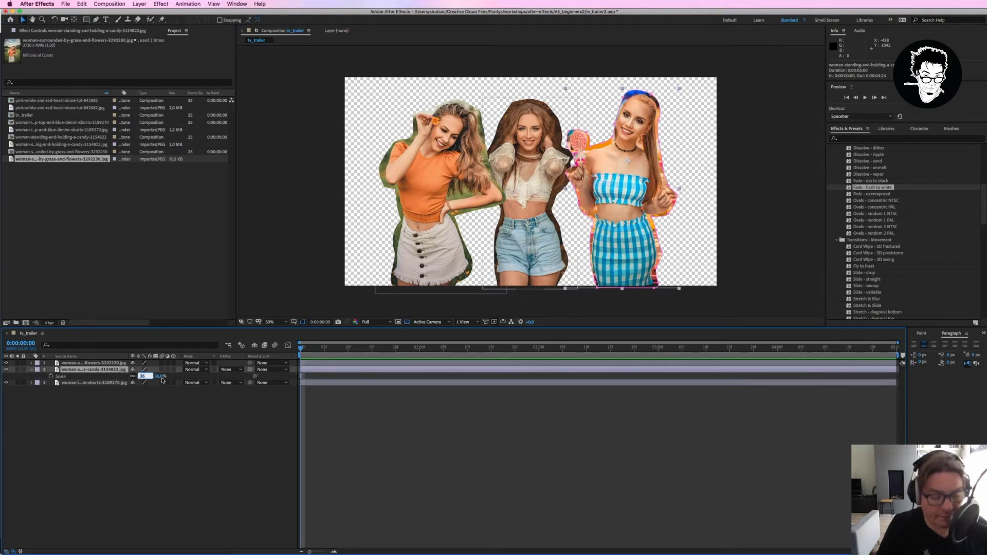
{"action": "type", "text": "4"}
{"action": "key", "text": "Return"}
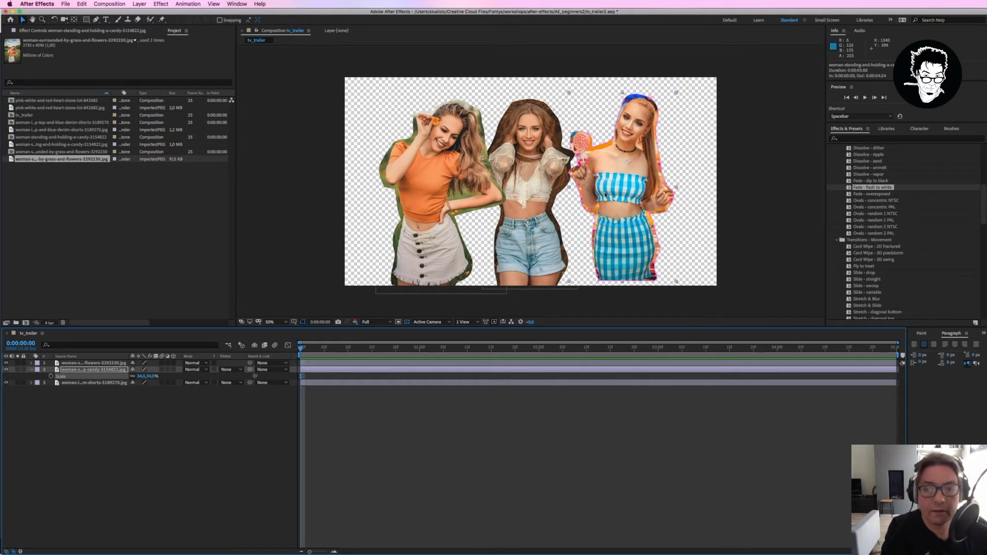
{"action": "mouse_move", "coordinate": [605, 192]}
{"action": "left_mouse_down"}
{"action": "mouse_move", "coordinate": [604, 210]}
{"action": "mouse_move", "coordinate": [605, 201]}
{"action": "left_mouse_up"}
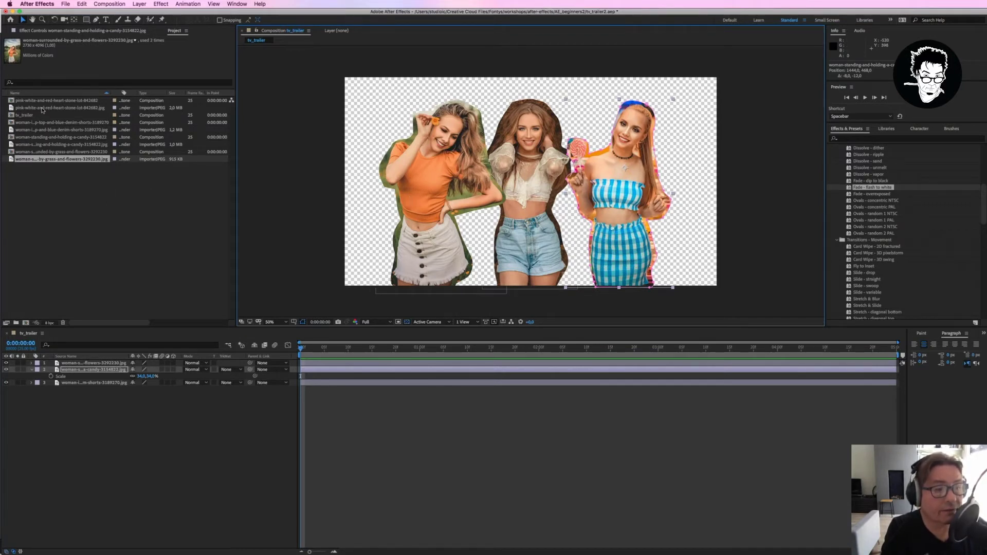
Place the pink heart stones photo beneath the women and scale it to 37% to fill the frame
{"action": "left_click", "coordinate": [43, 109]}
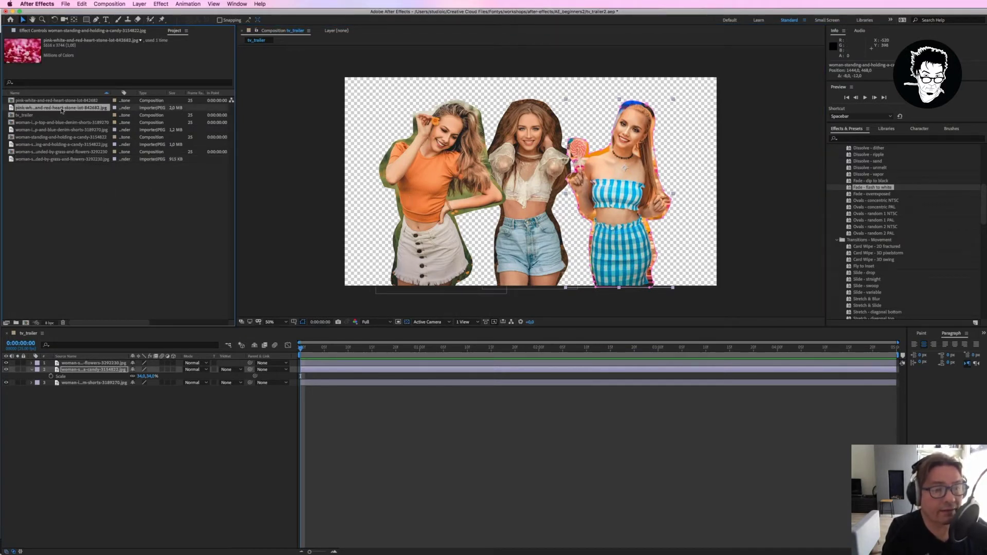
{"action": "mouse_move", "coordinate": [66, 114]}
{"action": "left_mouse_down"}
{"action": "mouse_move", "coordinate": [112, 234]}
{"action": "mouse_move", "coordinate": [124, 397]}
{"action": "mouse_move", "coordinate": [107, 395]}
{"action": "left_mouse_up"}
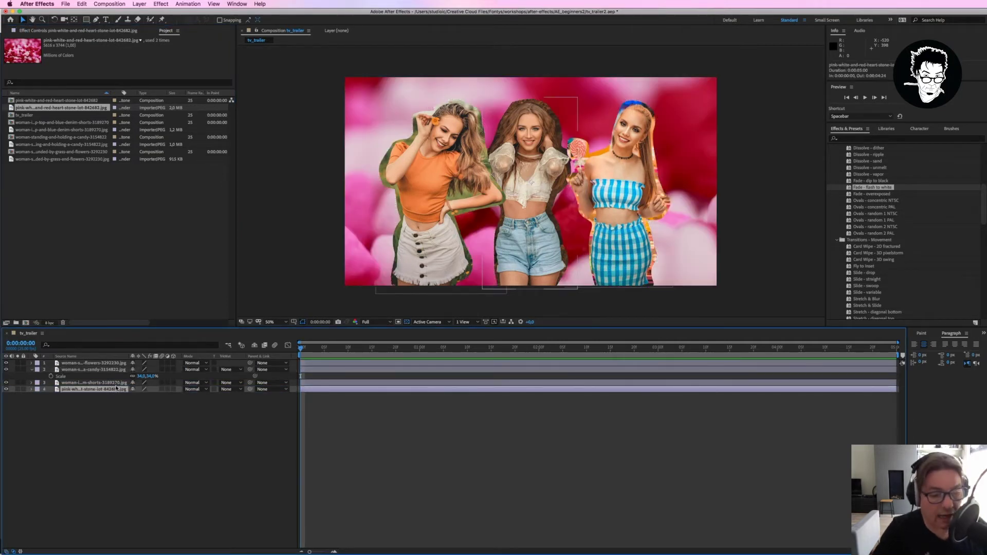
{"action": "key", "text": "s"}
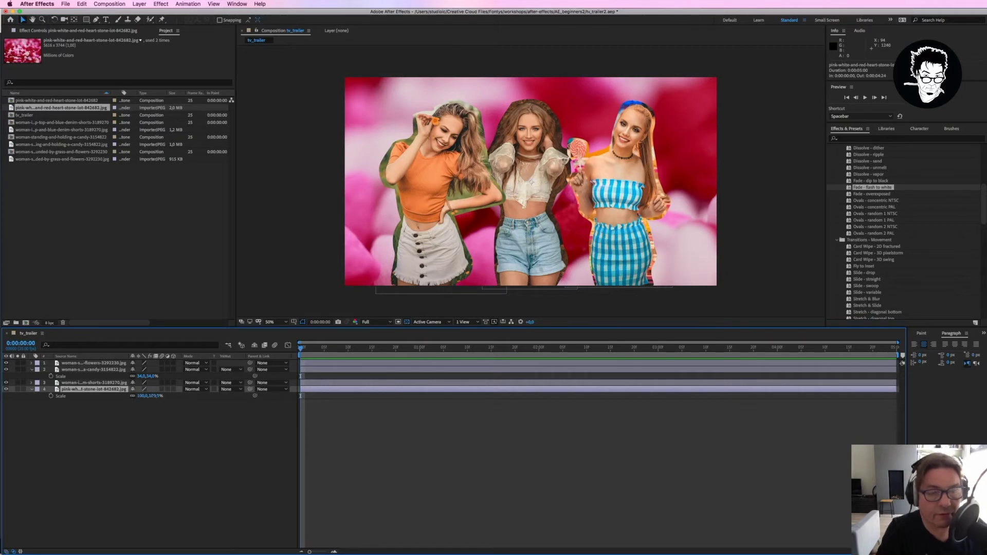
{"action": "left_click_drag", "start_coordinate": [143, 396], "coordinate": [135, 397]}
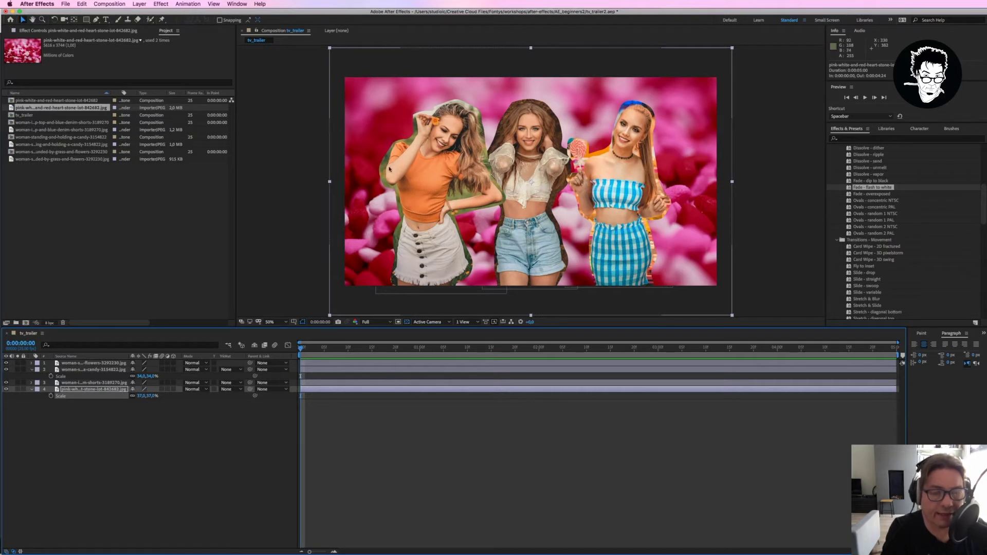
{"action": "left_click", "coordinate": [87, 363]}
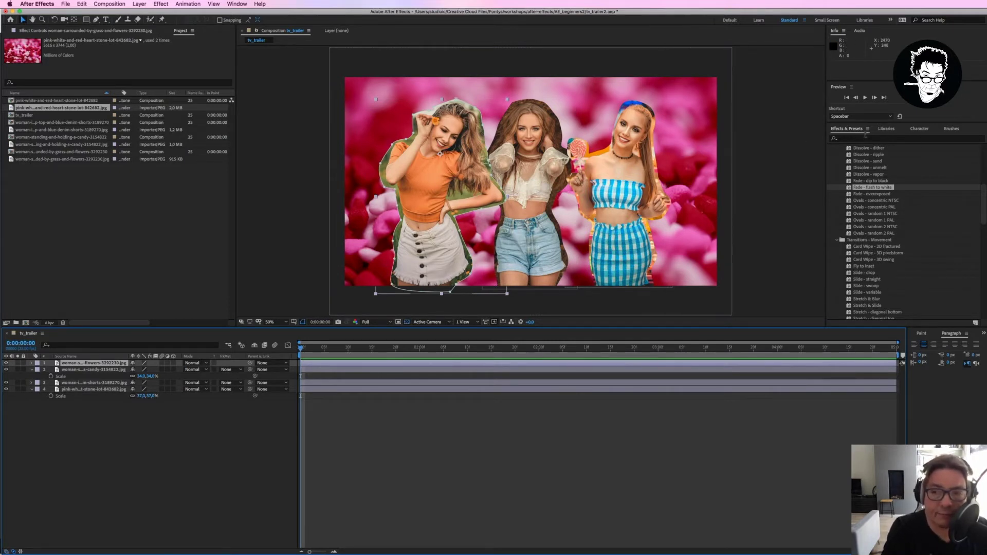
Find the Stroke effect and apply it to the left woman's layer
{"action": "left_click", "coordinate": [860, 139]}
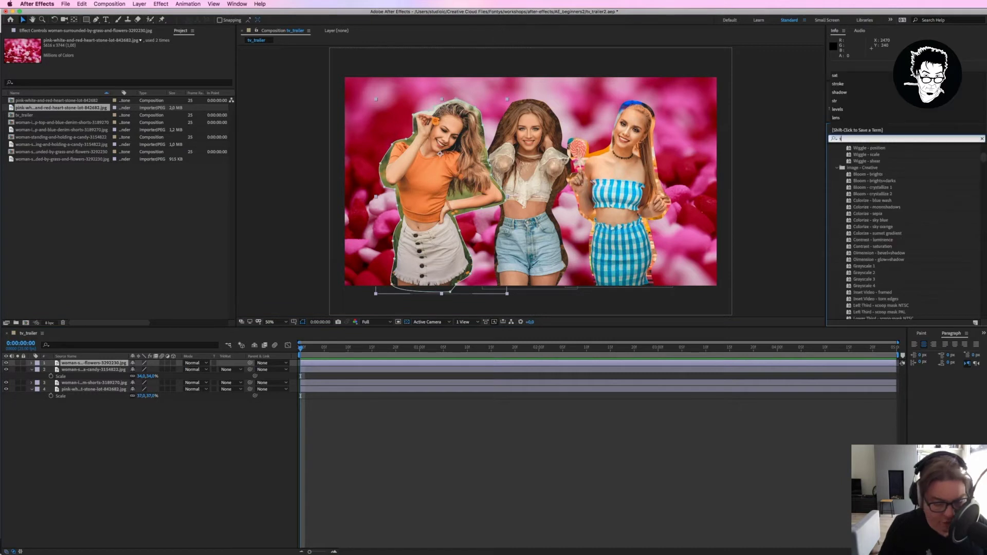
{"action": "type", "text": "stroke"}
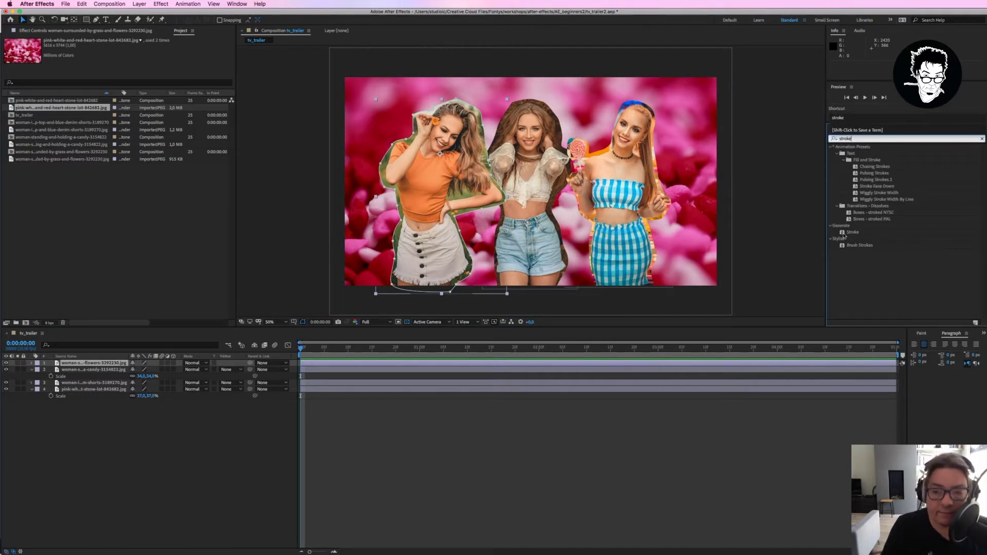
{"action": "left_click_drag", "start_coordinate": [843, 236], "coordinate": [304, 365]}
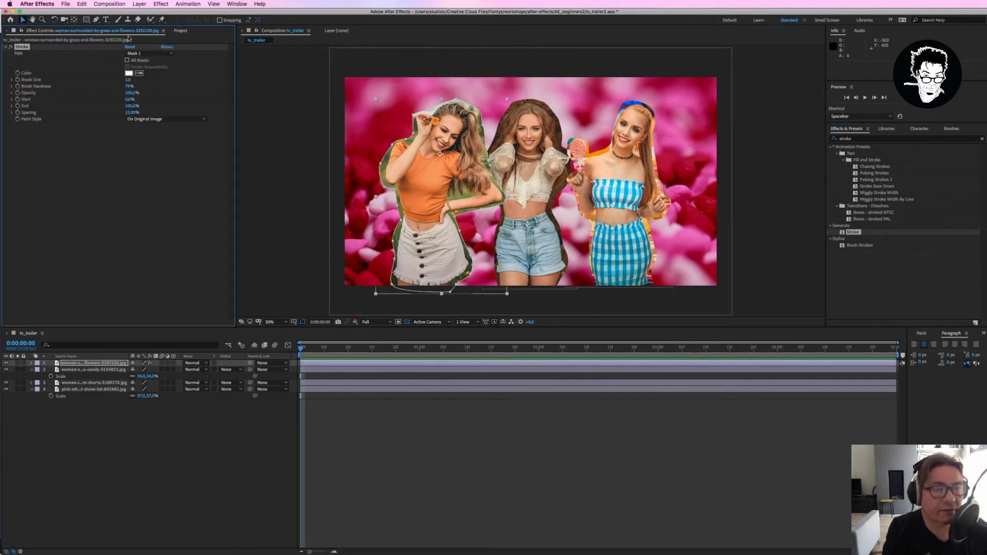
Set the Stroke effect's brush size to 30
{"action": "left_click", "coordinate": [180, 30]}
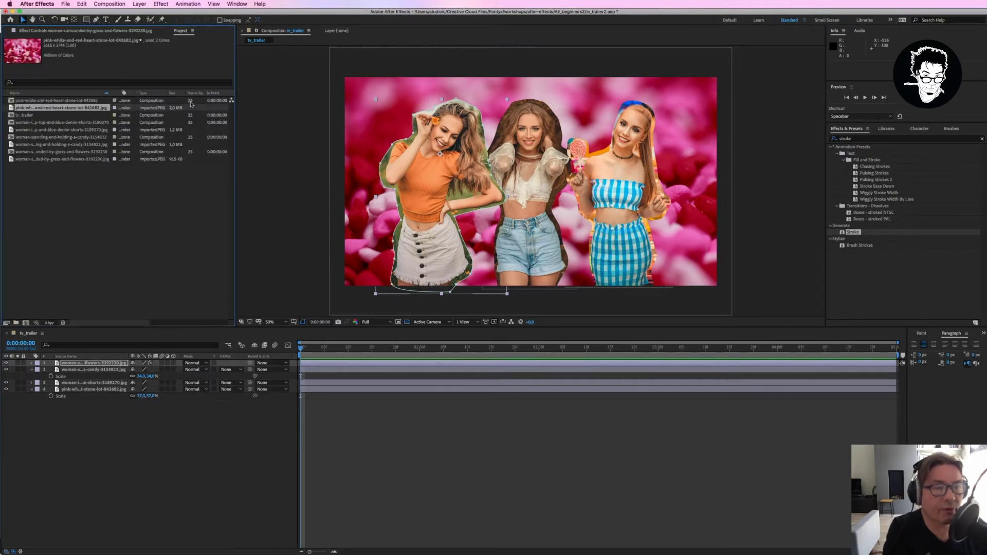
{"action": "left_click", "coordinate": [32, 30]}
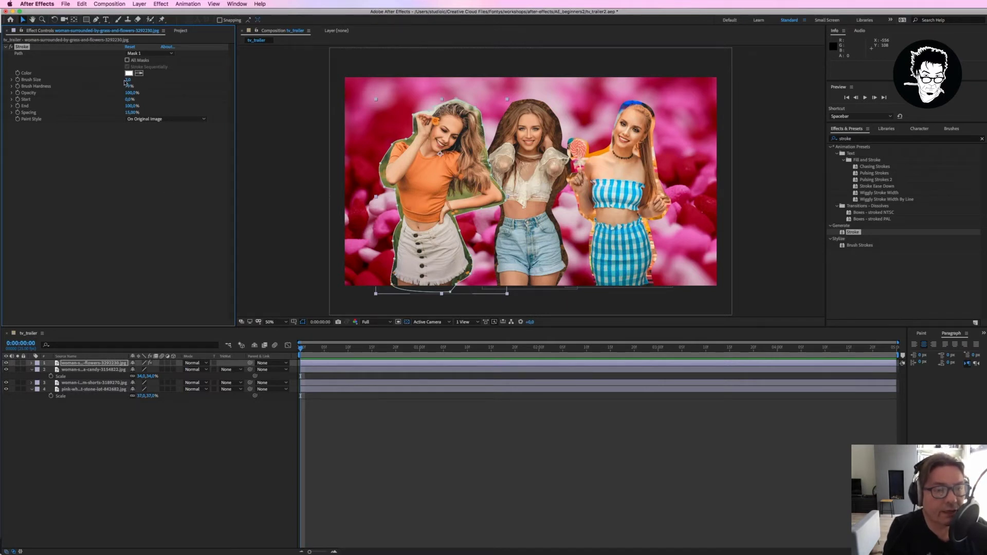
{"action": "left_click", "coordinate": [128, 80]}
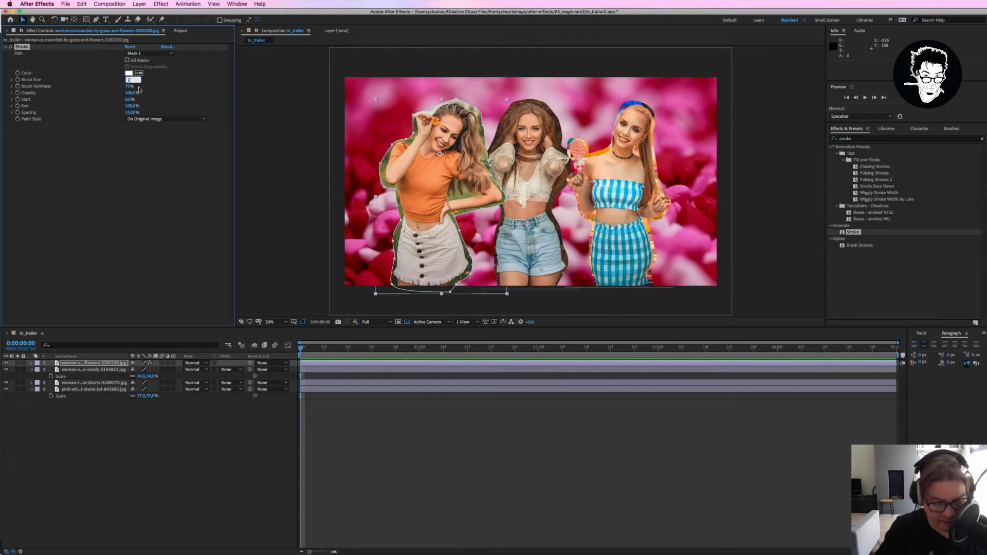
{"action": "type", "text": "20"}
{"action": "key", "text": "Return"}
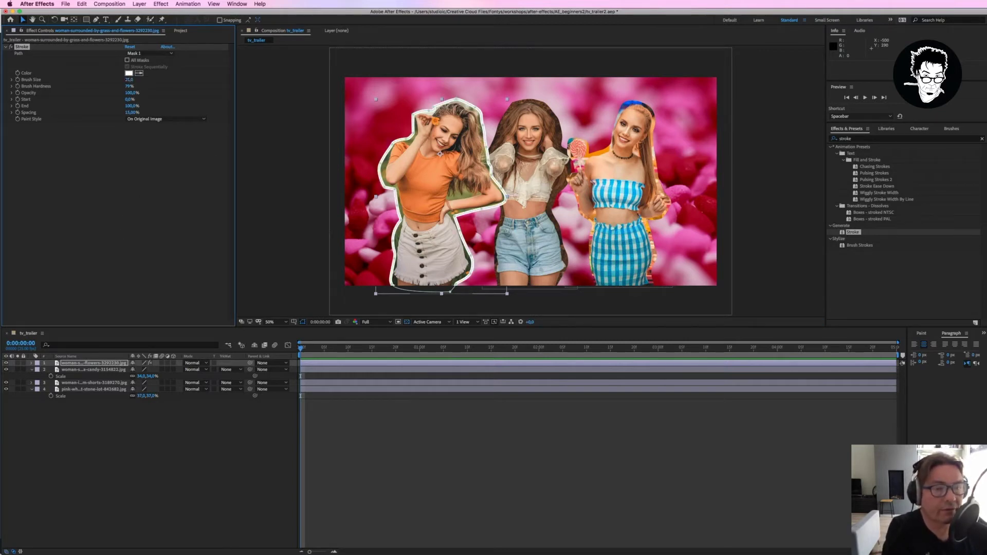
{"action": "left_click", "coordinate": [130, 80]}
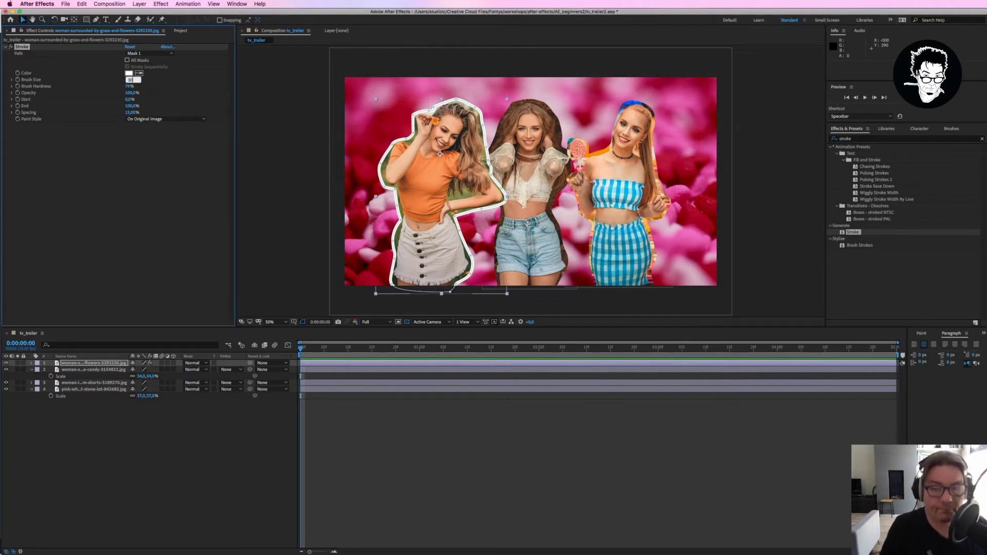
{"action": "key", "text": "Return"}
{"action": "left_click", "coordinate": [92, 216]}
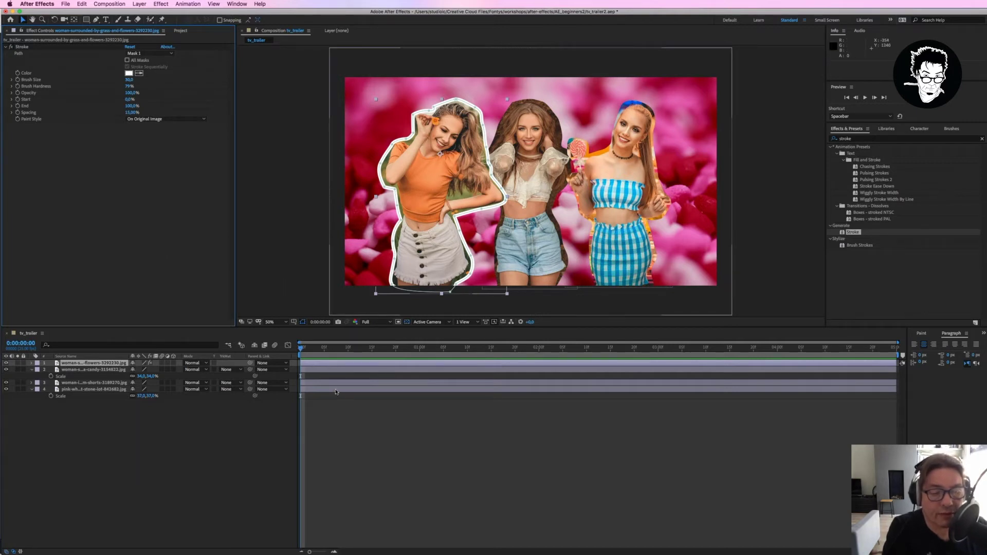
Copy the Stroke effect onto the right and middle women's layers
{"action": "left_click", "coordinate": [389, 391]}
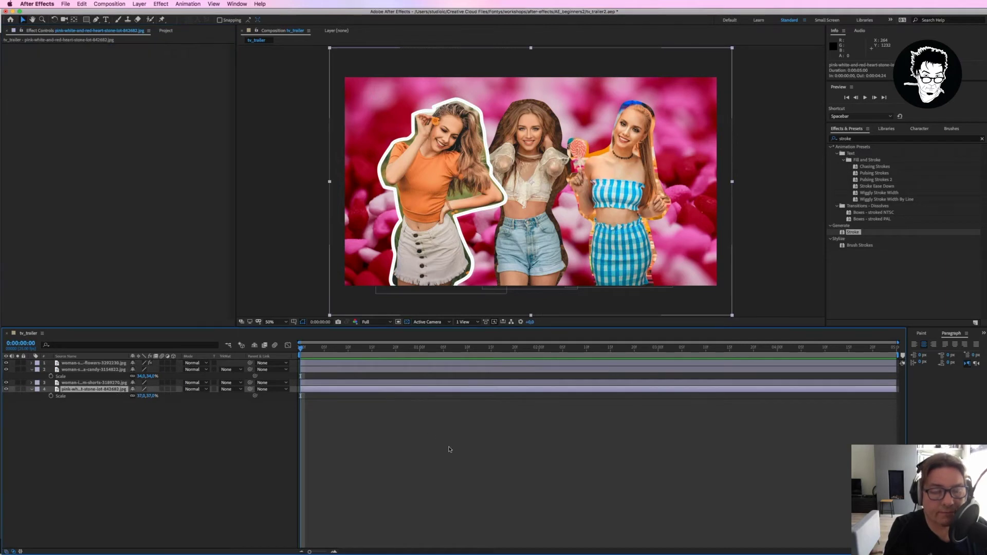
{"action": "left_click", "coordinate": [349, 363]}
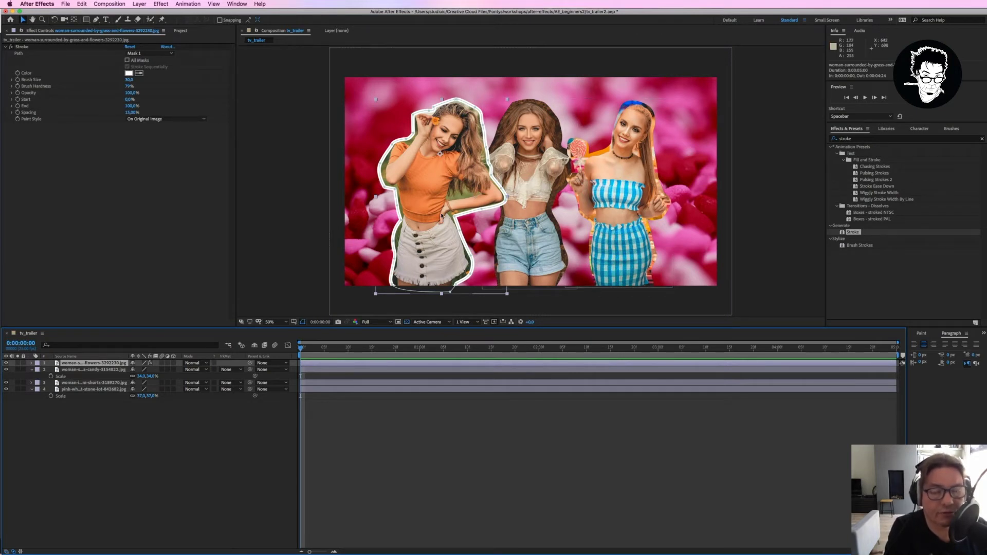
{"action": "left_click", "coordinate": [22, 47]}
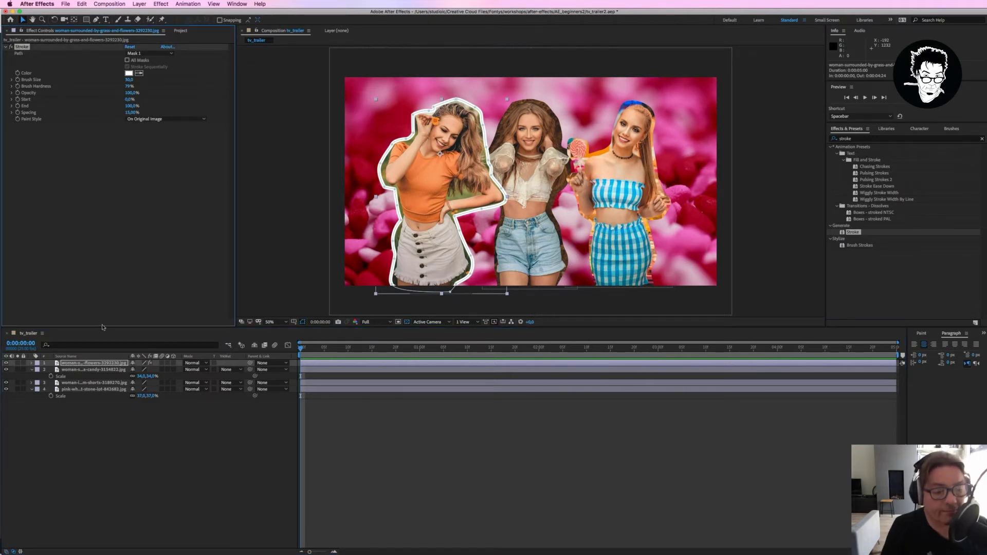
{"action": "left_click", "coordinate": [91, 369]}
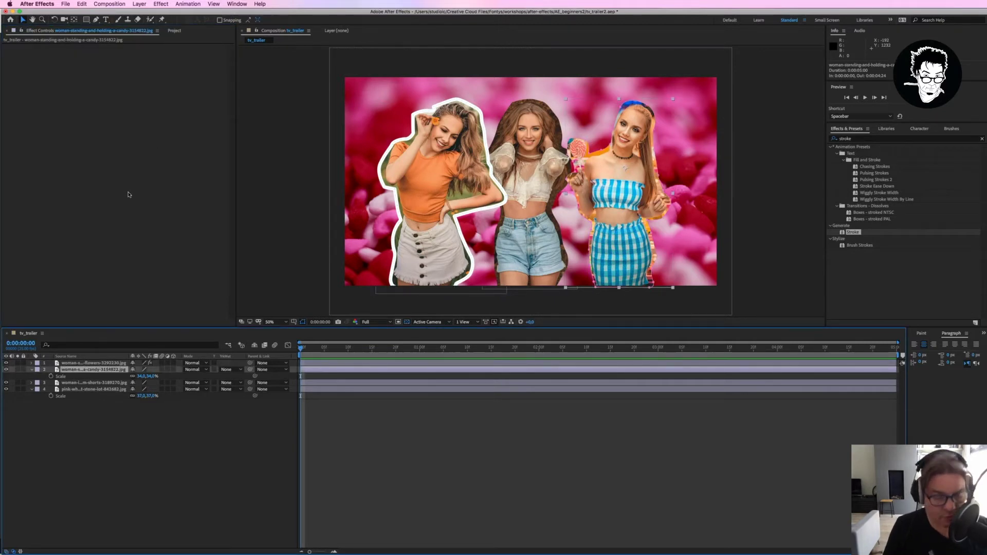
{"action": "left_click_drag", "start_coordinate": [105, 193], "coordinate": [105, 194]}
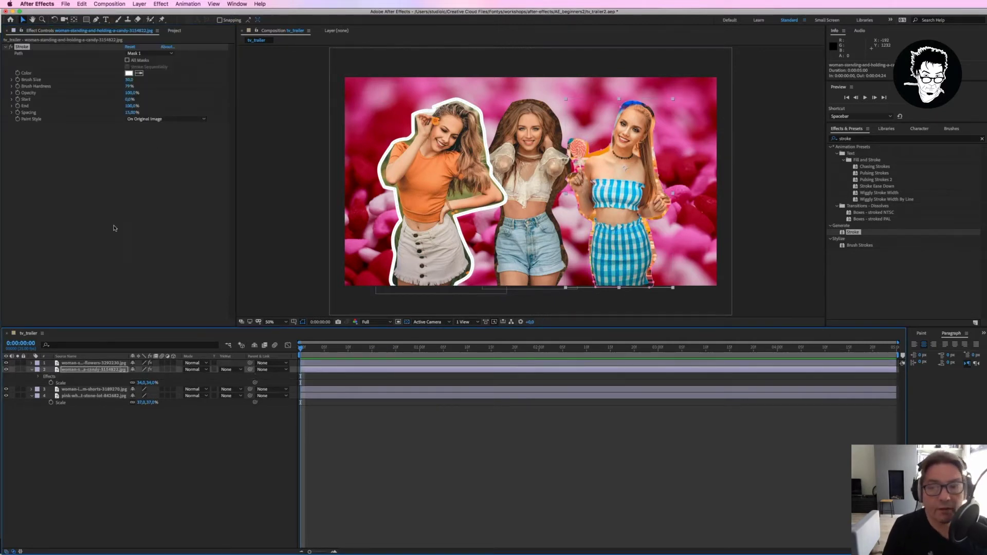
{"action": "left_click", "coordinate": [102, 390]}
{"action": "left_click", "coordinate": [71, 117]}
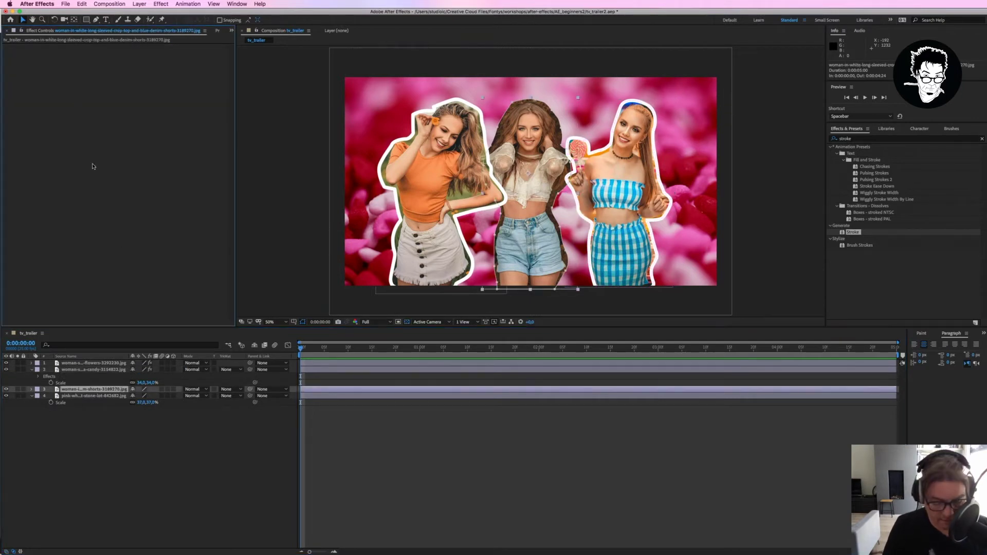
{"action": "key", "text": "super+alt+shift+e"}
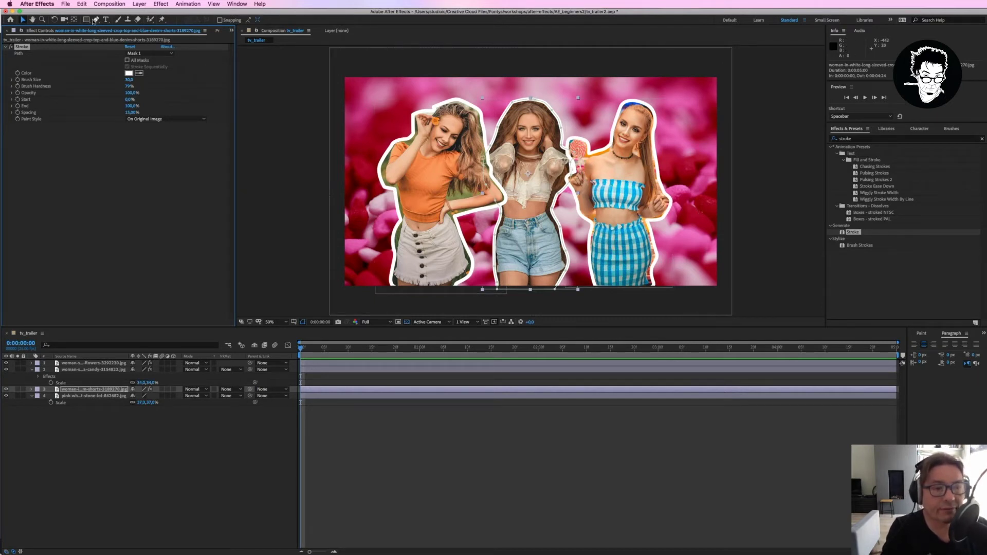
{"action": "left_click", "coordinate": [106, 20]}
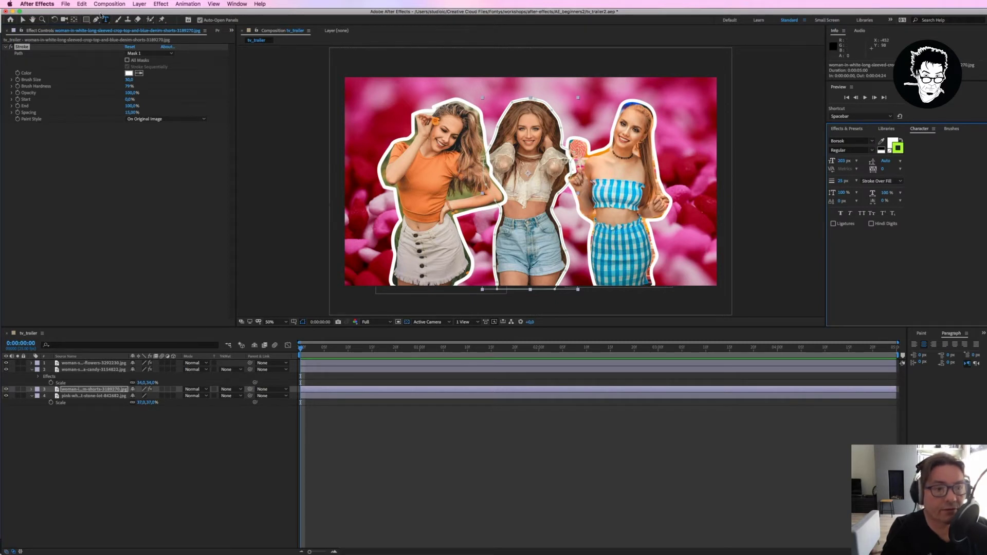
Create a 'let me take you' text layer and move it to the top of the stack
{"action": "left_click", "coordinate": [531, 212]}
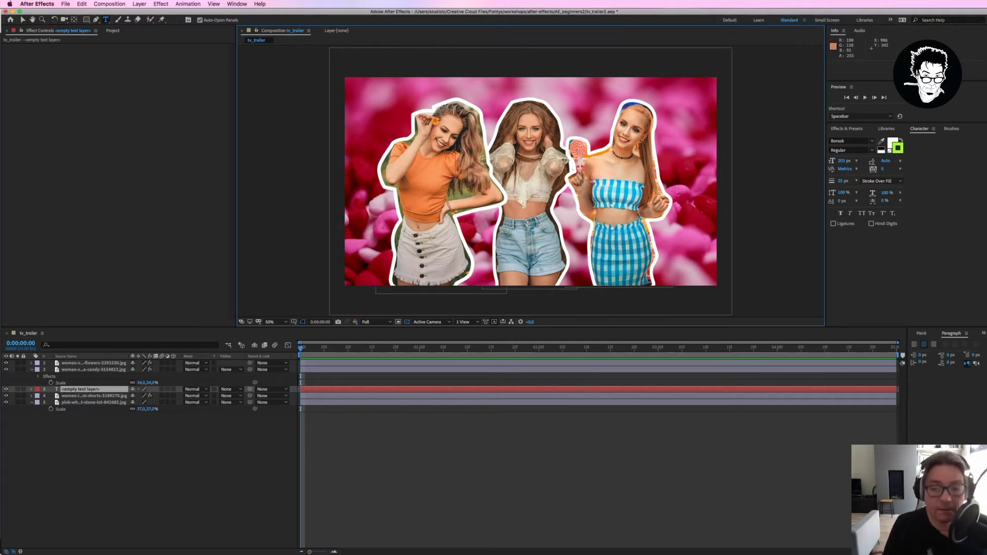
{"action": "type", "text": "let"}
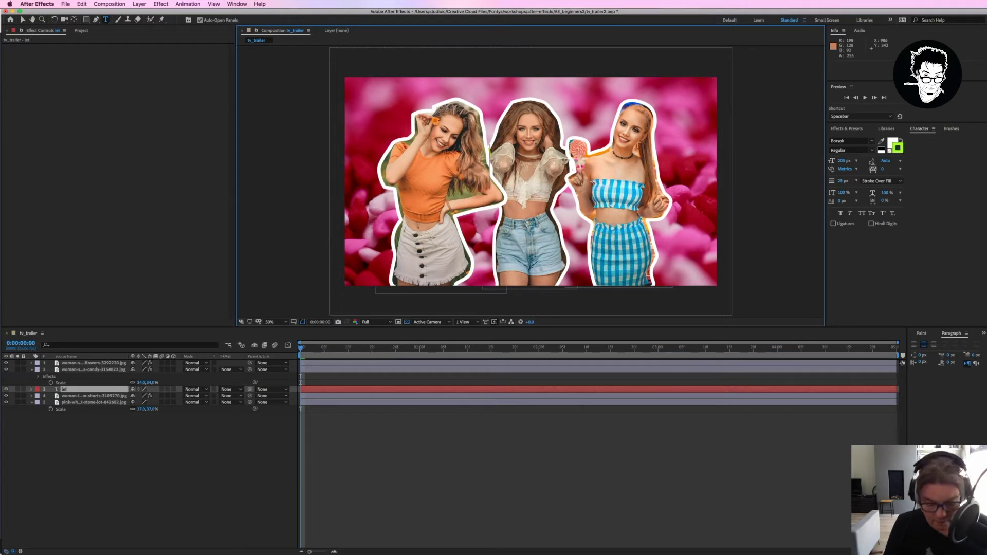
{"action": "type", "text": " me tak"}
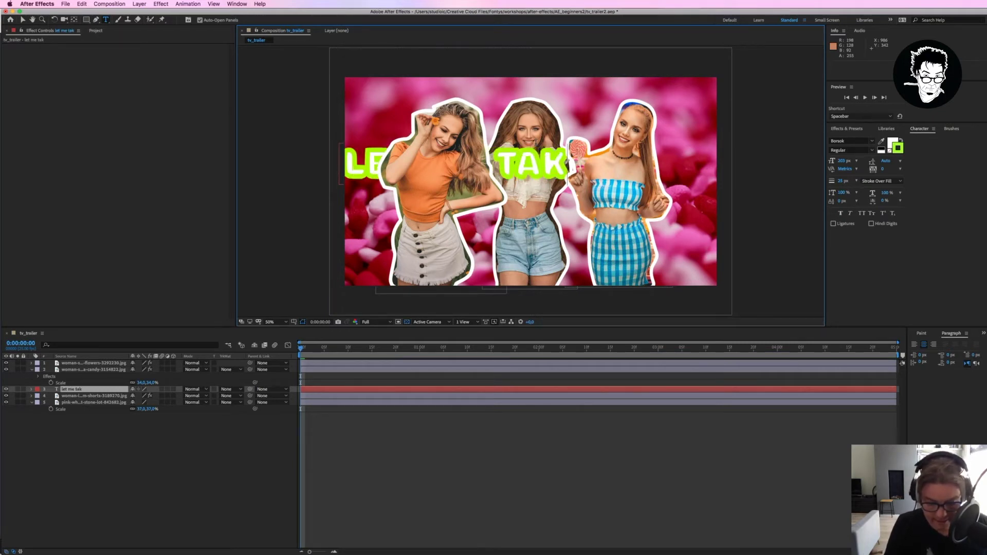
{"action": "type", "text": "e you"}
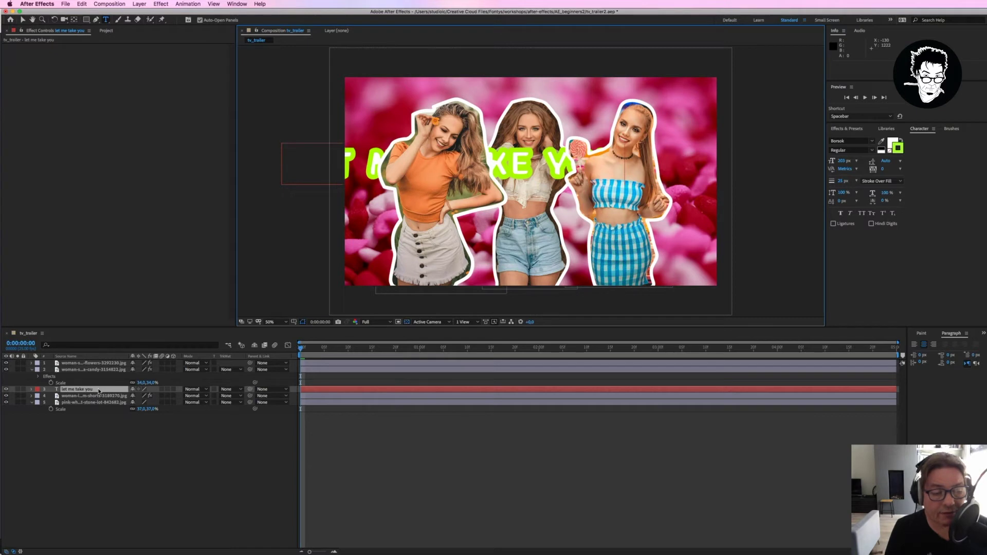
{"action": "left_click_drag", "start_coordinate": [99, 390], "coordinate": [96, 362]}
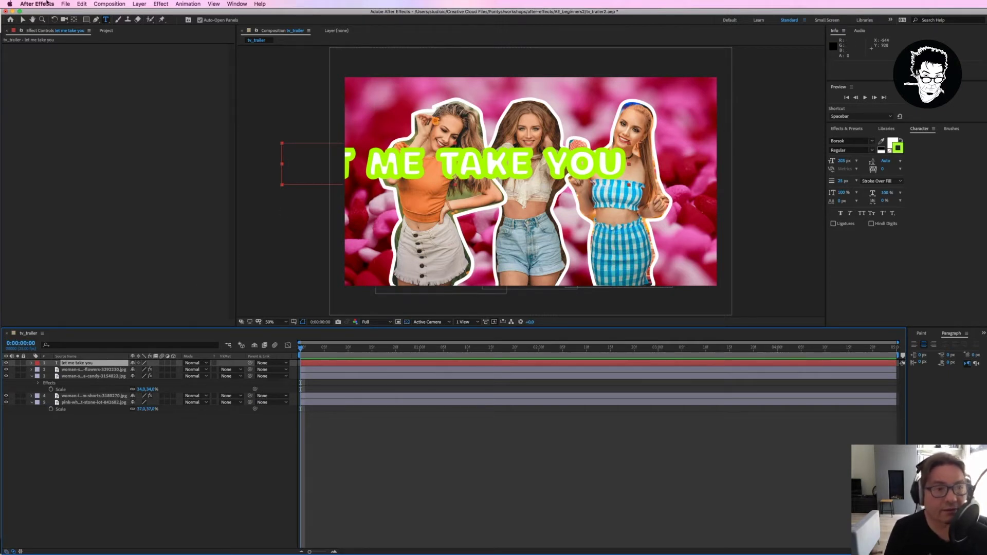
Centre the title across the women and reduce its font size
{"action": "key", "text": "v"}
{"action": "left_click_drag", "start_coordinate": [401, 168], "coordinate": [491, 175]}
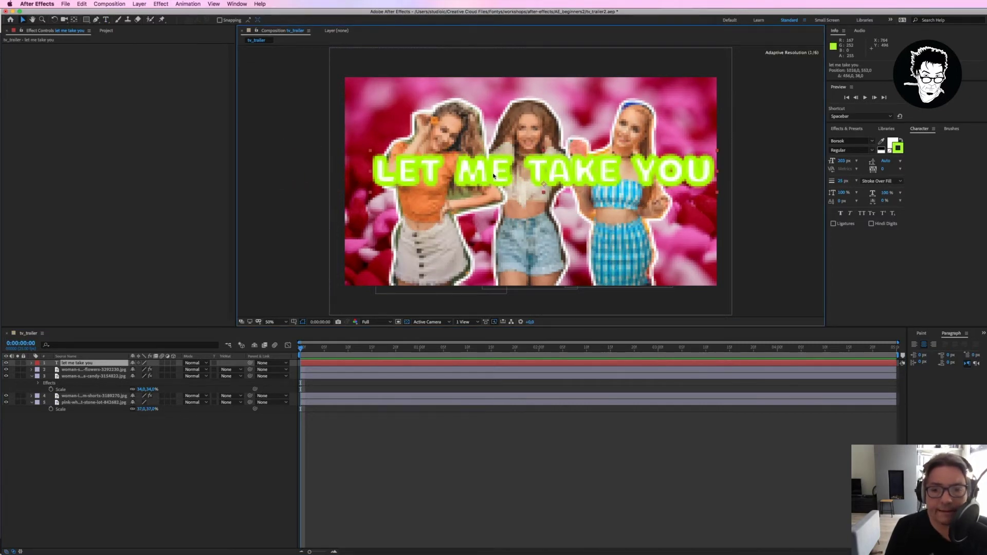
{"action": "left_click_drag", "start_coordinate": [493, 174], "coordinate": [480, 176]}
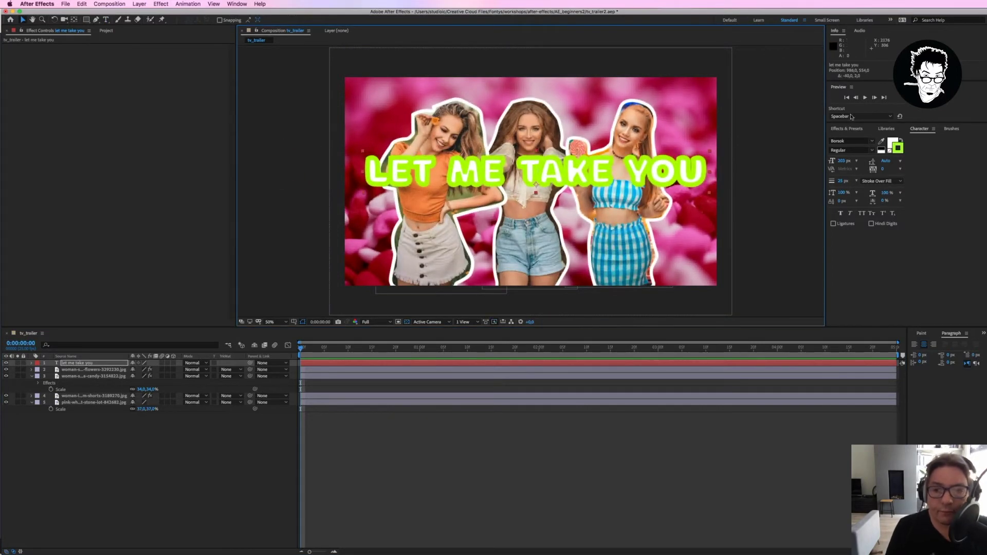
{"action": "left_click_drag", "start_coordinate": [846, 164], "coordinate": [811, 163]}
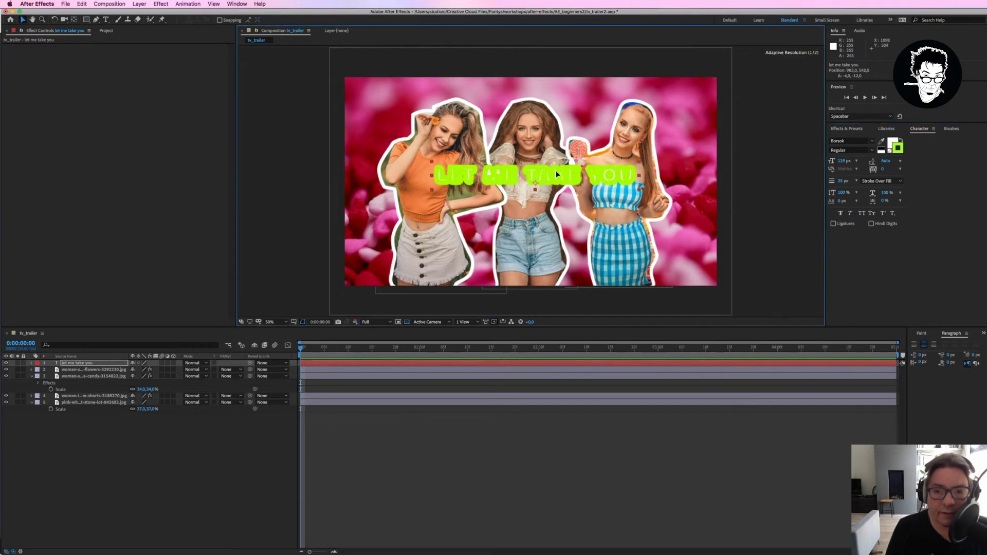
Nudge the title up, duplicate its layer, and set No Stroke Color on the copy
{"action": "key", "text": "shift+Left"}
{"action": "key", "text": "shift+Up"}
{"action": "key", "text": "shift+Up"}
{"action": "key", "text": "shift+Up"}
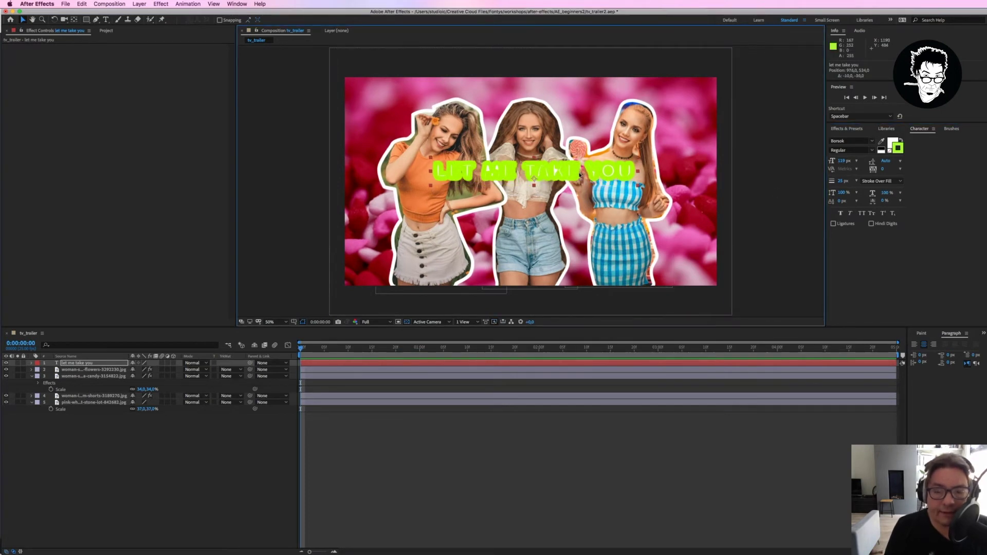
{"action": "left_click", "coordinate": [77, 364]}
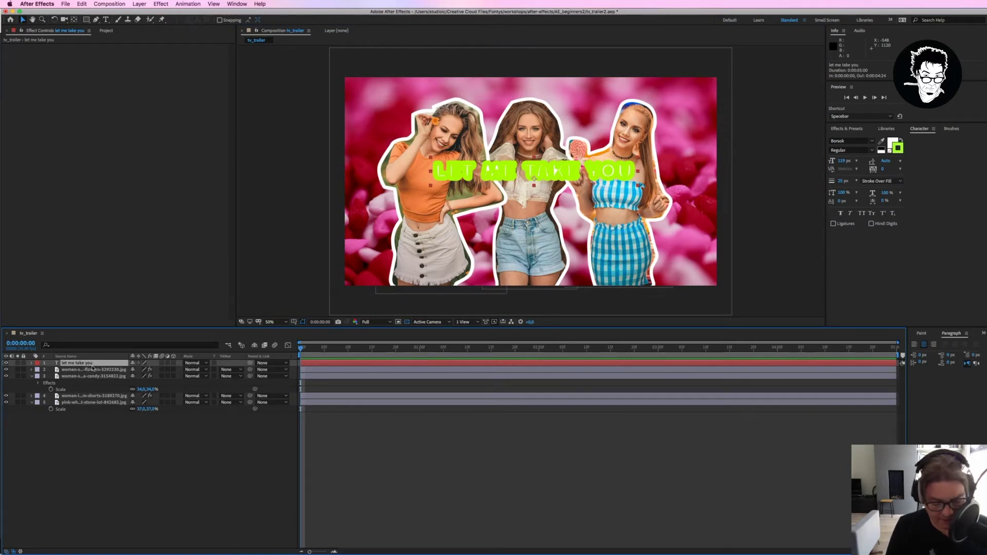
{"action": "key", "text": "ctrl+d"}
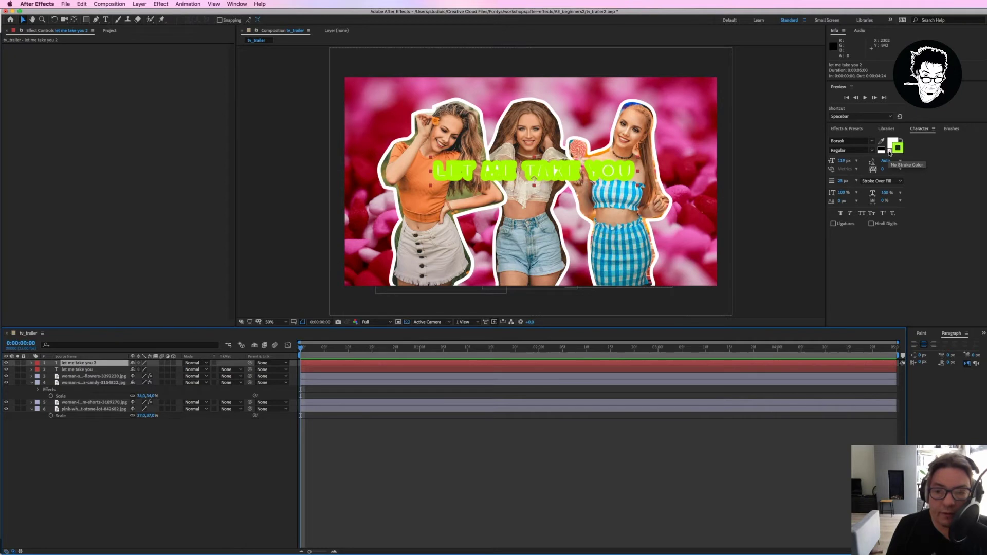
{"action": "left_click", "coordinate": [890, 153]}
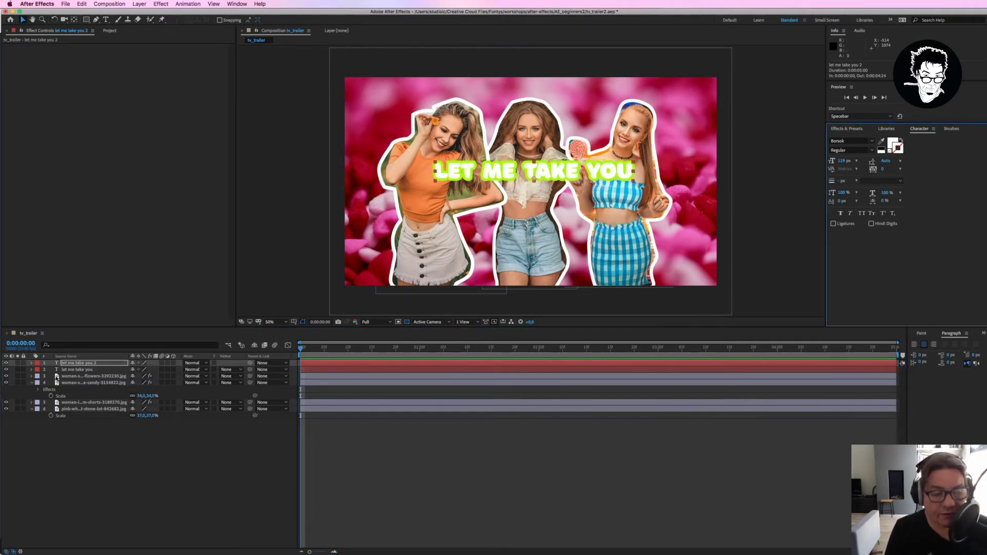
{"action": "left_click", "coordinate": [5, 364]}
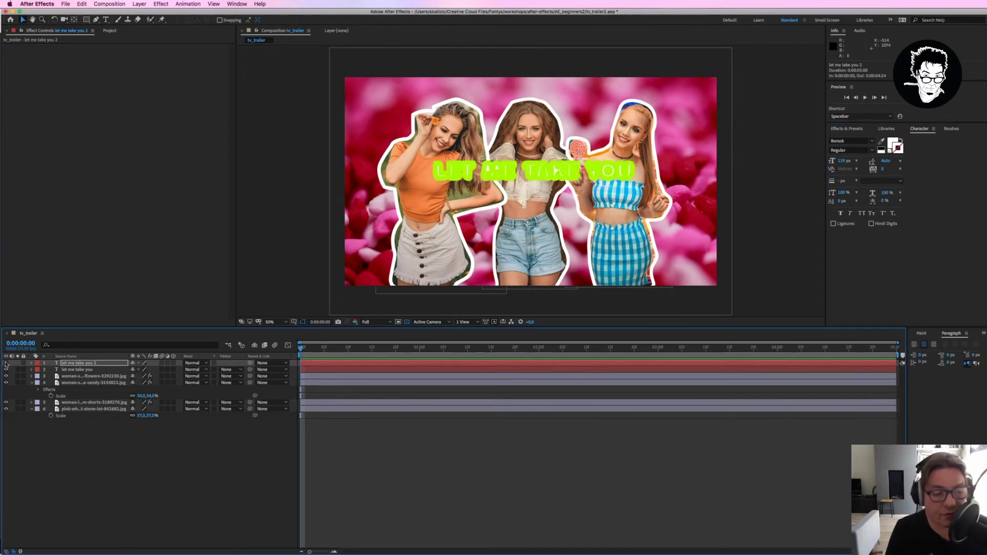
{"action": "left_click", "coordinate": [6, 364]}
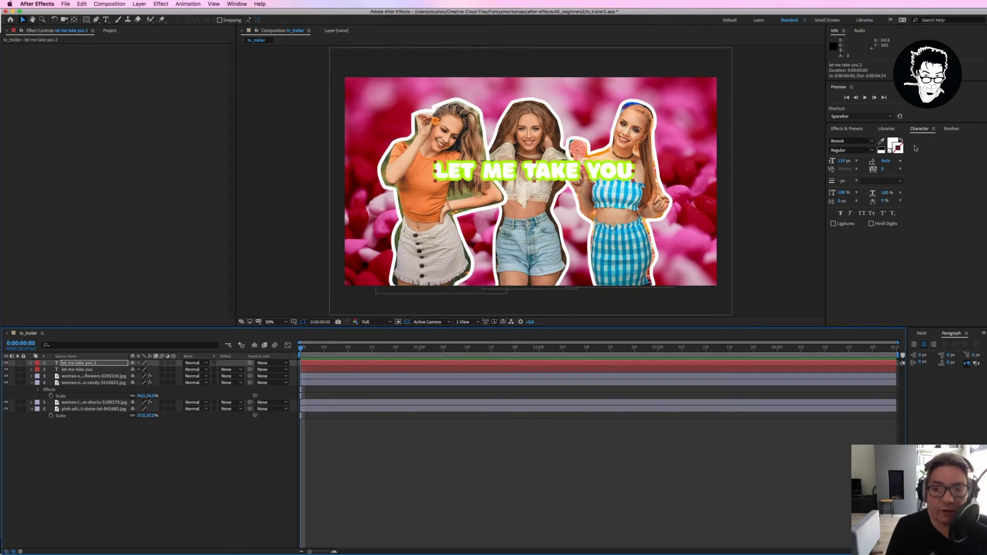
Duplicate both title layers into 'let me take you 3' and '4', stacked at the top
{"action": "left_click", "coordinate": [79, 371]}
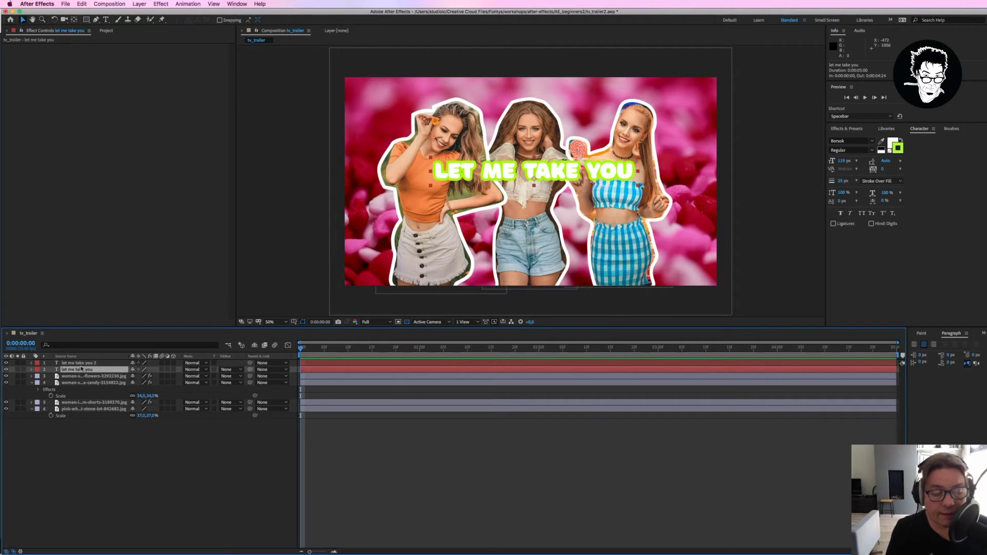
{"action": "left_click", "coordinate": [79, 363], "text": "shift"}
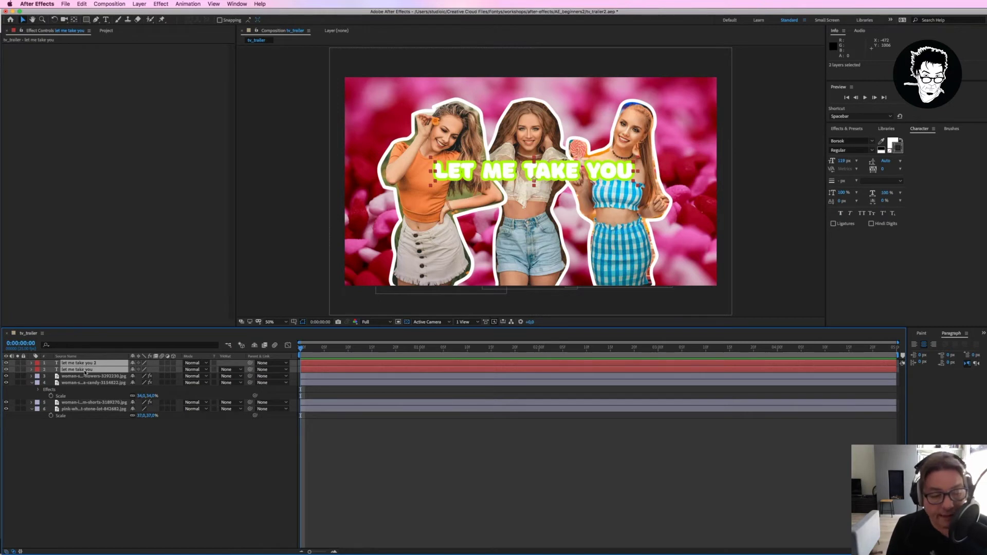
{"action": "key", "text": "ctrl+d"}
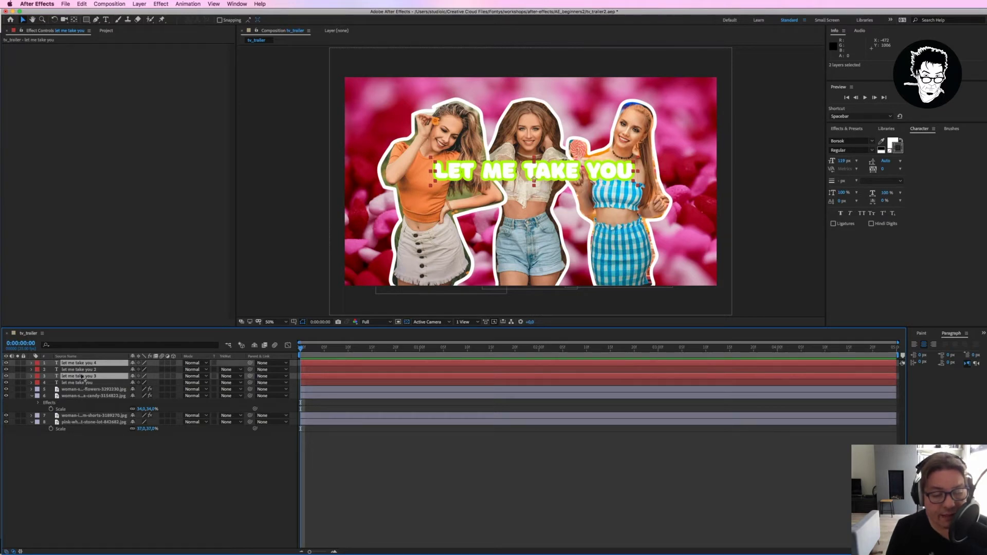
{"action": "left_click_drag", "start_coordinate": [81, 379], "coordinate": [82, 370]}
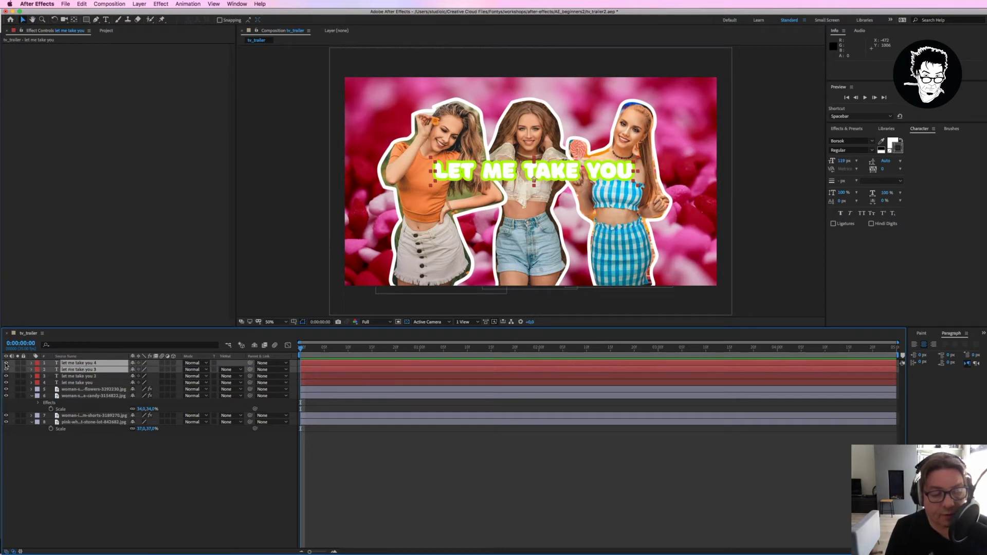
{"action": "left_click_drag", "start_coordinate": [6, 363], "coordinate": [6, 370]}
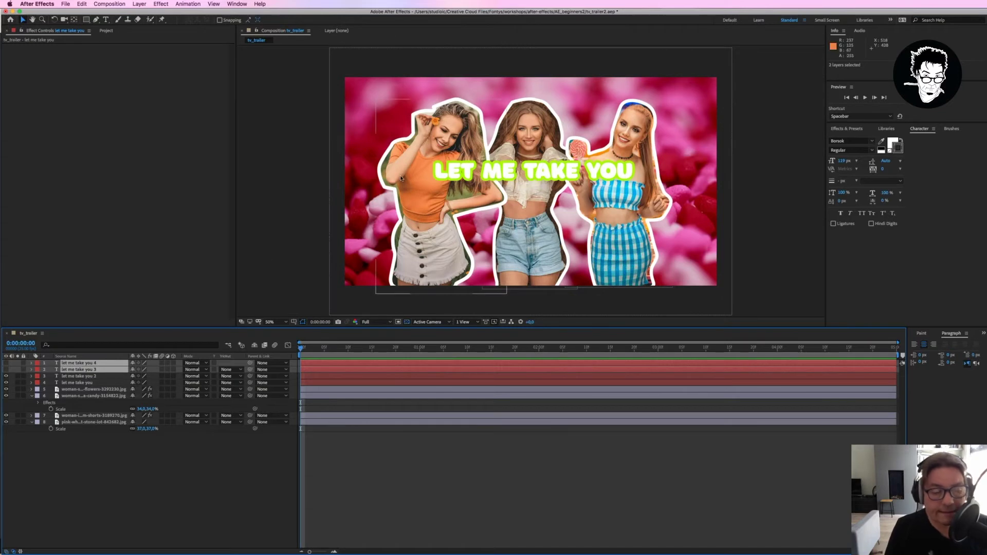
{"action": "left_click_drag", "start_coordinate": [6, 363], "coordinate": [5, 368]}
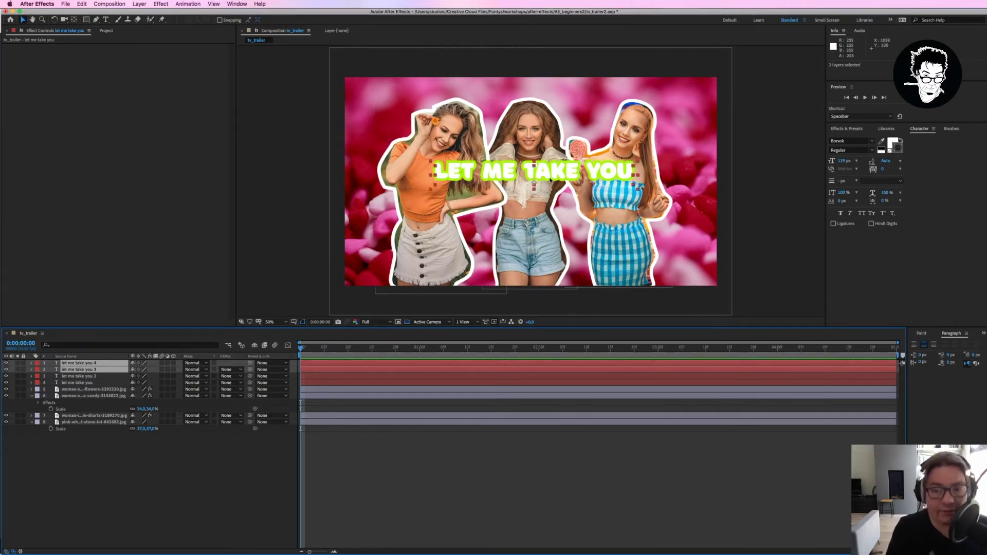
Nudge the duplicate title pair down to form a second line just below the first
{"action": "key", "text": "shift+Down"}
{"action": "key", "text": "shift+Down"}
{"action": "key", "text": "shift+Down"}
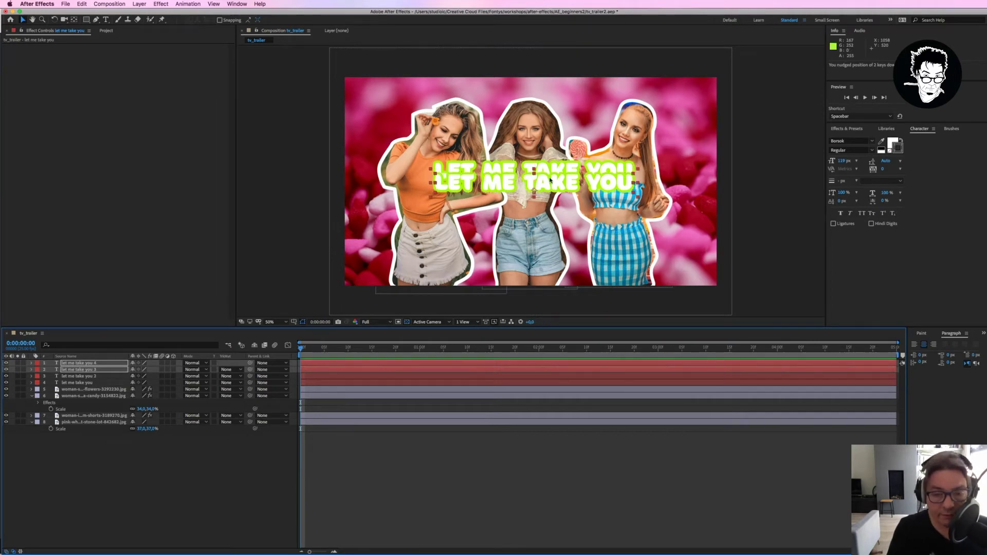
{"action": "key", "text": "shift+Down"}
{"action": "key", "text": "shift+Down"}
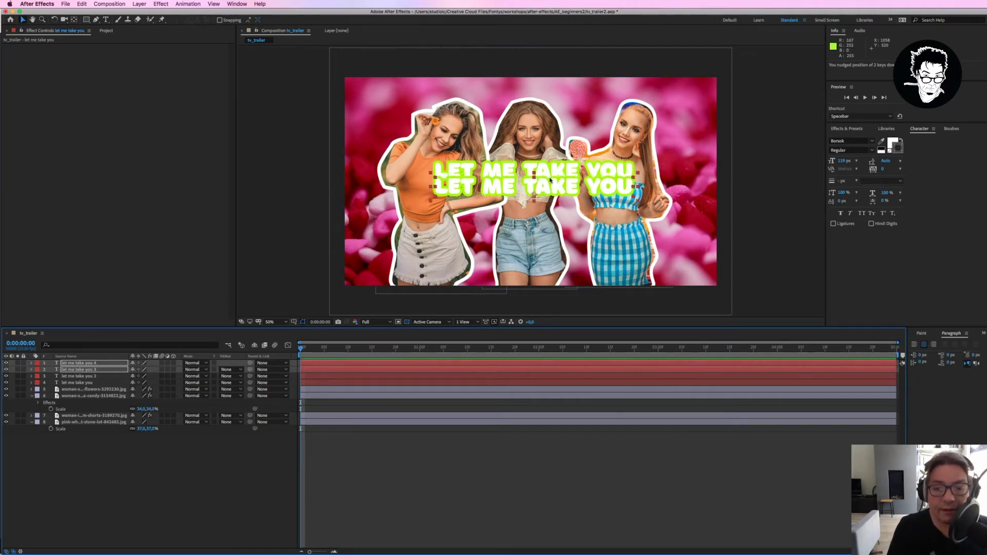
{"action": "key", "text": "shift+Down"}
{"action": "key", "text": "shift+Down"}
{"action": "key", "text": "shift+Down"}
{"action": "key", "text": "shift+Down"}
{"action": "key", "text": "shift+Down"}
{"action": "key", "text": "shift+Down"}
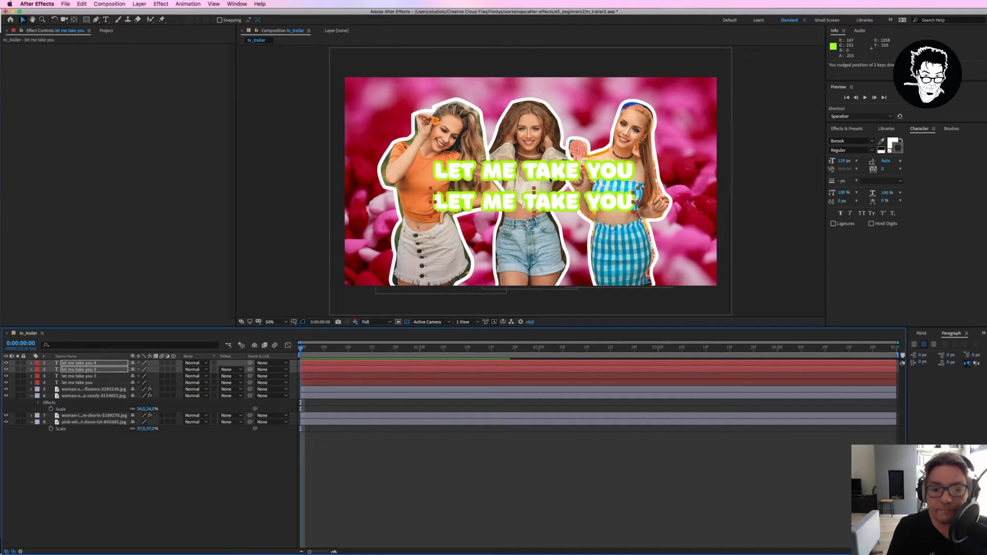
{"action": "key", "text": "shift+Up"}
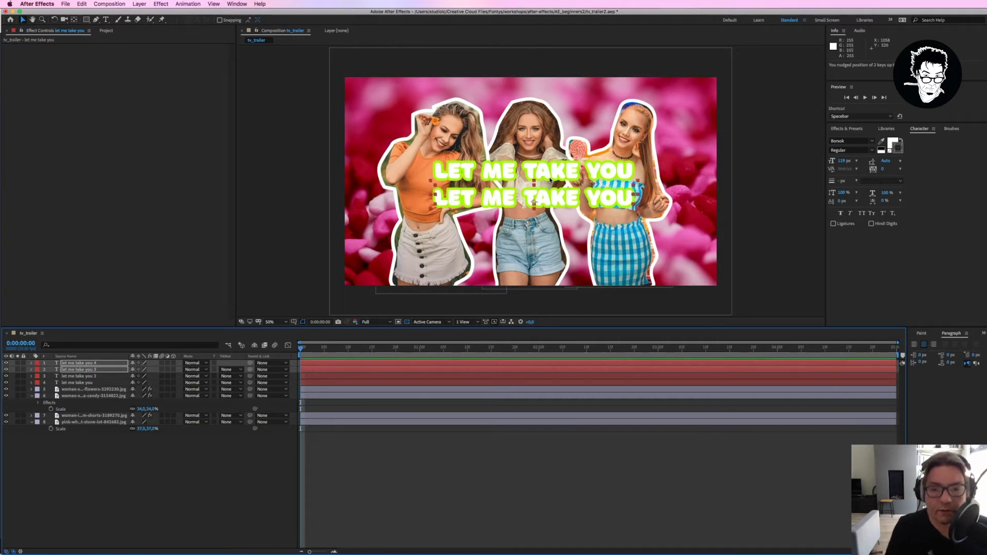
{"action": "key", "text": "shift+Up"}
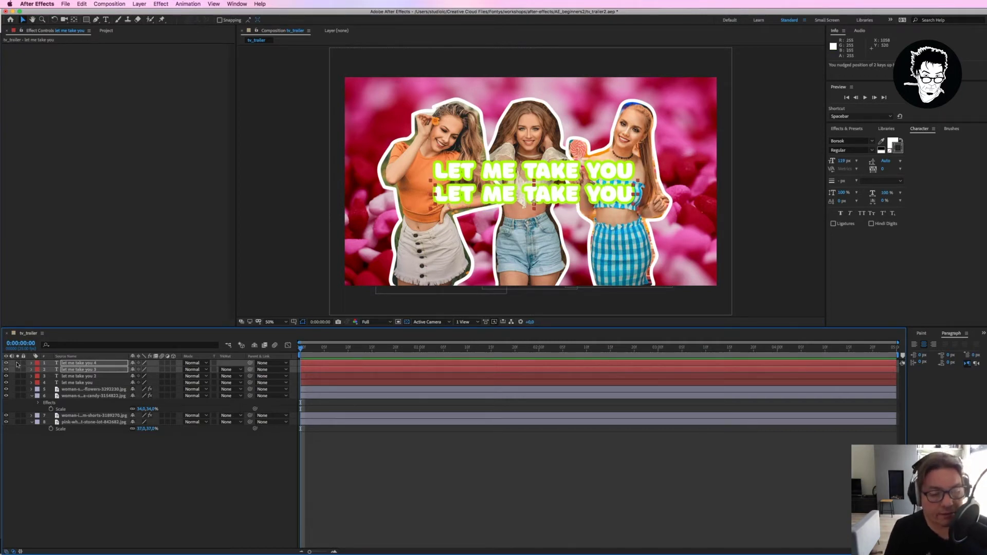
{"action": "left_click_drag", "start_coordinate": [6, 363], "coordinate": [6, 370]}
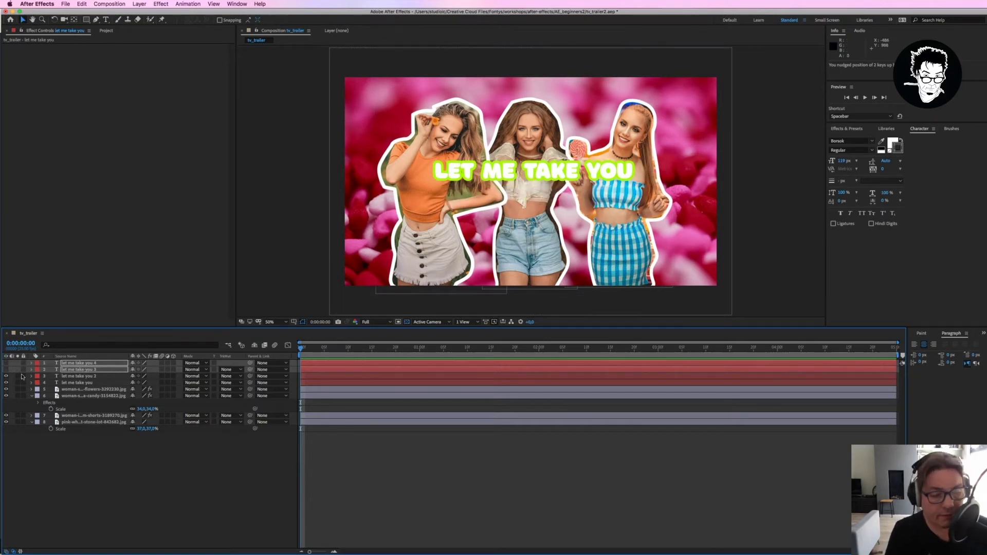
{"action": "left_click_drag", "start_coordinate": [6, 369], "coordinate": [6, 363]}
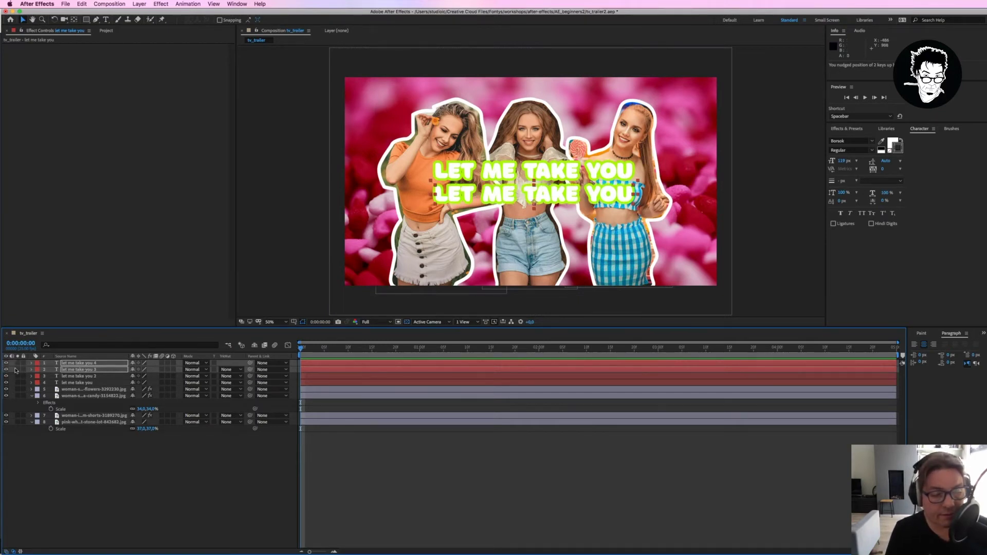
{"action": "left_click", "coordinate": [72, 376]}
{"action": "left_click", "coordinate": [72, 369]}
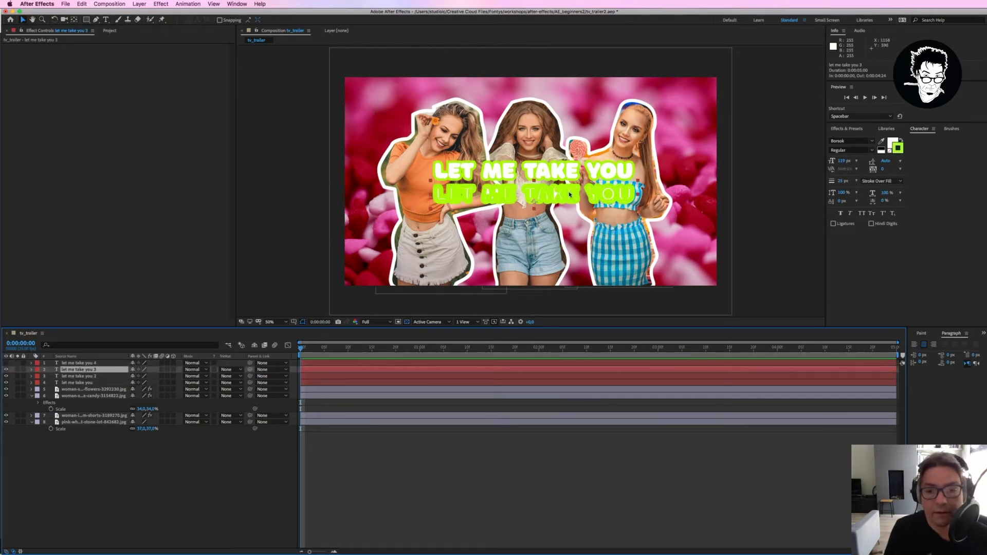
Replace the second line's text with 'to the' on both duplicate title layers
{"action": "double_click", "coordinate": [635, 181]}
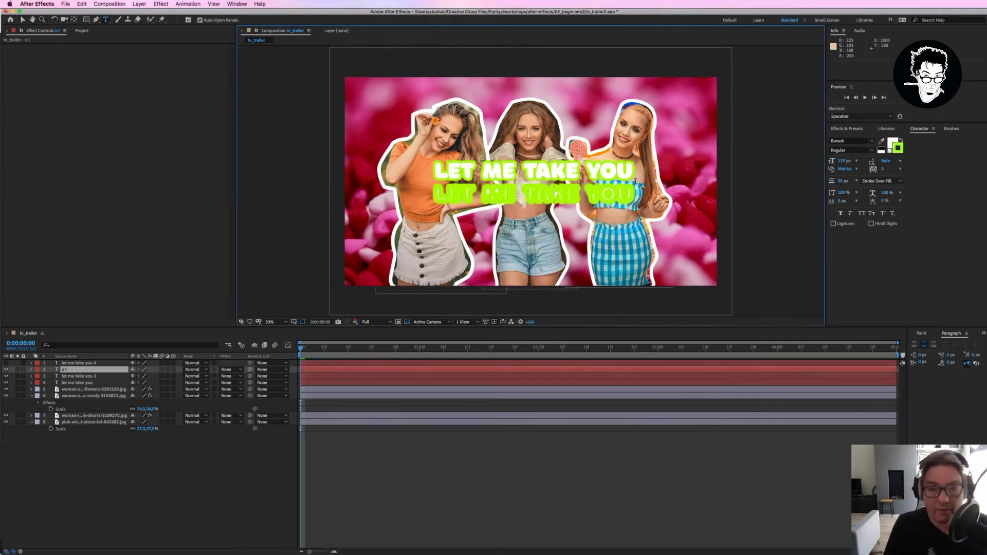
{"action": "type", "text": "o the"}
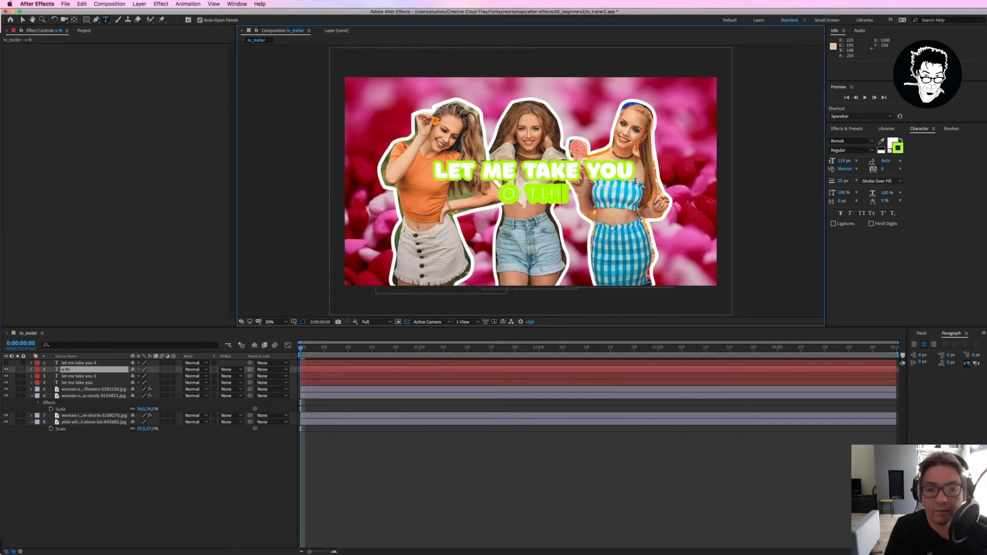
{"action": "key", "text": "BackSpace"}
{"action": "key", "text": "BackSpace"}
{"action": "key", "text": "BackSpace"}
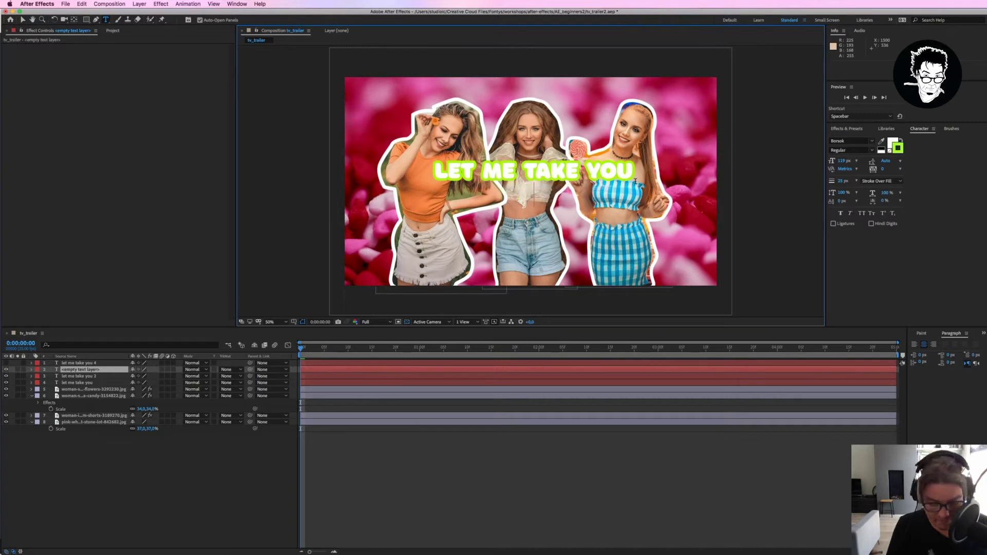
{"action": "type", "text": "to thw"}
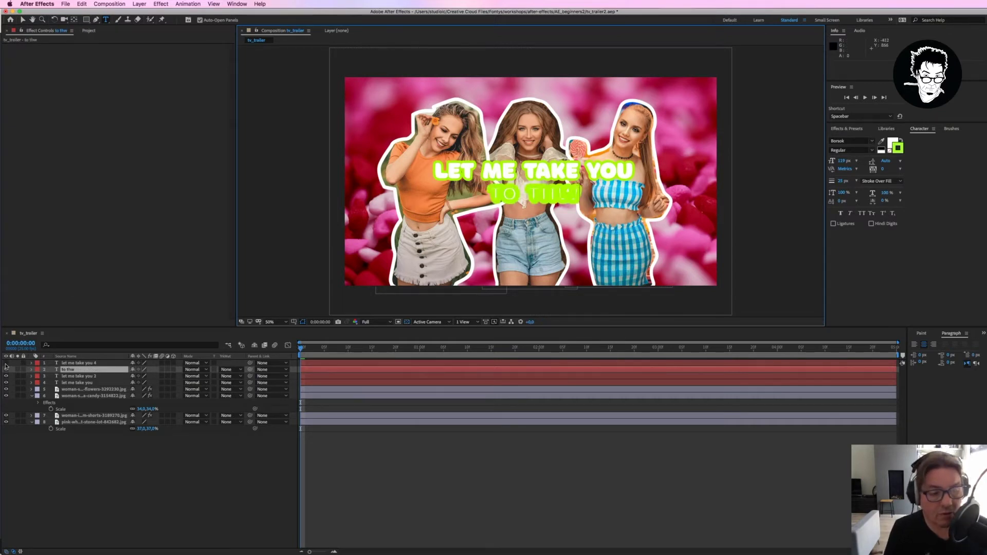
{"action": "left_click", "coordinate": [77, 363]}
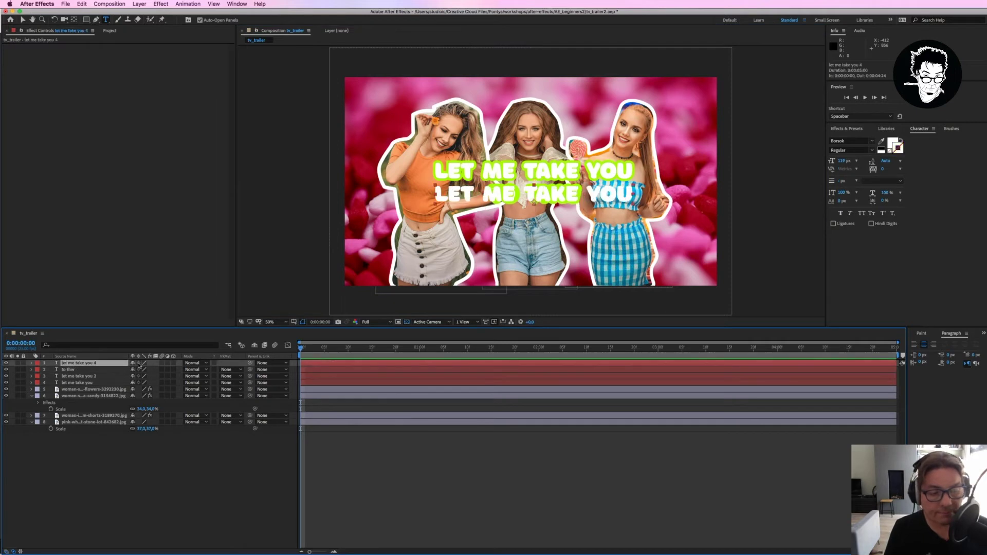
{"action": "left_click", "coordinate": [575, 194]}
{"action": "key", "text": "super+a"}
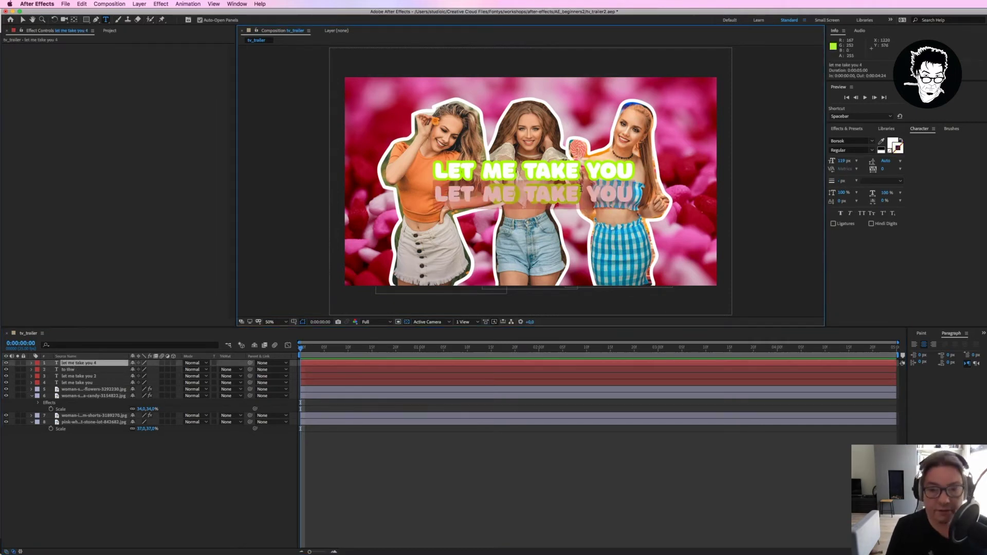
{"action": "type", "text": "to the"}
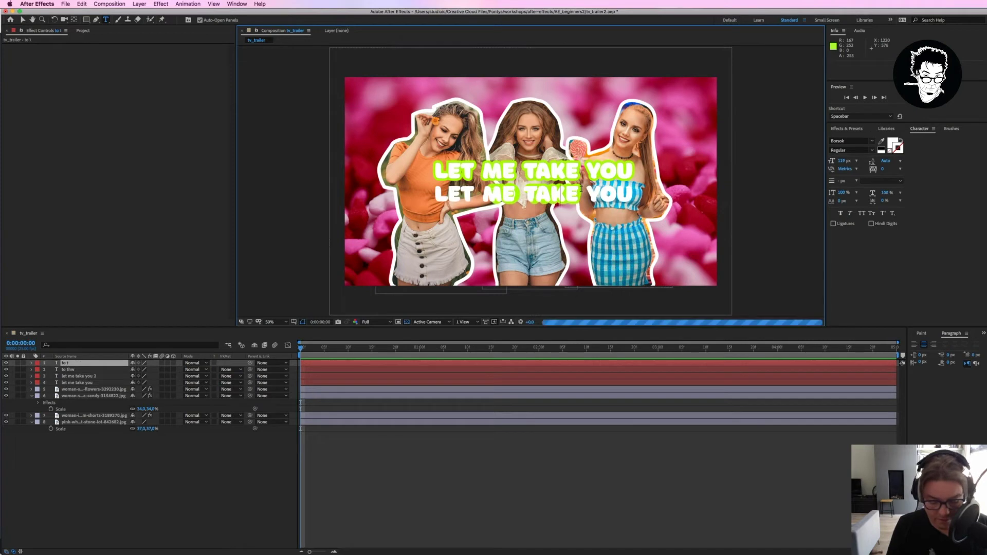
{"action": "key", "text": "Escape"}
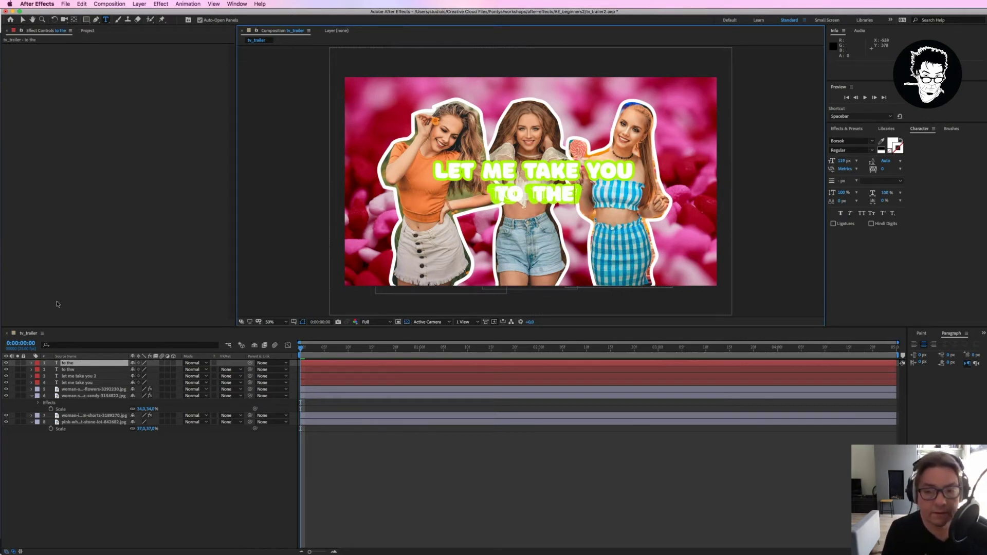
{"action": "left_click", "coordinate": [97, 460]}
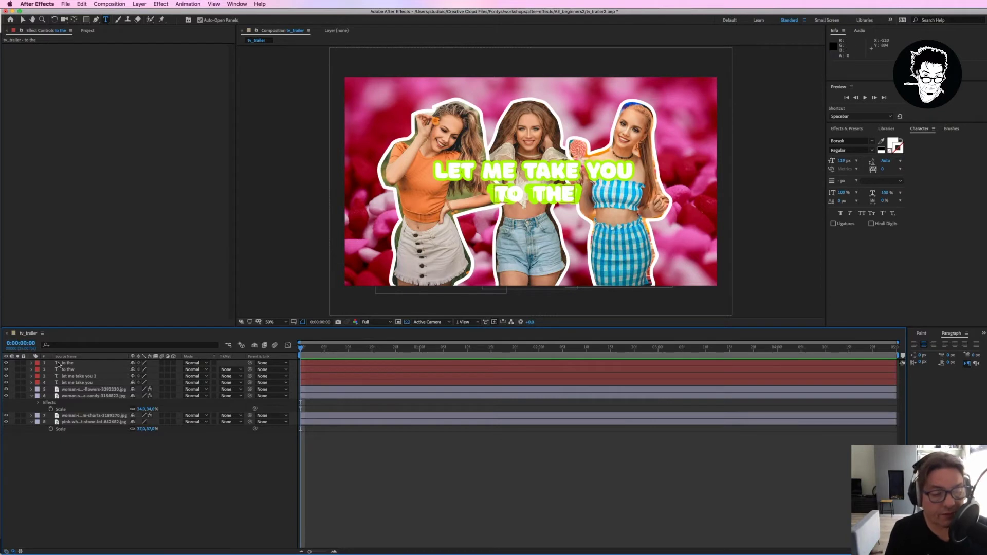
Roughly position the TO THE text with left and right nudges
{"action": "left_click", "coordinate": [148, 362]}
{"action": "key", "text": "Return"}
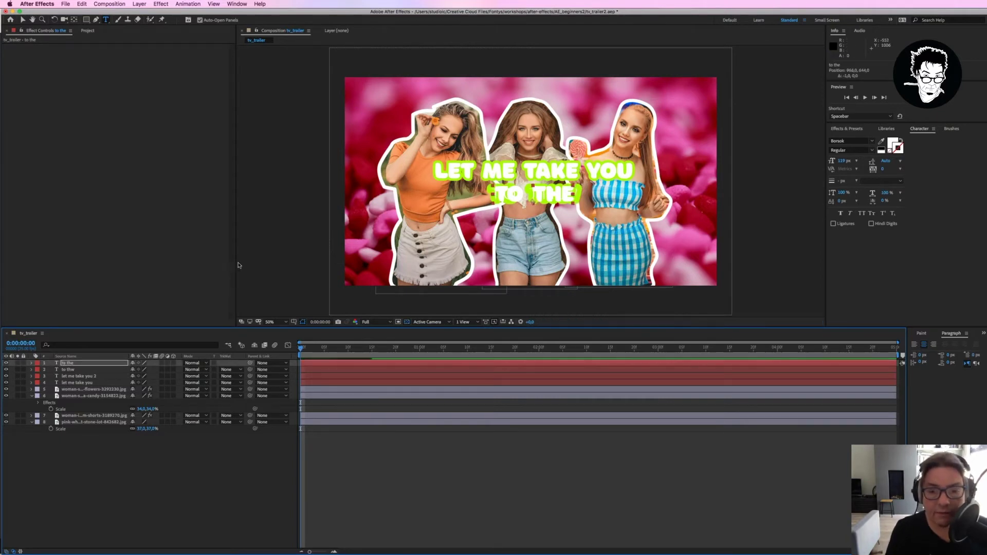
{"action": "key", "text": "shift+Left"}
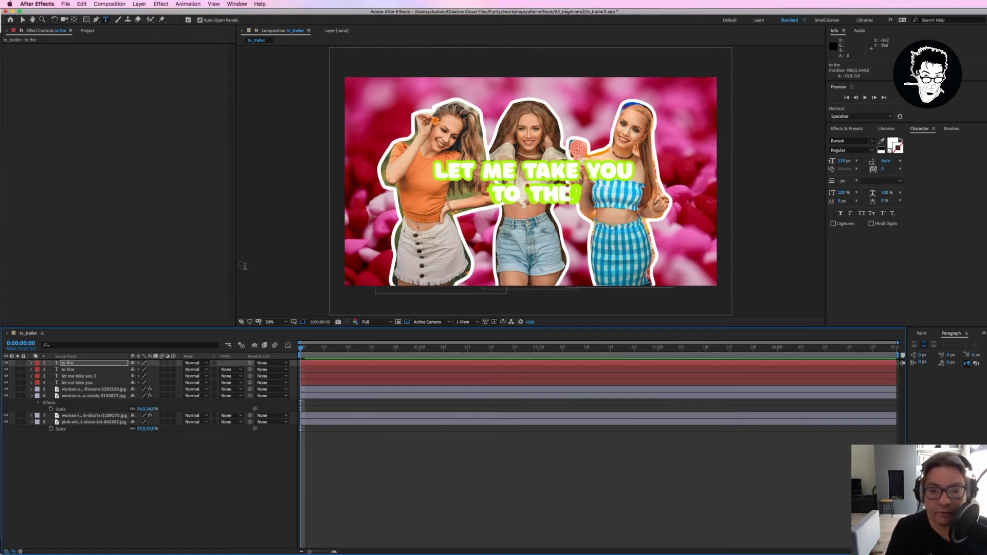
{"action": "key", "text": "Right"}
{"action": "key", "text": "Right"}
{"action": "key", "text": "Right"}
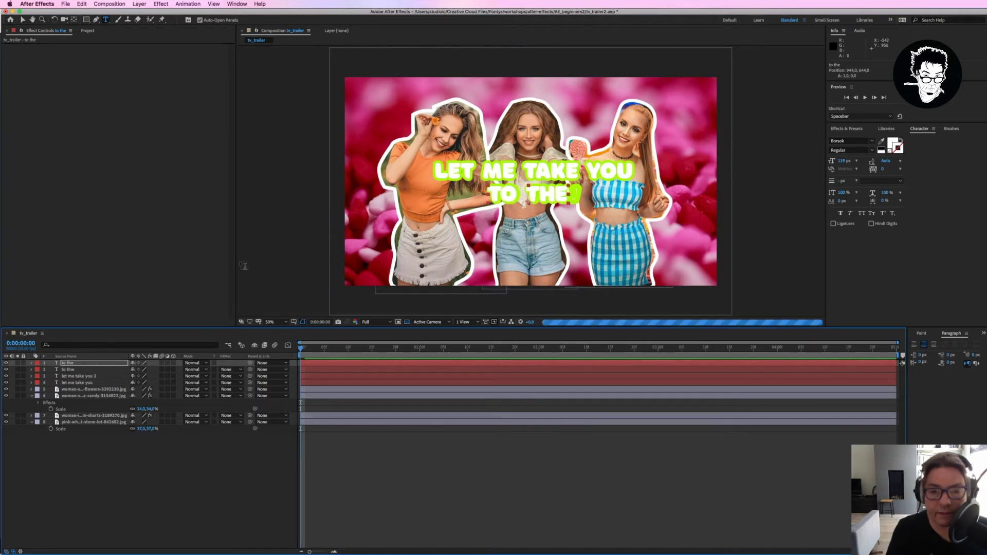
{"action": "key", "text": "Right"}
{"action": "key", "text": "Right"}
{"action": "key", "text": "Right"}
{"action": "key", "text": "ctrl+z"}
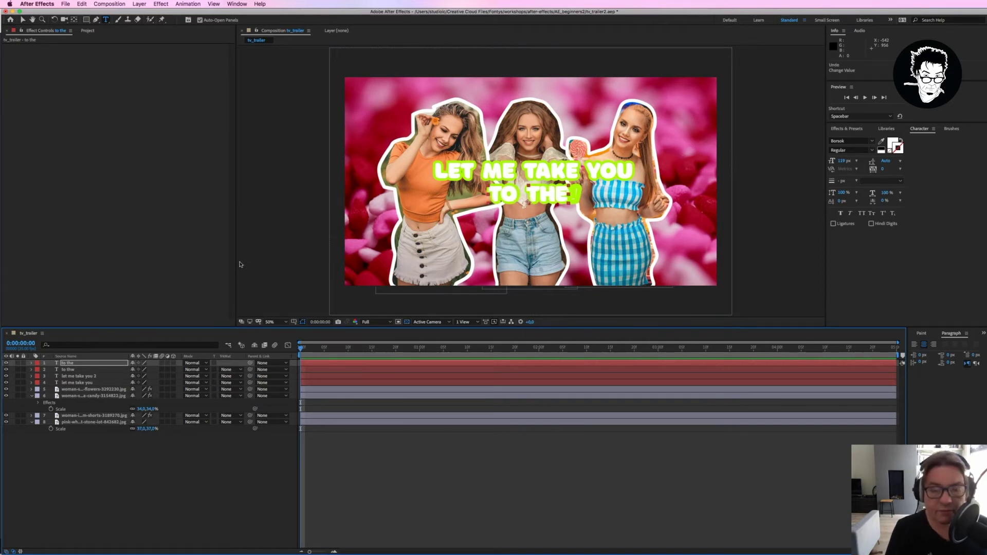
{"action": "key", "text": "shift+Right"}
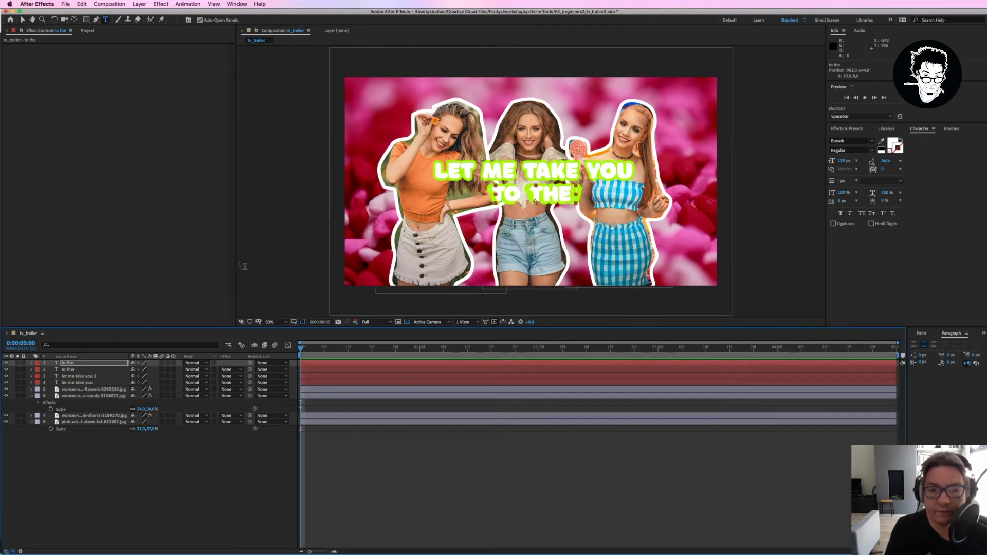
{"action": "key", "text": "shift+Left"}
{"action": "key", "text": "shift+Left"}
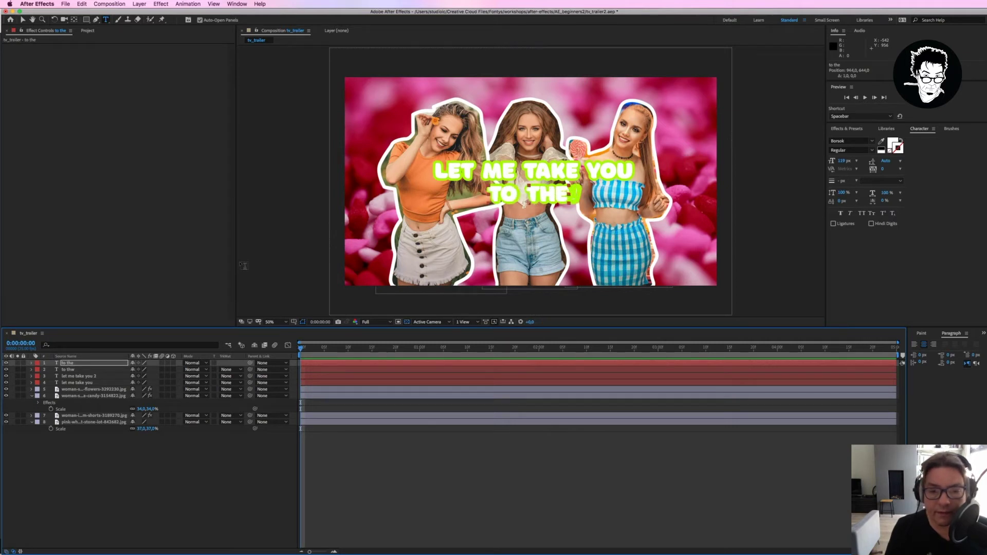
{"action": "key", "text": "shift+Right"}
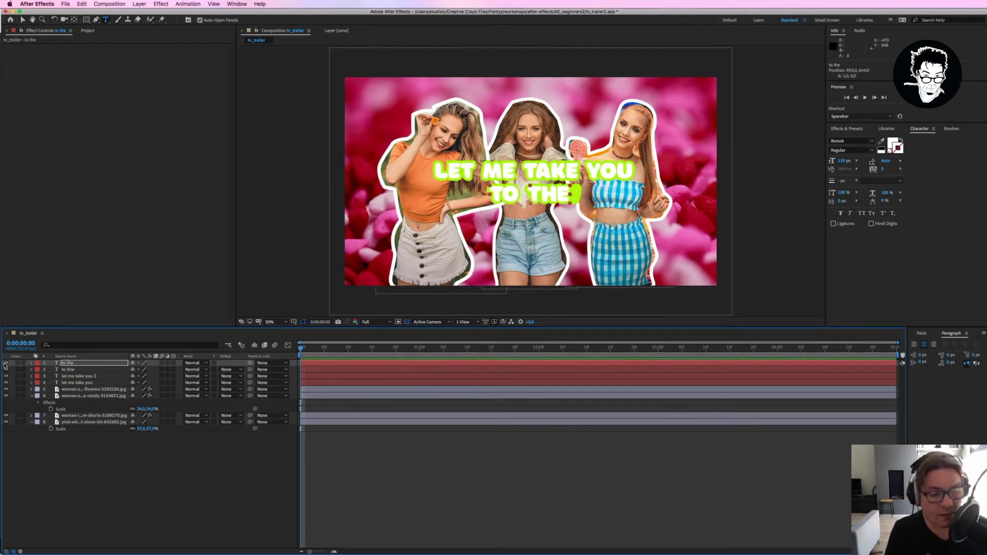
Correct the second line's text by removing the stray W and adding the final e
{"action": "left_click", "coordinate": [5, 363]}
{"action": "left_click", "coordinate": [77, 370]}
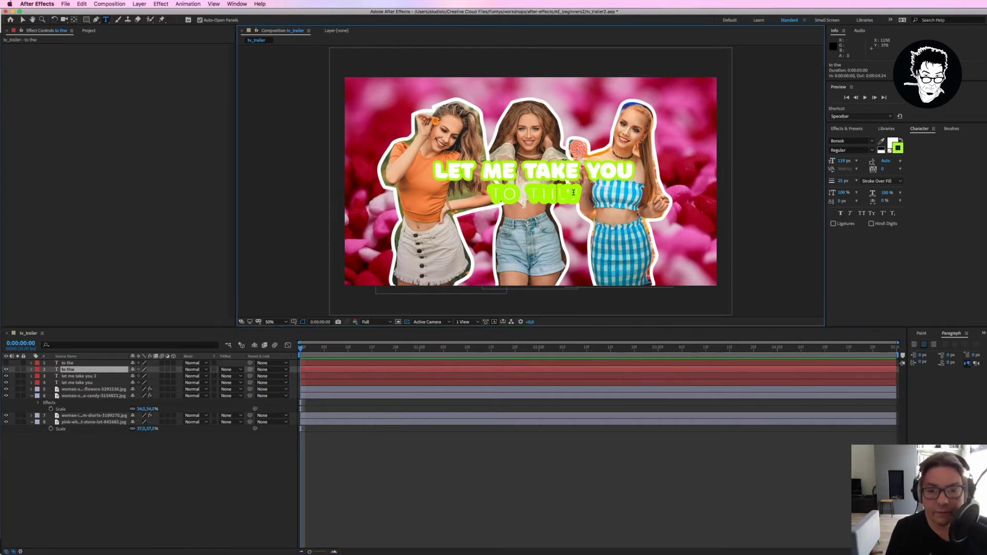
{"action": "key", "text": "BackSpace"}
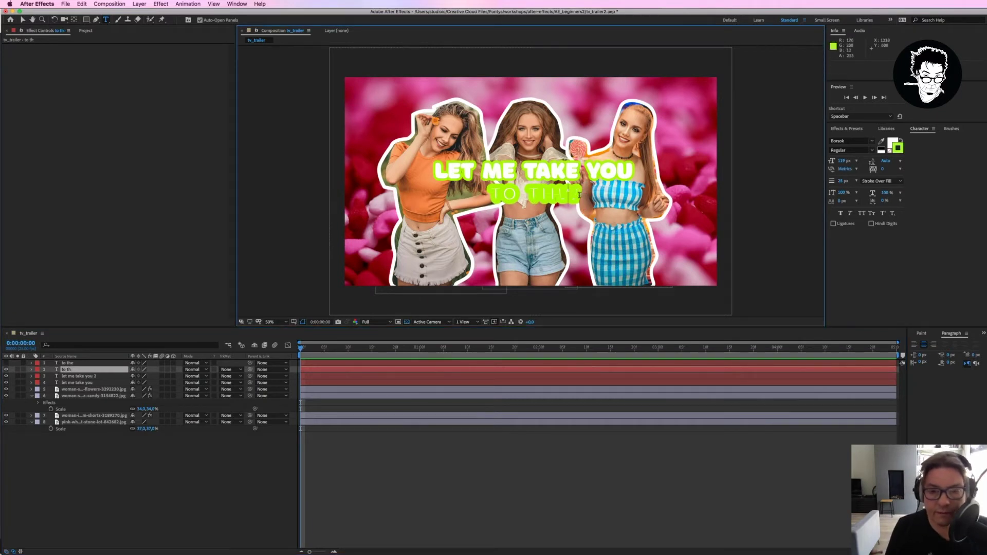
{"action": "key", "text": "Escape"}
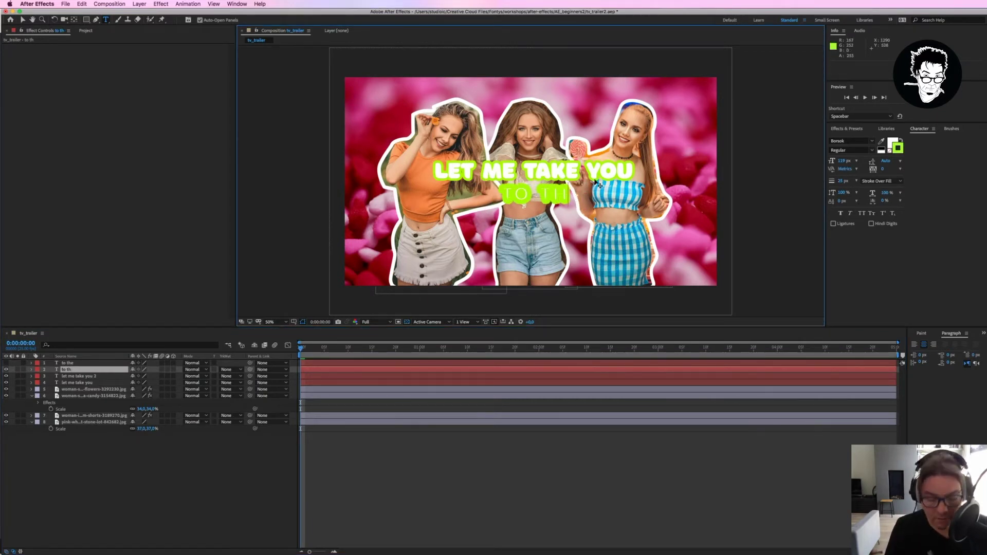
{"action": "type", "text": "e 2"}
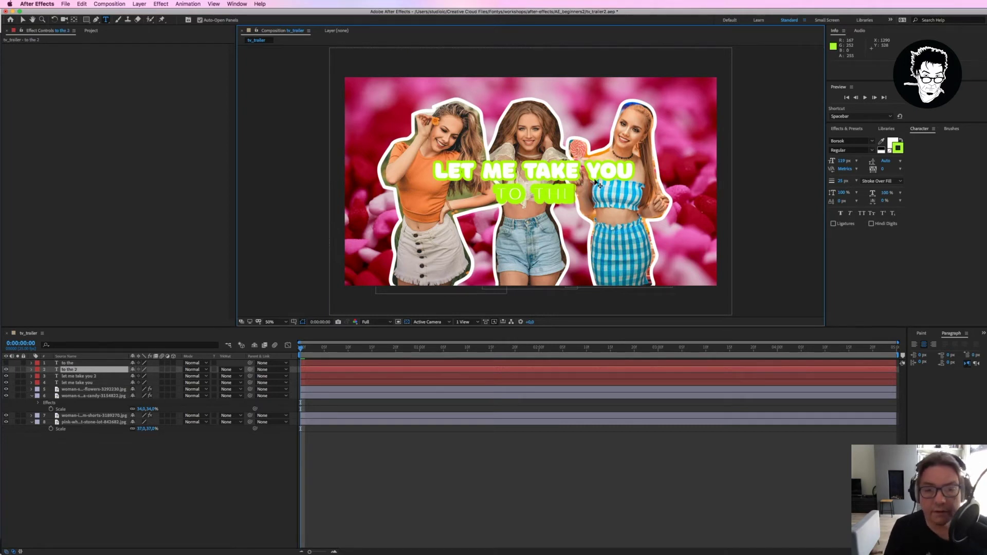
{"action": "left_click", "coordinate": [6, 370]}
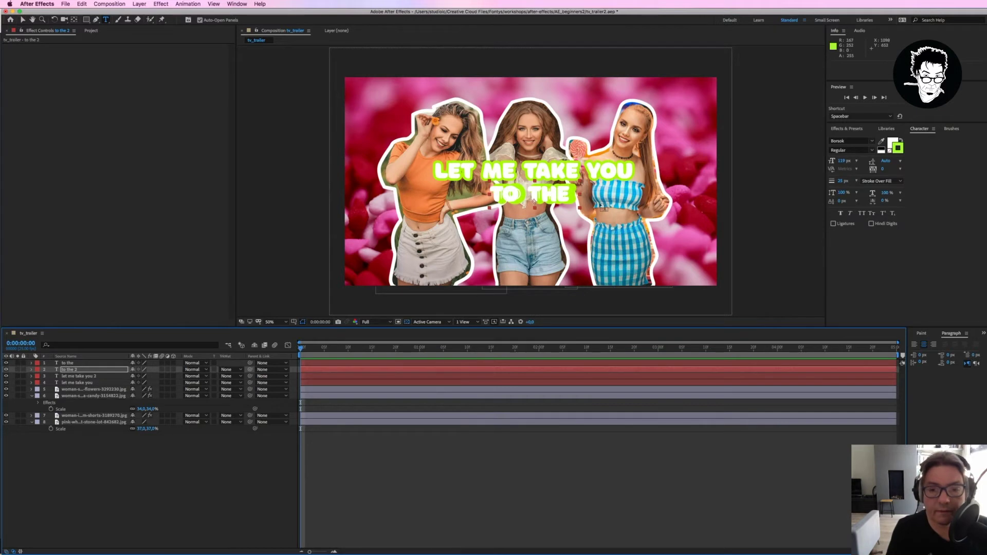
Fine-tune the TO THE line's position until it is centred under LET ME TAKE YOU
{"action": "left_click", "coordinate": [65, 363]}
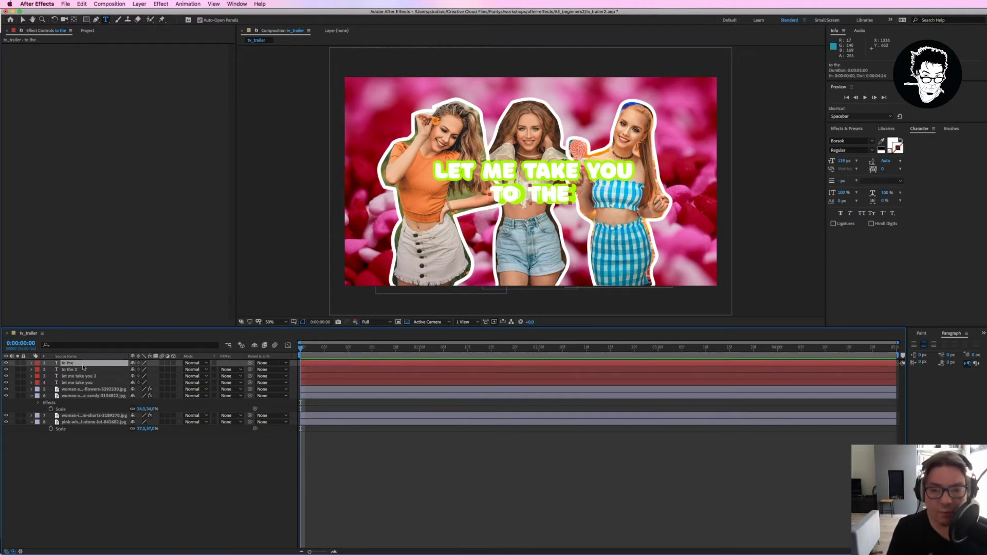
{"action": "key", "text": "shift+Right"}
{"action": "key", "text": "Left"}
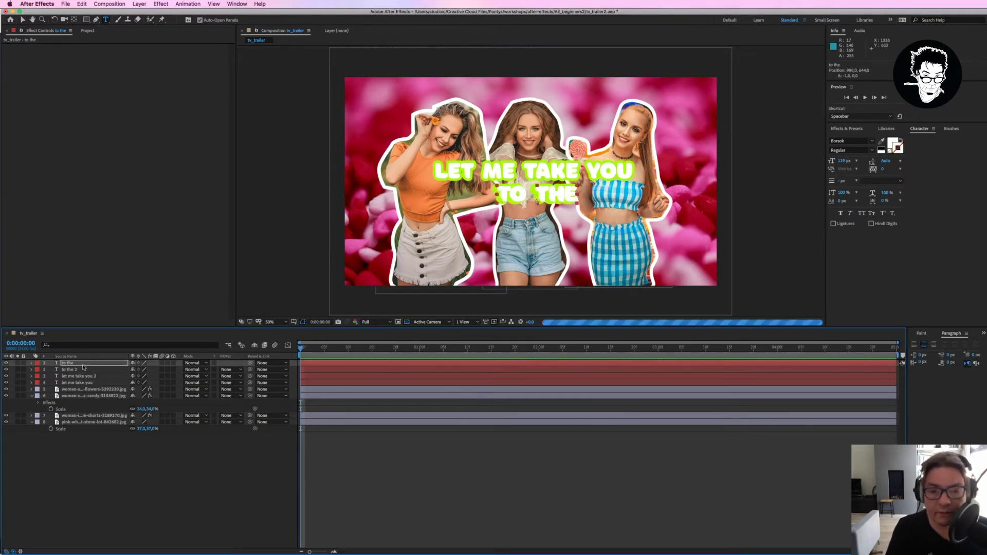
{"action": "key", "text": "shift+Left"}
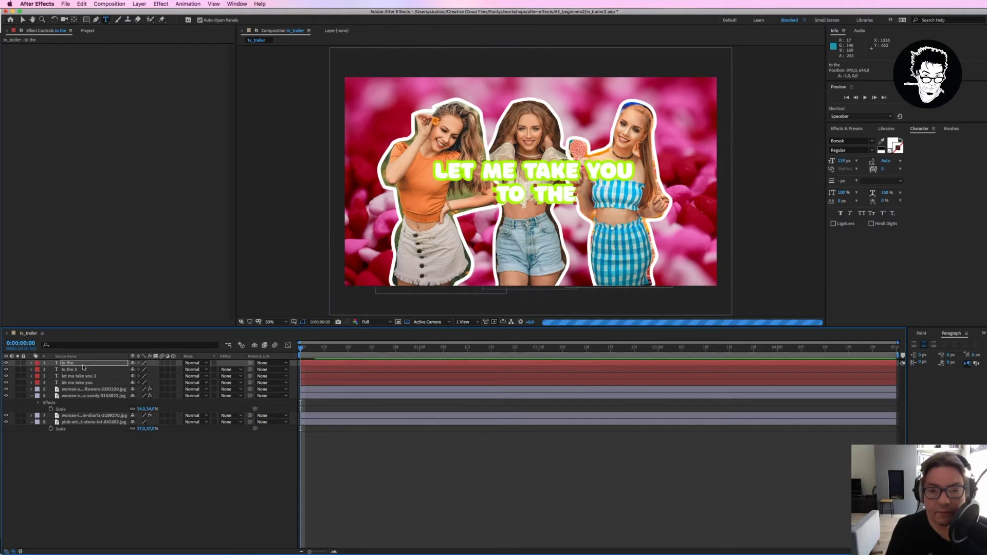
{"action": "key", "text": "Left"}
{"action": "key", "text": "Left"}
{"action": "key", "text": "Left"}
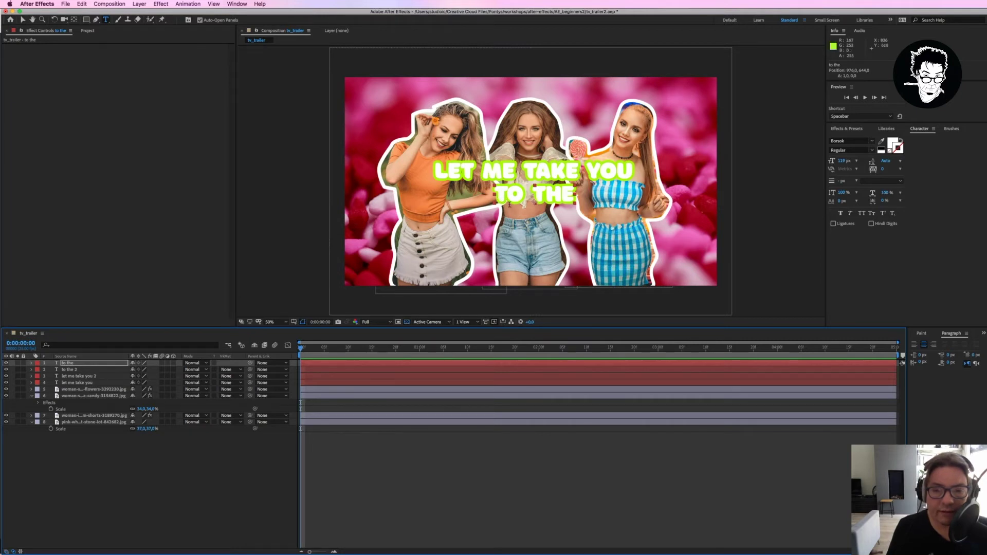
{"action": "key", "text": "Up"}
{"action": "key", "text": "Up"}
{"action": "key", "text": "Up"}
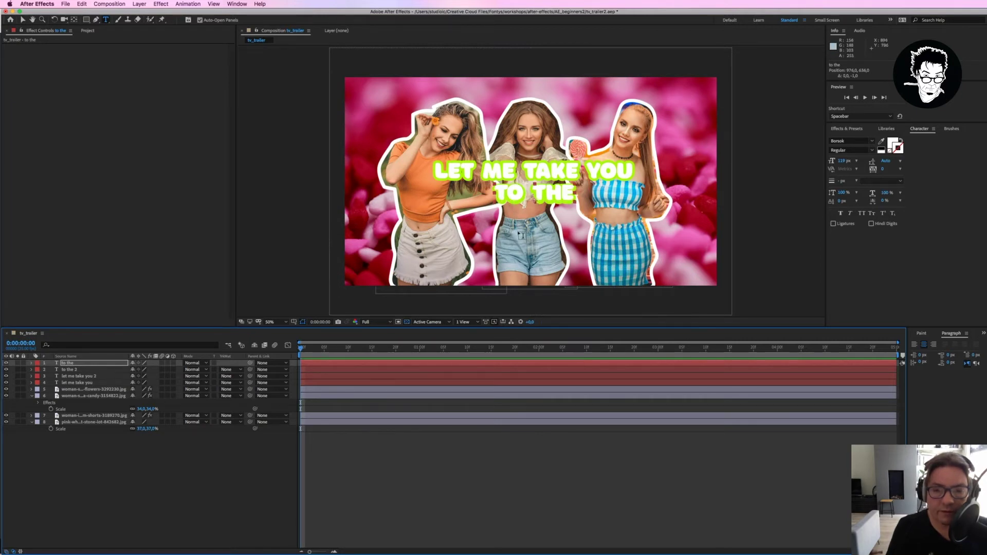
{"action": "key", "text": "Down"}
{"action": "key", "text": "Down"}
{"action": "key", "text": "Down"}
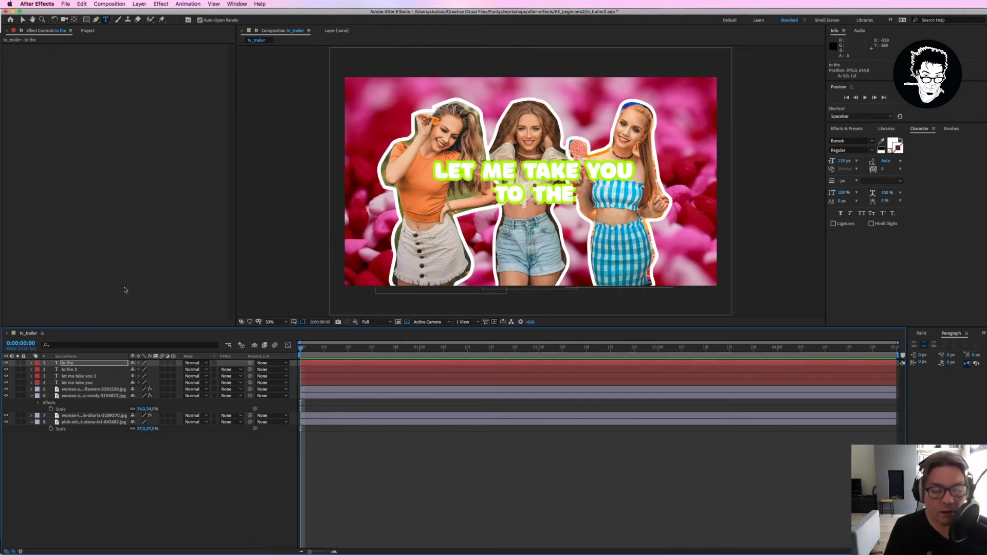
{"action": "left_click", "coordinate": [71, 369]}
Duplicate both TO THE layers, shift the copies down into a third line, and hide them
{"action": "left_click", "coordinate": [70, 363], "text": "shift"}
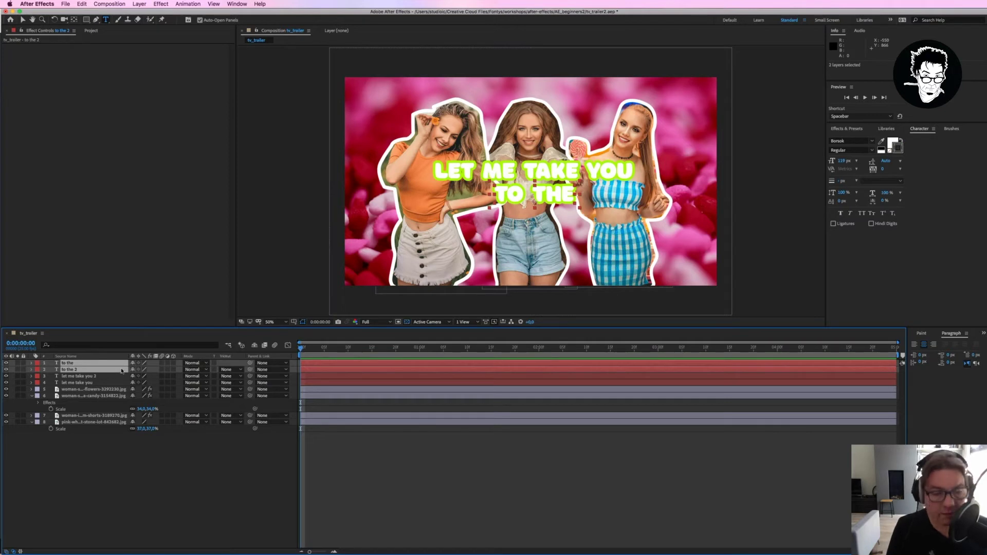
{"action": "key", "text": "ctrl+d"}
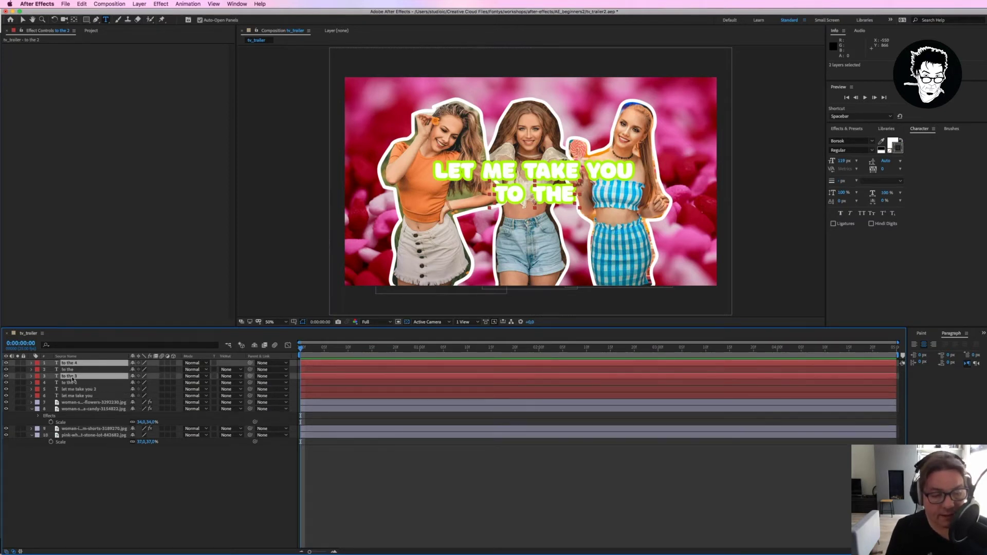
{"action": "left_click_drag", "start_coordinate": [72, 377], "coordinate": [75, 369]}
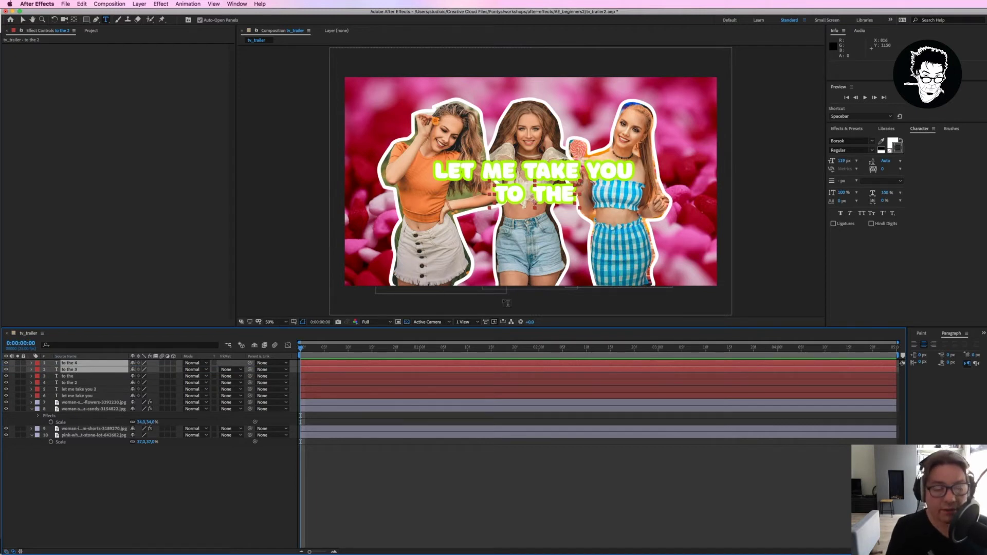
{"action": "key", "text": "shift+Down"}
{"action": "key", "text": "shift+Down"}
{"action": "key", "text": "shift+Down"}
{"action": "key", "text": "shift+Down"}
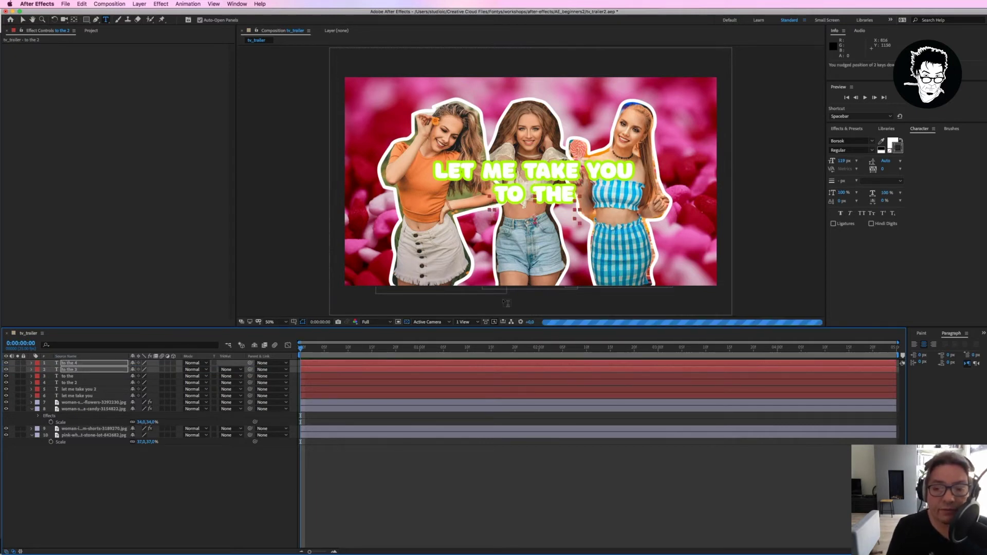
{"action": "key", "text": "shift+Down"}
{"action": "key", "text": "shift+Down"}
{"action": "key", "text": "shift+Down"}
{"action": "key", "text": "shift+Down"}
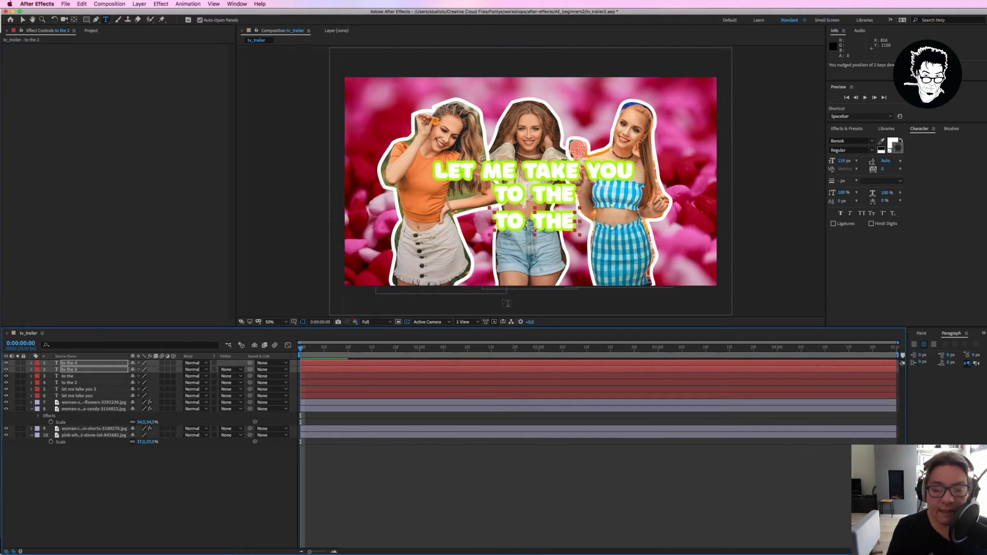
{"action": "key", "text": "shift+Down"}
{"action": "key", "text": "shift+Down"}
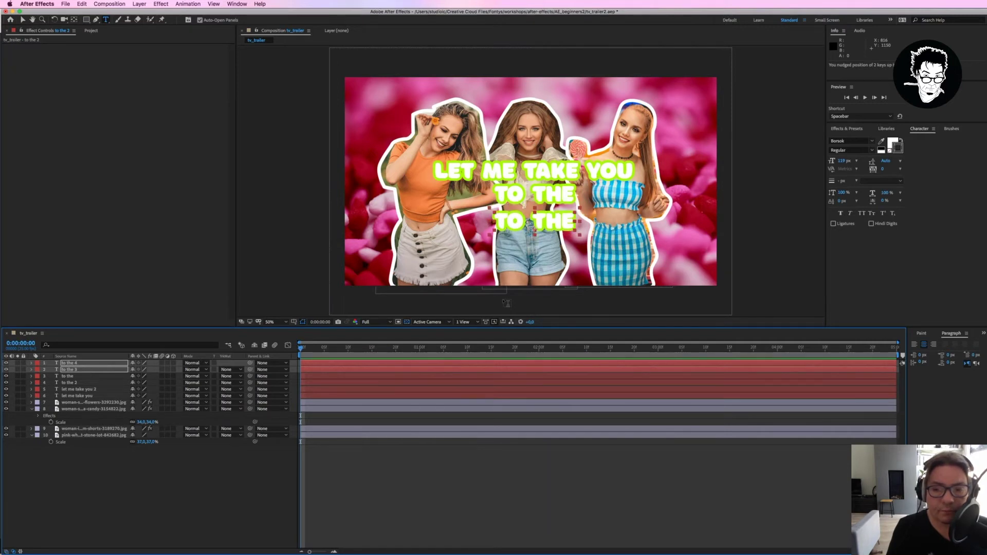
{"action": "key", "text": "Up"}
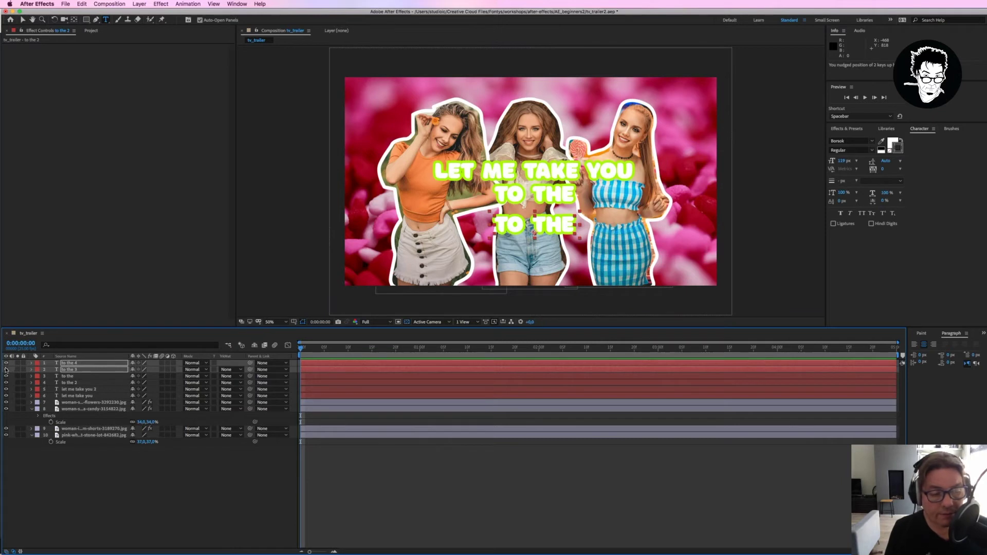
{"action": "left_click_drag", "start_coordinate": [6, 369], "coordinate": [6, 369]}
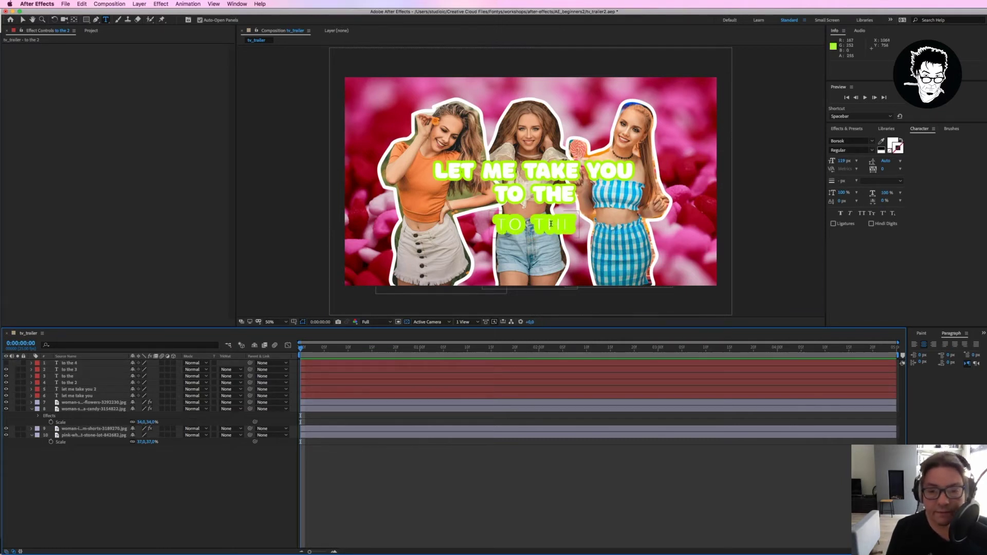
Replace the text of the 'to the 3' layer with 'candy store'
{"action": "left_click", "coordinate": [550, 224]}
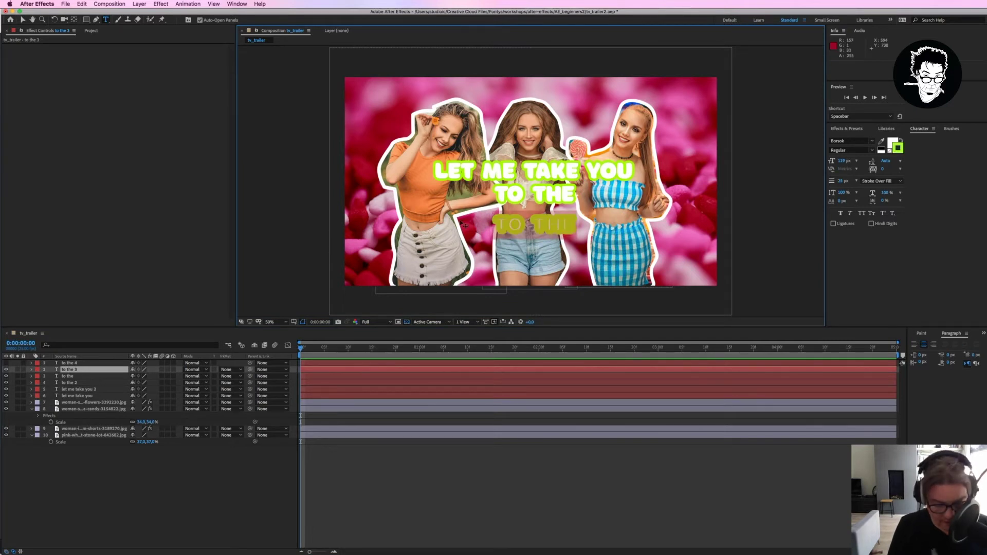
{"action": "type", "text": "candy"}
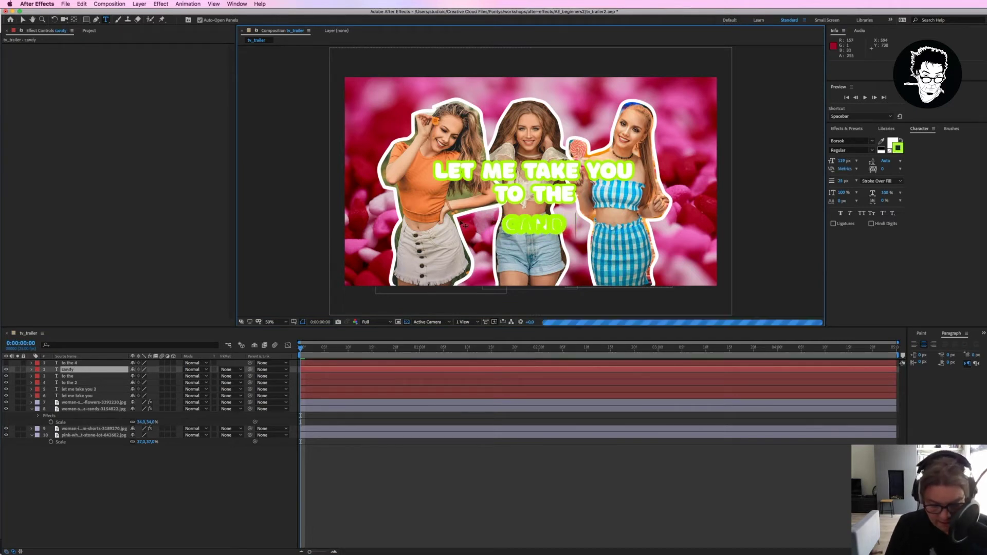
{"action": "type", "text": " store"}
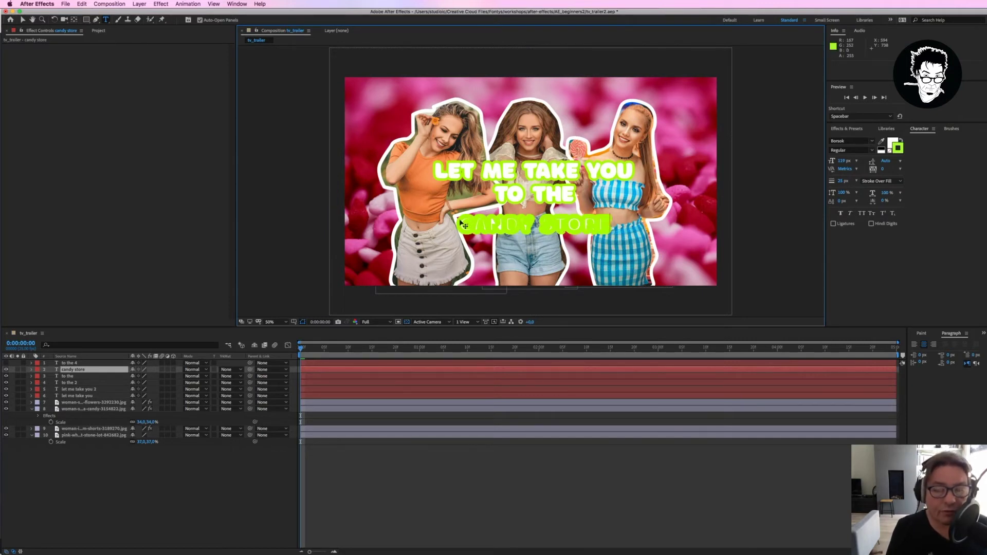
{"action": "key", "text": "ctrl+a"}
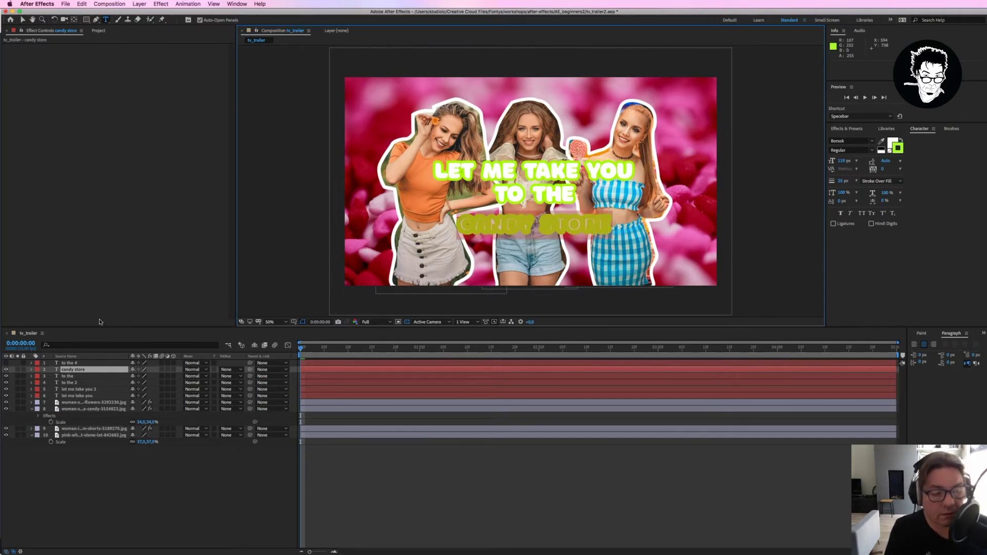
Unhide 'to the 4', retype its text as 'candy store', and select both candy store layers
{"action": "left_click", "coordinate": [6, 363]}
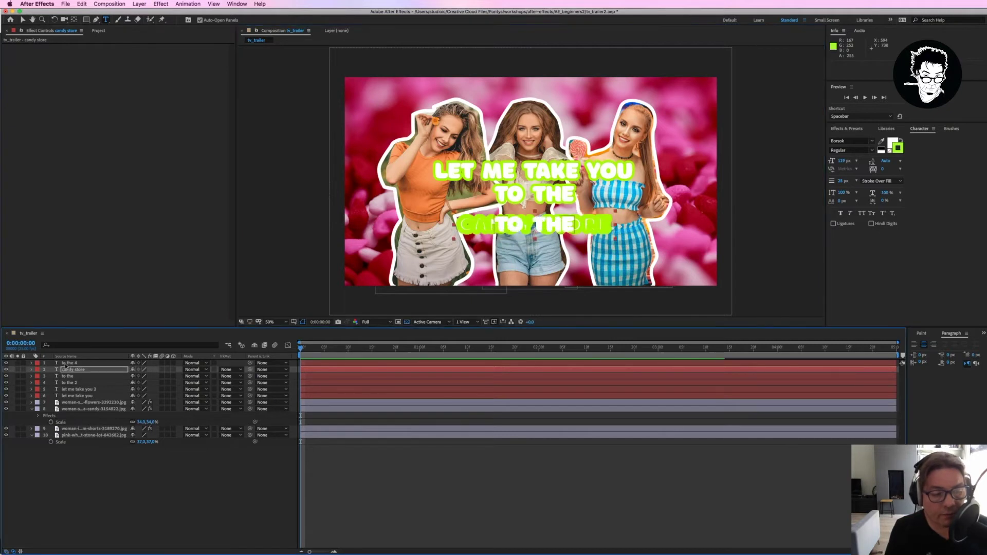
{"action": "left_click", "coordinate": [530, 224]}
{"action": "left_click_drag", "start_coordinate": [530, 224], "coordinate": [578, 224]}
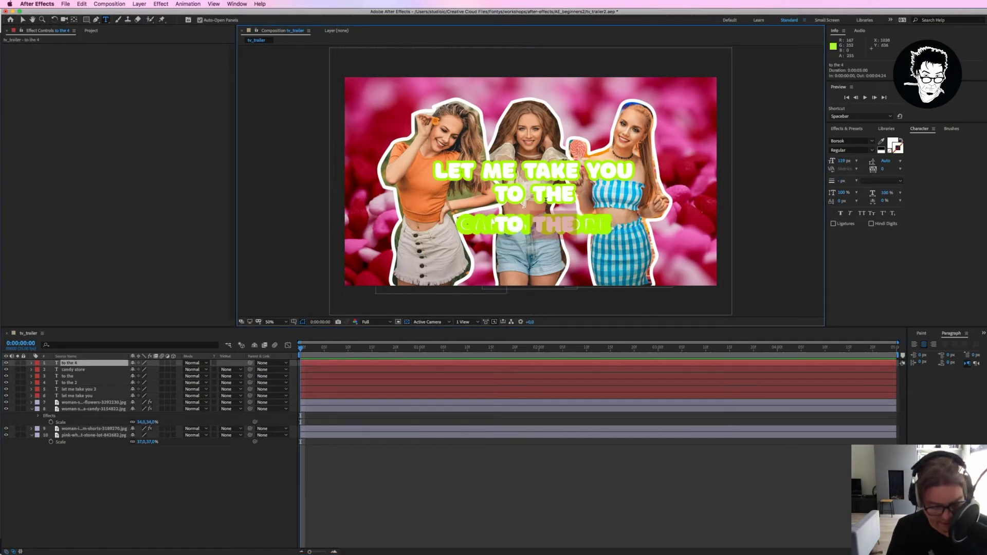
{"action": "key", "text": "ctrl+a"}
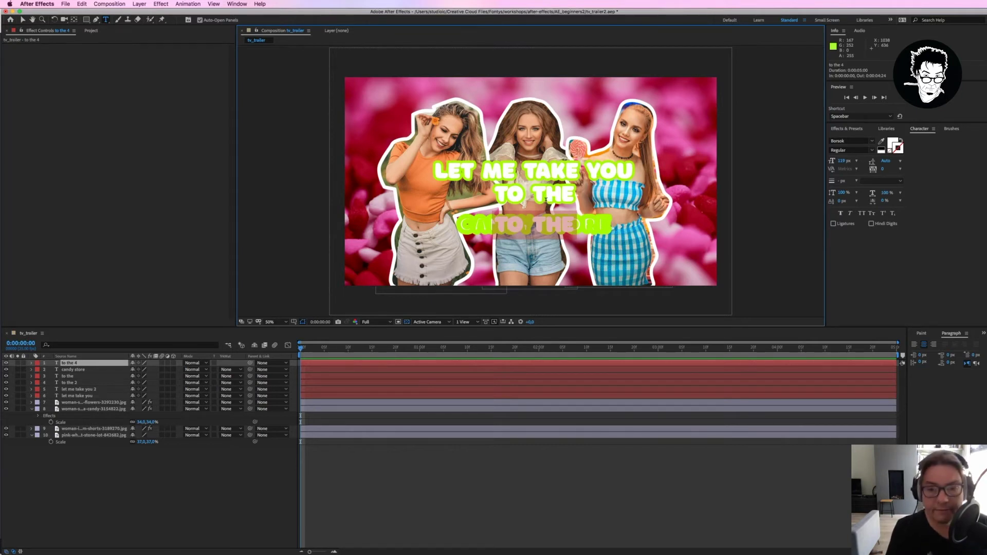
{"action": "key", "text": "BackSpace"}
{"action": "type", "text": "ca"}
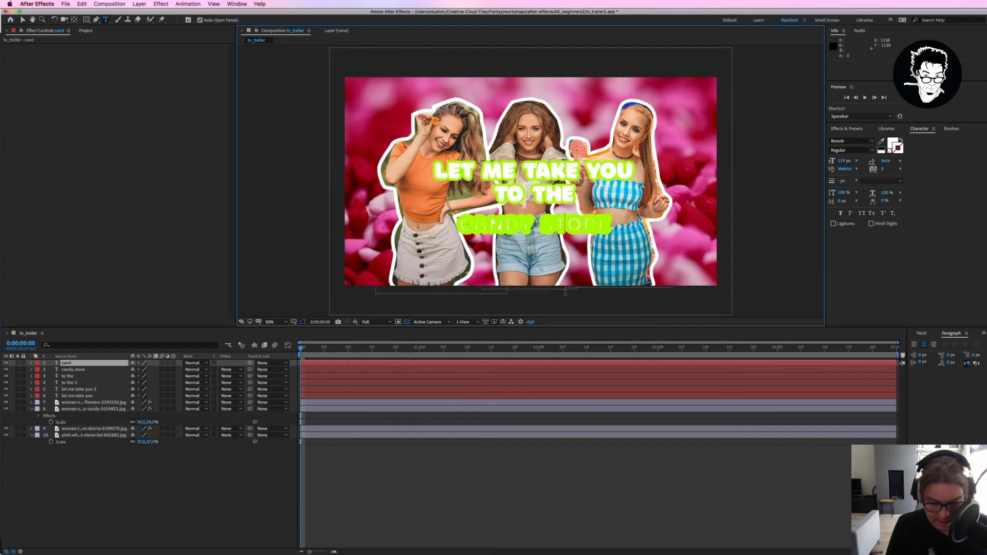
{"action": "type", "text": "ndy store 2"}
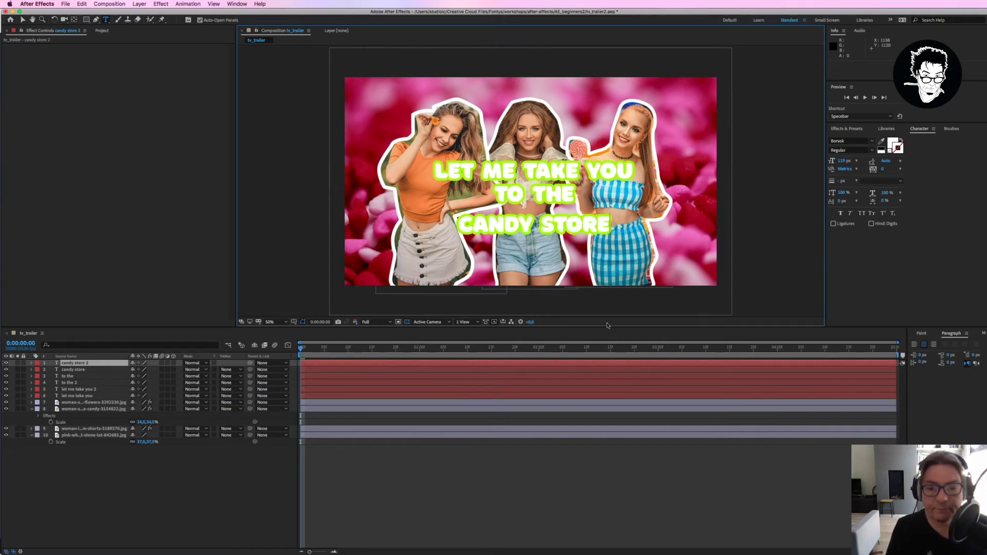
{"action": "left_click", "coordinate": [73, 370]}
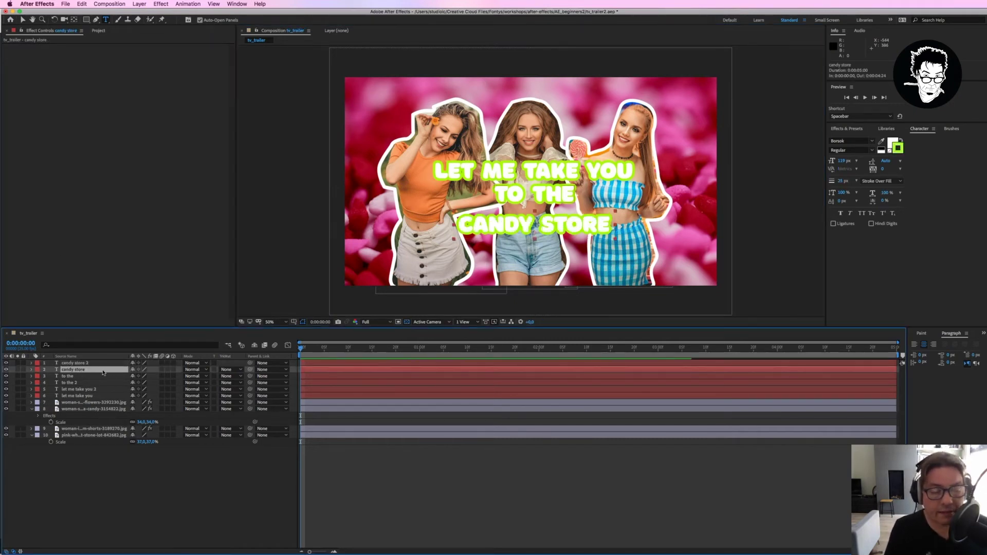
{"action": "left_click", "coordinate": [78, 363]}
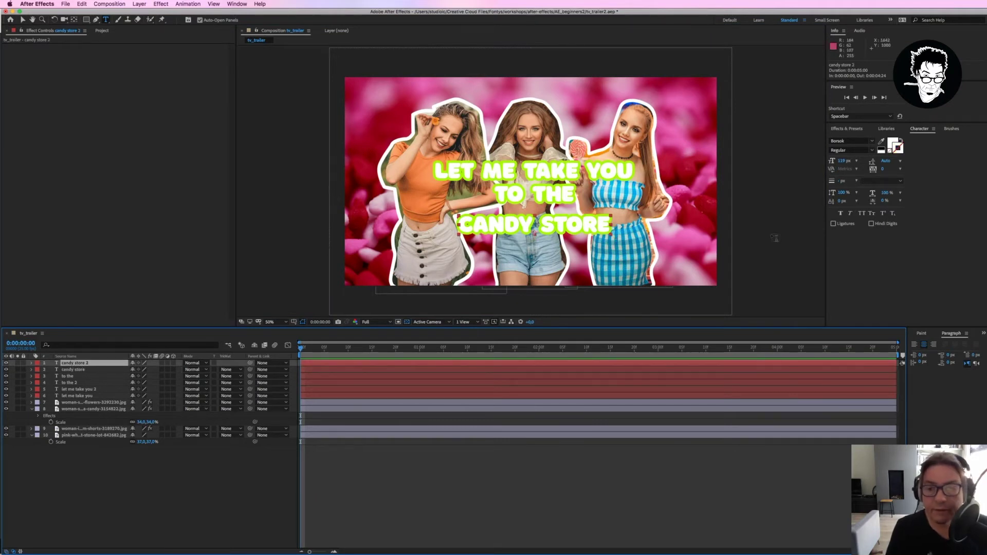
Set the font size of both CANDY STORE layers to 190 px
{"action": "left_click_drag", "start_coordinate": [842, 161], "coordinate": [889, 178]}
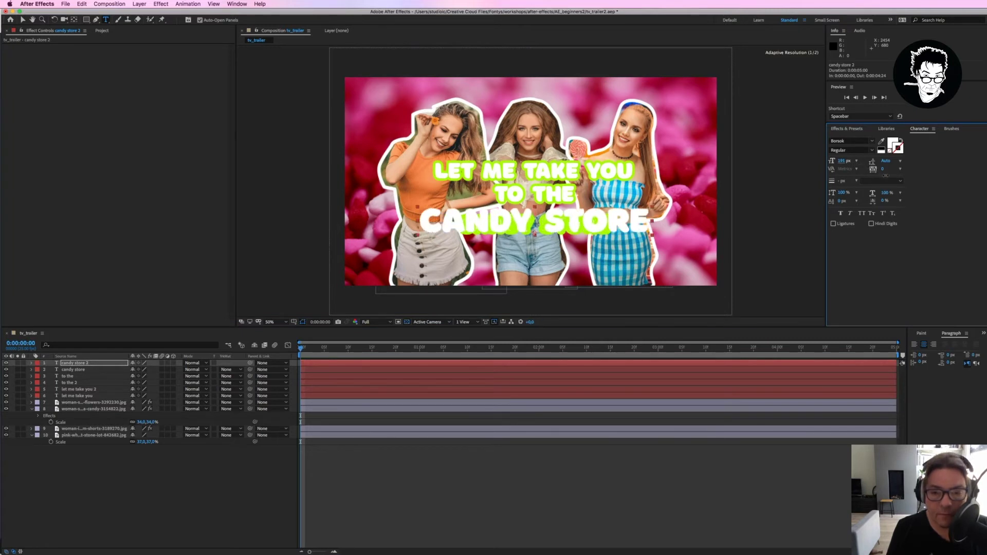
{"action": "left_click", "coordinate": [841, 161]}
{"action": "key", "text": "Down"}
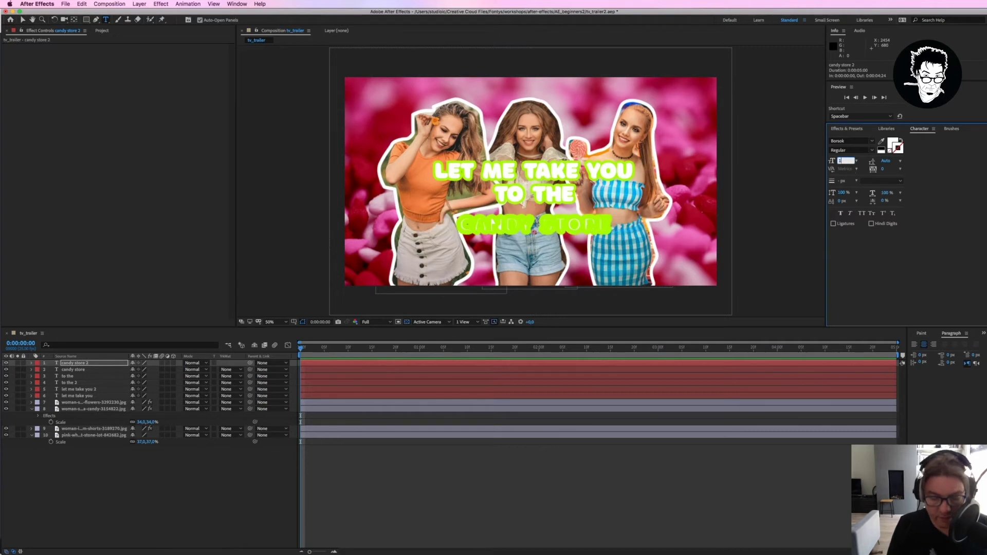
{"action": "key", "text": "Return"}
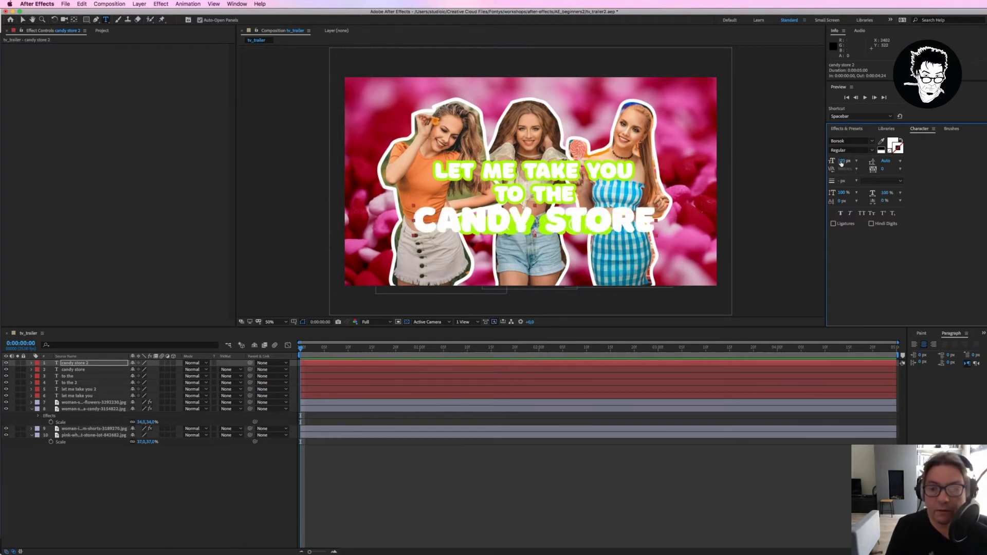
{"action": "left_click", "coordinate": [841, 161]}
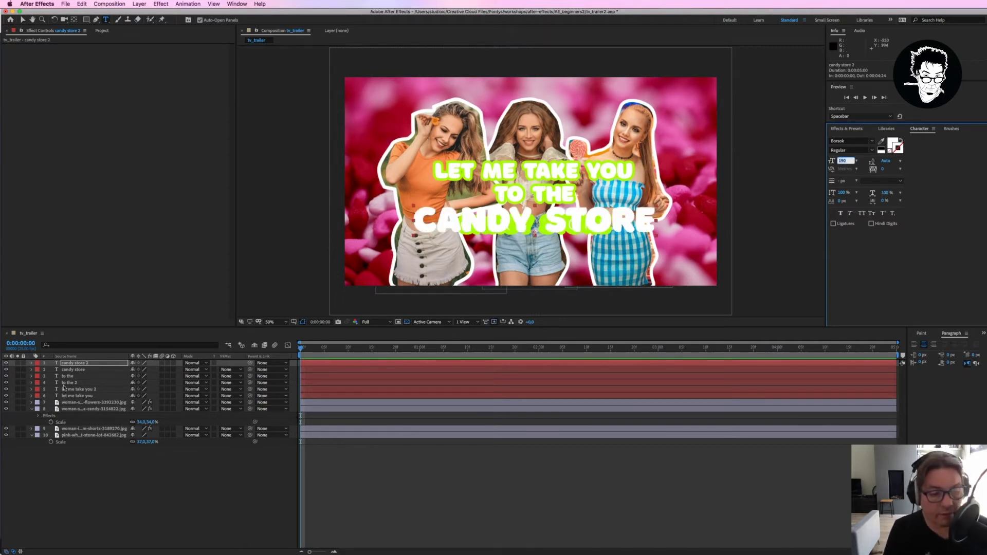
{"action": "left_click", "coordinate": [73, 370]}
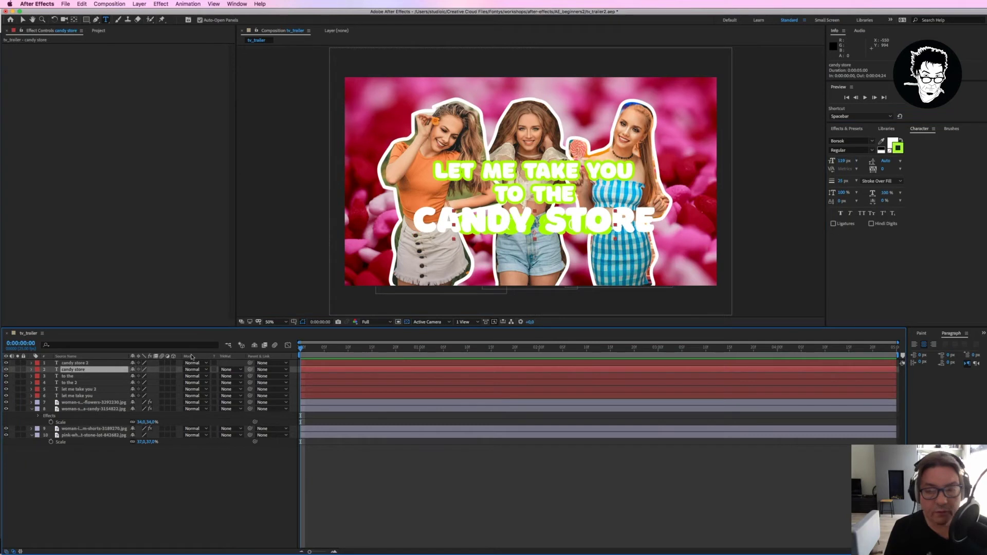
{"action": "left_click", "coordinate": [842, 160]}
{"action": "type", "text": "190"}
{"action": "key", "text": "Return"}
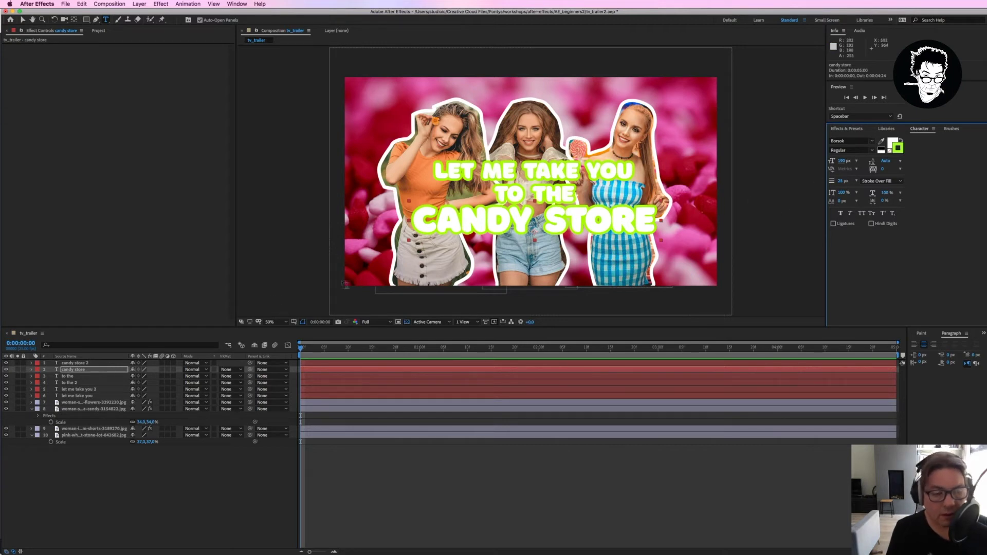
Thicken the lower candy store layer's outline and nudge both CANDY STORE layers down
{"action": "left_click", "coordinate": [6, 369]}
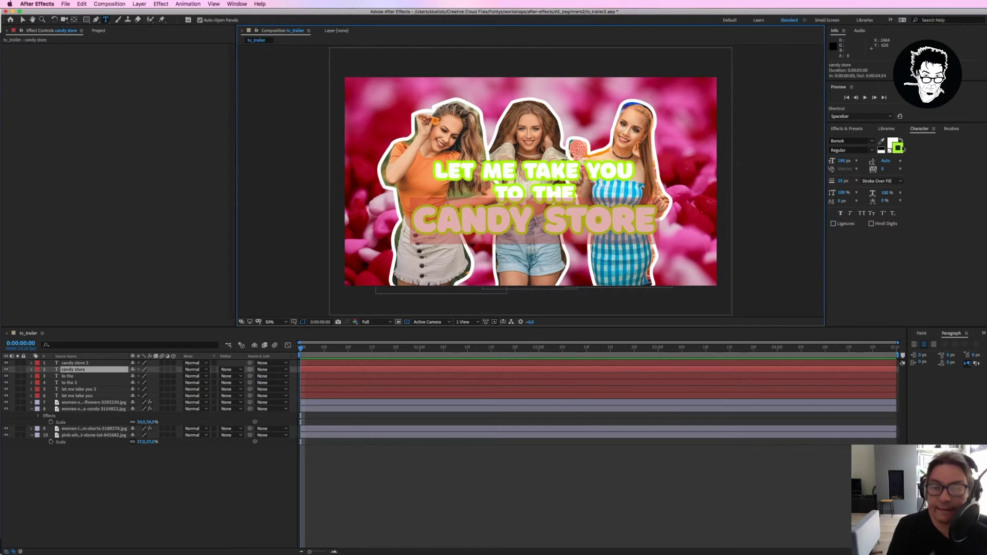
{"action": "left_click_drag", "start_coordinate": [841, 182], "coordinate": [853, 184]}
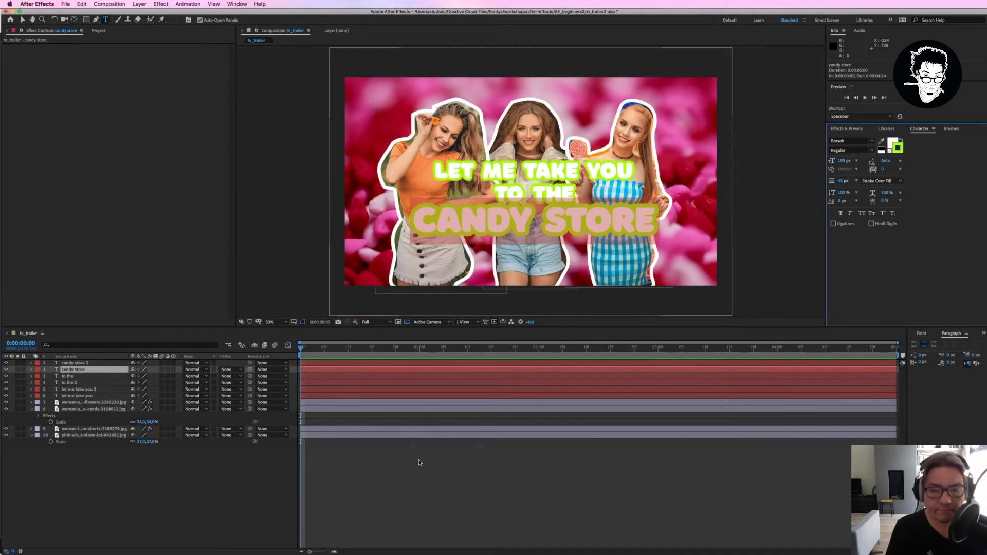
{"action": "left_click", "coordinate": [75, 363]}
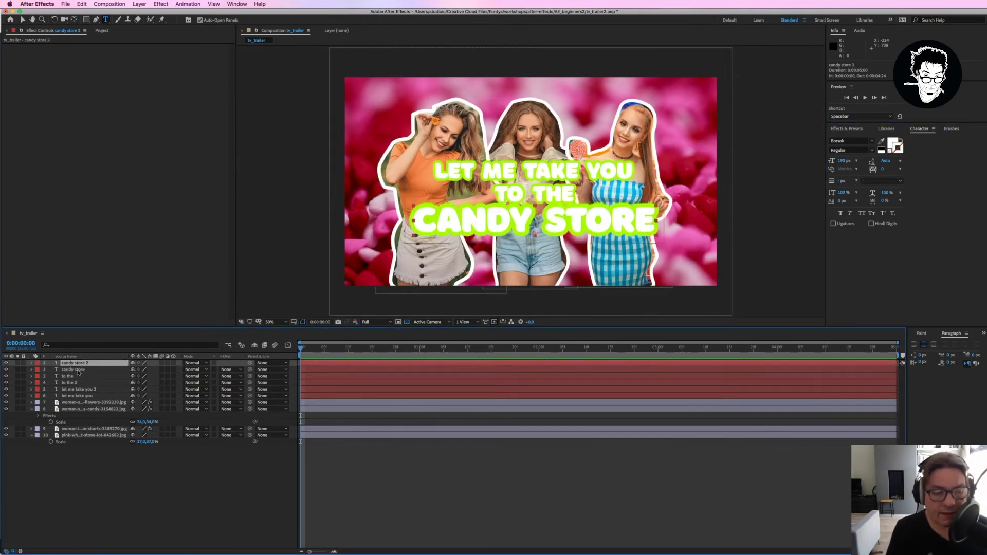
{"action": "left_click", "coordinate": [77, 369], "text": "shift"}
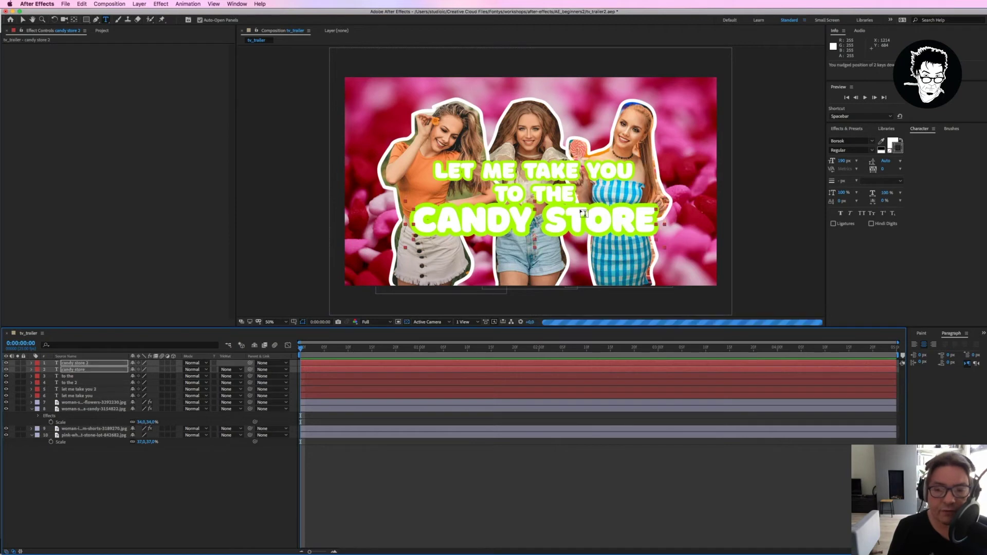
{"action": "key", "text": "shift+Down"}
{"action": "key", "text": "shift+Down"}
{"action": "key", "text": "shift+Down"}
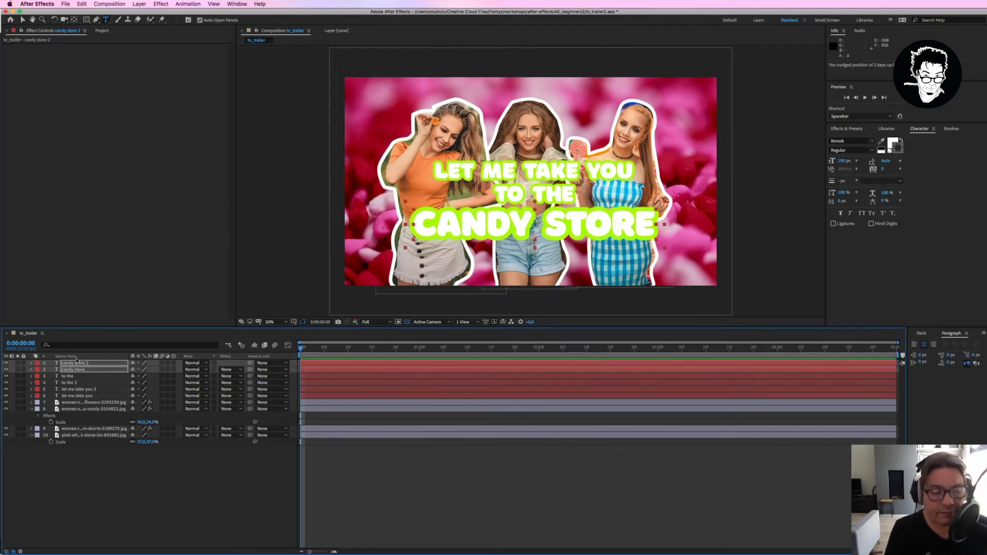
{"action": "left_click", "coordinate": [94, 370]}
{"action": "left_click", "coordinate": [90, 370]}
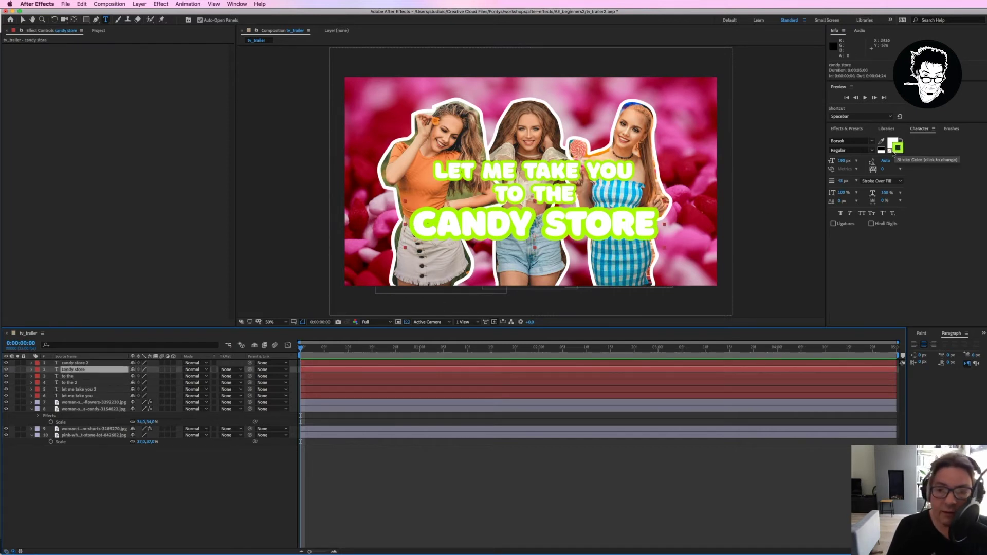
Change the CANDY STORE outline colour from green to magenta (EB00FC)
{"action": "left_click", "coordinate": [896, 153]}
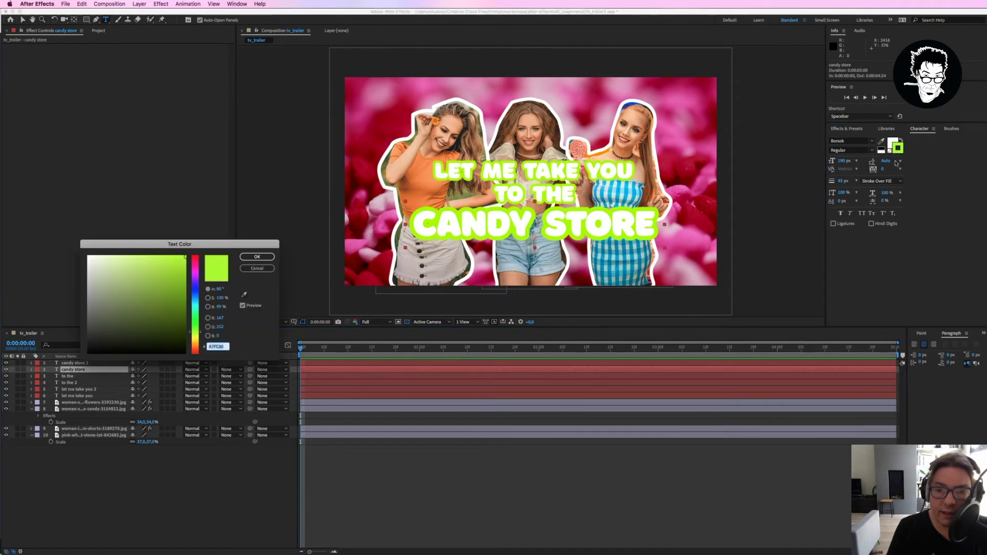
{"action": "left_click_drag", "start_coordinate": [186, 246], "coordinate": [861, 244]}
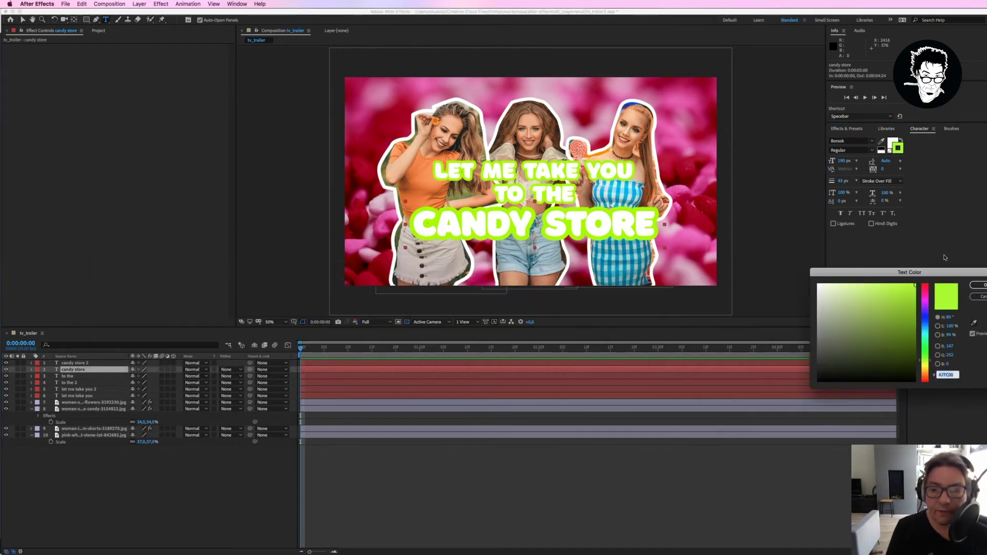
{"action": "left_click", "coordinate": [846, 264]}
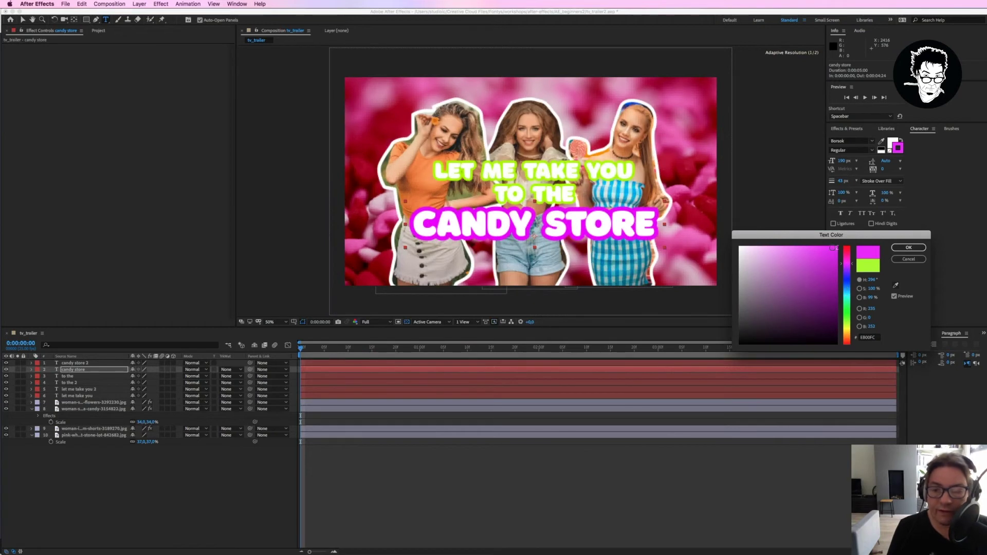
{"action": "left_click", "coordinate": [908, 247]}
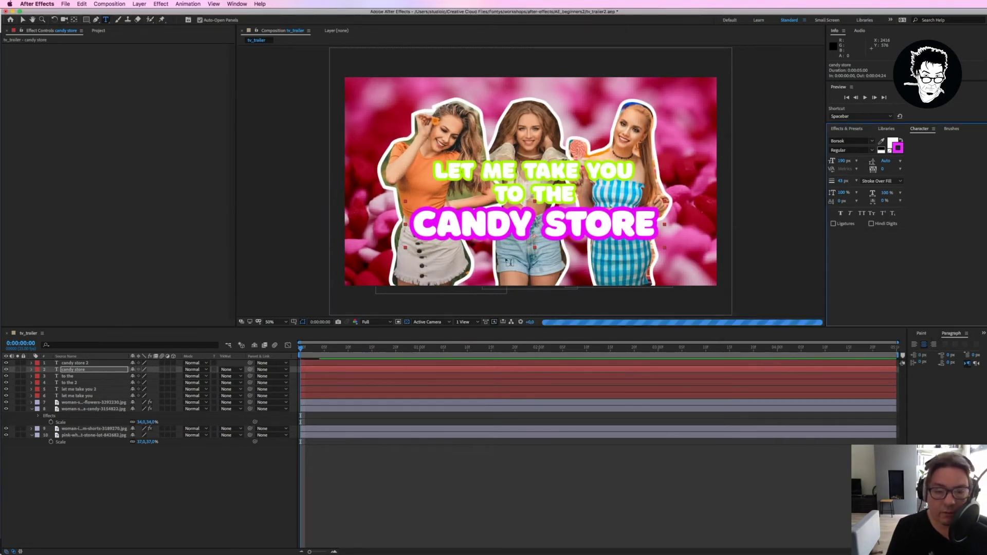
{"action": "left_click", "coordinate": [64, 384]}
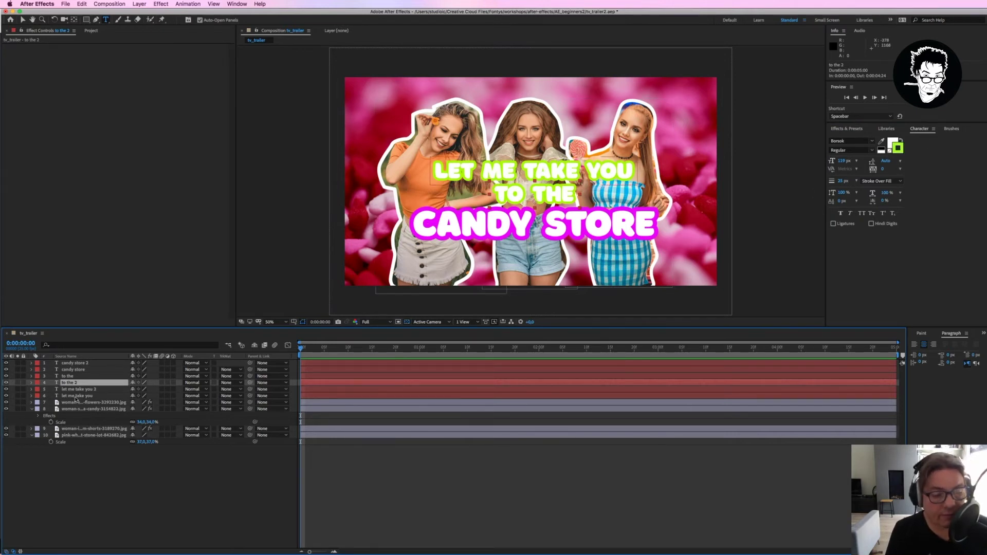
Change the 'let me take you' layer's outline colour to cyan (00DBFC)
{"action": "left_click", "coordinate": [78, 396]}
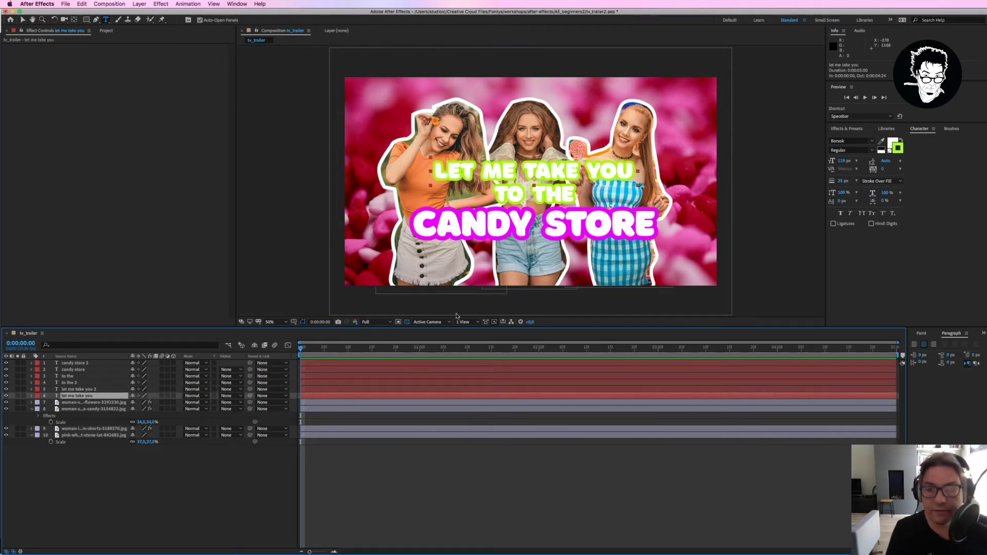
{"action": "left_click", "coordinate": [902, 151]}
{"action": "left_click_drag", "start_coordinate": [844, 301], "coordinate": [845, 293]}
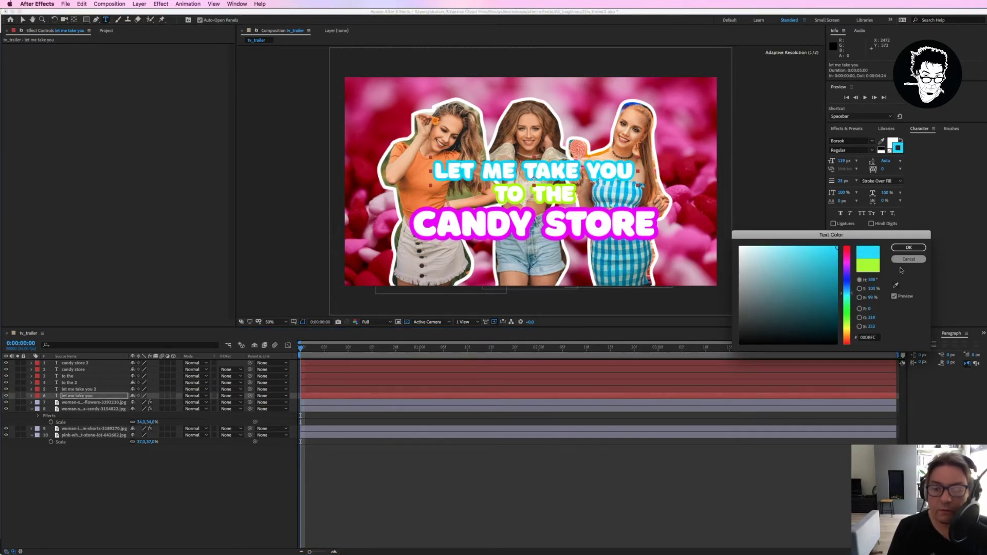
{"action": "left_click", "coordinate": [910, 249]}
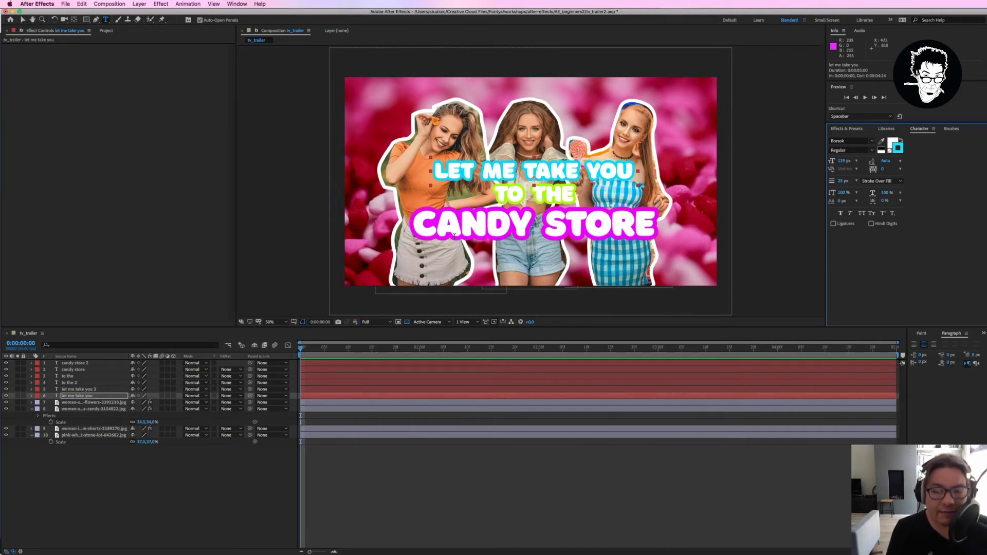
{"action": "left_click", "coordinate": [70, 364]}
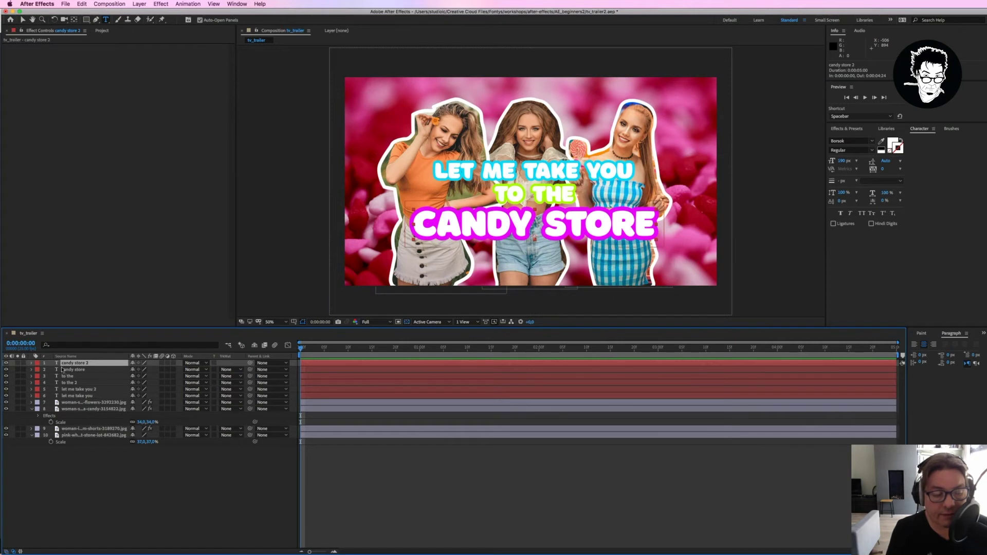
Select both CANDY STORE layers and show the Project panel
{"action": "left_click", "coordinate": [75, 371], "text": "shift"}
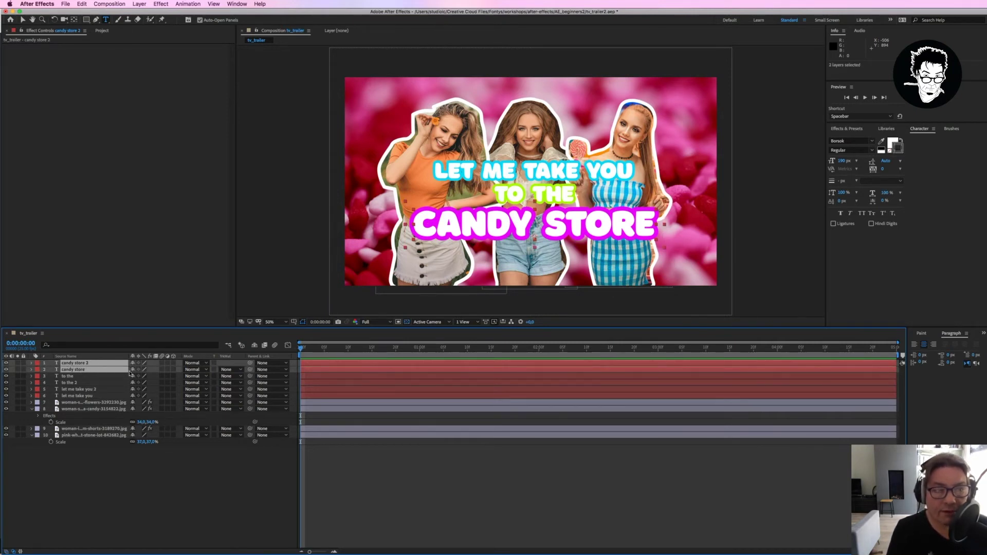
{"action": "left_click", "coordinate": [102, 31]}
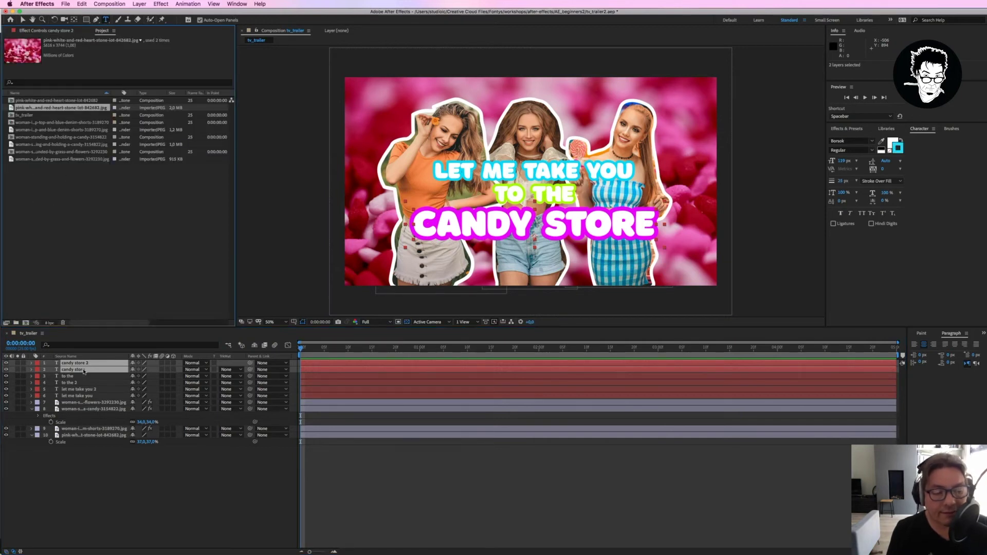
{"action": "left_click", "coordinate": [139, 4]}
{"action": "mouse_move", "coordinate": [158, 4]}
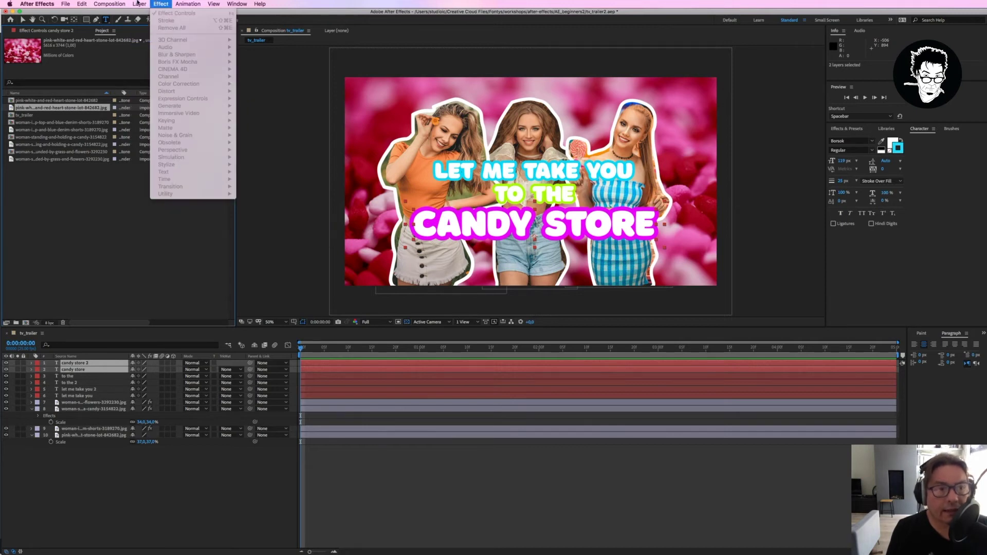
{"action": "mouse_move", "coordinate": [109, 2]}
{"action": "left_click", "coordinate": [101, 277]}
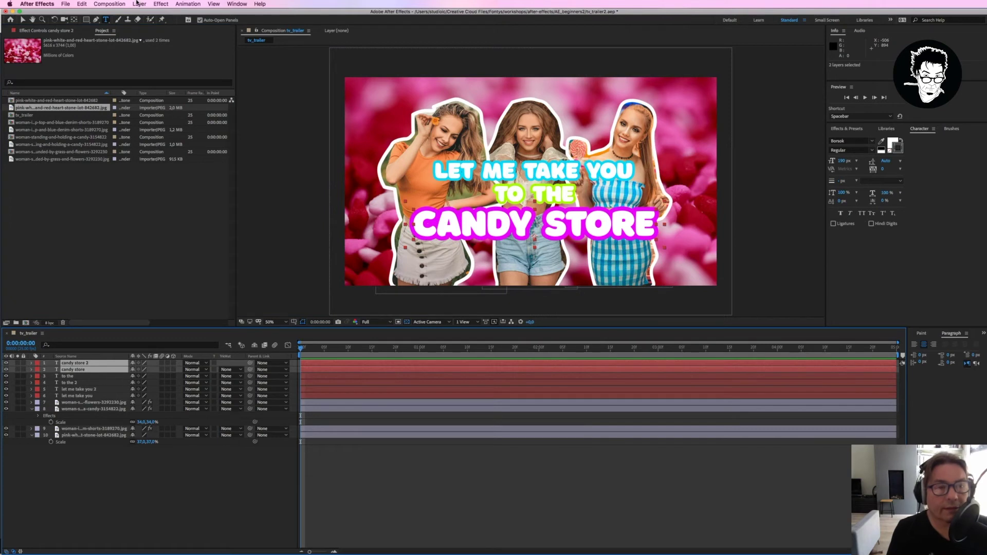
{"action": "left_click", "coordinate": [110, 183]}
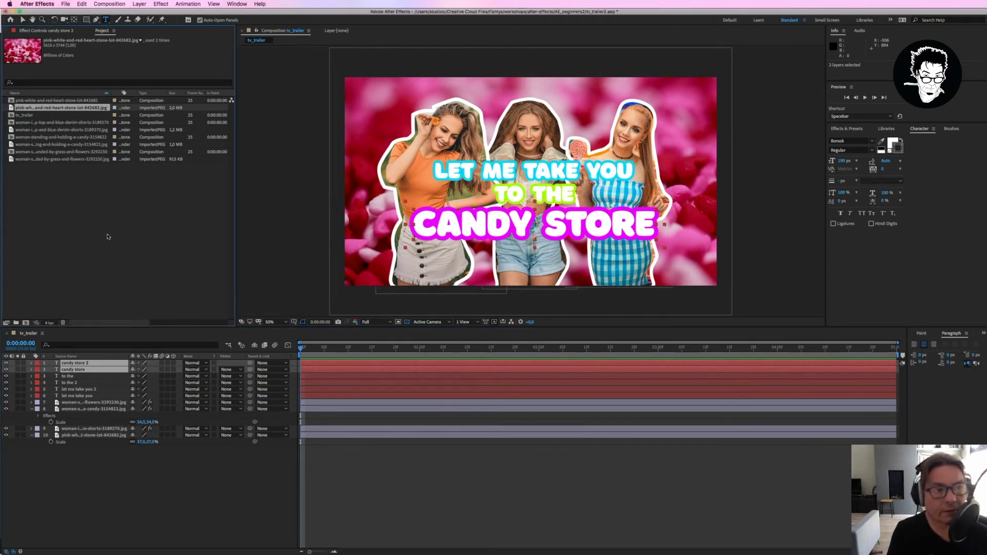
{"action": "left_click", "coordinate": [93, 365]}
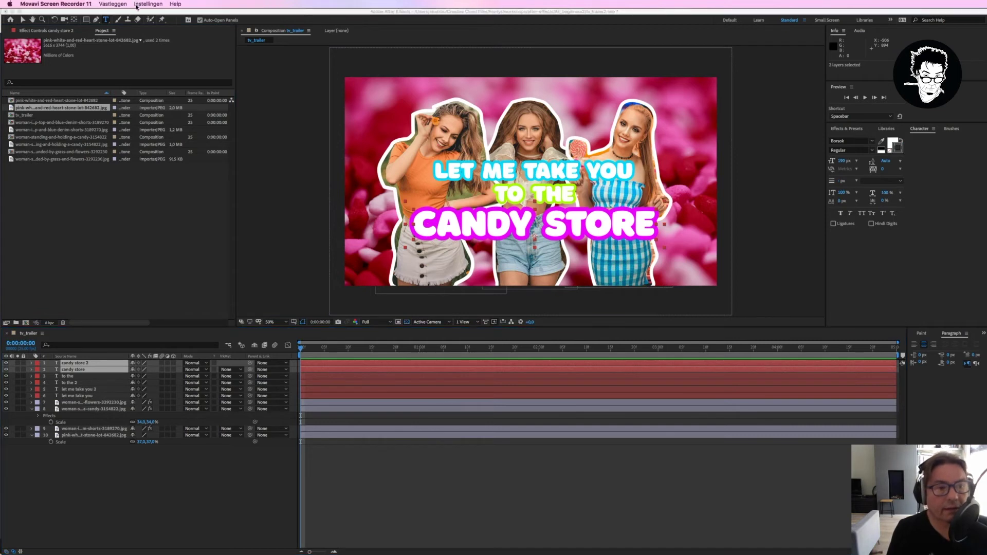
{"action": "left_click", "coordinate": [142, 60]}
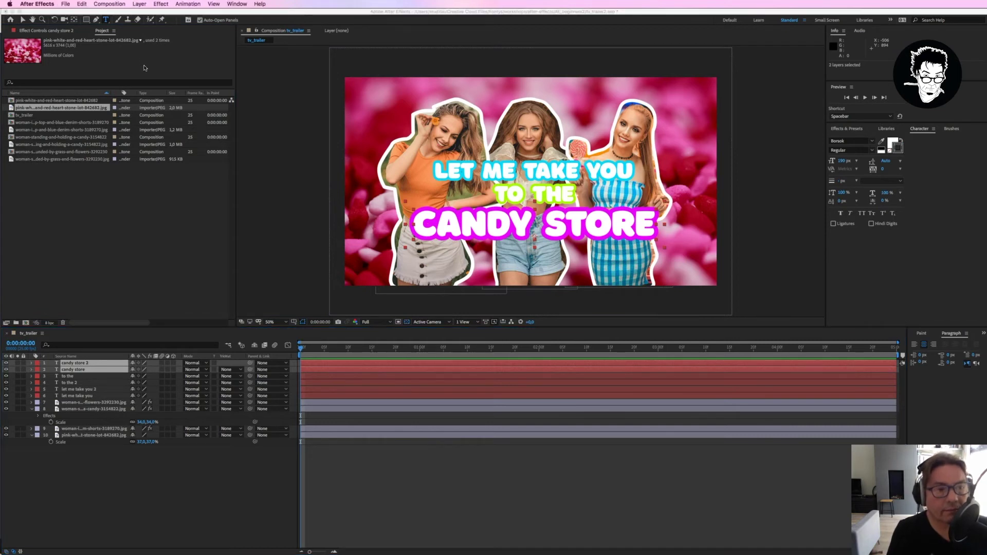
Reselect candy store 2 and candy store and bring up the Layer menu
{"action": "left_click", "coordinate": [139, 4]}
{"action": "left_click", "coordinate": [71, 258]}
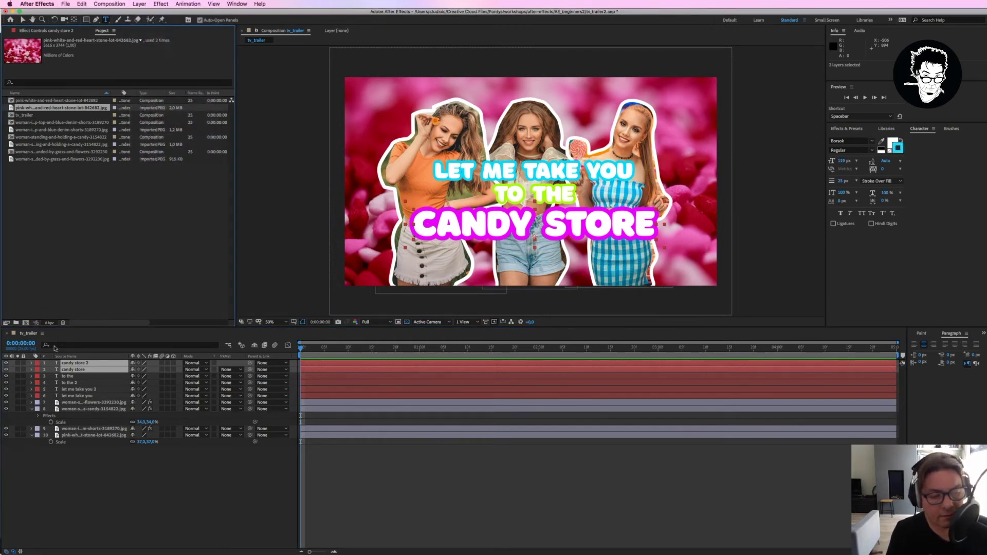
{"action": "left_click", "coordinate": [115, 481]}
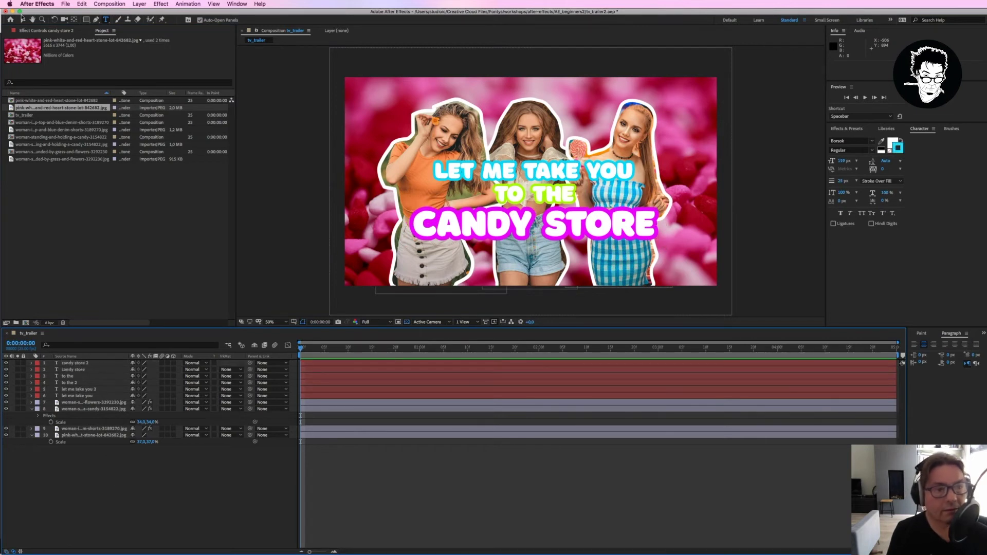
{"action": "left_click", "coordinate": [22, 19]}
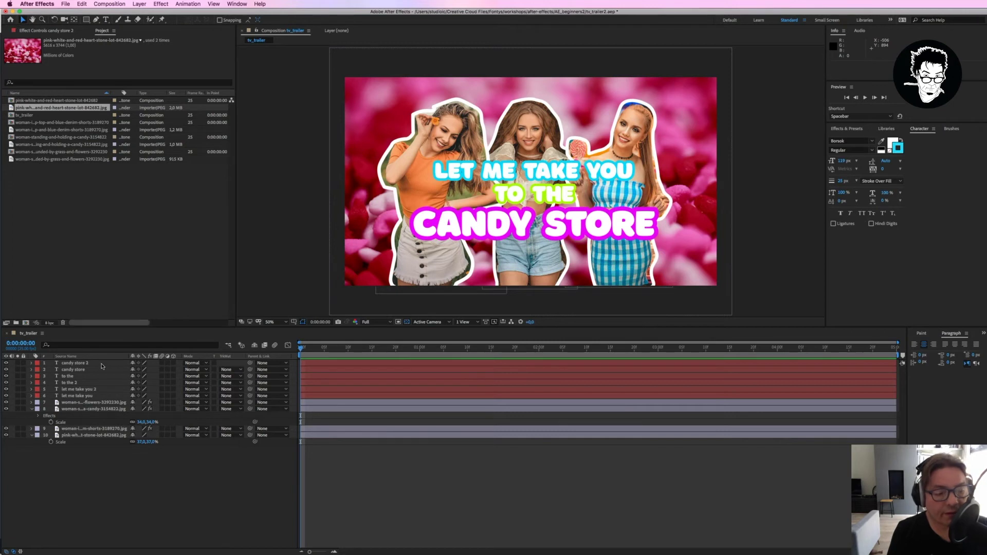
{"action": "left_click", "coordinate": [77, 364]}
{"action": "left_click", "coordinate": [77, 370], "text": "shift"}
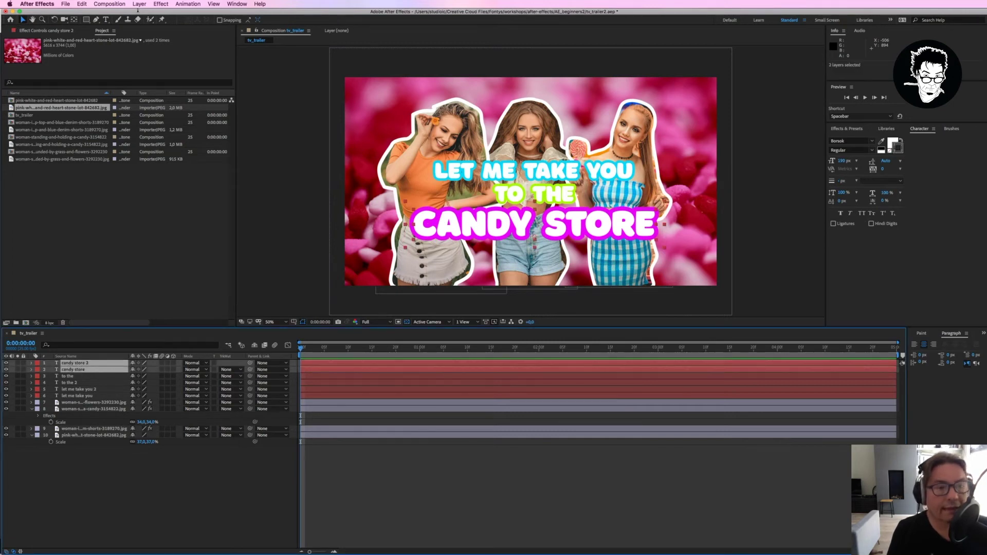
{"action": "left_click", "coordinate": [138, 4]}
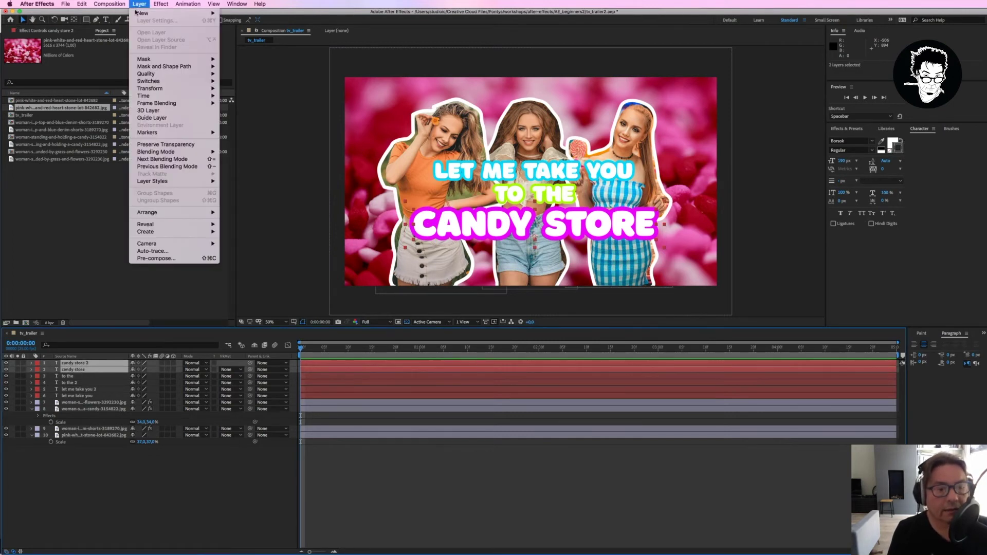
Pre-compose the CANDY STORE layers as txt_candy-store, open it, then return to tv_trailer
{"action": "left_click", "coordinate": [155, 259]}
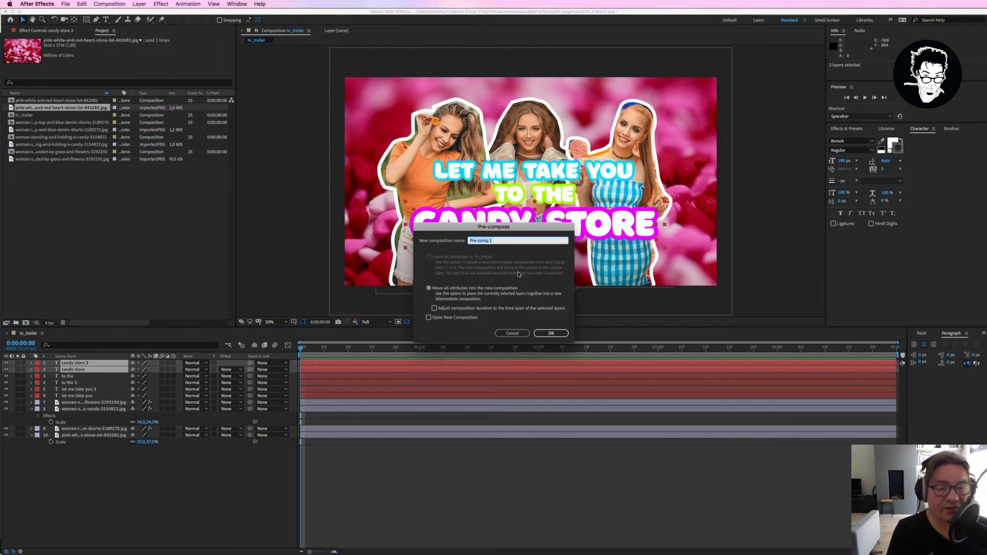
{"action": "type", "text": "txt_c"}
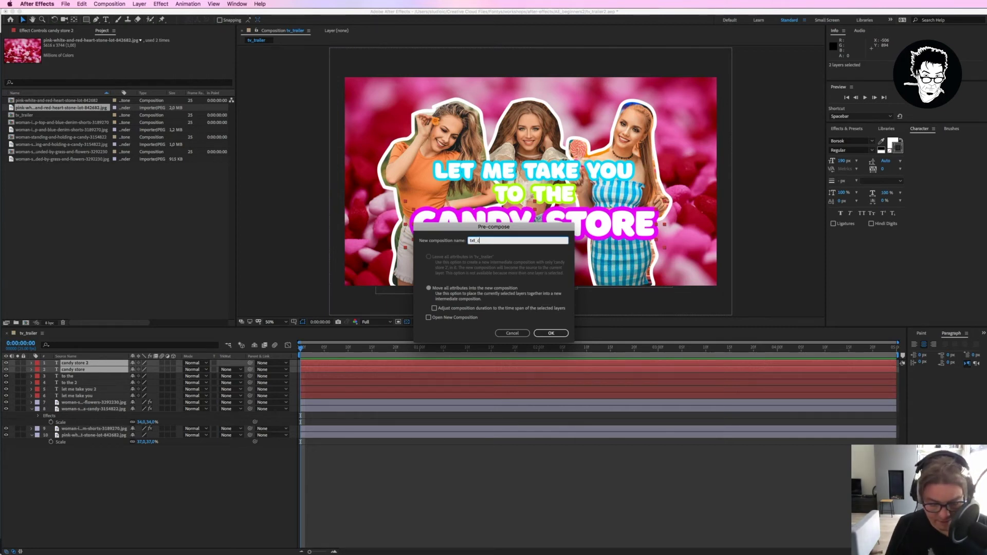
{"action": "type", "text": "andy-store"}
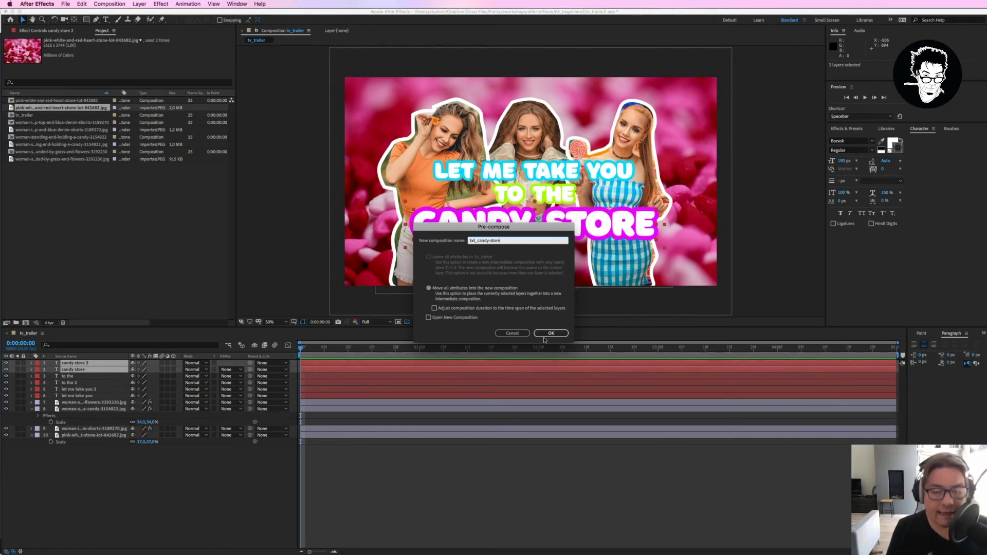
{"action": "left_click", "coordinate": [550, 333]}
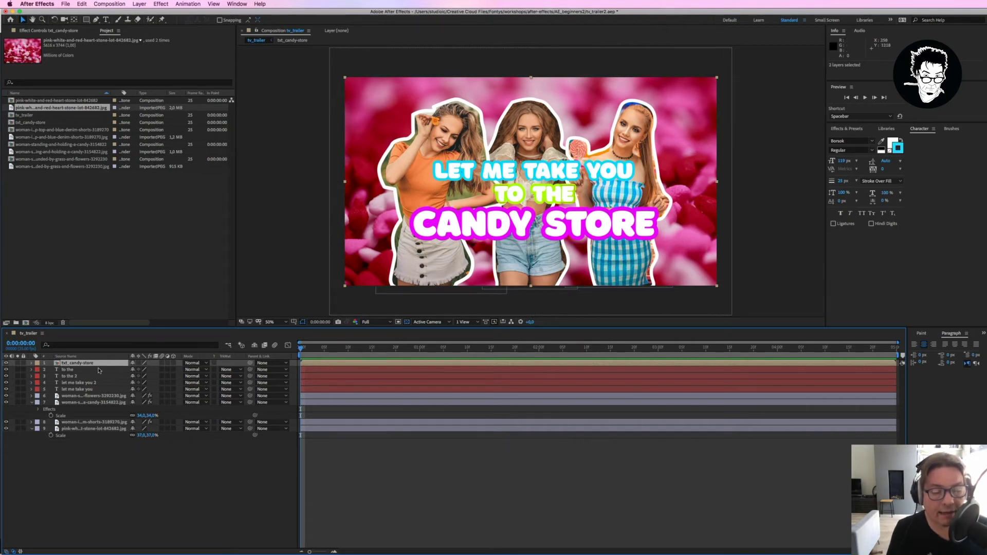
{"action": "double_click", "coordinate": [57, 366]}
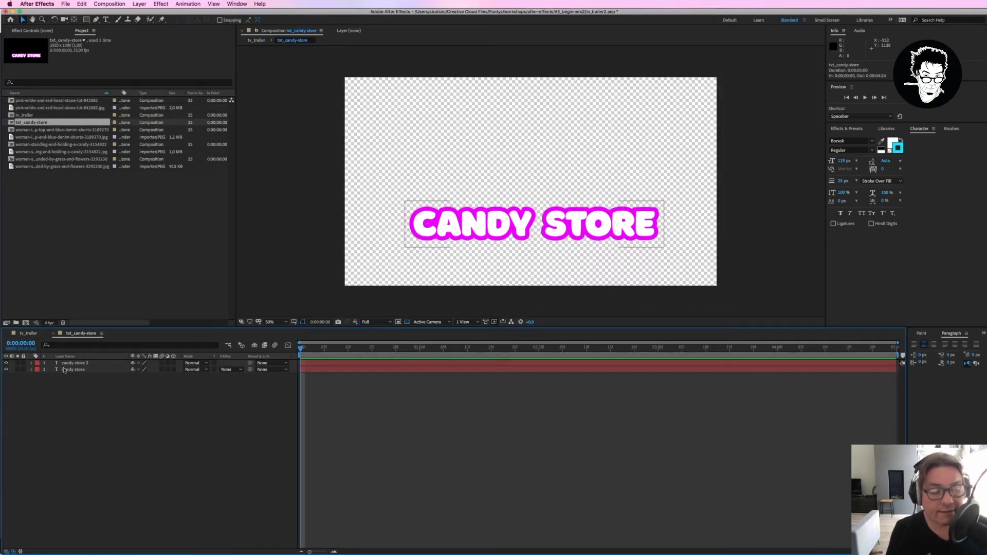
{"action": "left_click", "coordinate": [53, 334]}
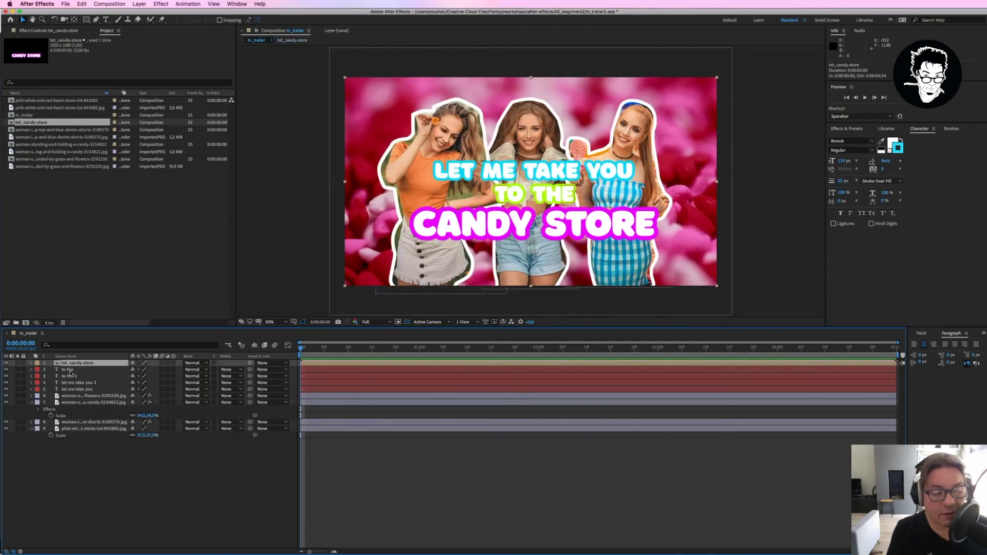
Pre-compose the two 'to the' layers into txt_to-the
{"action": "left_click", "coordinate": [71, 377]}
{"action": "left_click", "coordinate": [69, 370], "text": "shift"}
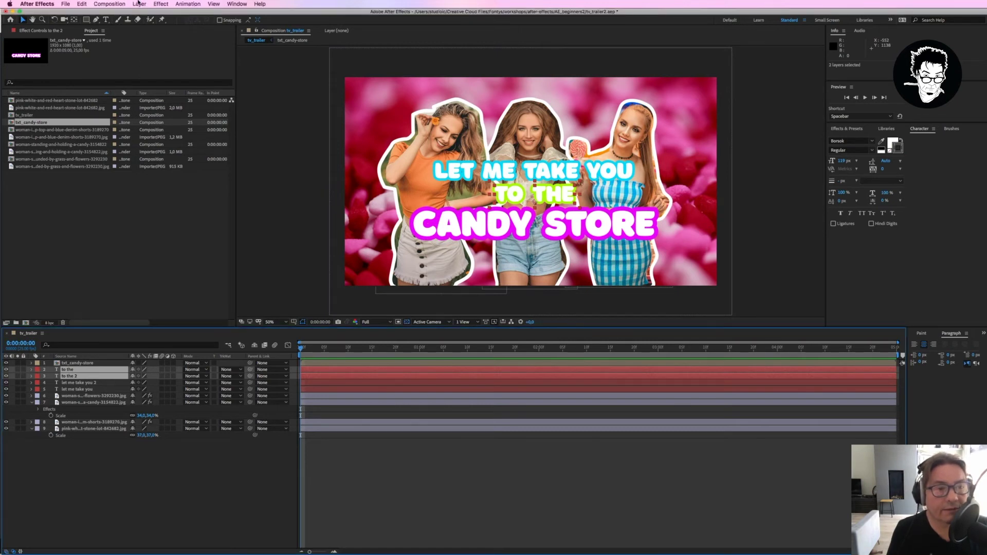
{"action": "left_click", "coordinate": [139, 5]}
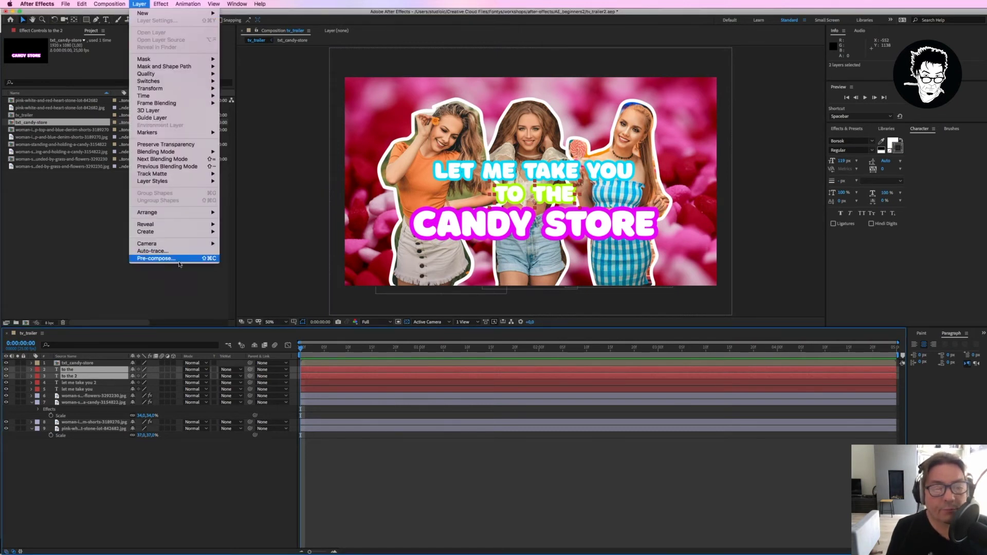
{"action": "left_click", "coordinate": [154, 257]}
{"action": "type", "text": "txt_to-the"}
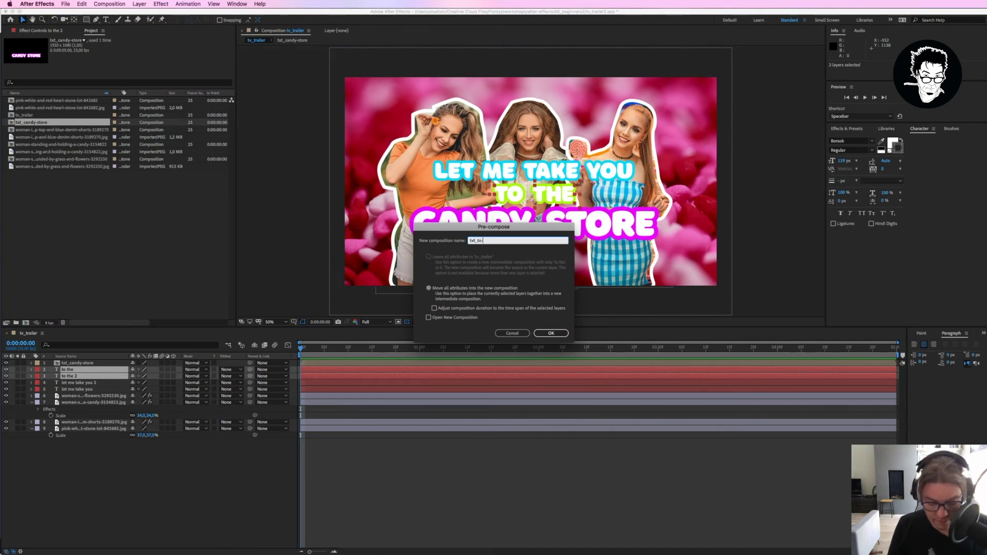
{"action": "left_click", "coordinate": [550, 333]}
Pre-compose the two 'let me take you' layers into txt_let-me-take-you
{"action": "left_click", "coordinate": [70, 383]}
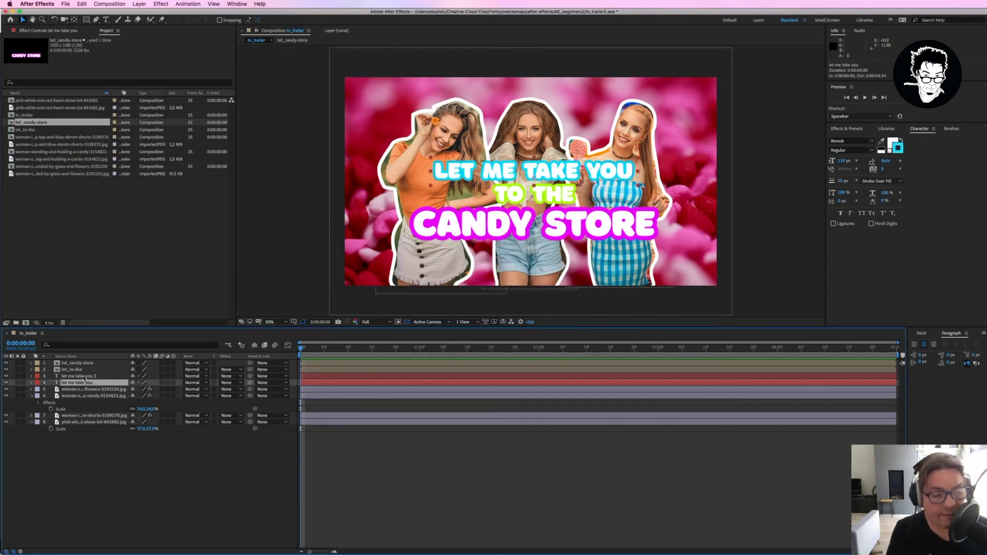
{"action": "left_click", "coordinate": [77, 376], "text": "shift"}
{"action": "left_click", "coordinate": [137, 6]}
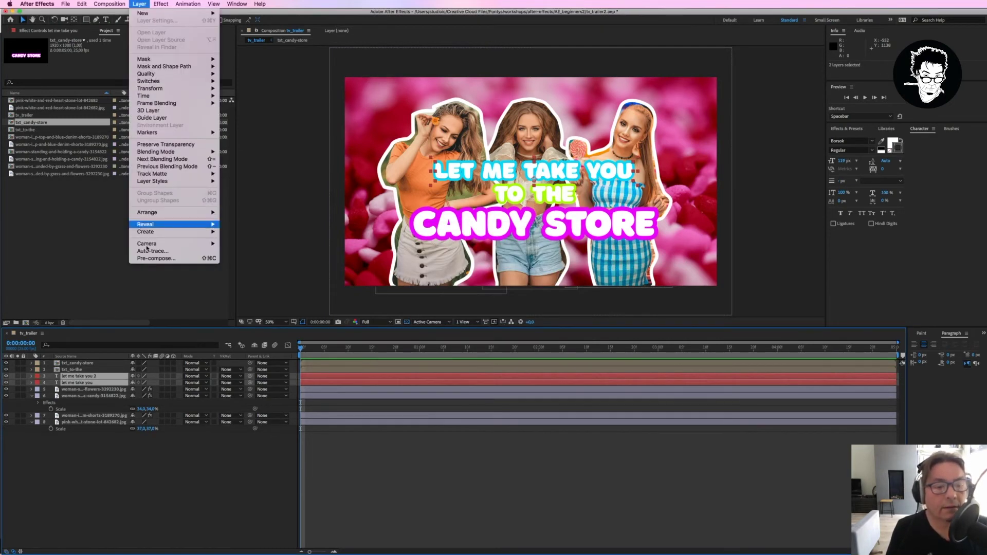
{"action": "left_click", "coordinate": [152, 265]}
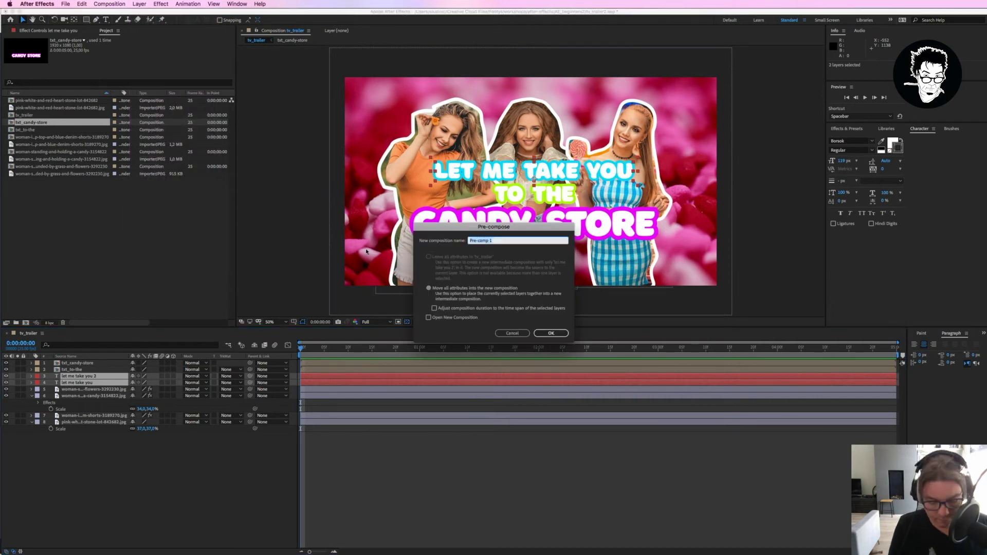
{"action": "type", "text": "txt_let-me-take-you"}
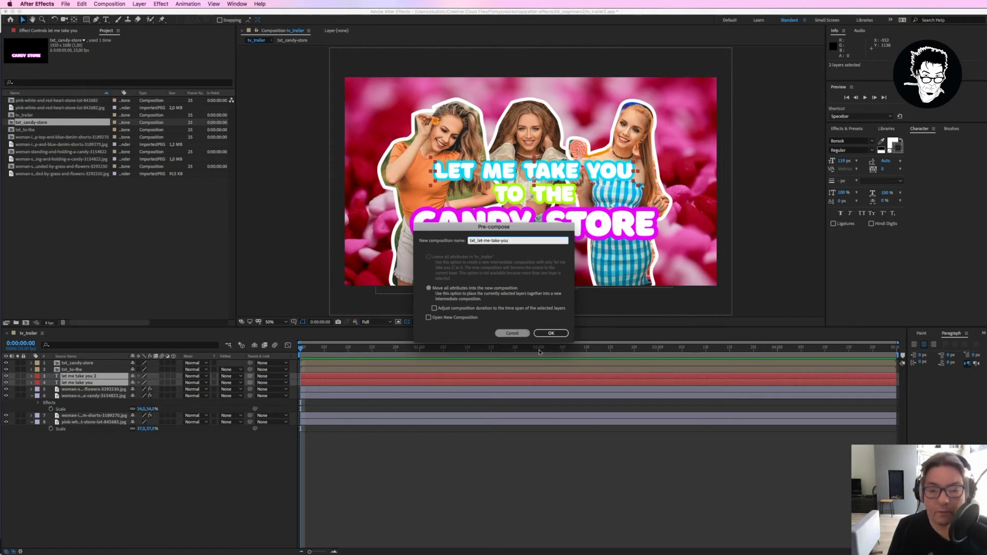
{"action": "left_click", "coordinate": [550, 333]}
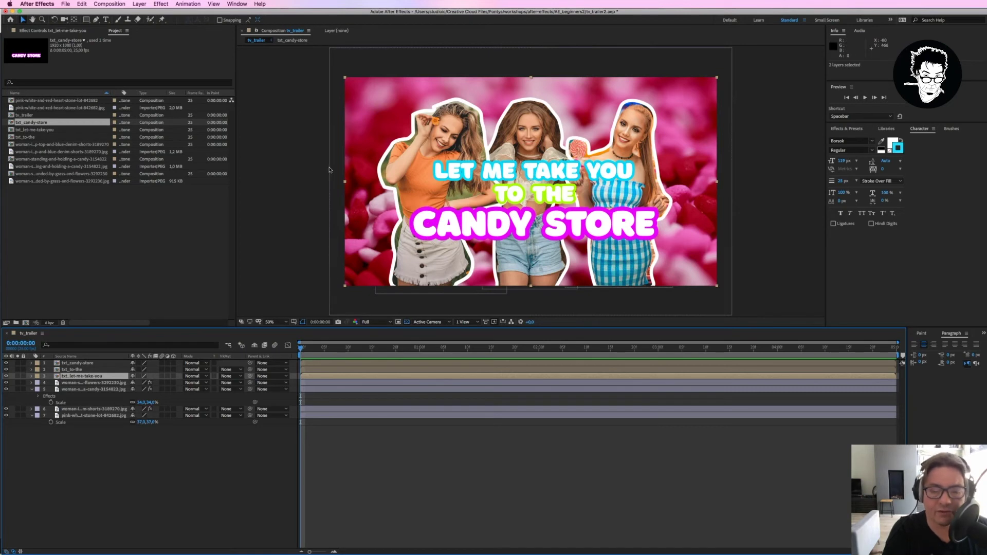
Search 'bubble' in Effects & Presets and drop CC Bubbles onto the pink heart background layer
{"action": "left_click", "coordinate": [86, 416]}
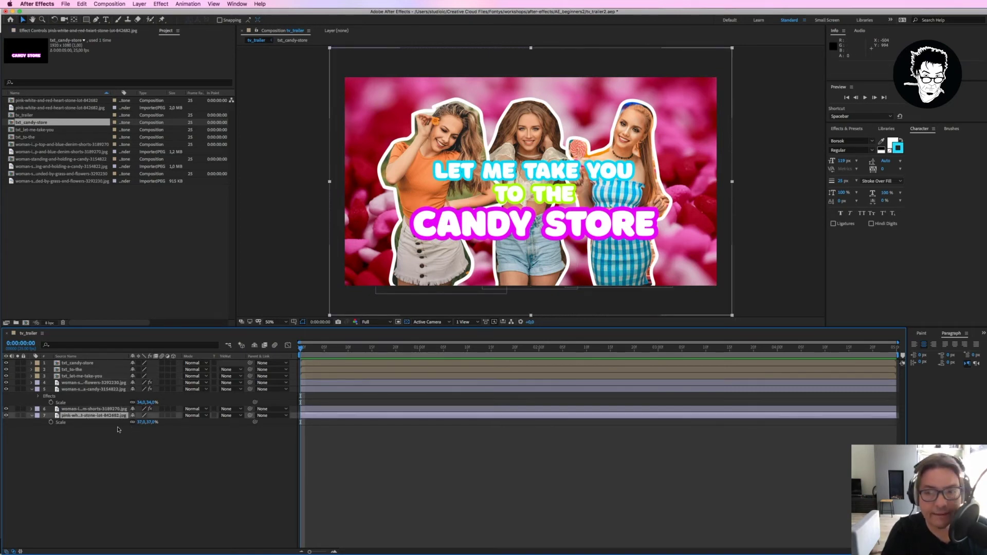
{"action": "left_click", "coordinate": [845, 130]}
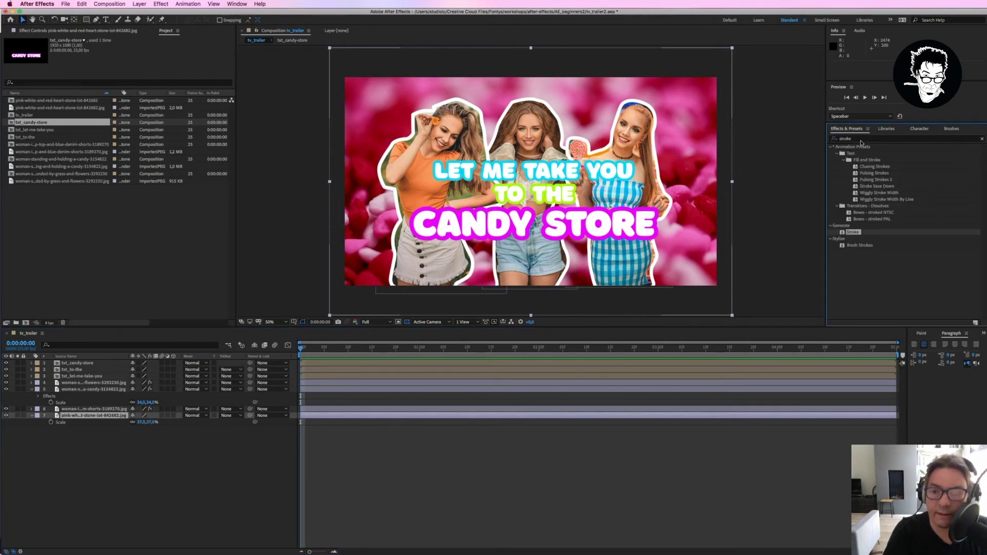
{"action": "left_click", "coordinate": [860, 139]}
{"action": "type", "text": "bubble"}
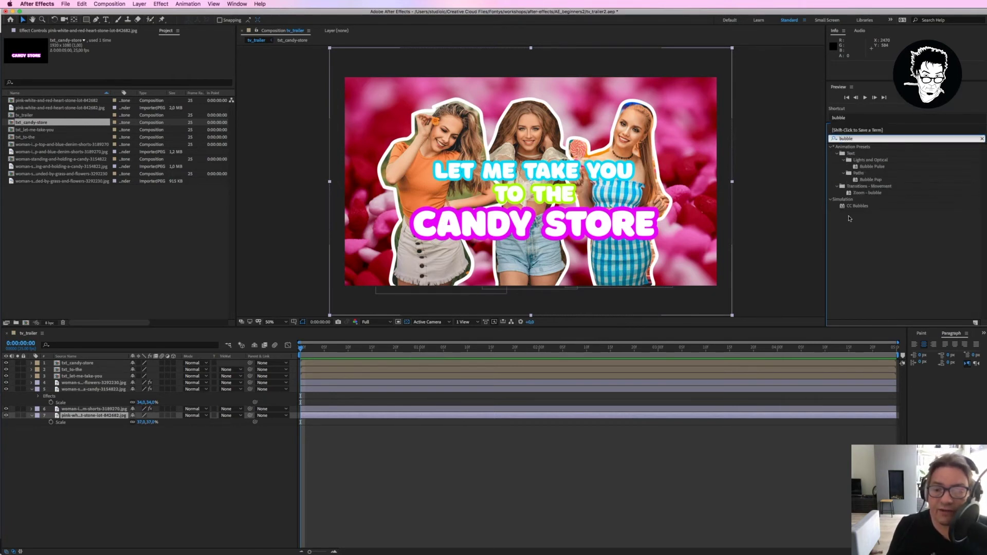
{"action": "left_click_drag", "start_coordinate": [843, 207], "coordinate": [325, 428]}
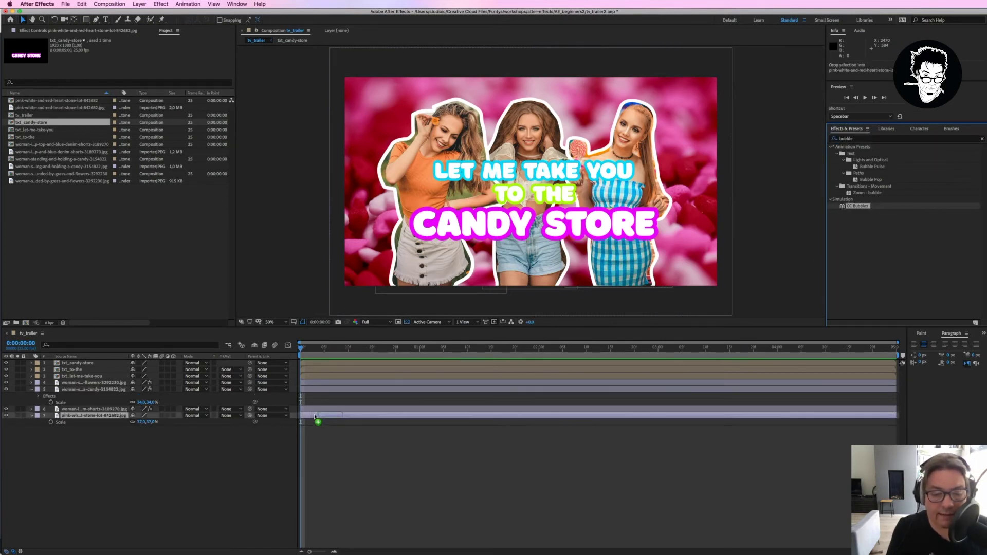
{"action": "left_click_drag", "start_coordinate": [324, 428], "coordinate": [316, 416]}
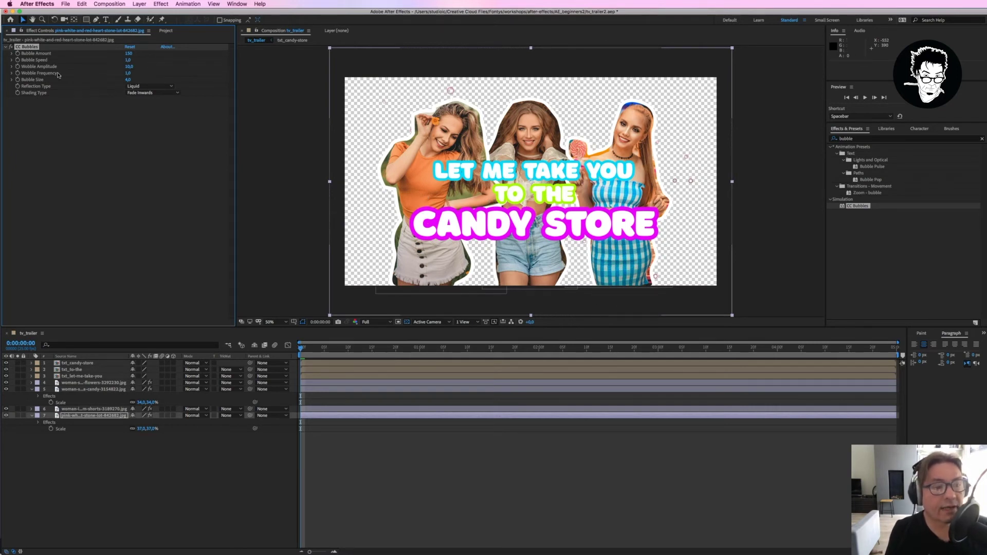
Set CC Bubbles Bubble Size to 35 and Bubble Amount to 300
{"action": "left_click", "coordinate": [129, 80]}
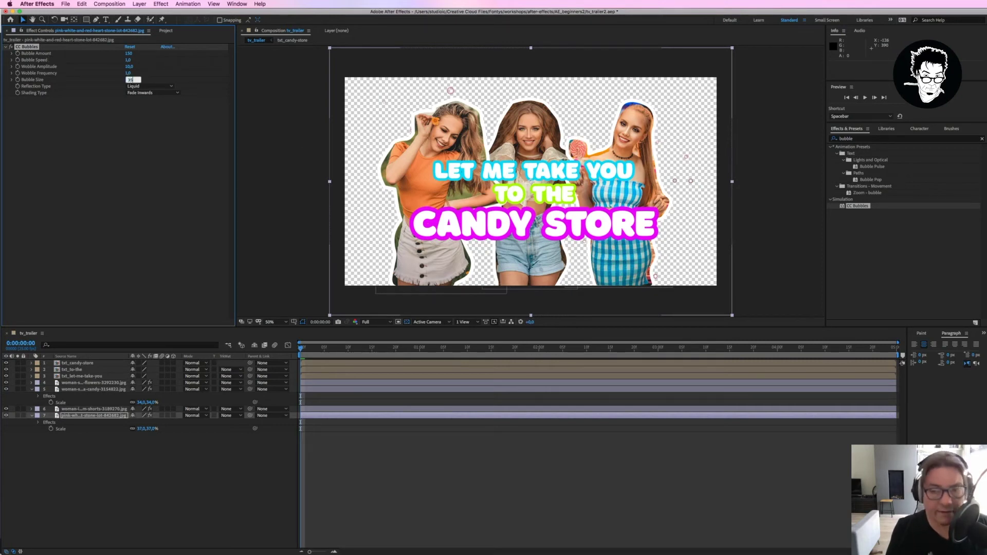
{"action": "key", "text": "Return"}
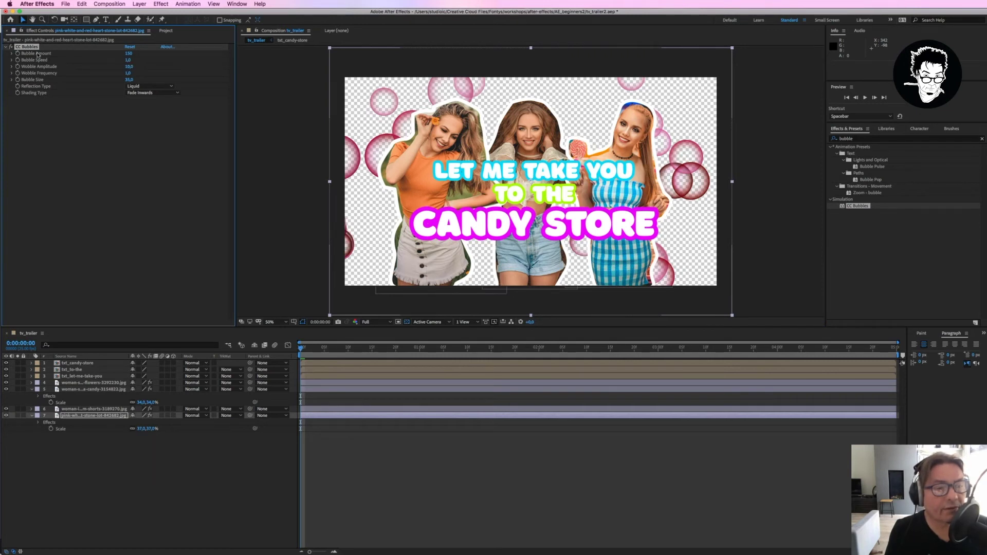
{"action": "left_click", "coordinate": [132, 55]}
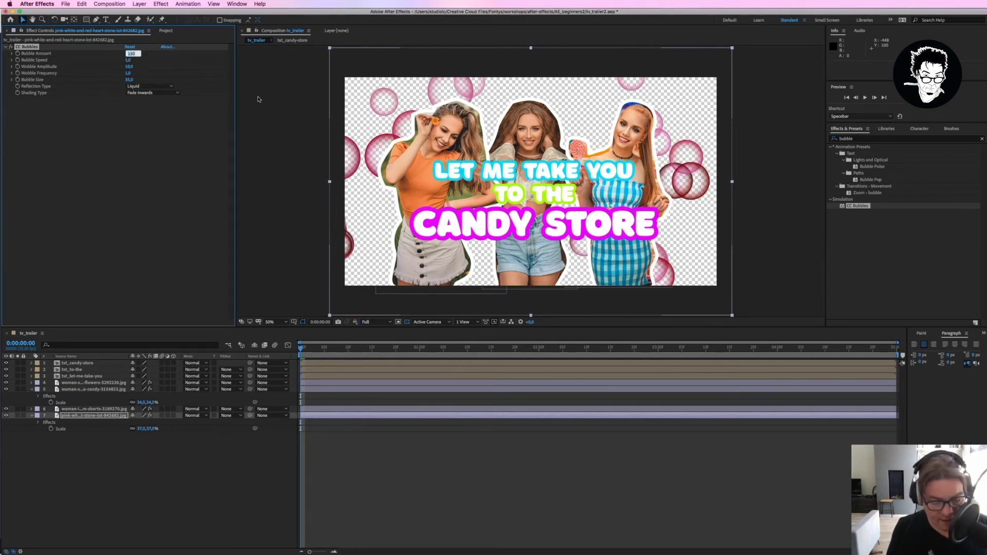
{"action": "type", "text": "300"}
{"action": "key", "text": "Return"}
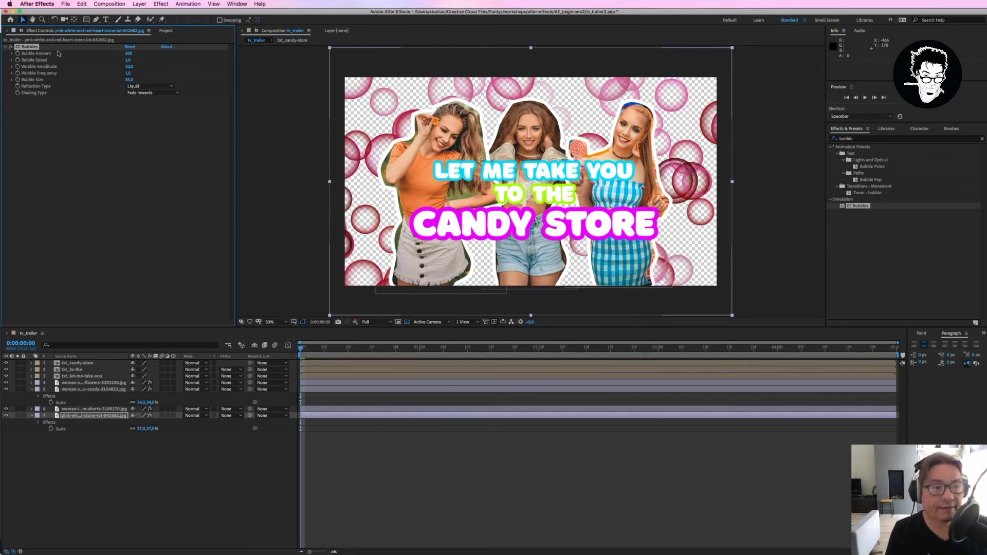
Show the Project panel and reselect the pink heart background layer
{"action": "left_click", "coordinate": [166, 32]}
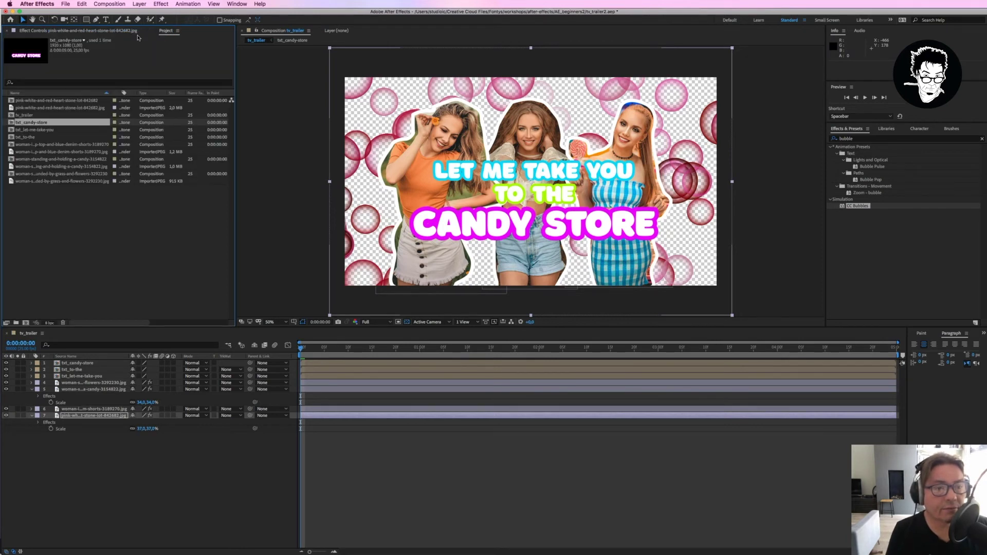
{"action": "left_click", "coordinate": [32, 109]}
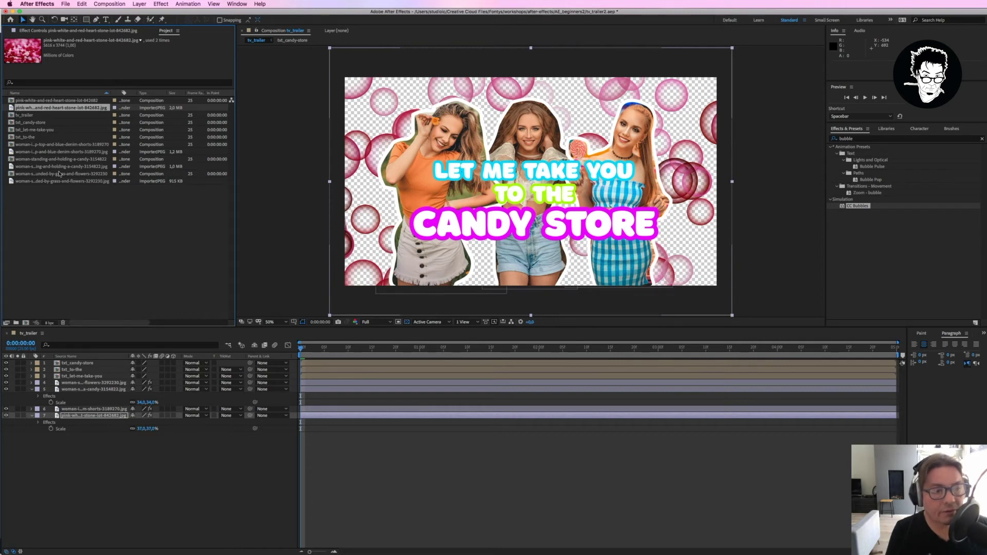
{"action": "left_click", "coordinate": [83, 416]}
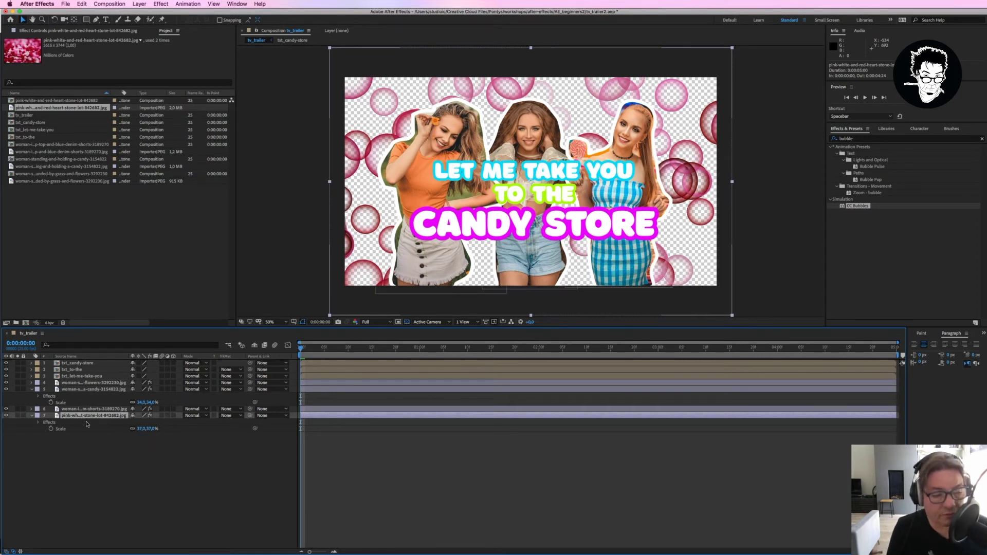
Duplicate the pink hearts background layer and delete CC Bubbles from the lower copy
{"action": "key", "text": "ctrl+d"}
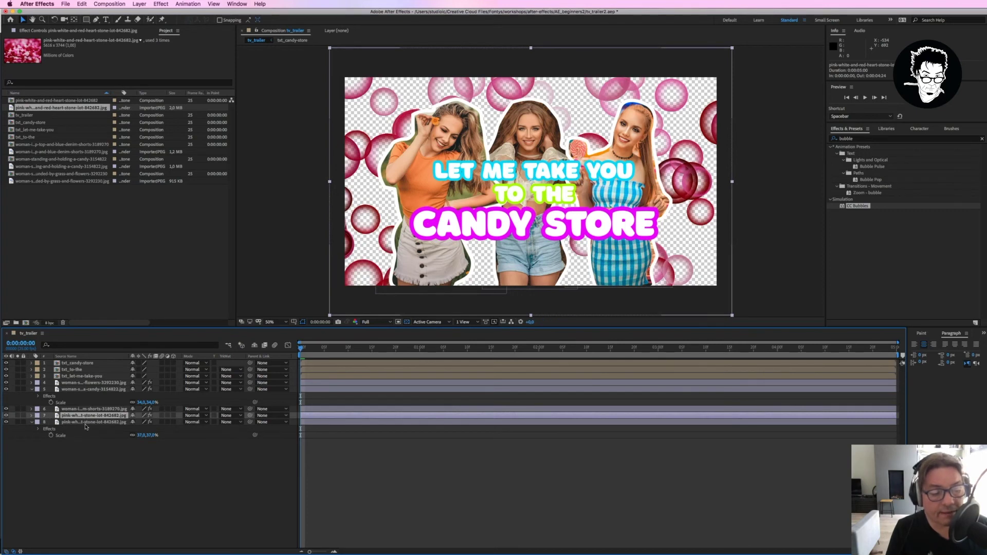
{"action": "left_click", "coordinate": [85, 422]}
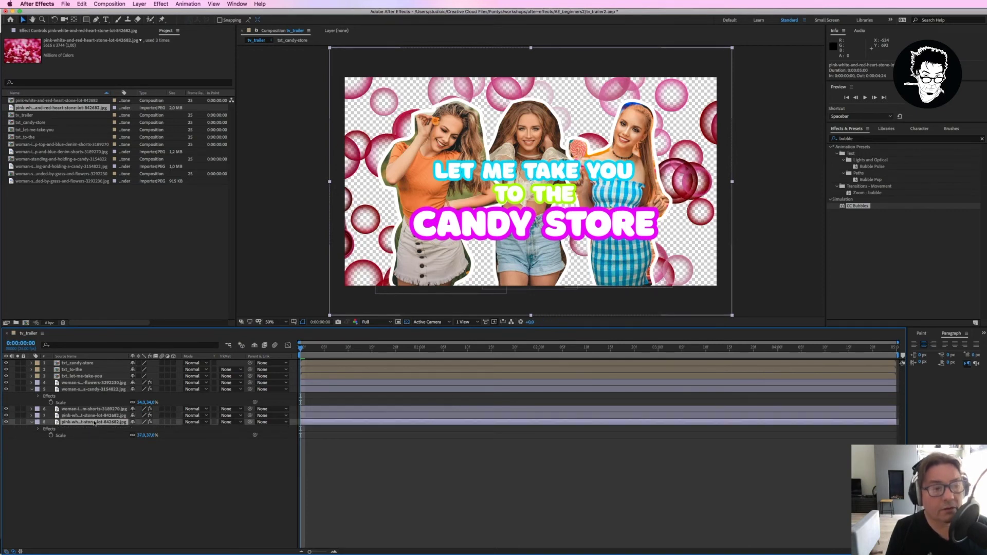
{"action": "left_click", "coordinate": [53, 31]}
{"action": "left_click", "coordinate": [24, 47]}
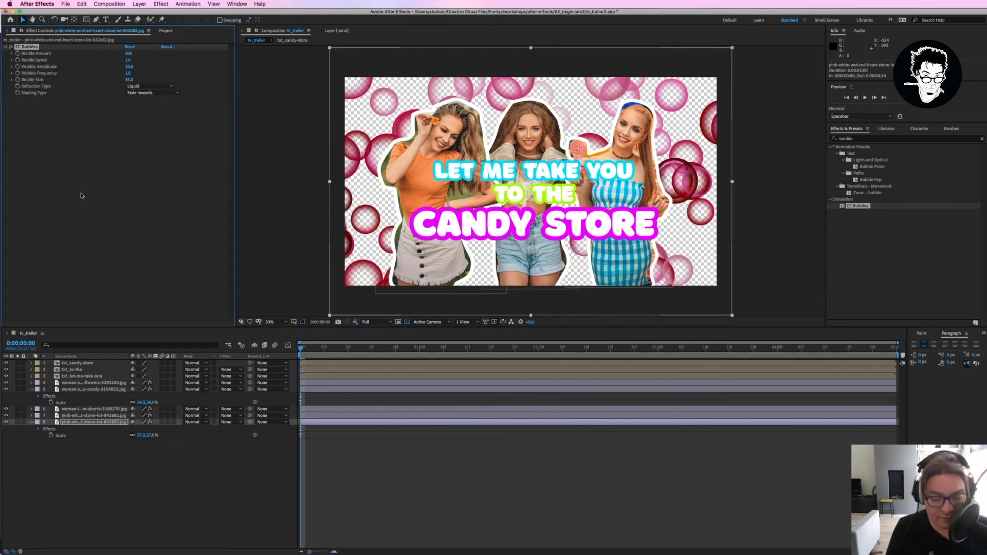
{"action": "key", "text": "Delete"}
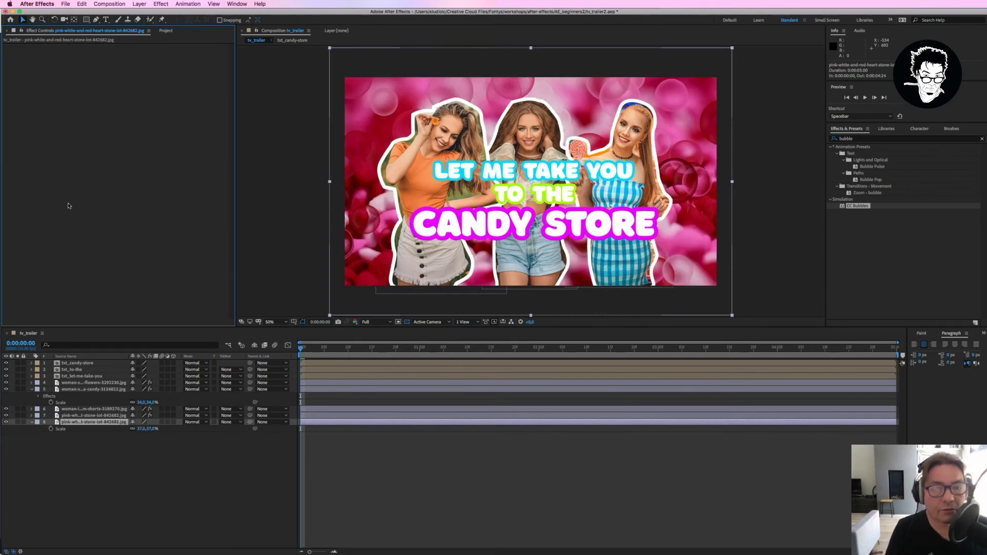
Play a preview to check the pink bubbles drifting over the hearts photo
{"action": "left_click", "coordinate": [302, 351]}
{"action": "key", "text": "space"}
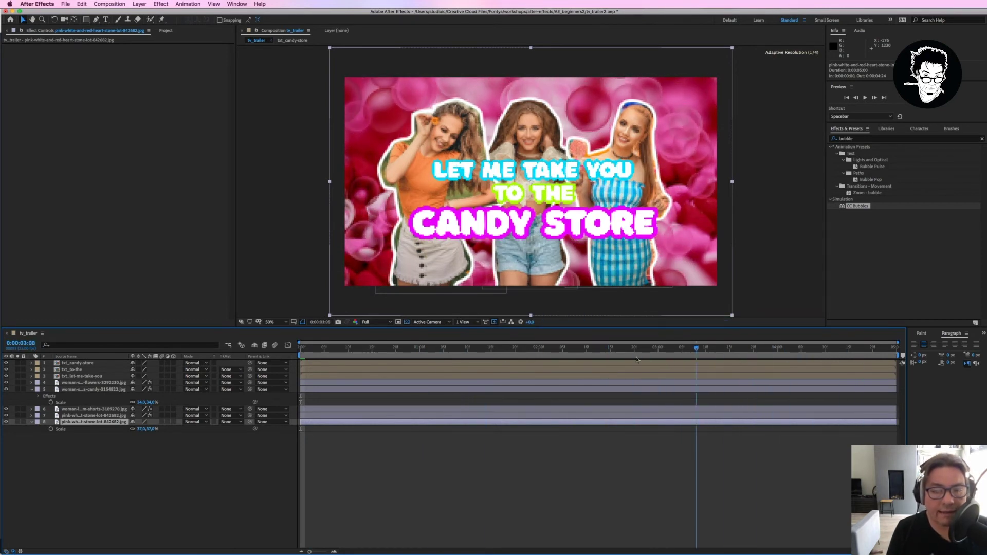
{"action": "key", "text": "space"}
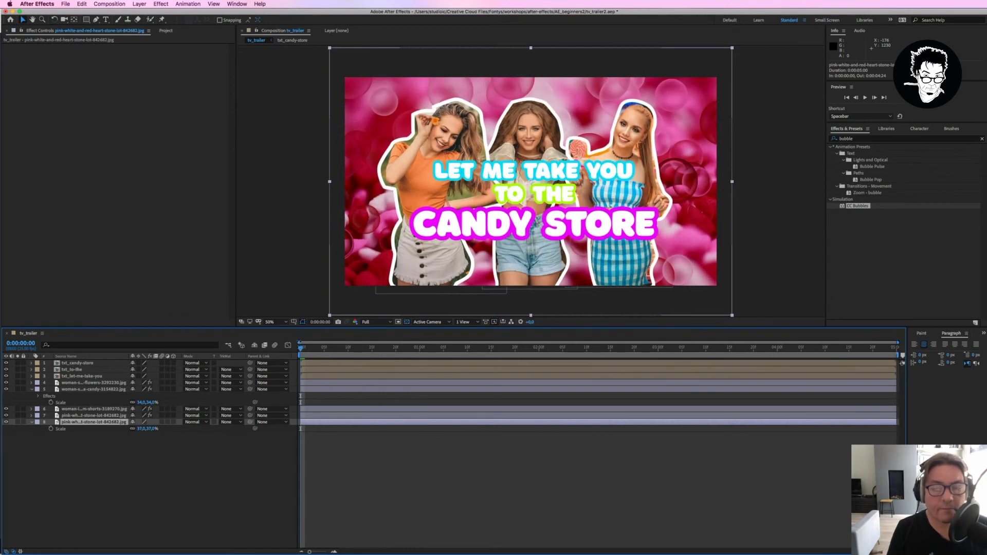
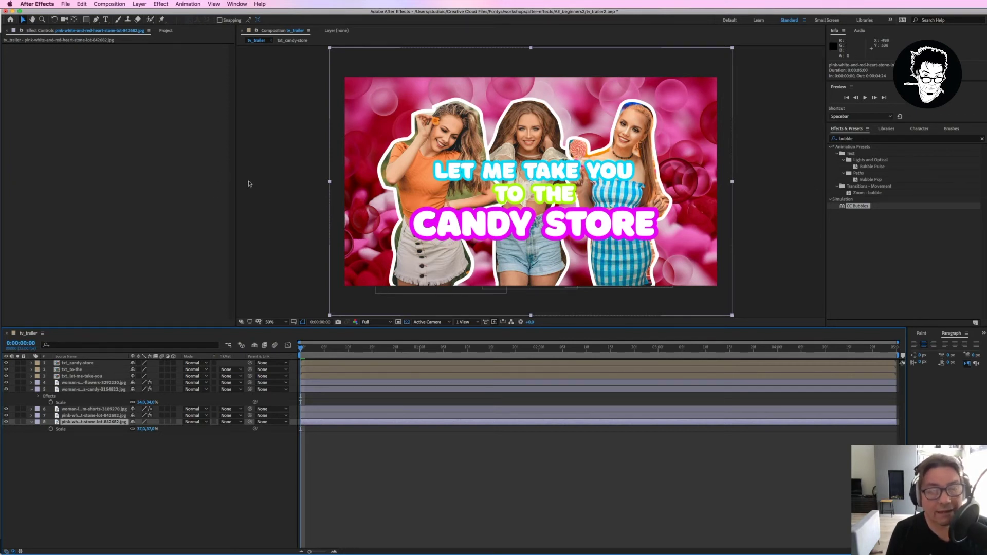
Show the woman-in-shorts layer's Position and move the timeline to about frame 10
{"action": "left_click", "coordinate": [88, 416]}
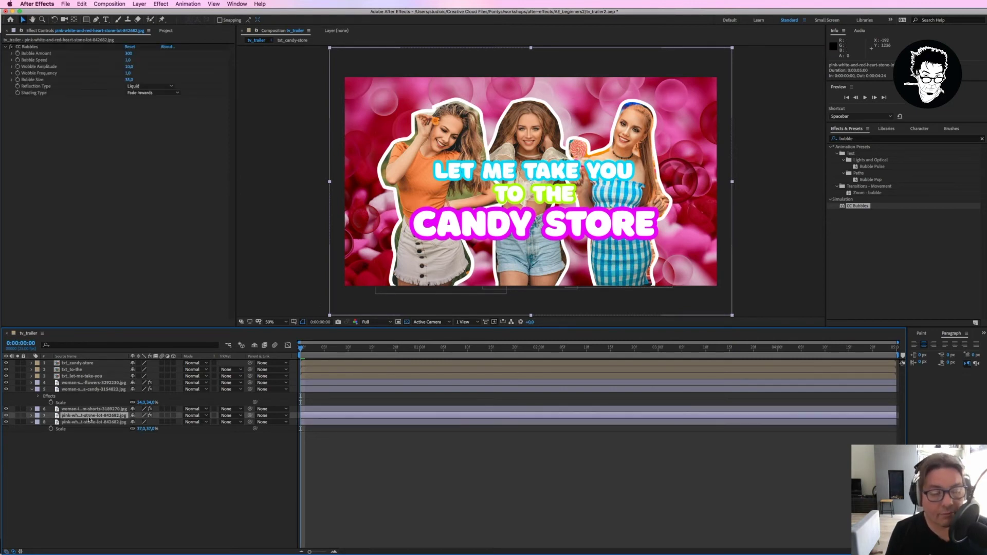
{"action": "left_click", "coordinate": [90, 409]}
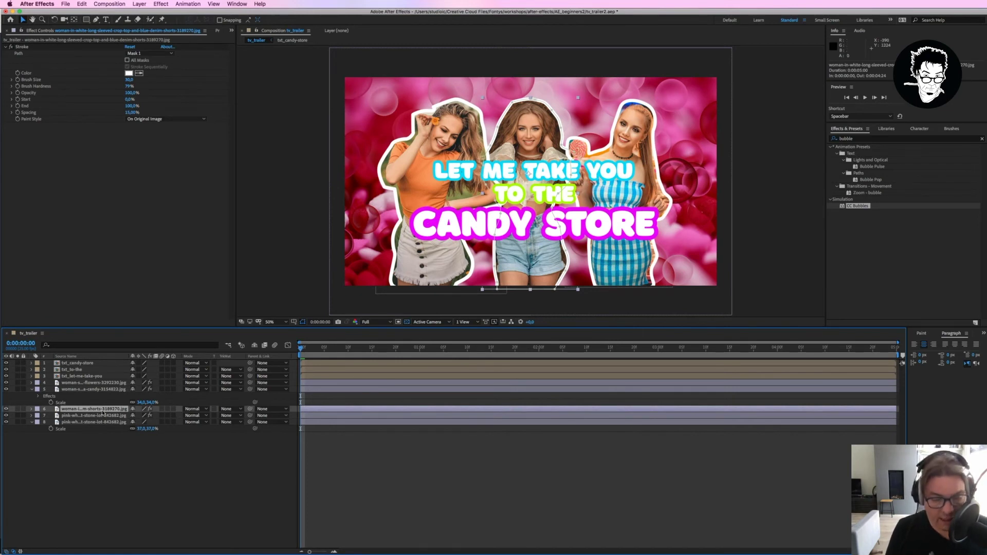
{"action": "key", "text": "p"}
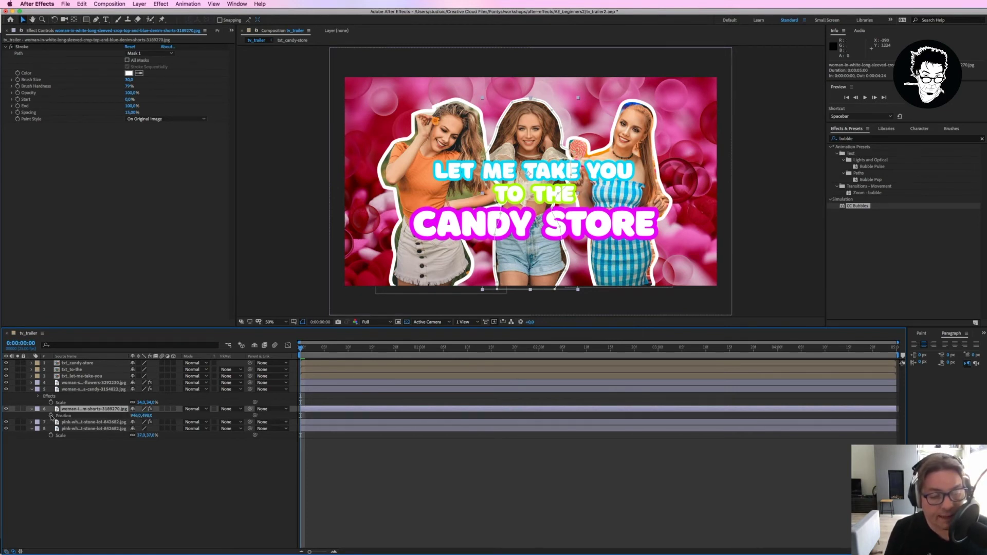
{"action": "left_click_drag", "start_coordinate": [302, 350], "coordinate": [348, 347]}
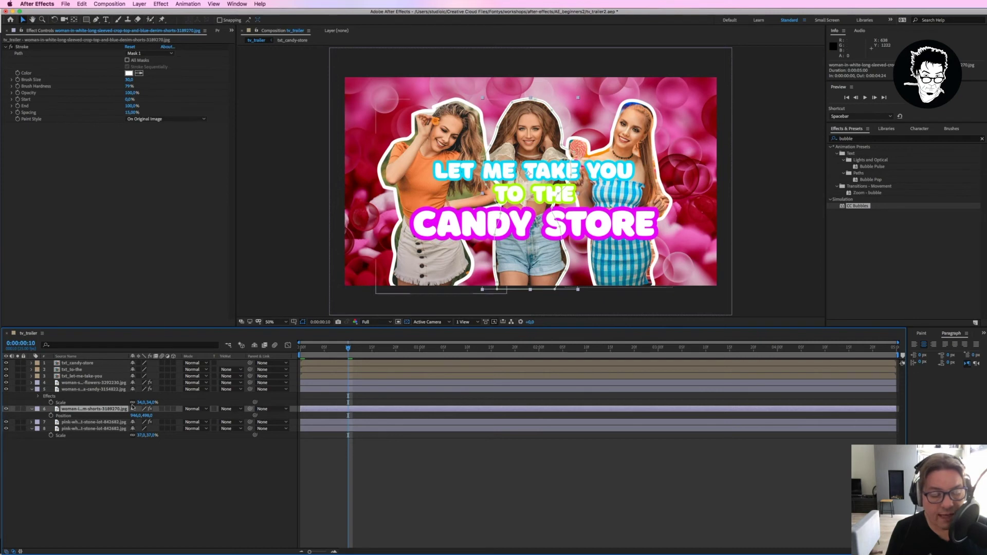
Keyframe the middle woman's position at frame 10 and start her below the frame at frame 0
{"action": "left_click", "coordinate": [50, 416]}
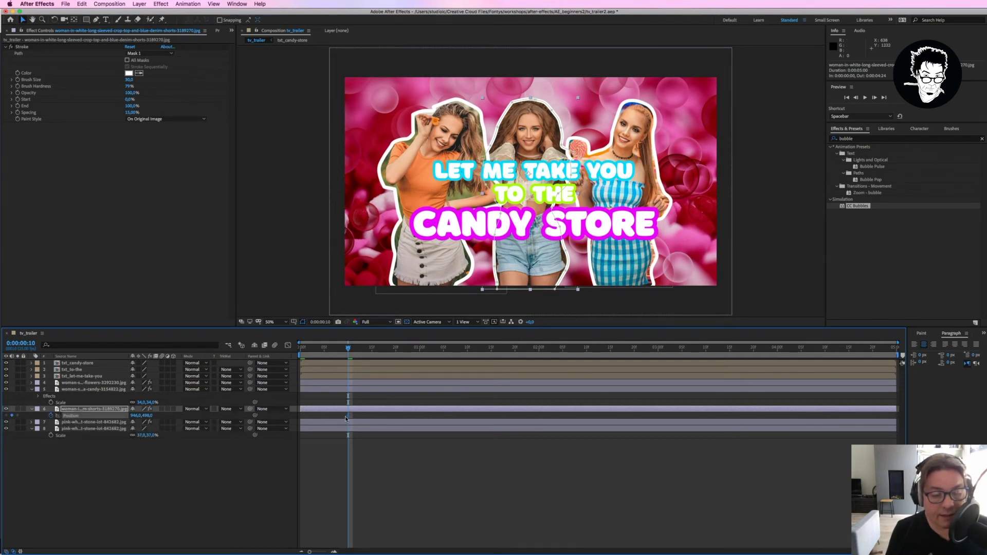
{"action": "left_click_drag", "start_coordinate": [348, 348], "coordinate": [294, 352]}
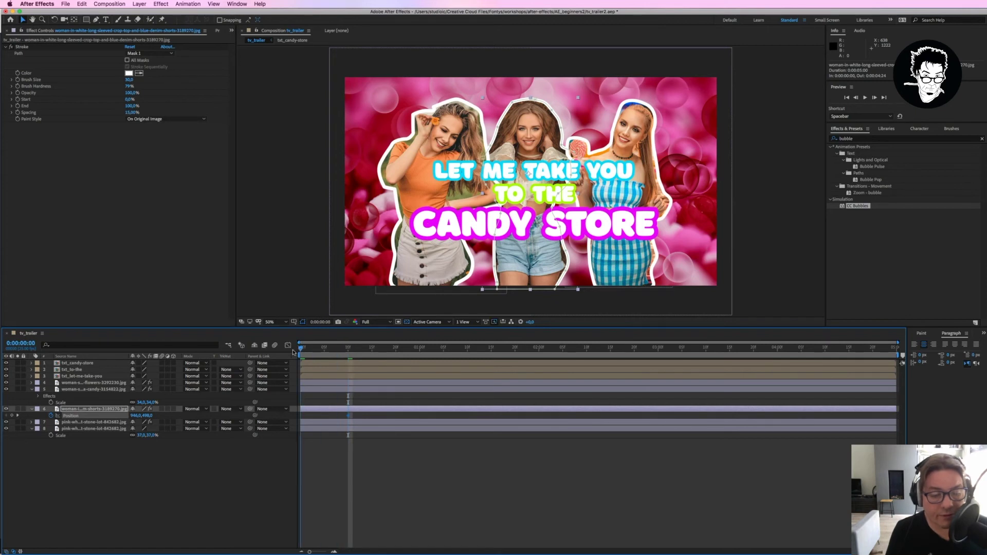
{"action": "mouse_move", "coordinate": [146, 416]}
{"action": "left_mouse_down"}
{"action": "mouse_move", "coordinate": [254, 415]}
{"action": "mouse_move", "coordinate": [524, 443]}
{"action": "left_mouse_up"}
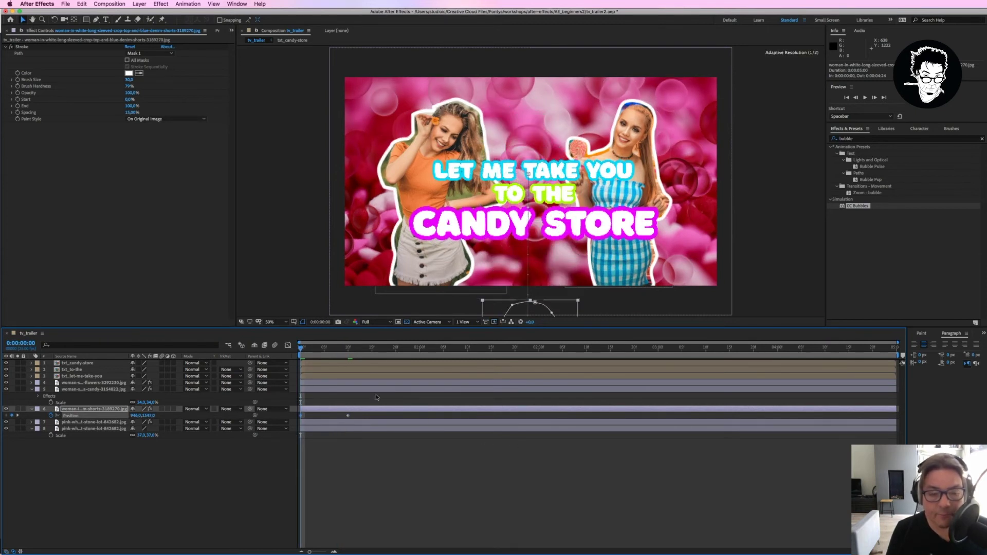
Scrub the first frames to check the middle woman rising into place
{"action": "left_click_drag", "start_coordinate": [302, 349], "coordinate": [349, 349]}
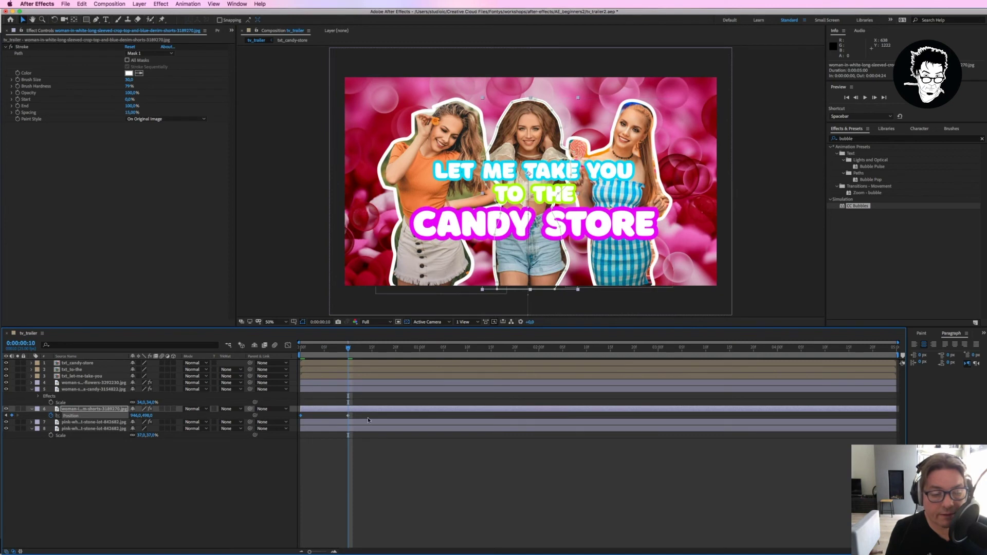
{"action": "mouse_move", "coordinate": [342, 350]}
{"action": "left_mouse_down"}
{"action": "mouse_move", "coordinate": [326, 354]}
{"action": "mouse_move", "coordinate": [348, 354]}
{"action": "left_mouse_up"}
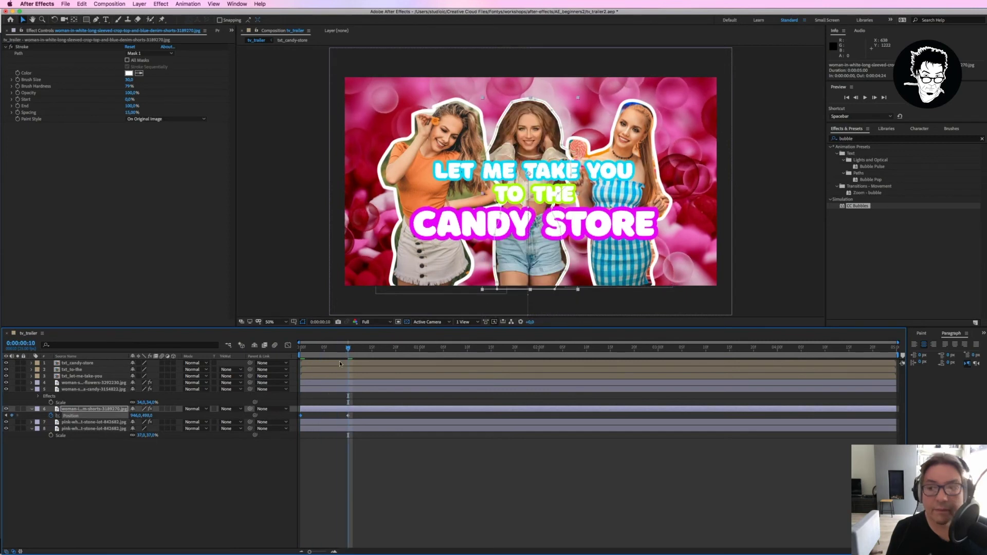
{"action": "left_click", "coordinate": [87, 390]}
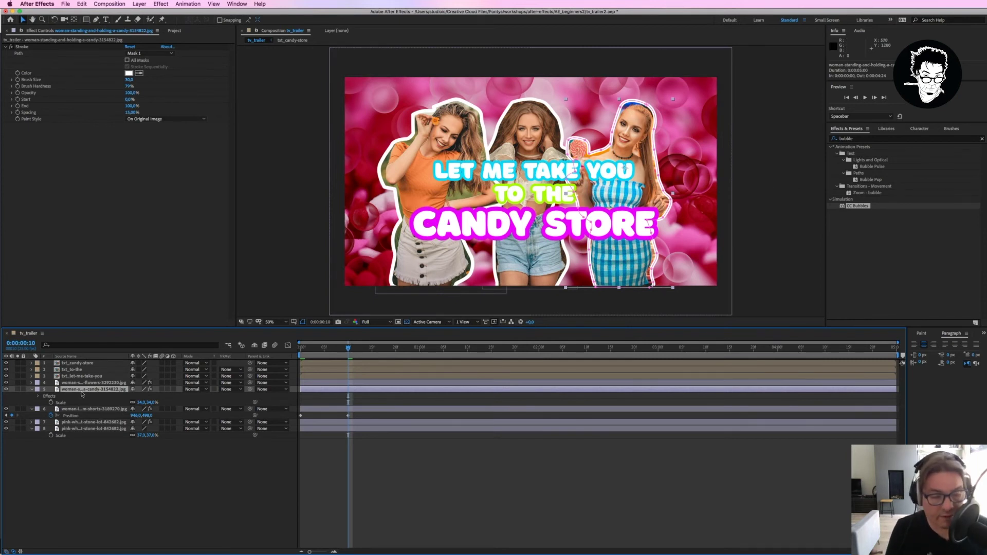
Key the candy woman's position at frame 10 and start her at X 2274, off the right edge
{"action": "key", "text": "p"}
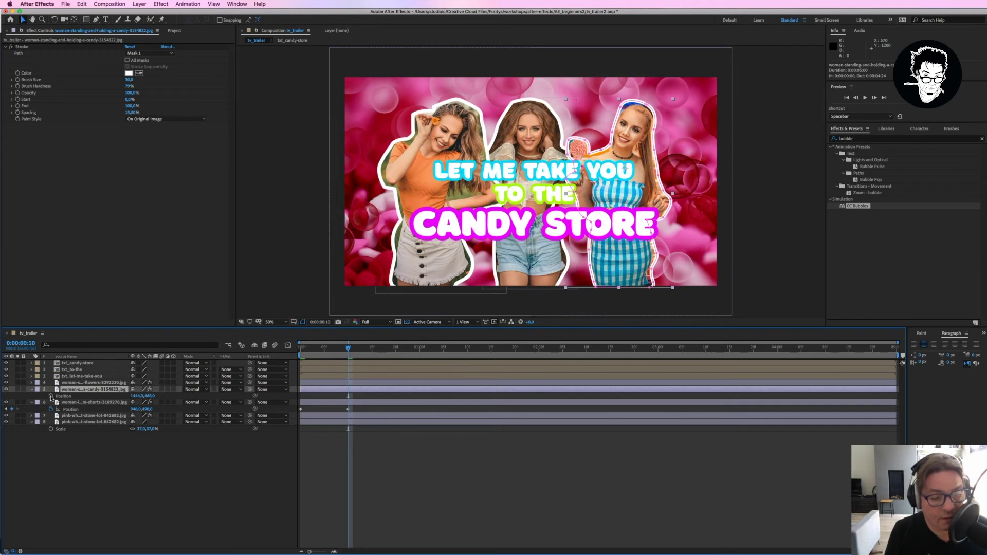
{"action": "left_click", "coordinate": [50, 396]}
{"action": "key", "text": "Home"}
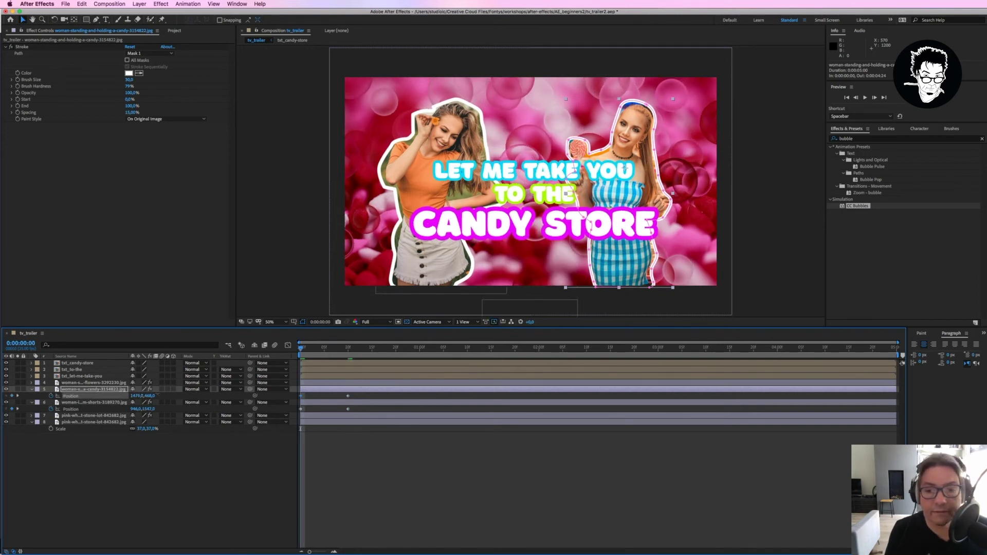
{"action": "left_click_drag", "start_coordinate": [143, 396], "coordinate": [451, 396]}
{"action": "left_click", "coordinate": [74, 382]}
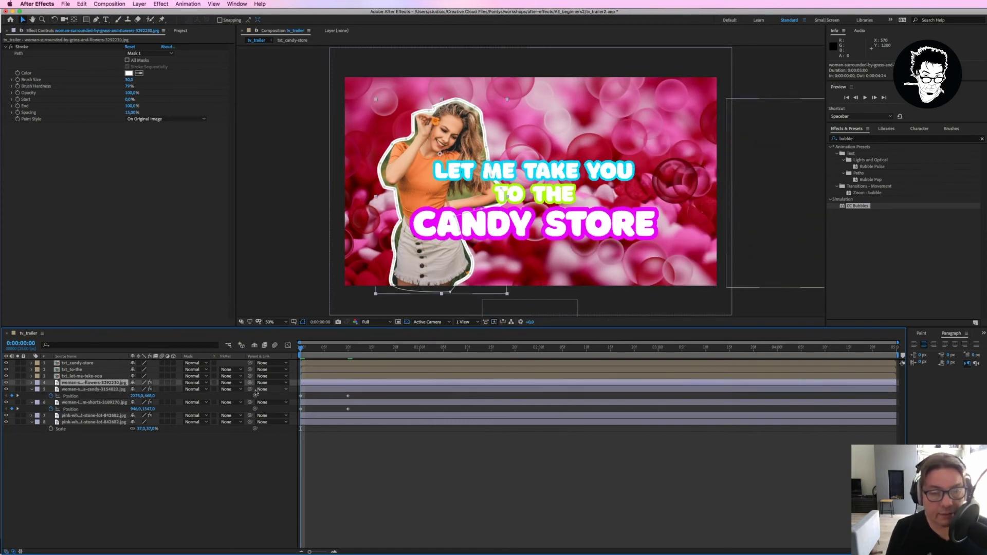
{"action": "key", "text": "p"}
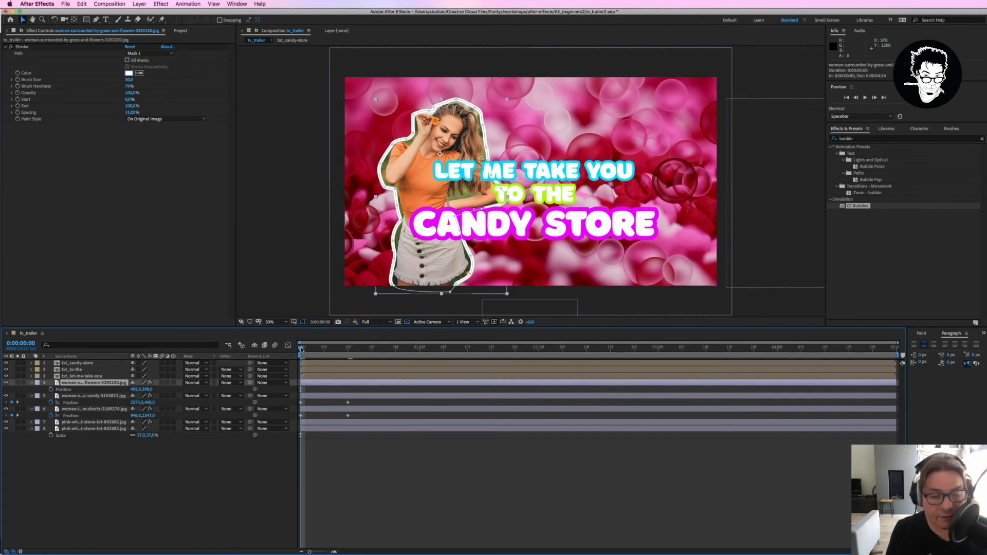
Keyframe the left woman at frame 10, start her off the left edge, and scrub to check all three
{"action": "left_click_drag", "start_coordinate": [301, 349], "coordinate": [348, 349]}
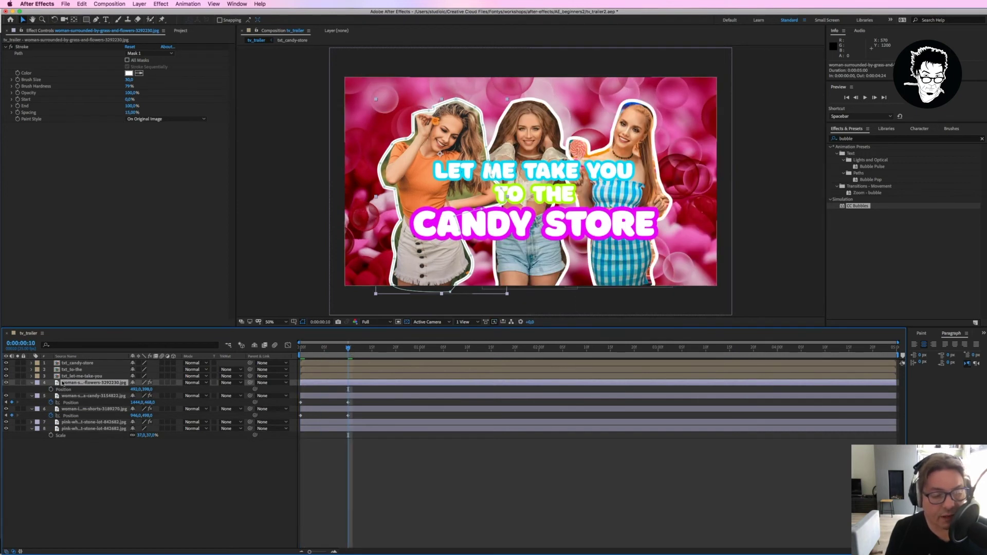
{"action": "left_click", "coordinate": [51, 390]}
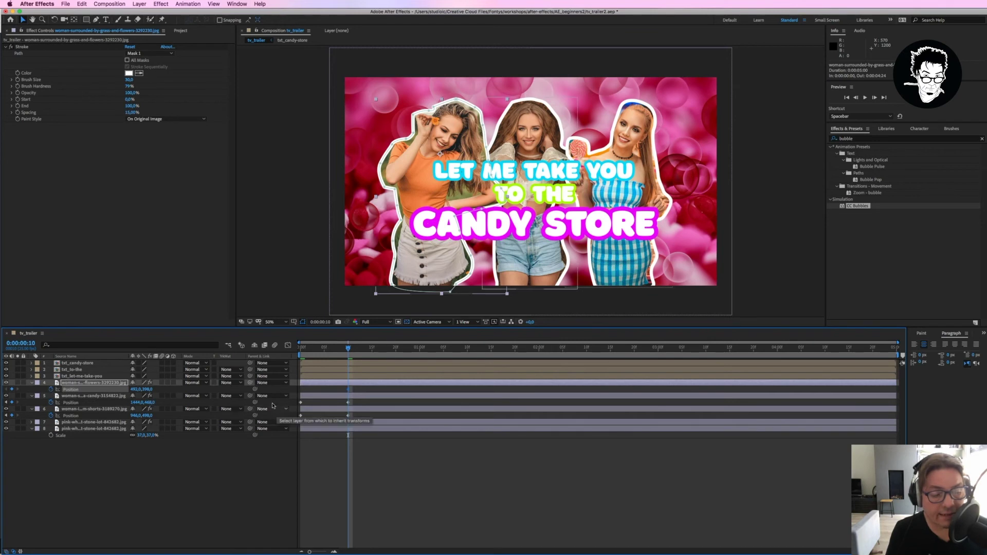
{"action": "left_click_drag", "start_coordinate": [348, 349], "coordinate": [301, 349]}
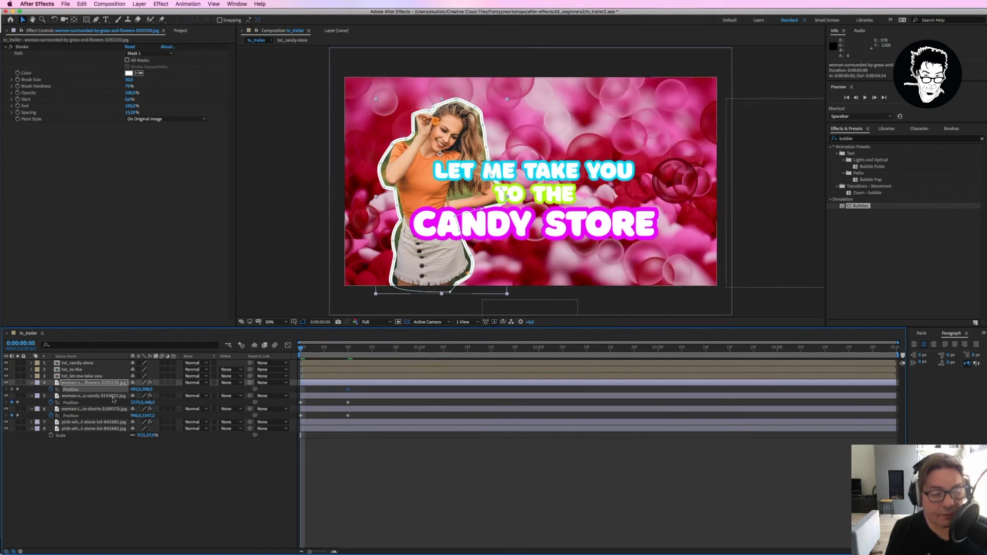
{"action": "mouse_move", "coordinate": [134, 389]}
{"action": "left_mouse_down"}
{"action": "mouse_move", "coordinate": [136, 401]}
{"action": "mouse_move", "coordinate": [101, 392]}
{"action": "left_mouse_up"}
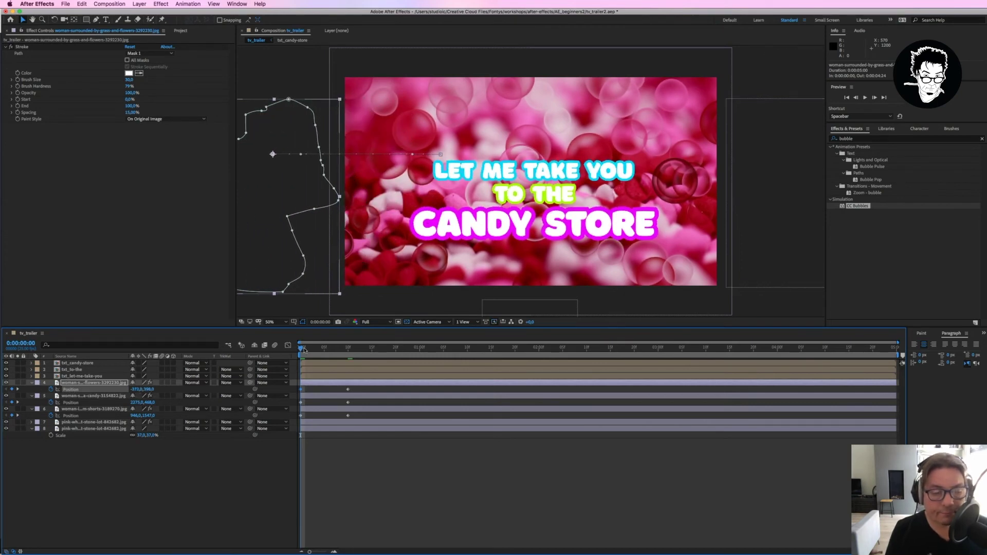
{"action": "left_click_drag", "start_coordinate": [308, 350], "coordinate": [415, 354]}
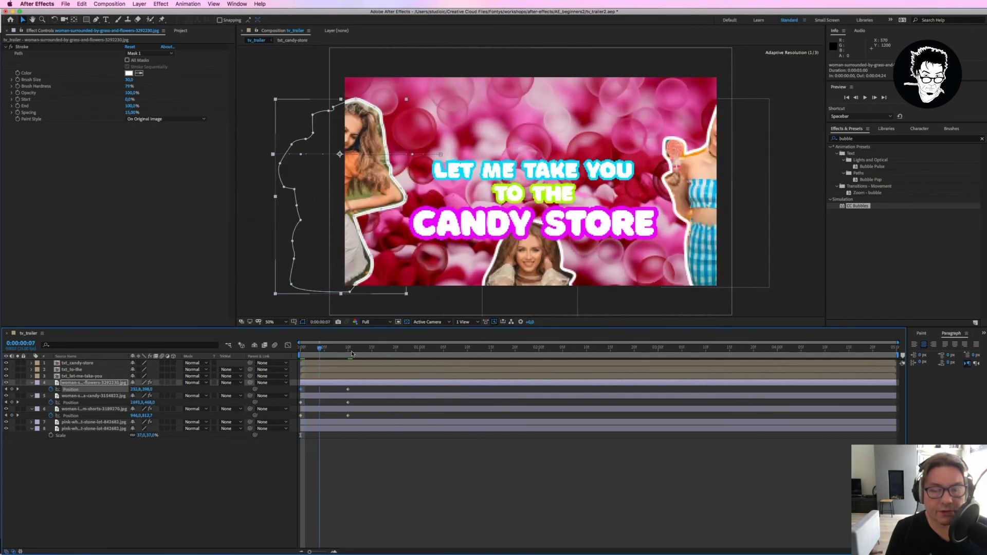
{"action": "mouse_move", "coordinate": [414, 354]}
{"action": "left_mouse_down"}
{"action": "mouse_move", "coordinate": [305, 358]}
{"action": "mouse_move", "coordinate": [348, 355]}
{"action": "left_mouse_up"}
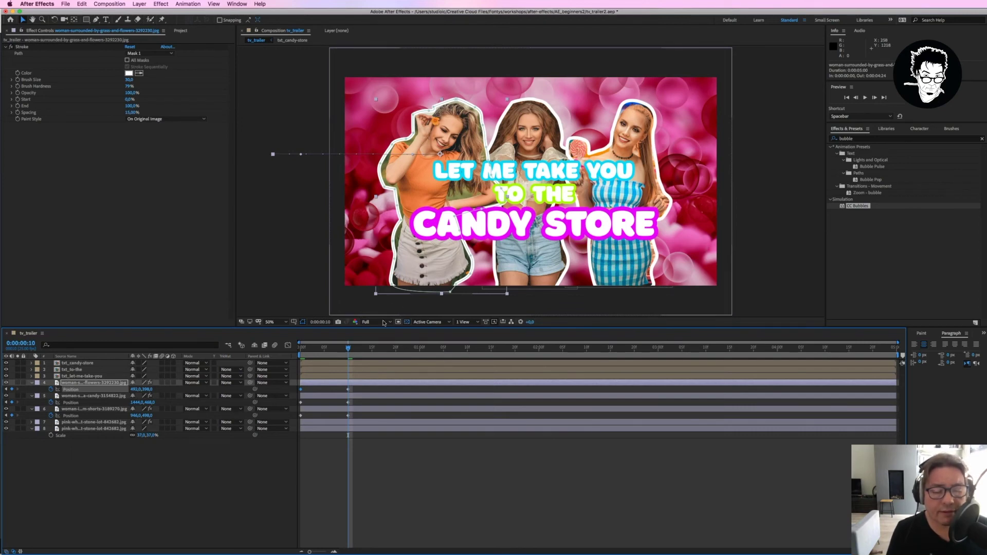
Set the preview resolution to Third and play the slide-in from frame 0
{"action": "left_click_drag", "start_coordinate": [348, 351], "coordinate": [349, 354]}
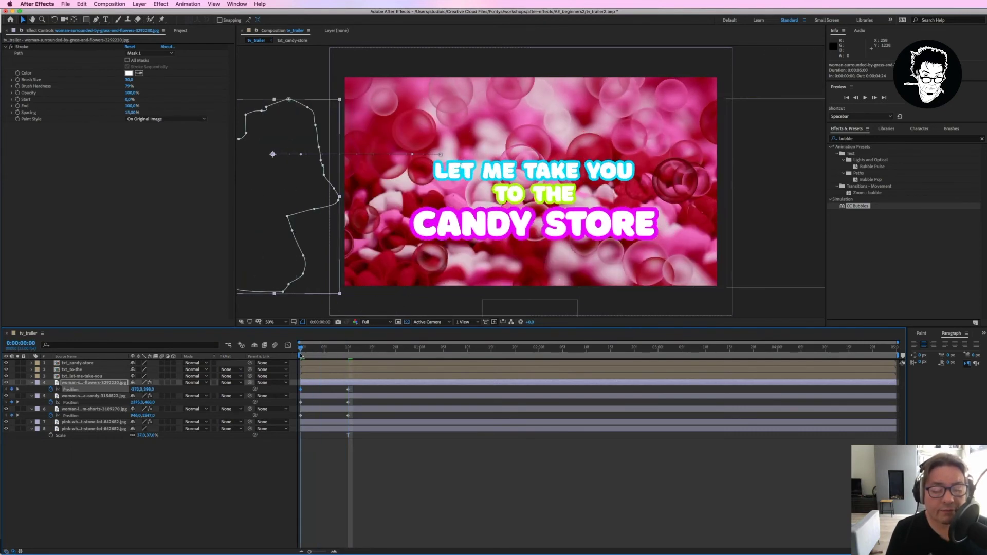
{"action": "left_click", "coordinate": [374, 323]}
{"action": "left_click", "coordinate": [379, 362]}
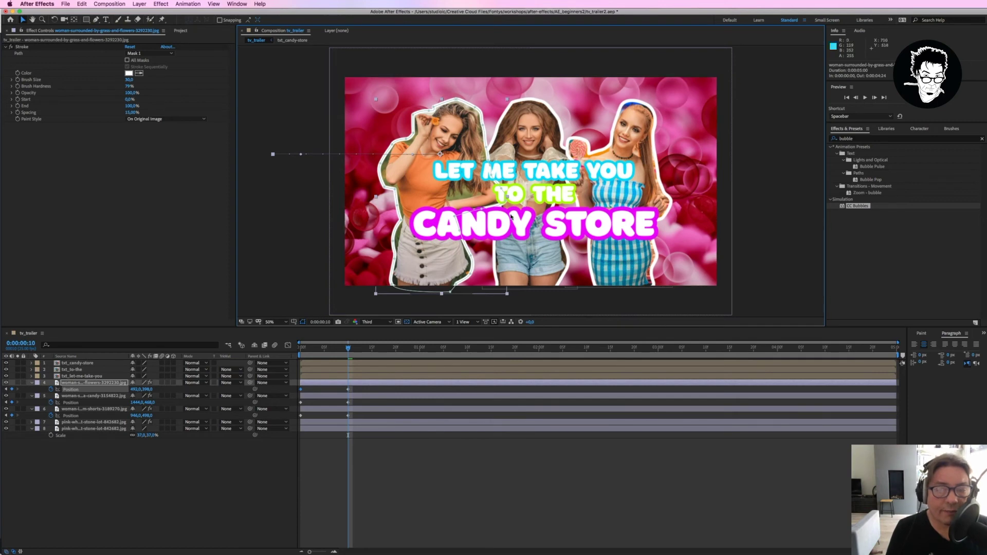
{"action": "left_click_drag", "start_coordinate": [348, 348], "coordinate": [300, 347]}
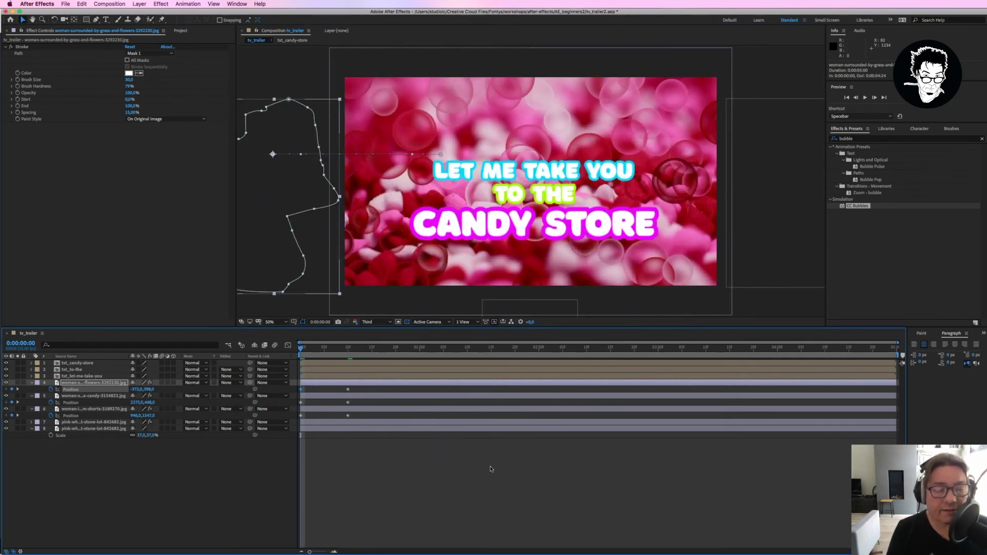
{"action": "key", "text": "space"}
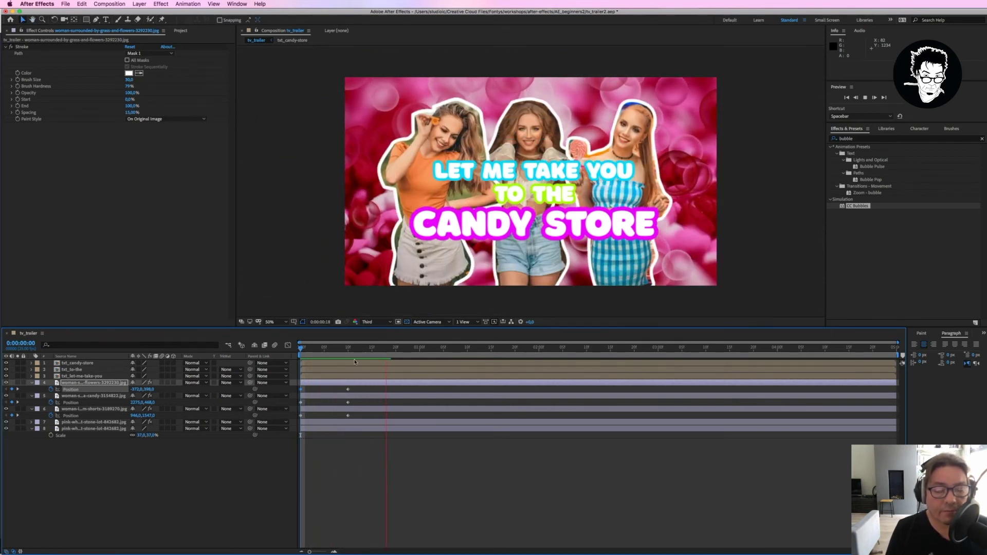
{"action": "key", "text": "space"}
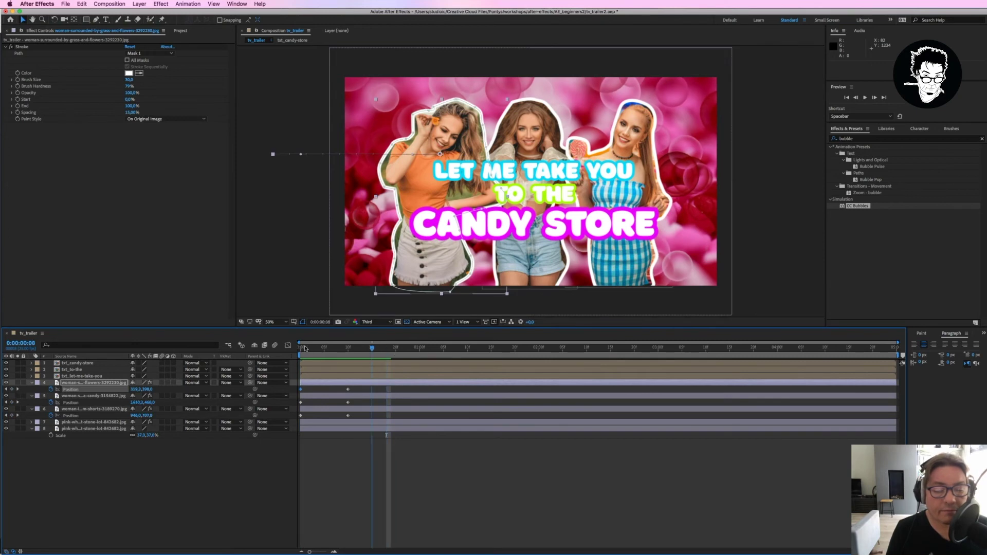
{"action": "key", "text": "Home"}
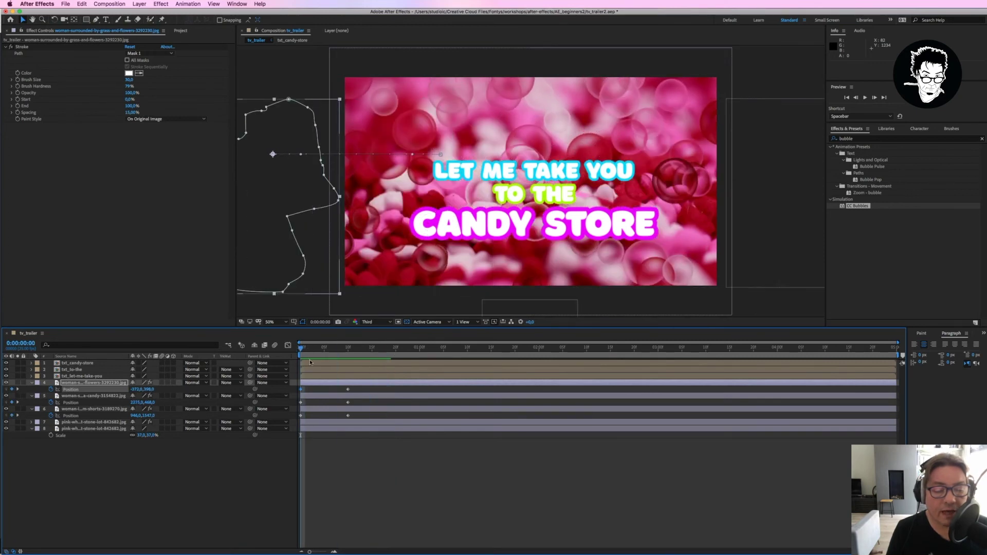
{"action": "key", "text": "space"}
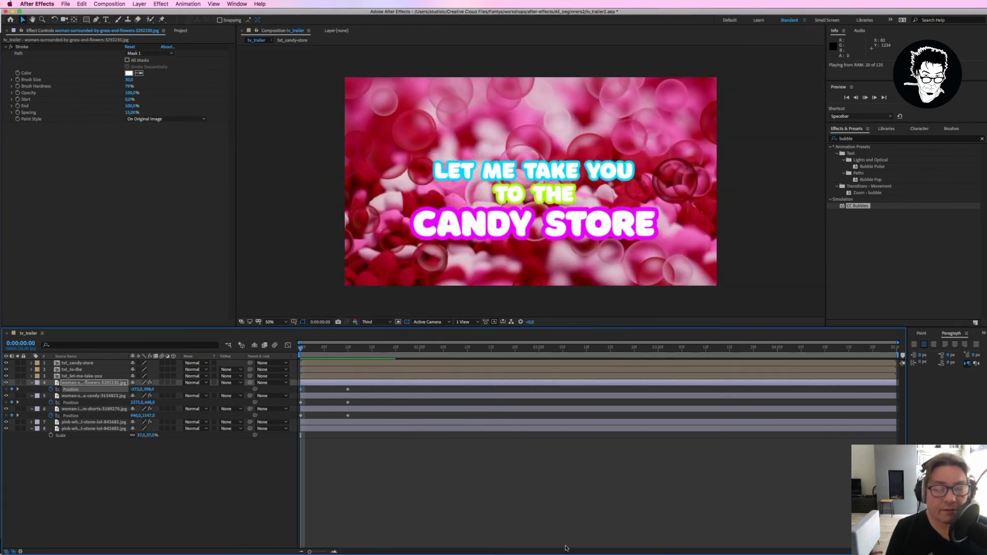
{"action": "key", "text": "space"}
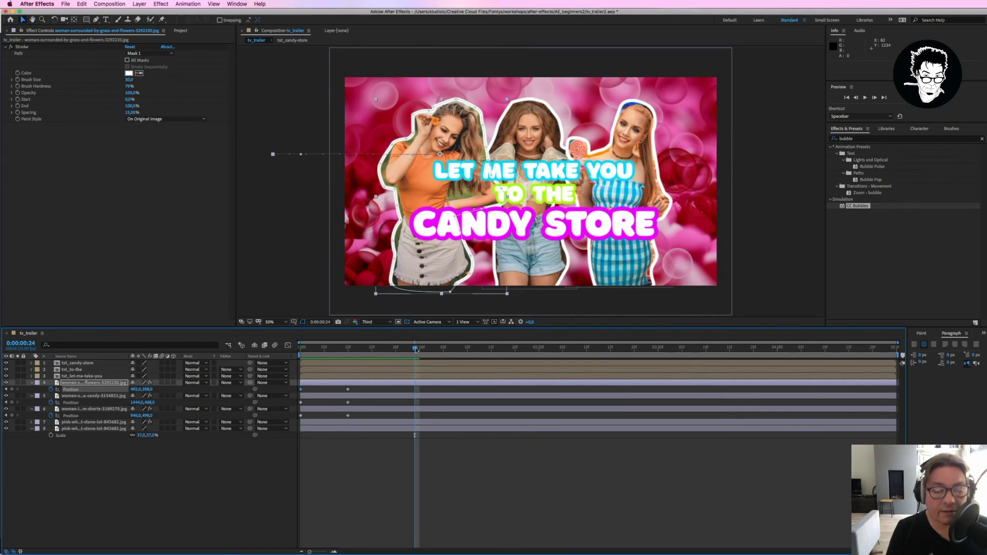
{"action": "key", "text": "space"}
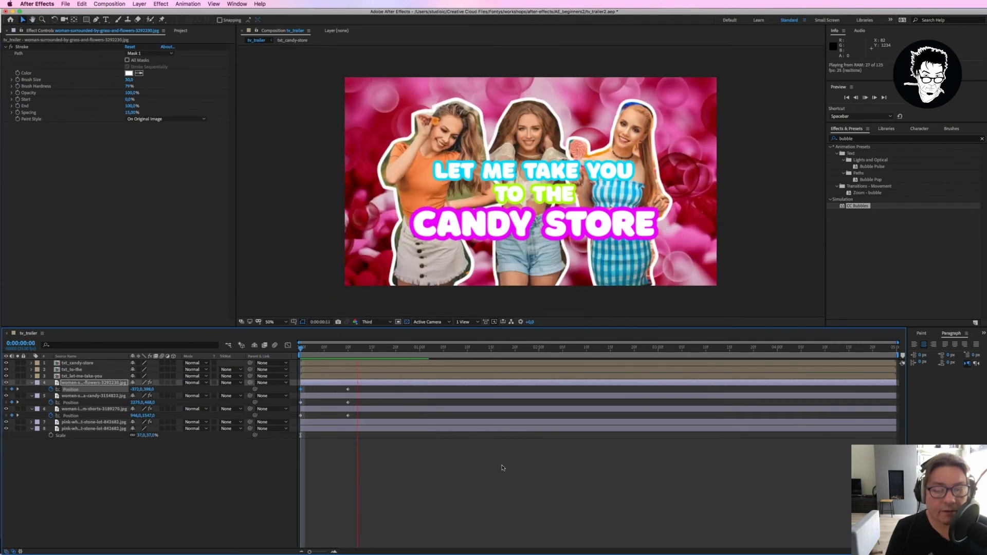
{"action": "key", "text": "space"}
{"action": "mouse_move", "coordinate": [423, 349]}
{"action": "left_mouse_down"}
{"action": "mouse_move", "coordinate": [298, 354]}
{"action": "mouse_move", "coordinate": [350, 357]}
{"action": "left_mouse_up"}
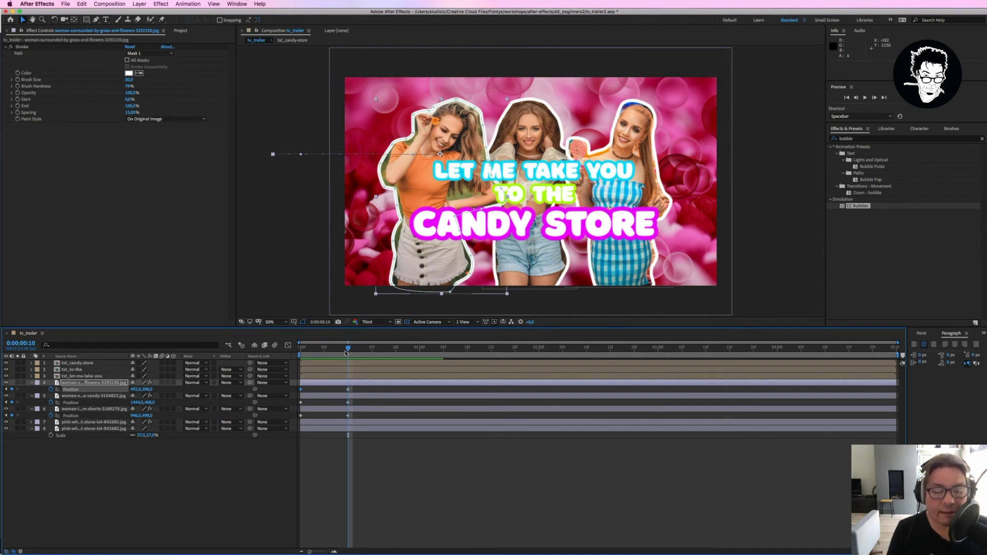
At frame 8, push the left woman further right and the right woman further left
{"action": "left_click_drag", "start_coordinate": [346, 353], "coordinate": [338, 352]}
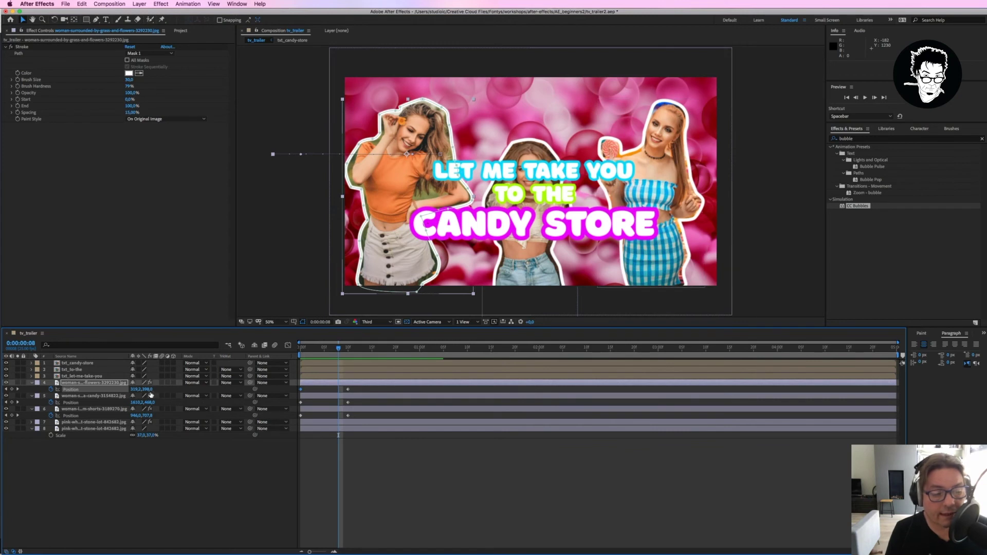
{"action": "left_click_drag", "start_coordinate": [136, 390], "coordinate": [280, 385]}
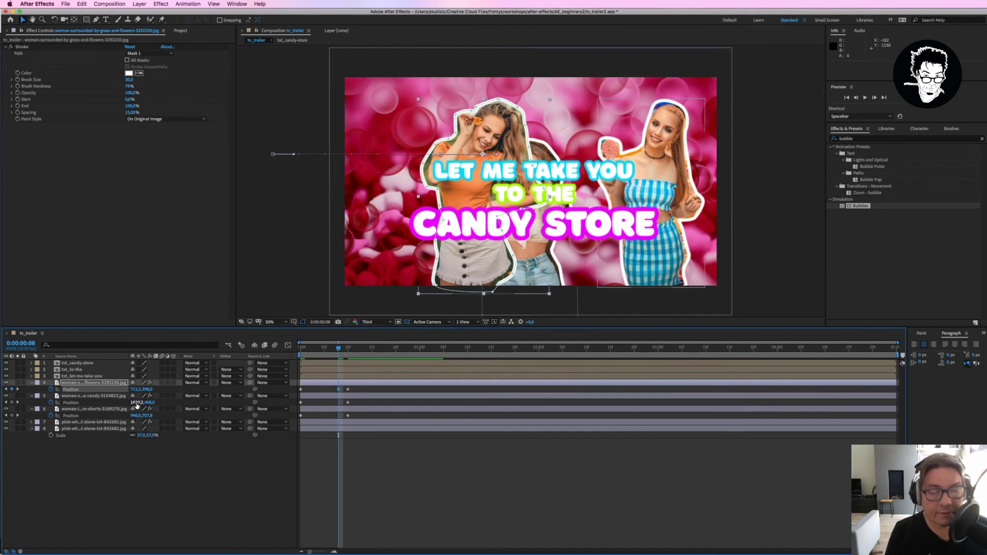
{"action": "left_click_drag", "start_coordinate": [136, 402], "coordinate": [1, 416]}
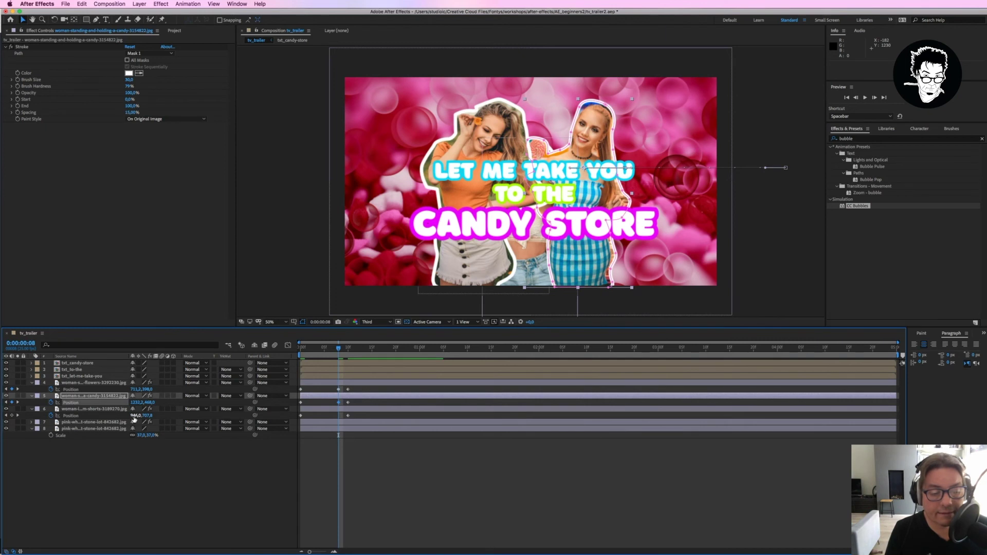
Undo an accidental sideways shift, raise the middle woman higher, and play the animation
{"action": "left_click_drag", "start_coordinate": [136, 415], "coordinate": [172, 415]}
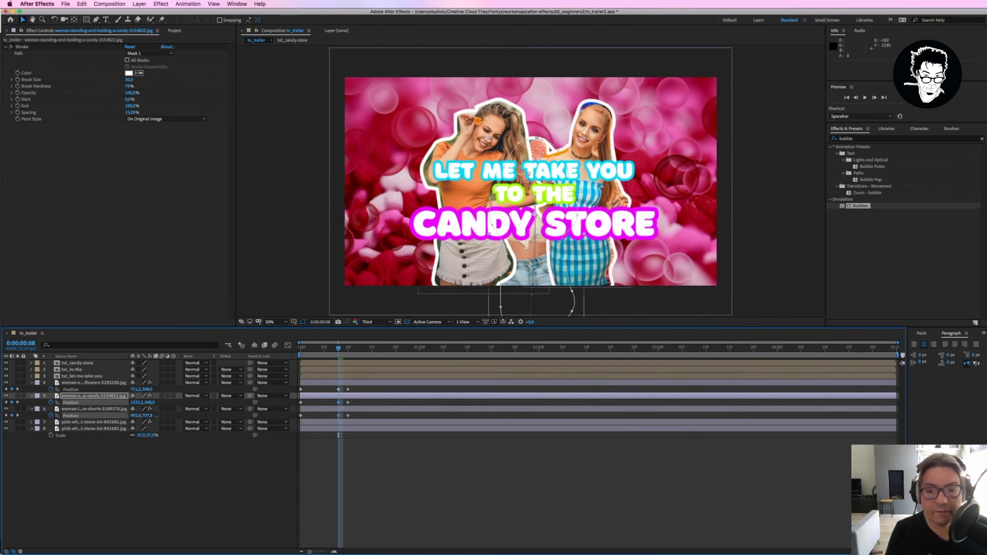
{"action": "key", "text": "super+z"}
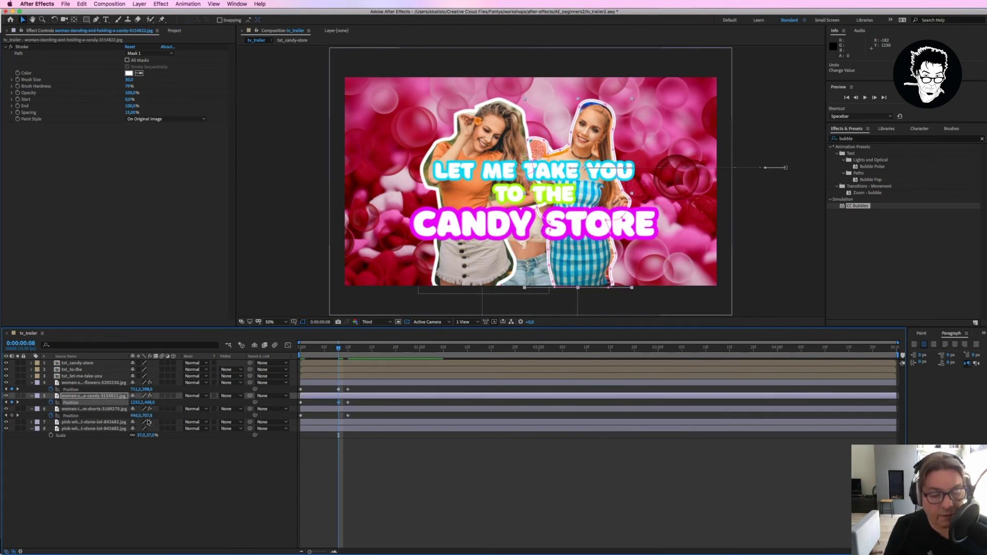
{"action": "key", "text": "super+z"}
{"action": "key", "text": "super+z"}
{"action": "mouse_move", "coordinate": [146, 415]}
{"action": "left_mouse_down"}
{"action": "mouse_move", "coordinate": [98, 415]}
{"action": "mouse_move", "coordinate": [160, 416]}
{"action": "left_mouse_up"}
{"action": "left_click", "coordinate": [293, 409]}
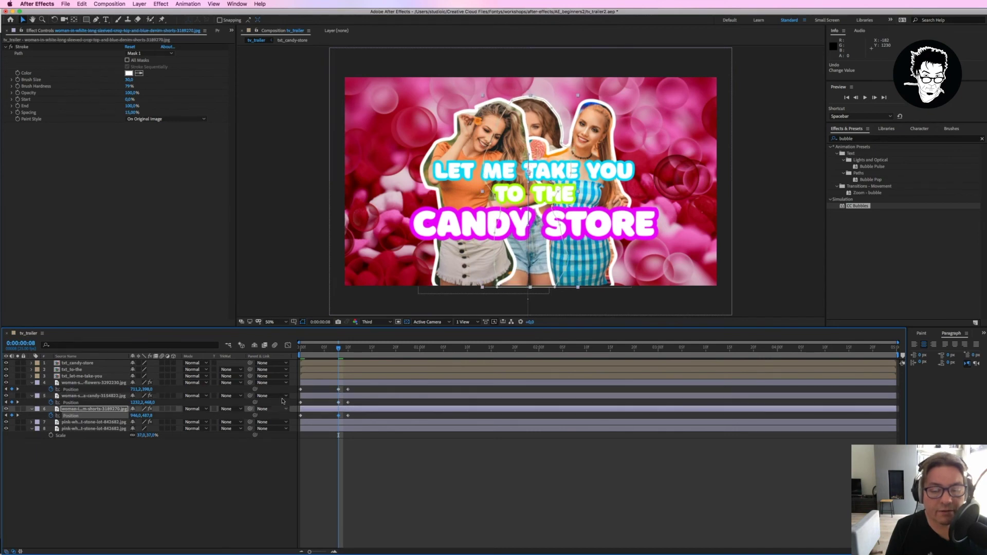
{"action": "key", "text": "space"}
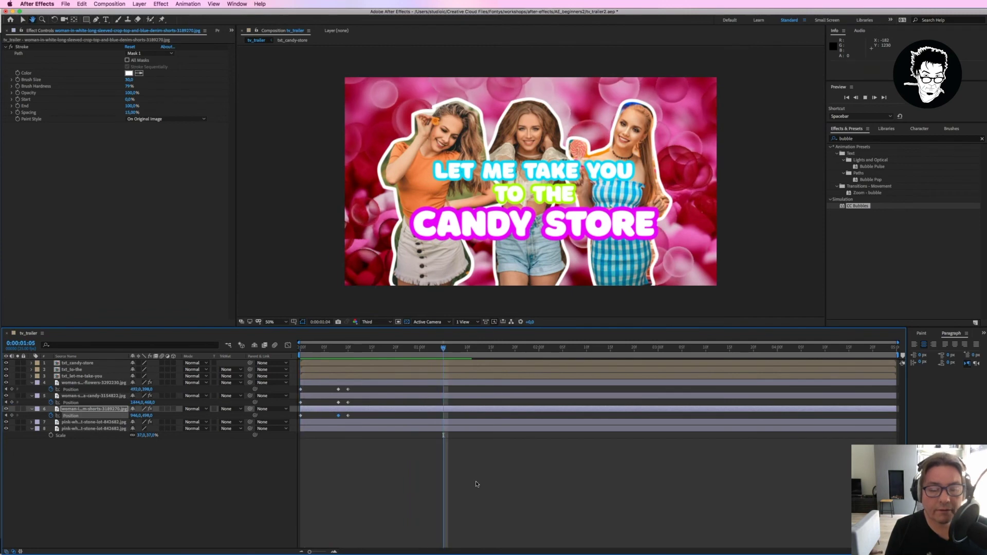
Preview the animation, then stop and step forward to frame 10
{"action": "key", "text": "space"}
{"action": "key", "text": "space"}
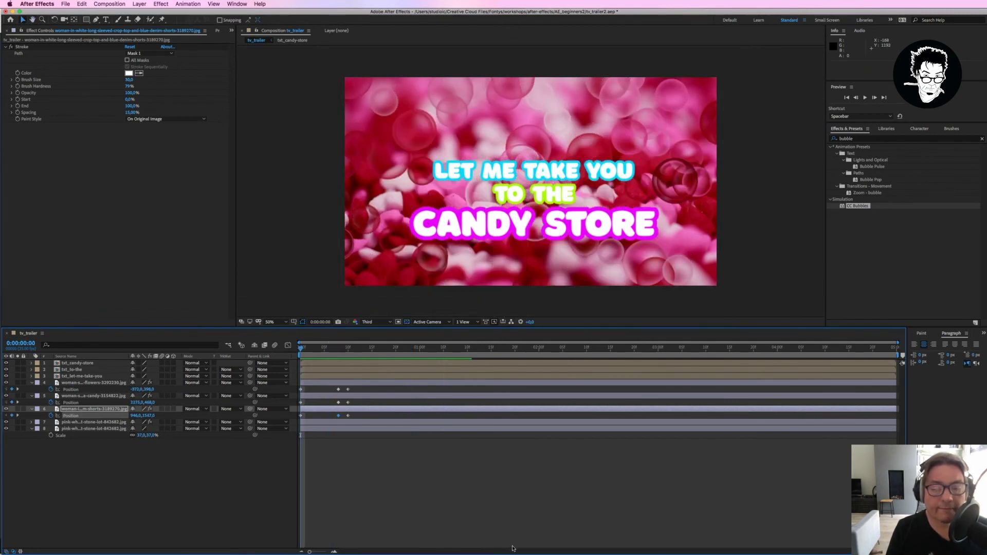
{"action": "left_click", "coordinate": [420, 348]}
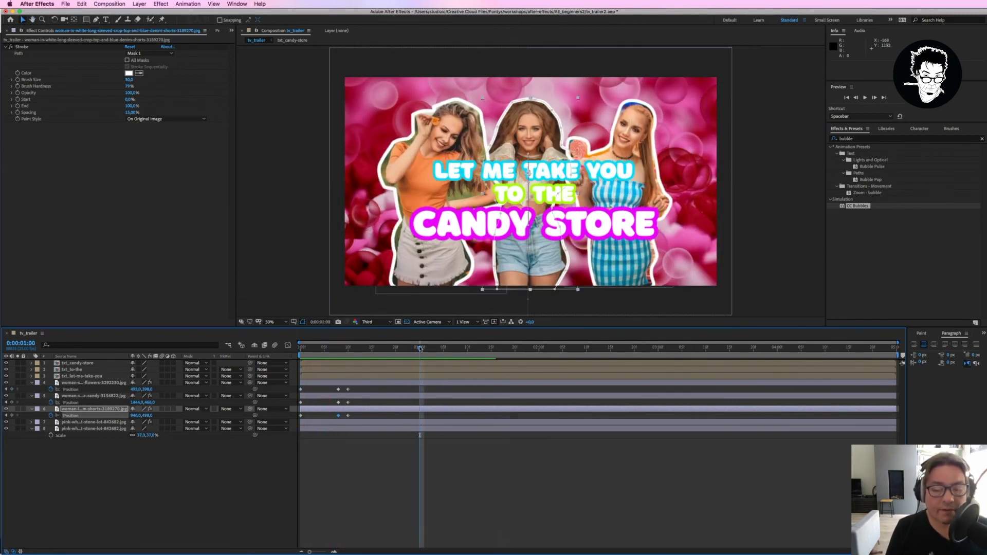
{"action": "key", "text": "space"}
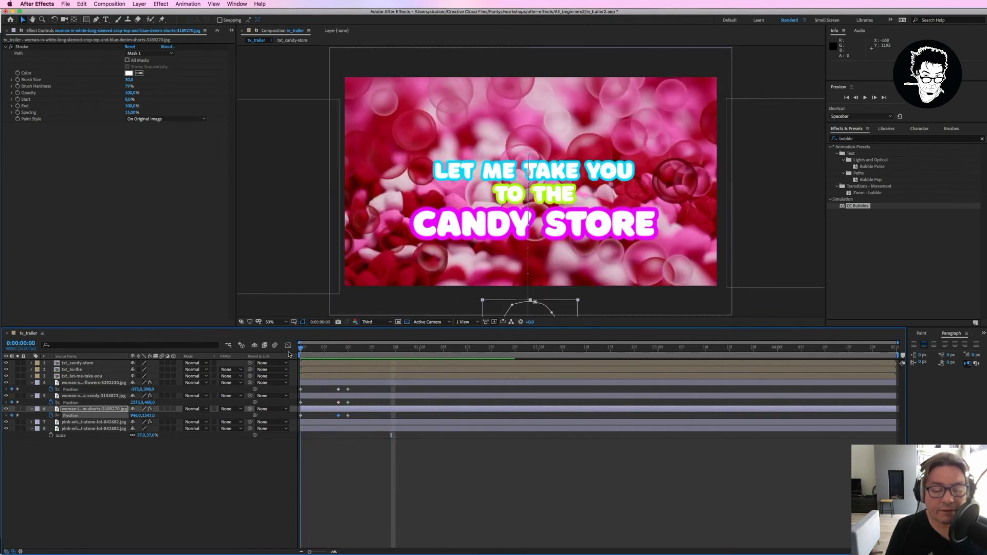
{"action": "left_click", "coordinate": [329, 348]}
{"action": "key", "text": "Page_Down"}
{"action": "key", "text": "Page_Down"}
{"action": "key", "text": "Page_Down"}
{"action": "key", "text": "Page_Down"}
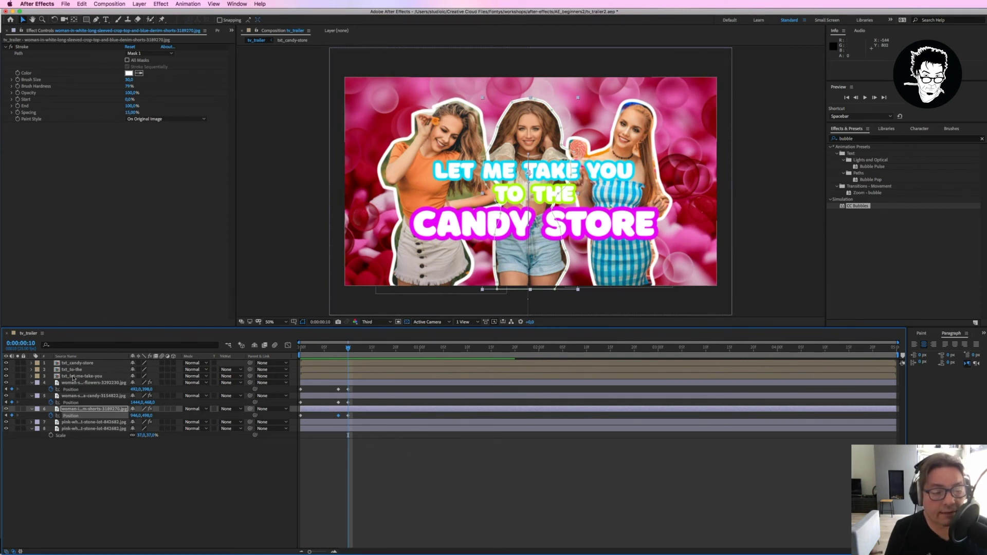
Show LET ME TAKE YOU's Position and check its landing around frame 11
{"action": "left_click", "coordinate": [75, 377]}
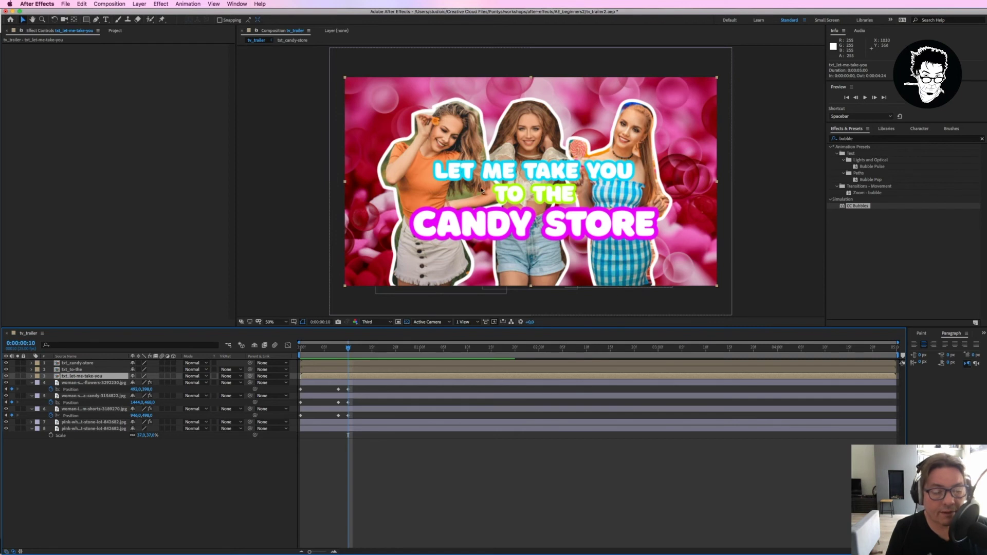
{"action": "key", "text": "p"}
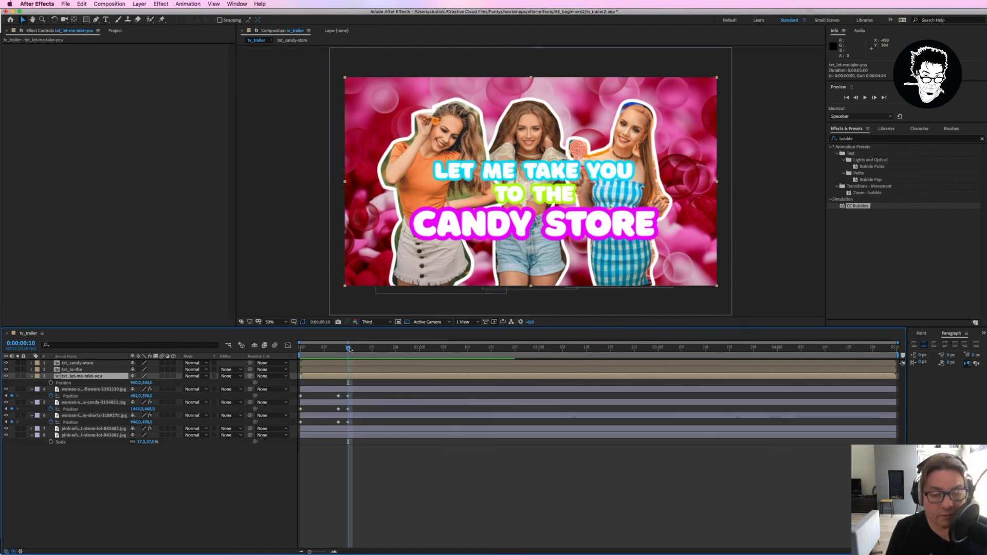
{"action": "left_click_drag", "start_coordinate": [349, 349], "coordinate": [355, 352]}
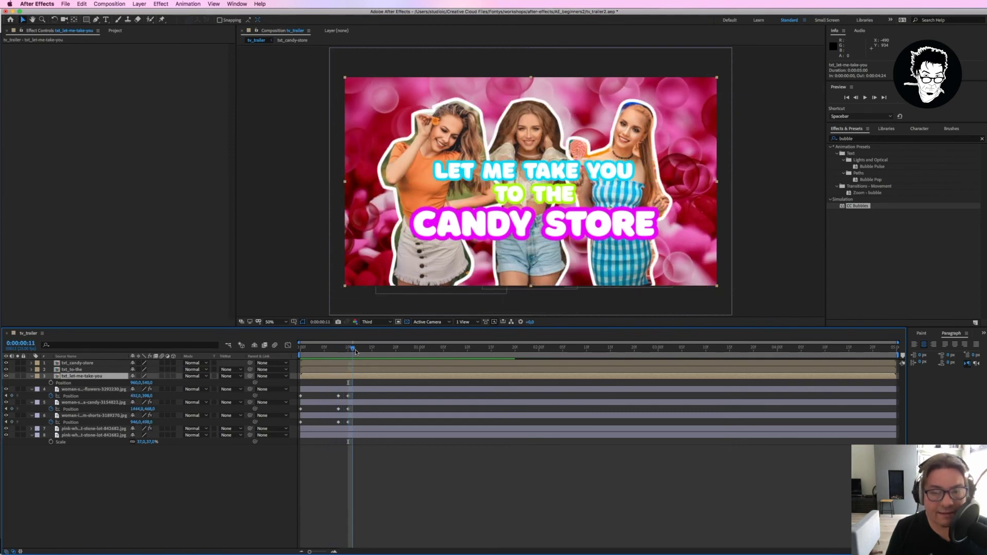
{"action": "left_click_drag", "start_coordinate": [351, 349], "coordinate": [353, 351]}
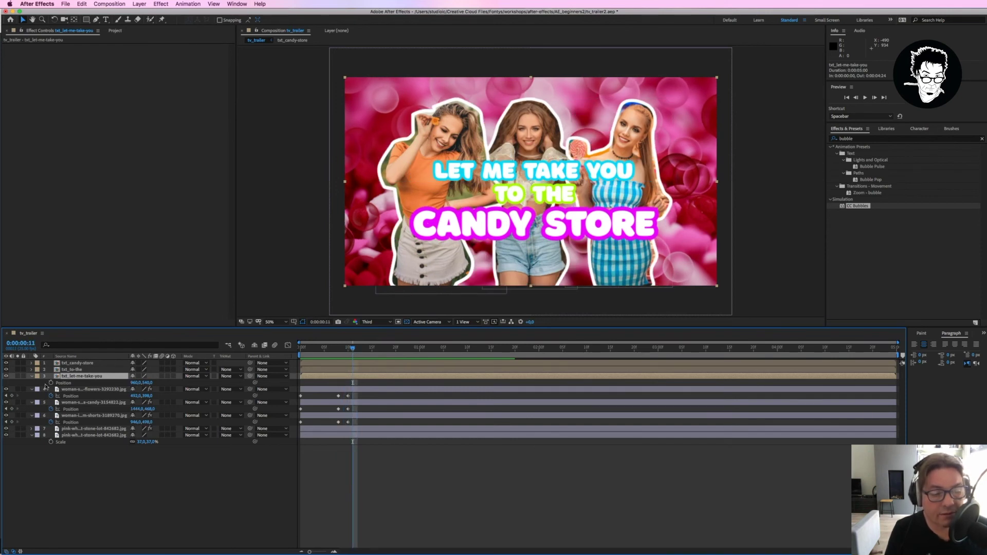
{"action": "left_click_drag", "start_coordinate": [352, 350], "coordinate": [301, 350]}
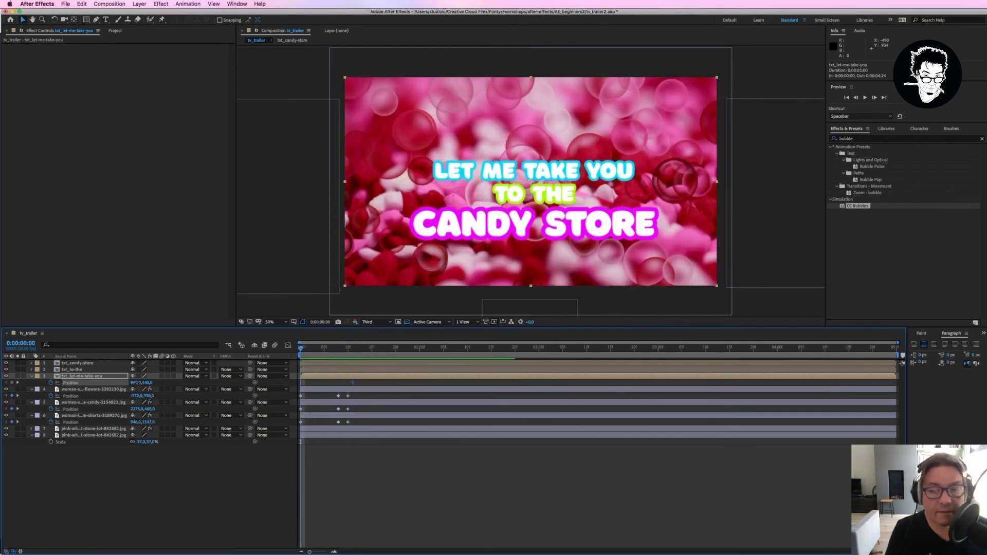
At frame 0, set LET ME TAKE YOU to 960, 179, push it above the frame, and preview
{"action": "left_click_drag", "start_coordinate": [135, 382], "coordinate": [172, 383]}
{"action": "type", "text": "960"}
{"action": "key", "text": "Tab"}
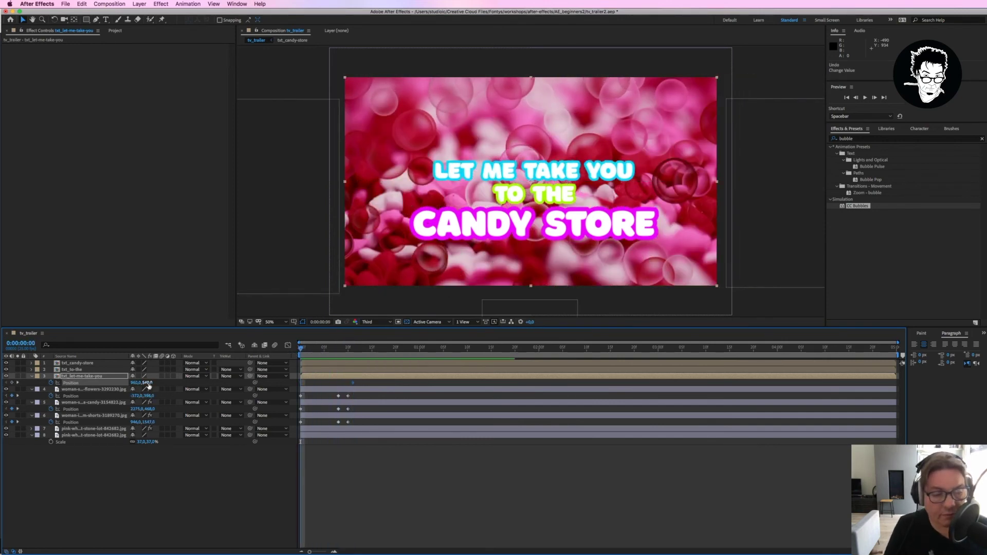
{"action": "type", "text": "179"}
{"action": "key", "text": "Return"}
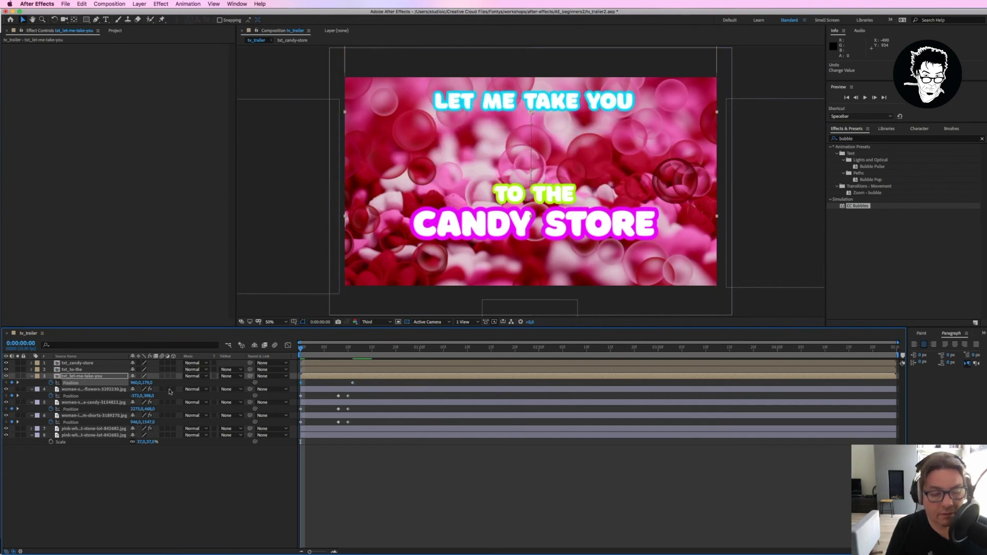
{"action": "left_click_drag", "start_coordinate": [148, 383], "coordinate": [93, 383]}
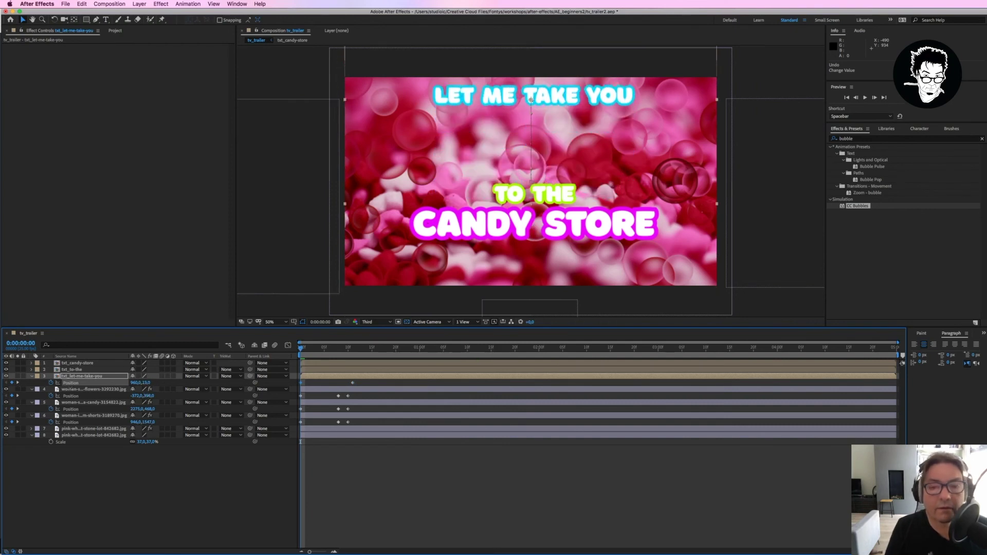
{"action": "key", "text": "space"}
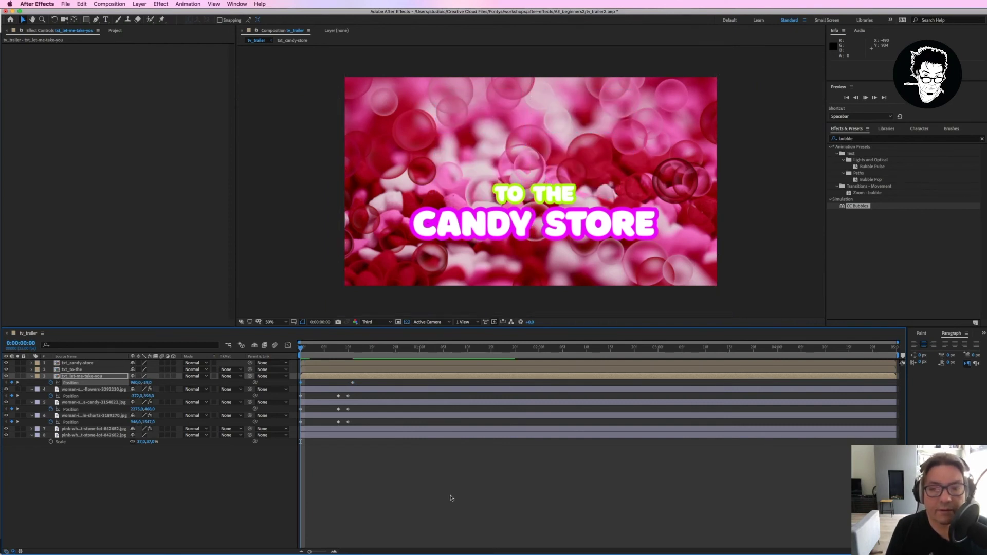
{"action": "key", "text": "space"}
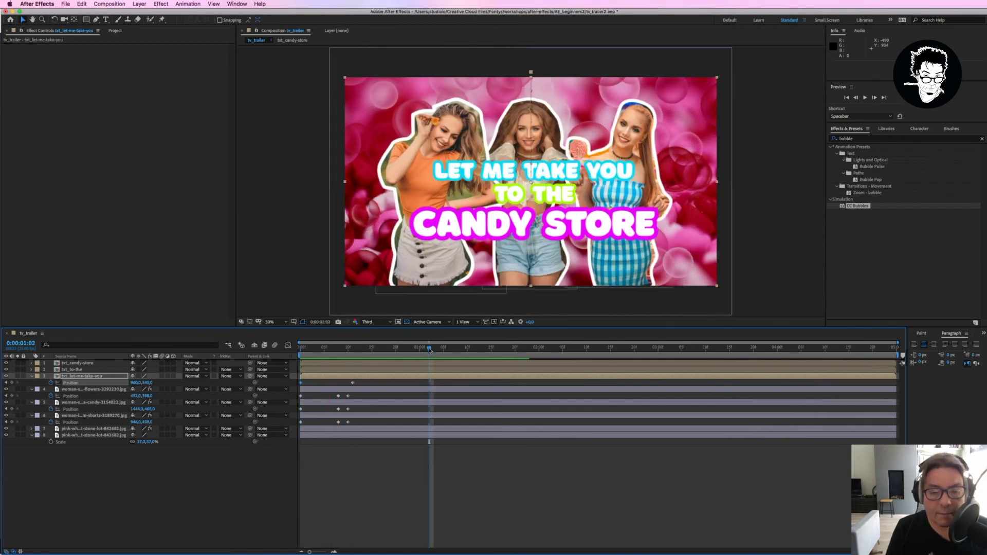
{"action": "left_click_drag", "start_coordinate": [430, 350], "coordinate": [349, 362]}
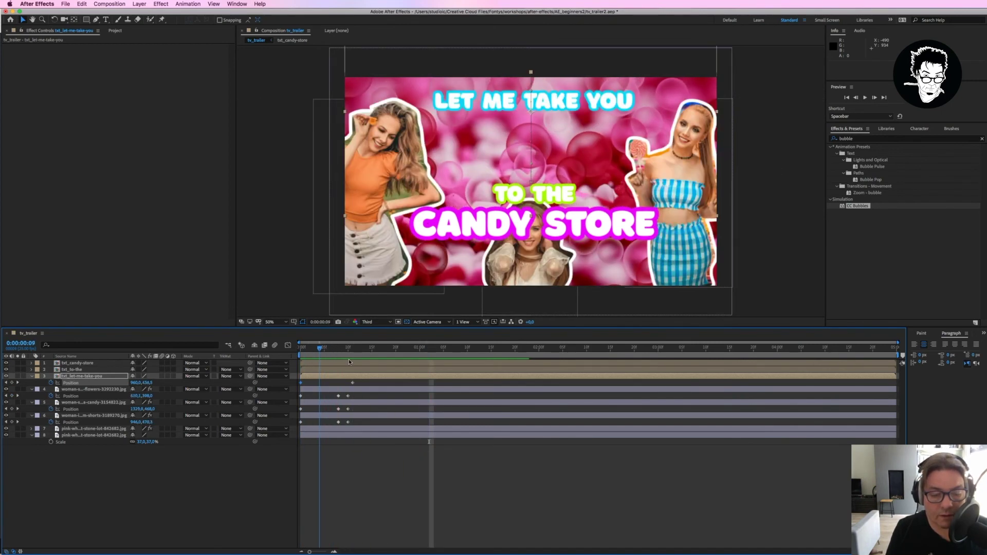
Keyframe TO THE's position at frame 11, start it off the right edge, and preview
{"action": "left_click", "coordinate": [319, 369]}
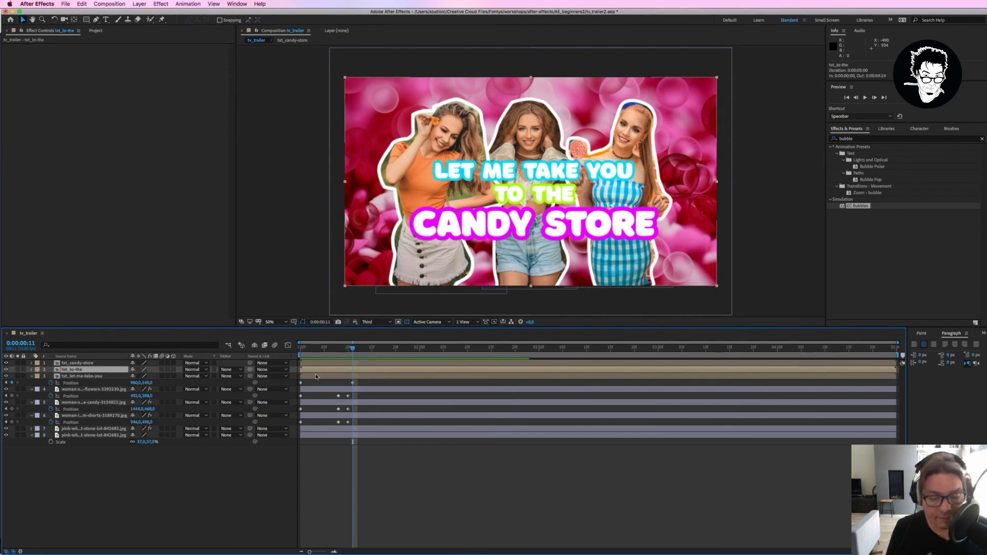
{"action": "key", "text": "p"}
{"action": "left_click", "coordinate": [51, 376]}
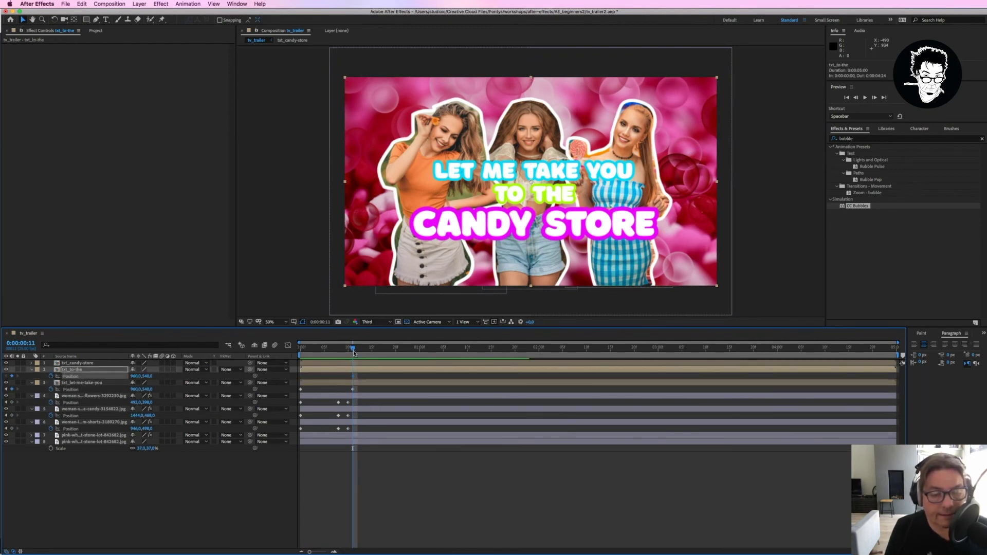
{"action": "key", "text": "Home"}
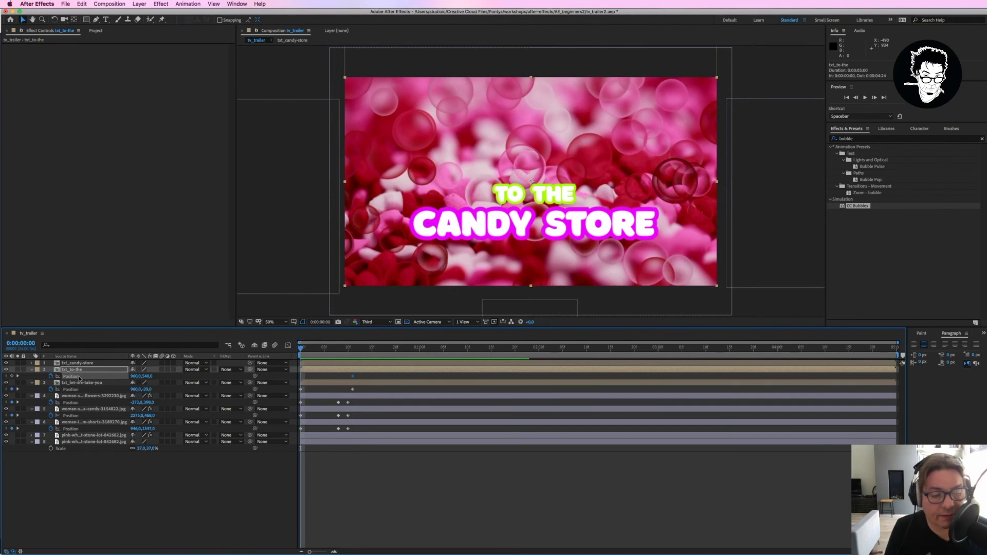
{"action": "left_click_drag", "start_coordinate": [532, 181], "coordinate": [741, 181]}
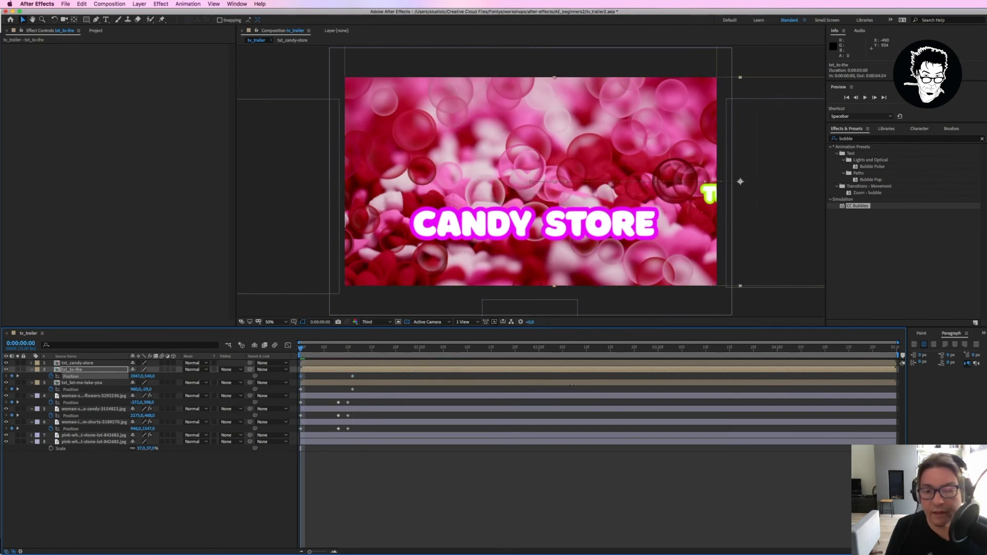
{"action": "key", "text": "space"}
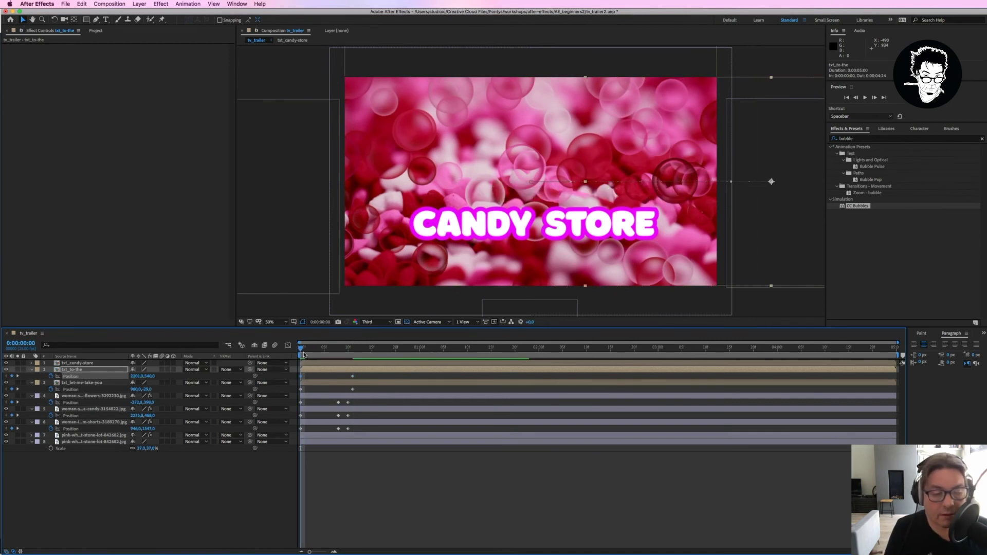
{"action": "left_click_drag", "start_coordinate": [303, 353], "coordinate": [353, 355]}
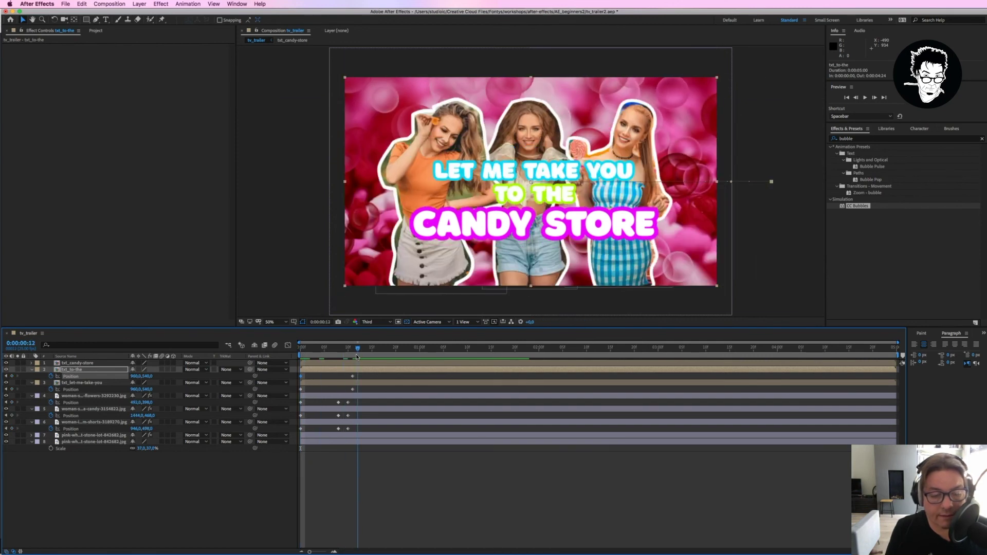
{"action": "left_click", "coordinate": [338, 364]}
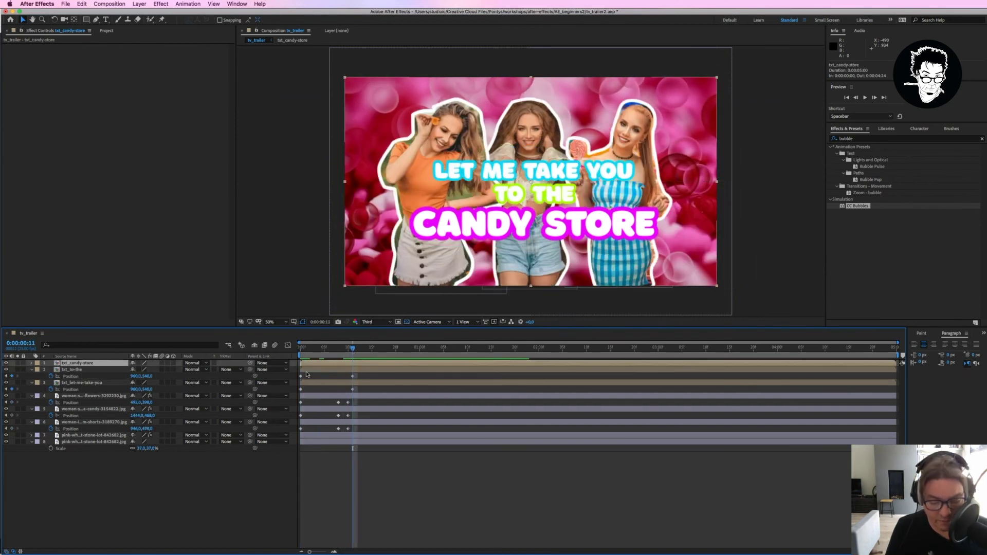
{"action": "key", "text": "p"}
{"action": "left_click", "coordinate": [51, 369]}
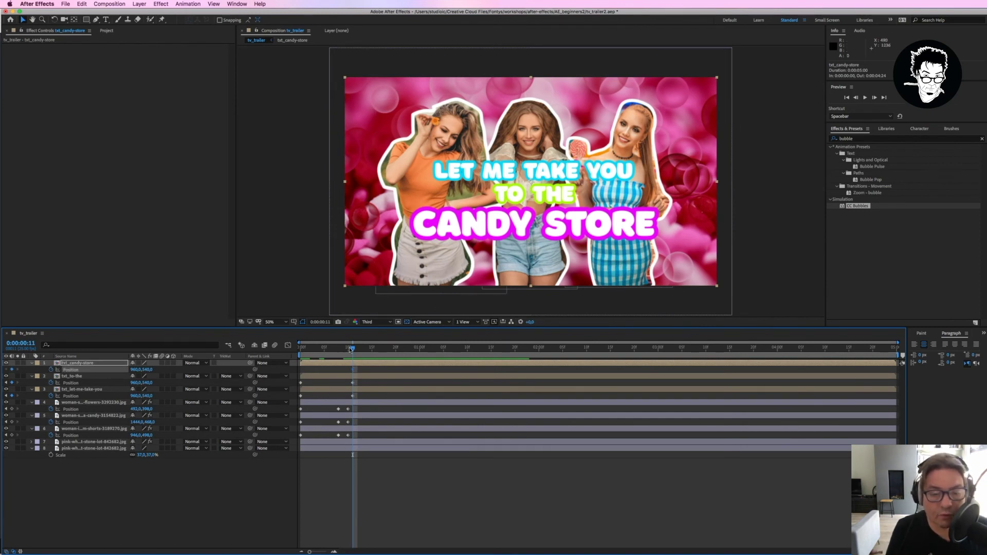
{"action": "left_click_drag", "start_coordinate": [323, 351], "coordinate": [264, 352]}
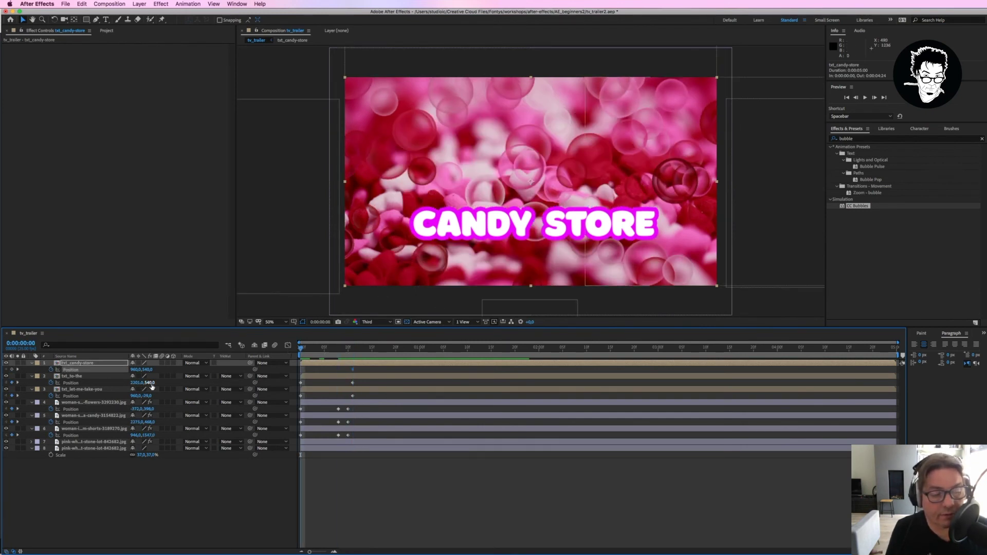
{"action": "left_click_drag", "start_coordinate": [530, 182], "coordinate": [531, 275]}
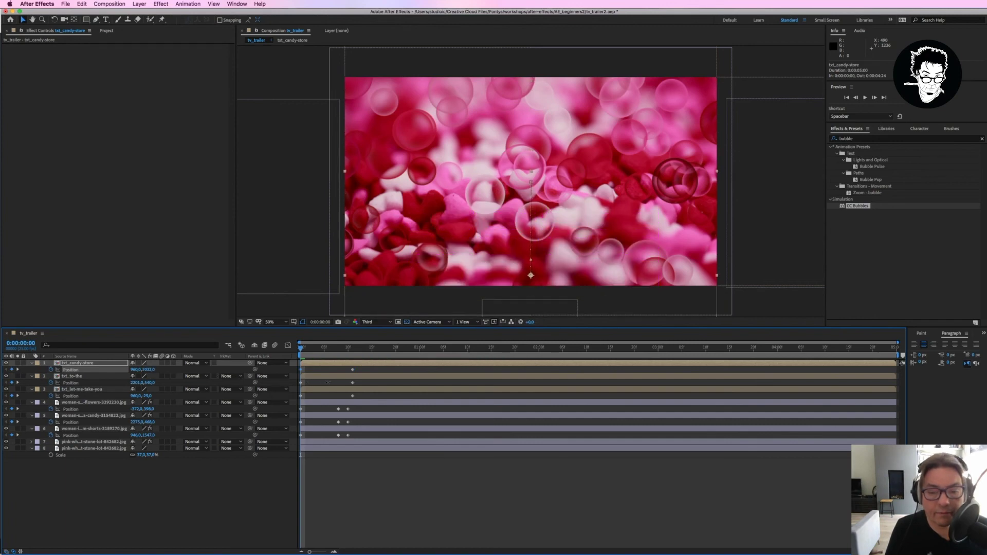
{"action": "key", "text": "space"}
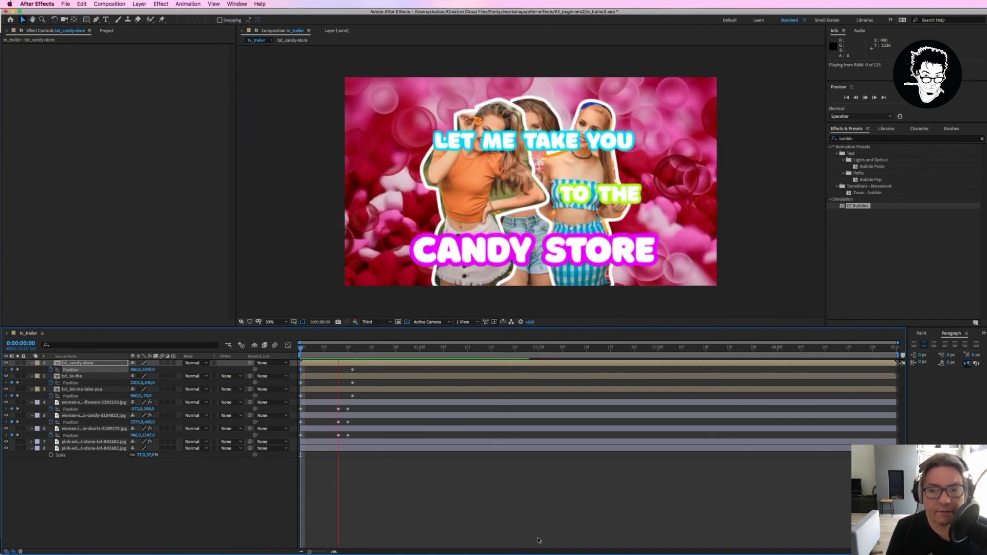
{"action": "key", "text": "space"}
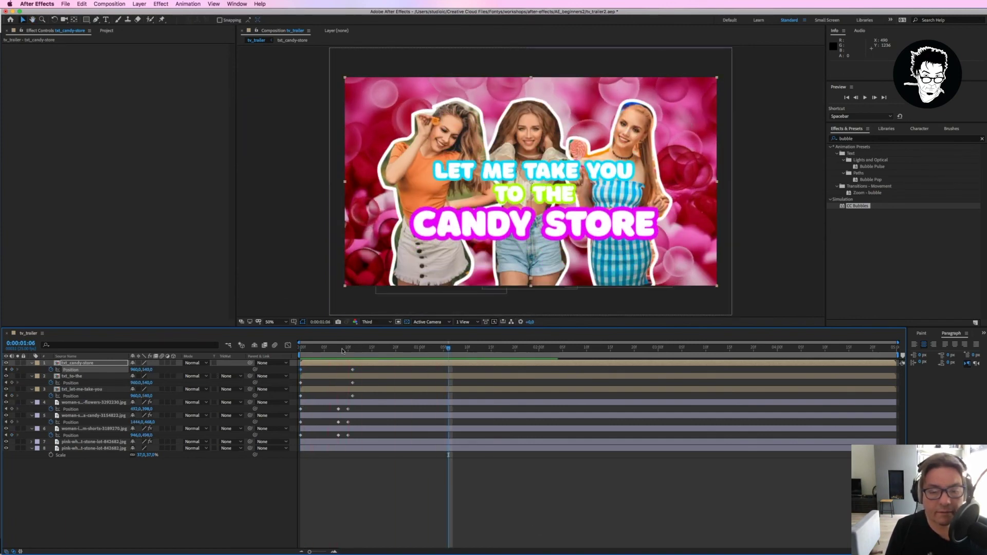
{"action": "key", "text": "space"}
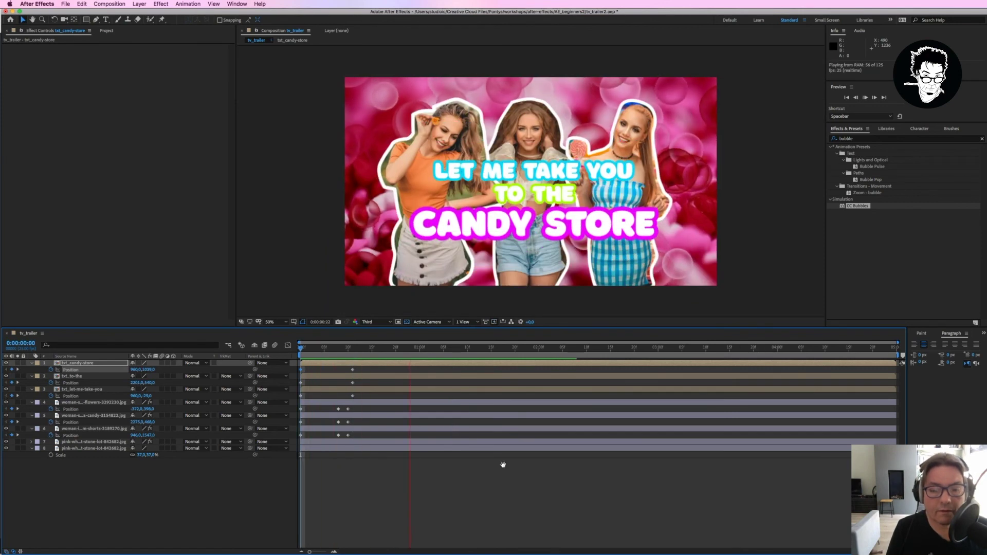
{"action": "key", "text": "space"}
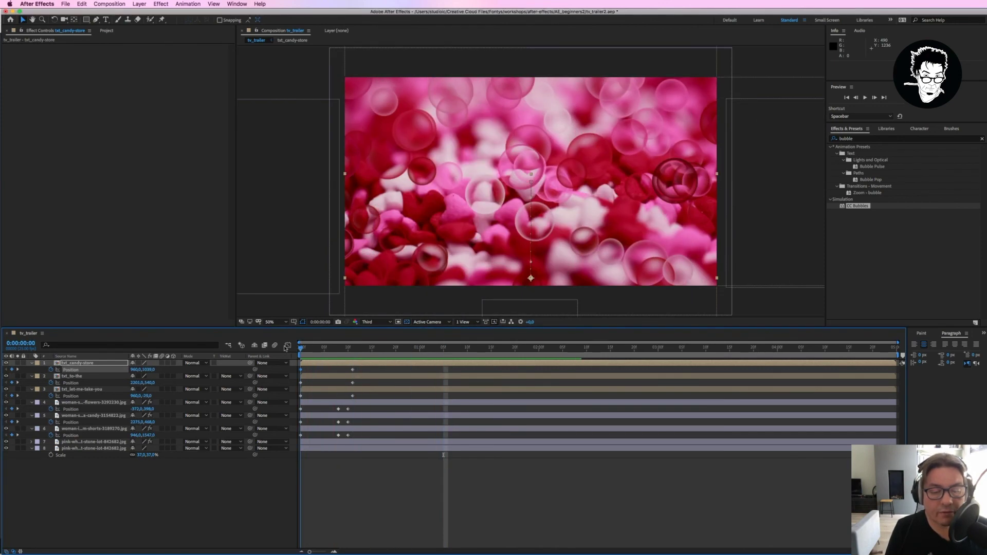
{"action": "key", "text": "space"}
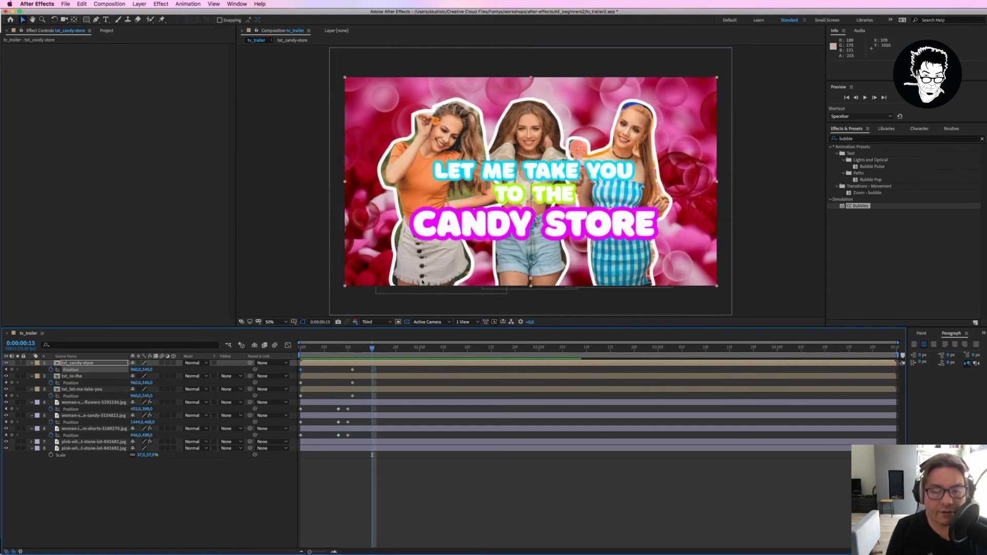
{"action": "key", "text": "space"}
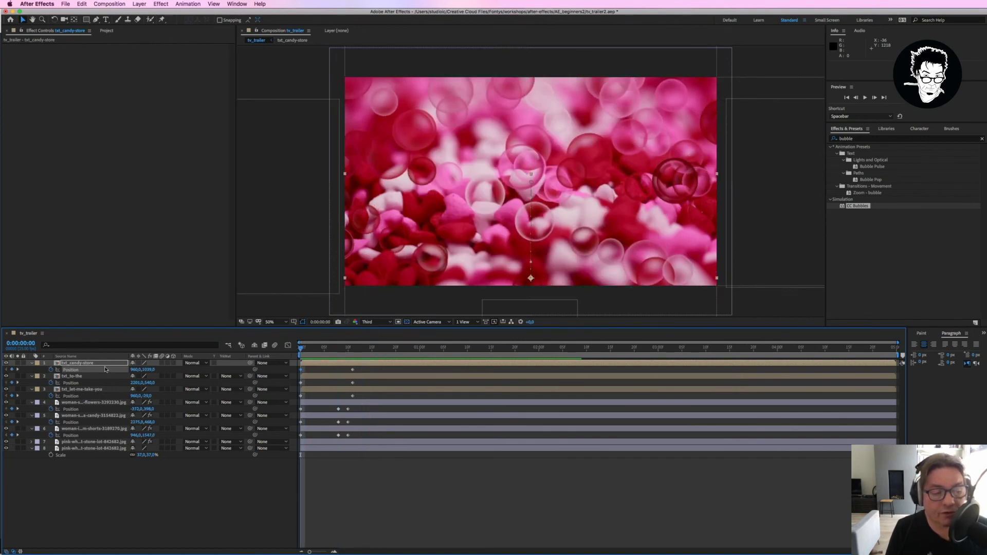
{"action": "left_click", "coordinate": [85, 365]}
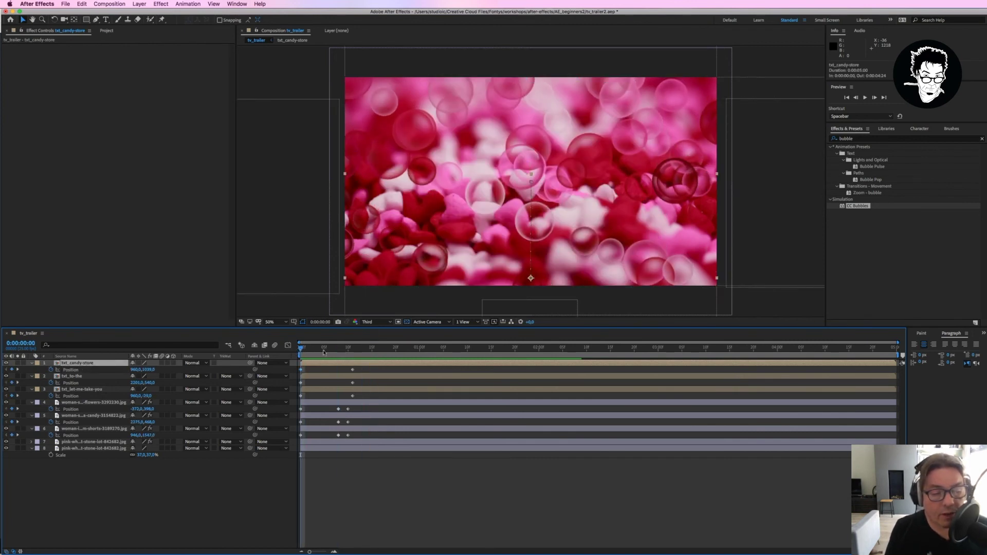
{"action": "key", "text": "space"}
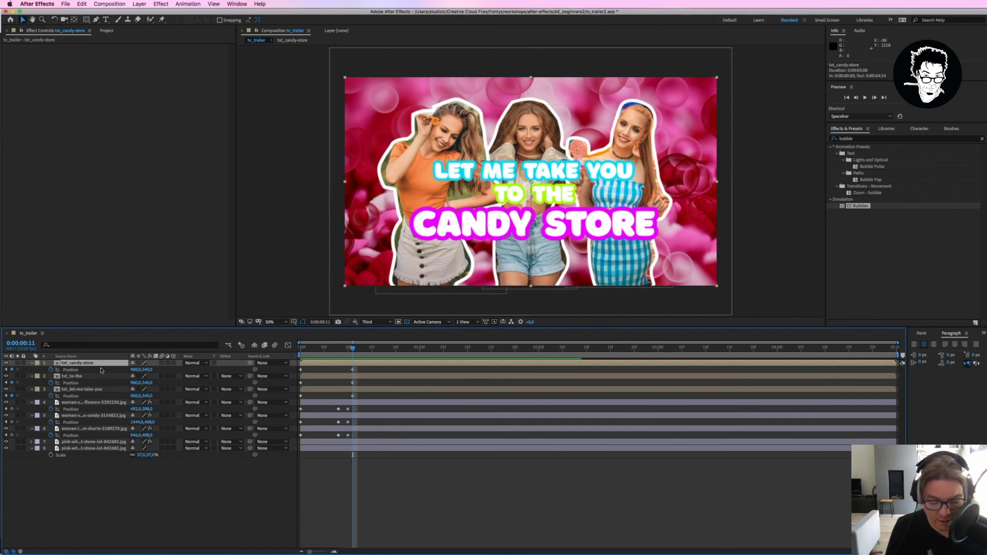
Enable CANDY STORE's Scale keyframes and add a 100% keyframe at frame 8
{"action": "key", "text": "s"}
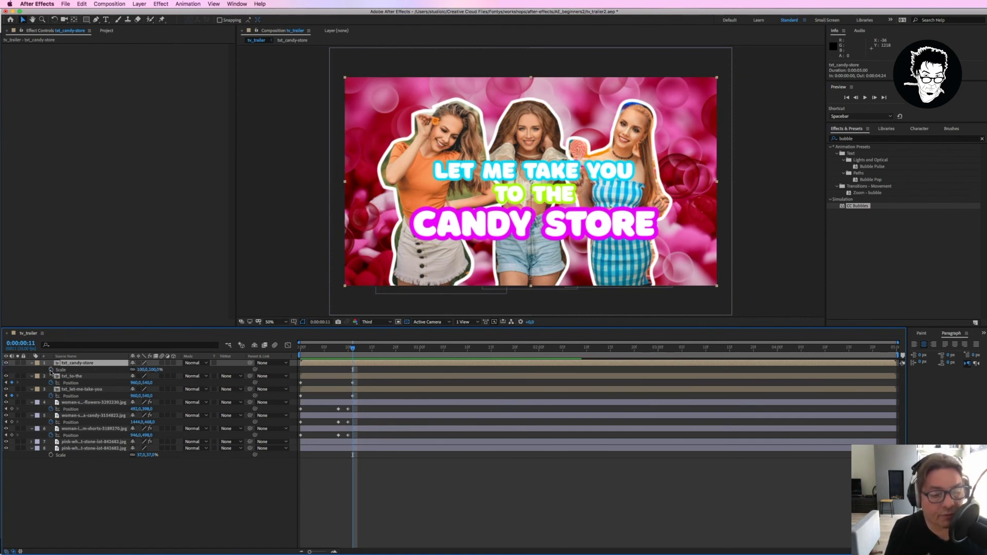
{"action": "left_click", "coordinate": [51, 370]}
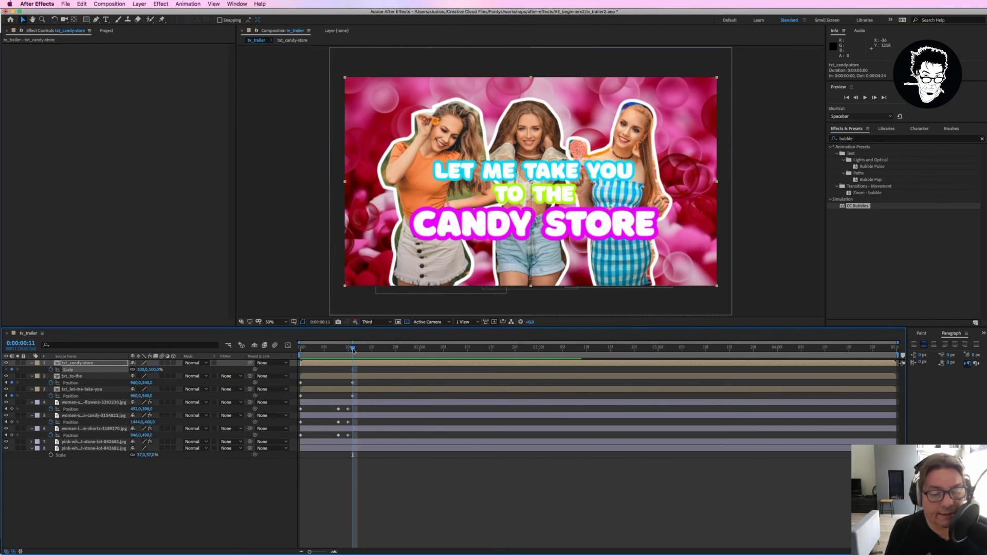
{"action": "left_click_drag", "start_coordinate": [353, 349], "coordinate": [338, 349]}
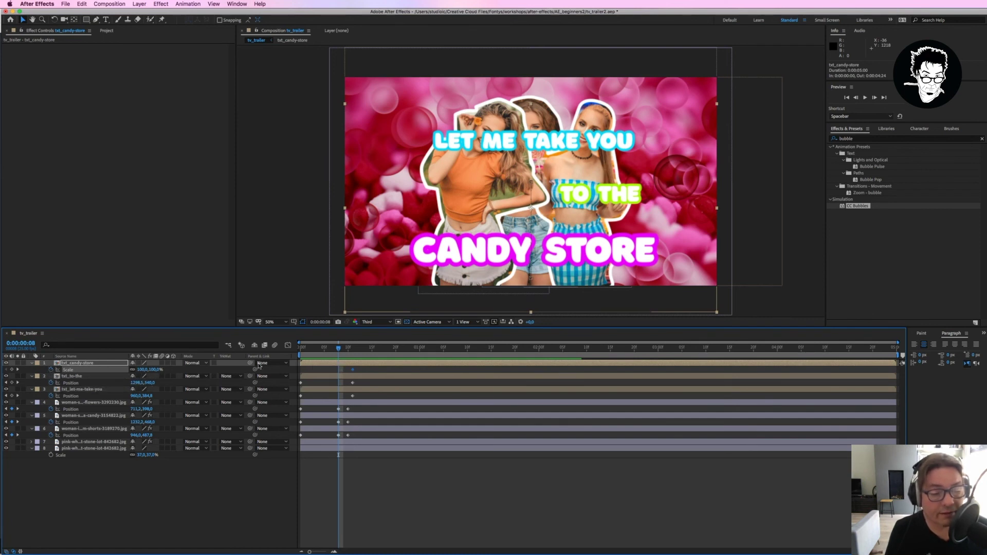
{"action": "left_click", "coordinate": [11, 370]}
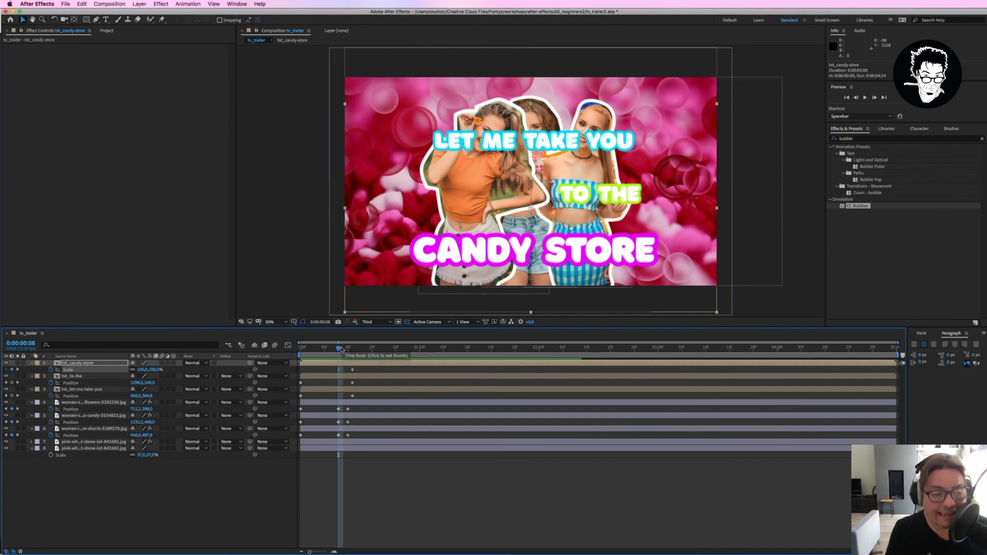
Enlarge CANDY STORE to about 163% at frame 9 and scrub to check the pop
{"action": "left_click_drag", "start_coordinate": [340, 347], "coordinate": [344, 349]}
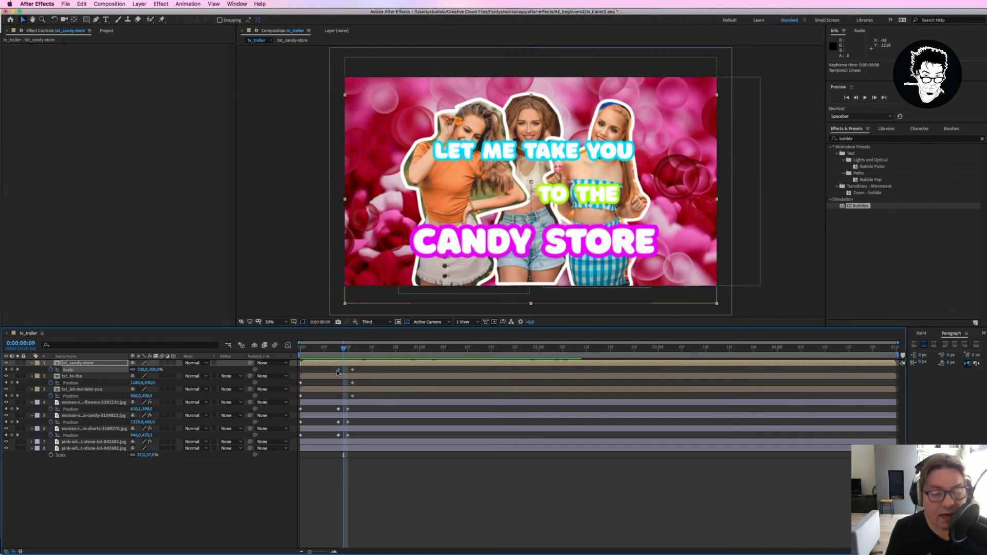
{"action": "left_click_drag", "start_coordinate": [343, 349], "coordinate": [343, 350]}
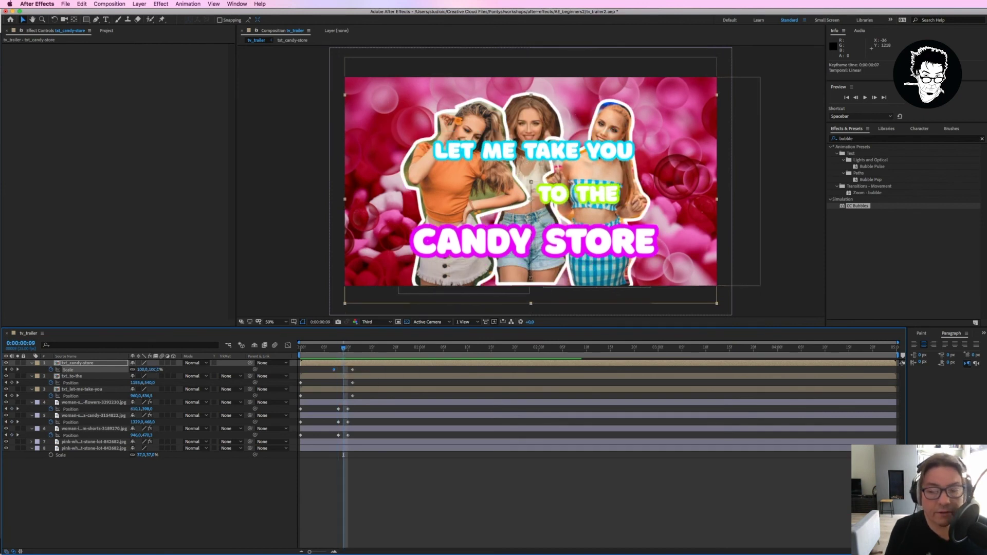
{"action": "left_click_drag", "start_coordinate": [149, 369], "coordinate": [185, 374]}
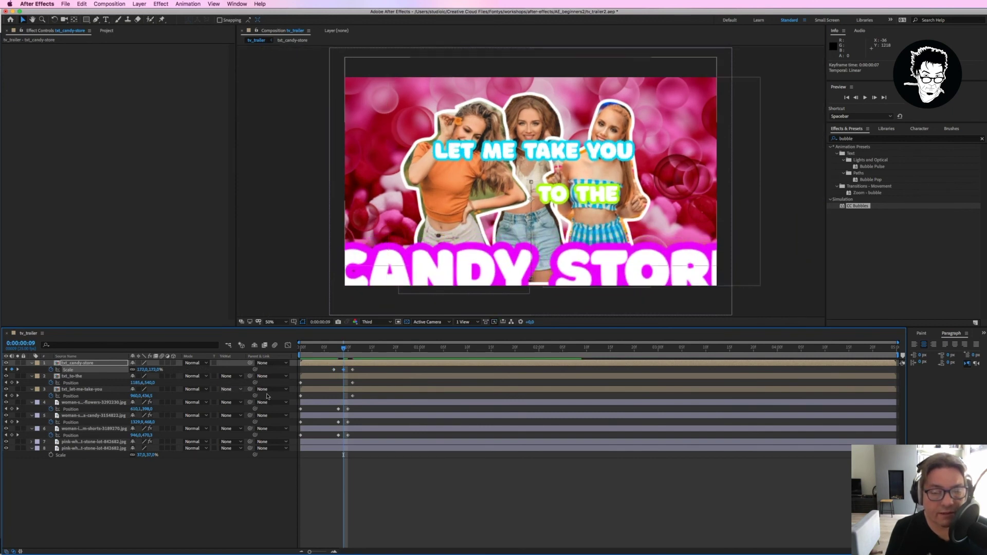
{"action": "mouse_move", "coordinate": [344, 350]}
{"action": "left_mouse_down"}
{"action": "mouse_move", "coordinate": [320, 349]}
{"action": "mouse_move", "coordinate": [348, 354]}
{"action": "left_mouse_up"}
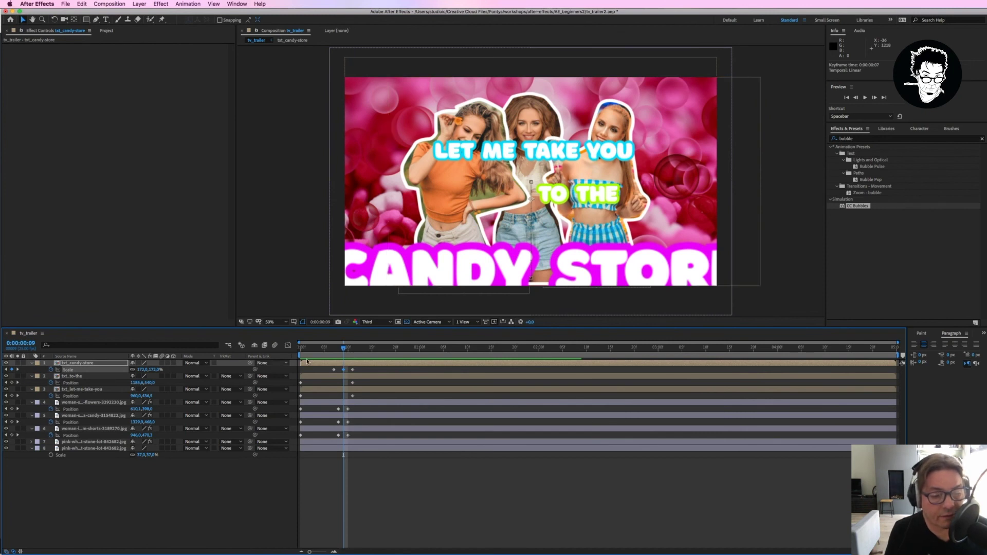
Show CANDY STORE's Position alongside Scale and keyframe it at frame 7
{"action": "left_click", "coordinate": [113, 363]}
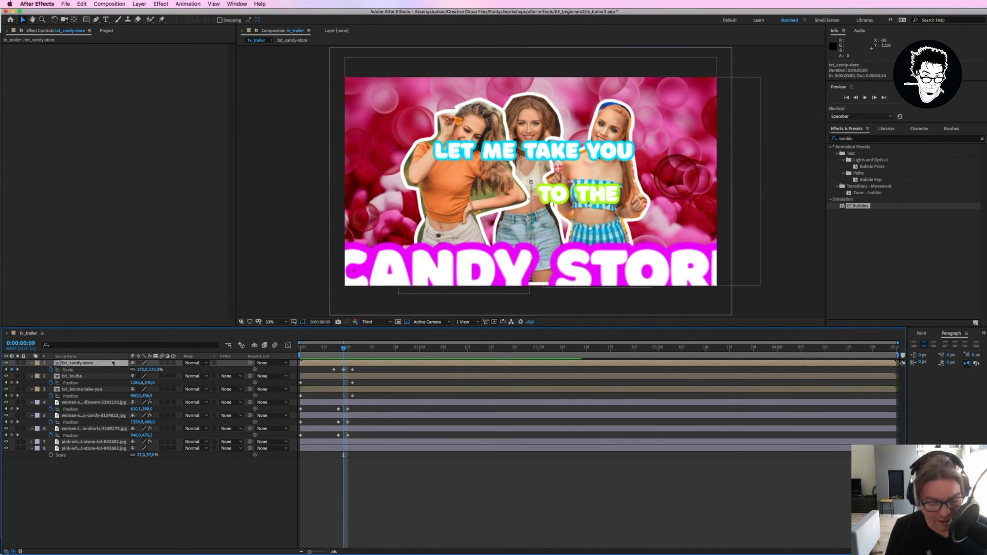
{"action": "key", "text": "shift+p"}
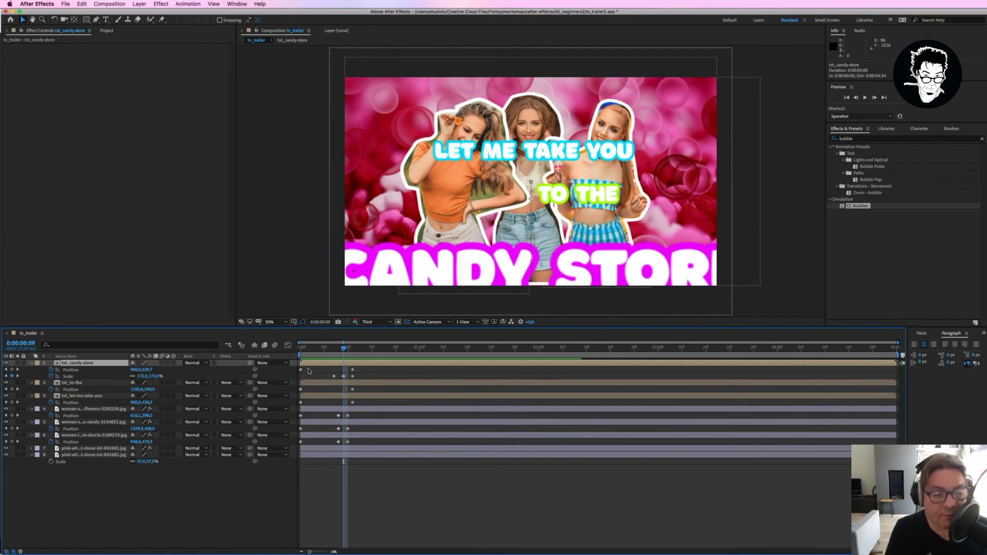
{"action": "left_click", "coordinate": [335, 349]}
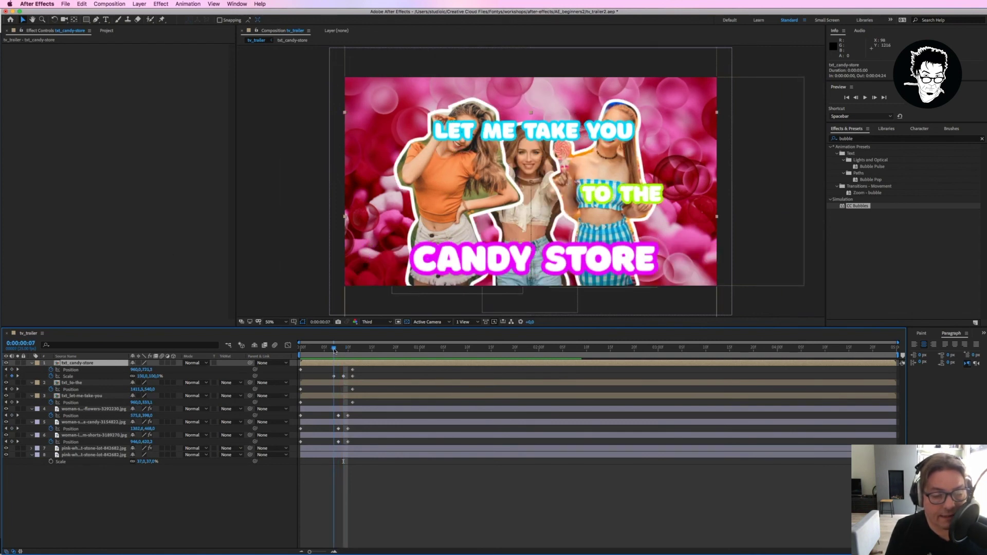
{"action": "left_click", "coordinate": [11, 370]}
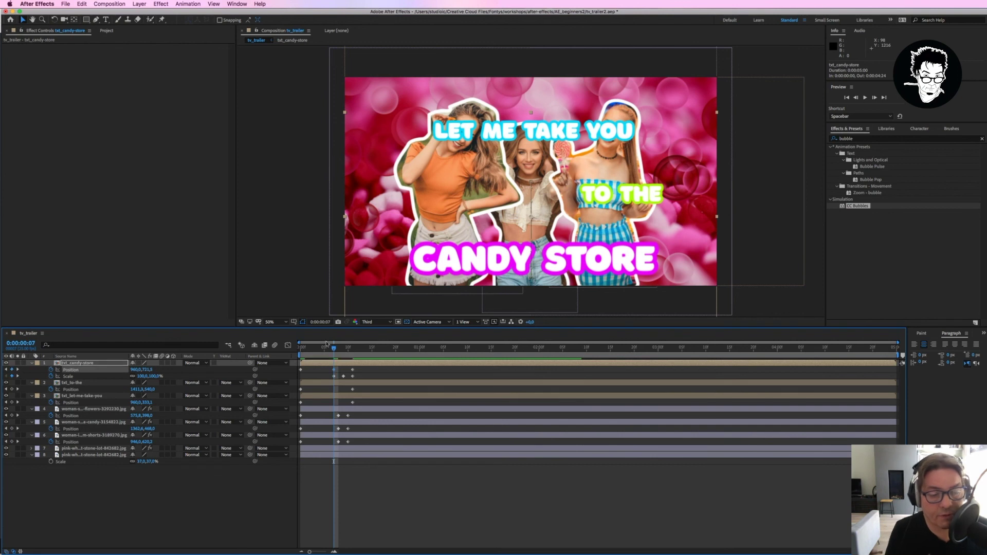
Move CANDY STORE lower at frame 9, undoing an accidental scale change
{"action": "left_click_drag", "start_coordinate": [337, 351], "coordinate": [344, 355]}
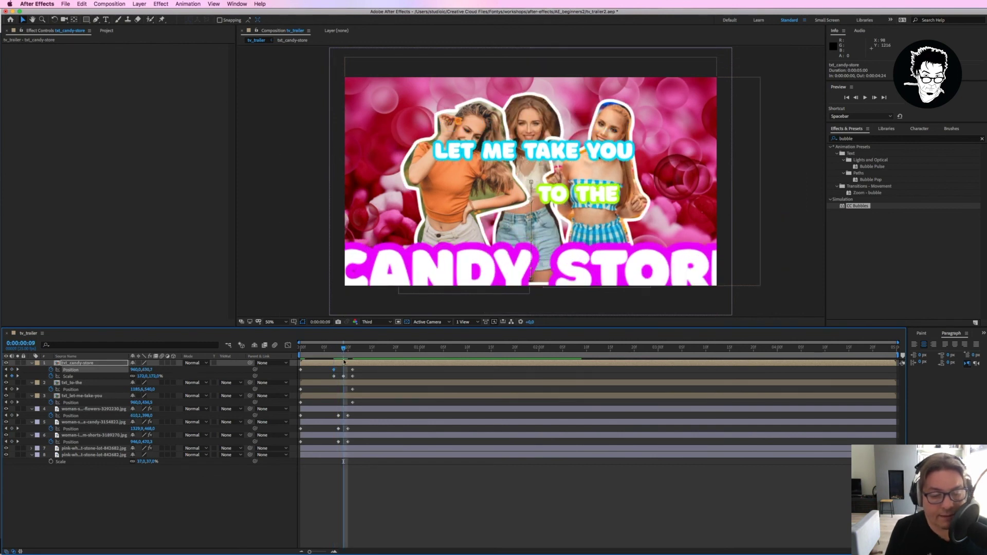
{"action": "left_click_drag", "start_coordinate": [151, 378], "coordinate": [162, 379]}
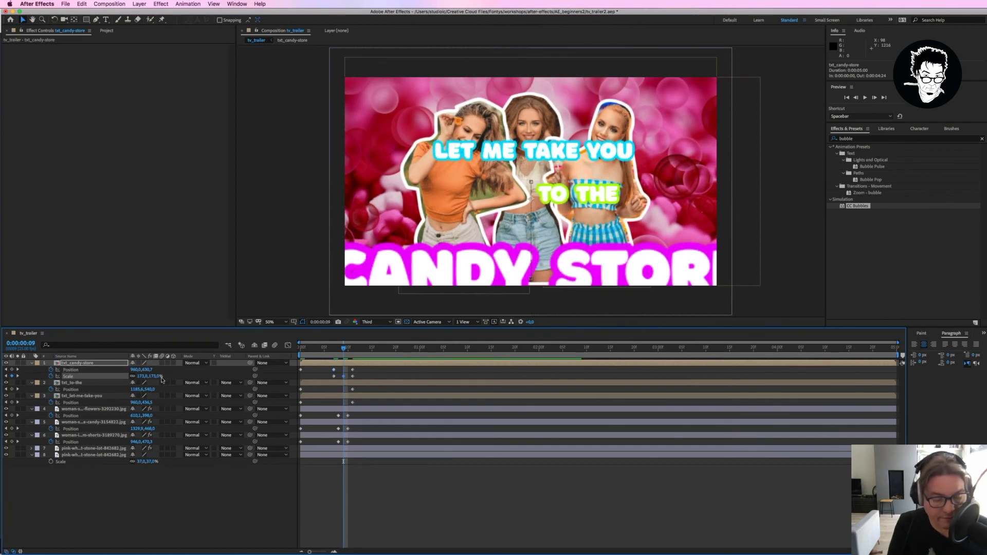
{"action": "key", "text": "cmd+z"}
{"action": "mouse_move", "coordinate": [146, 370]}
{"action": "left_mouse_down"}
{"action": "mouse_move", "coordinate": [178, 372]}
{"action": "mouse_move", "coordinate": [27, 390]}
{"action": "left_mouse_up"}
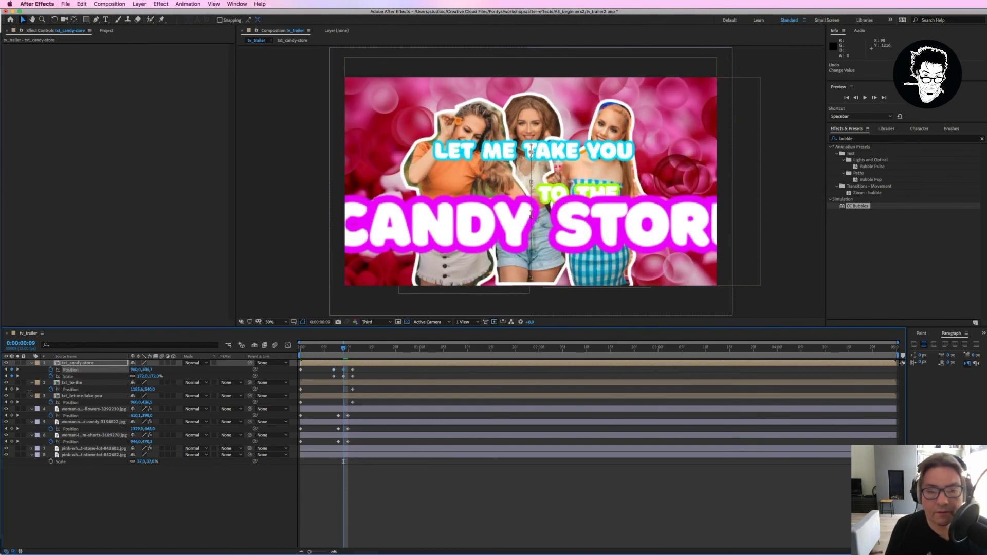
Preview the pop, then shrink CANDY STORE's scale overshoot at frame 9 so it fits
{"action": "key", "text": "Page_Up"}
{"action": "key", "text": "Page_Up"}
{"action": "key", "text": "Page_Up"}
{"action": "key", "text": "space"}
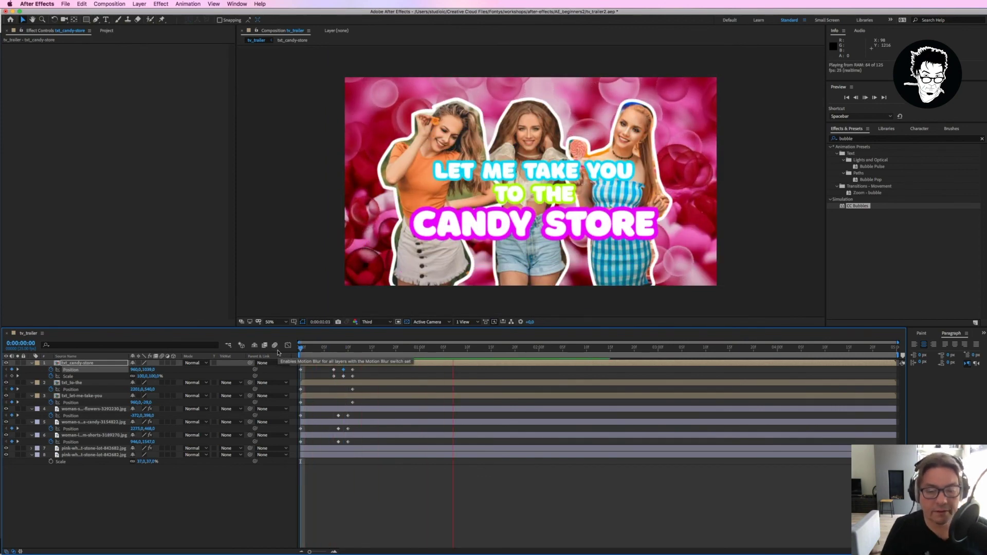
{"action": "key", "text": "space"}
{"action": "key", "text": "space"}
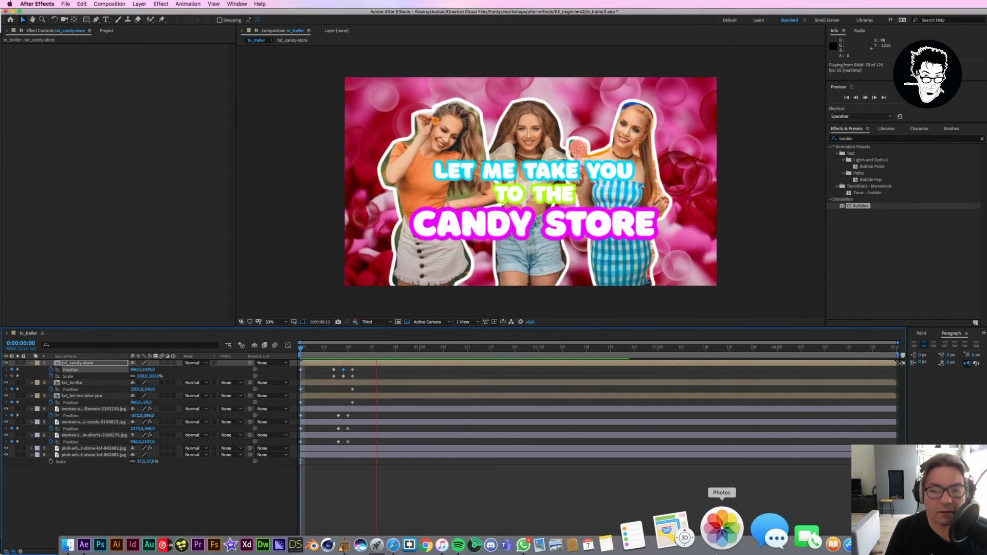
{"action": "key", "text": "space"}
{"action": "left_click_drag", "start_coordinate": [444, 349], "coordinate": [344, 350]}
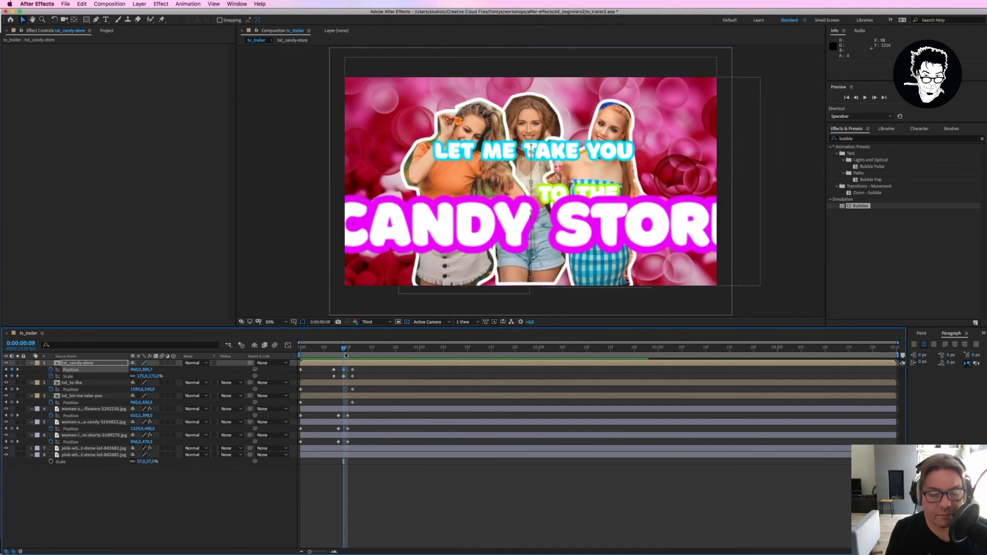
{"action": "mouse_move", "coordinate": [153, 376]}
{"action": "left_mouse_down"}
{"action": "mouse_move", "coordinate": [132, 376]}
{"action": "mouse_move", "coordinate": [161, 386]}
{"action": "mouse_move", "coordinate": [174, 372]}
{"action": "left_mouse_up"}
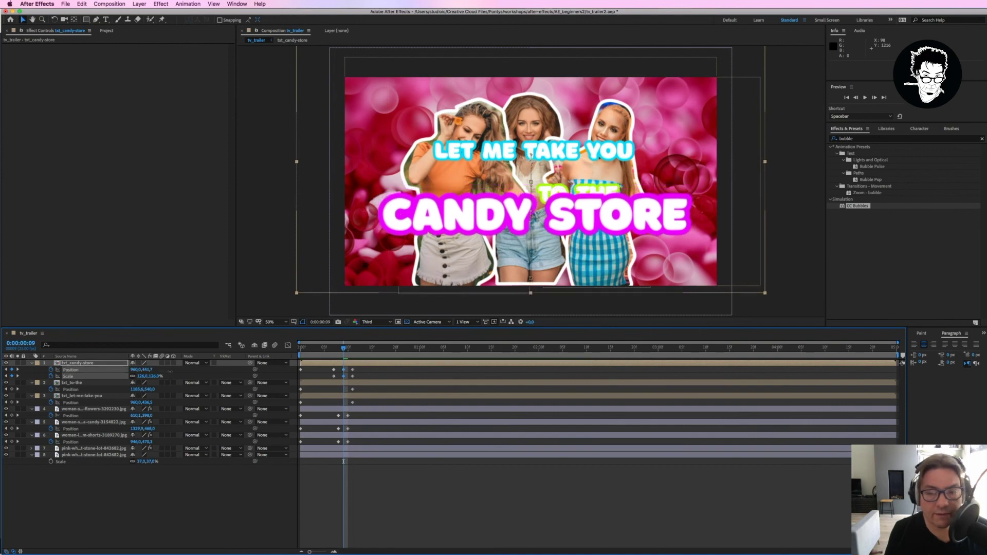
Replay the preview and scrub to confirm all three text lines settle by frame 11
{"action": "key", "text": "space"}
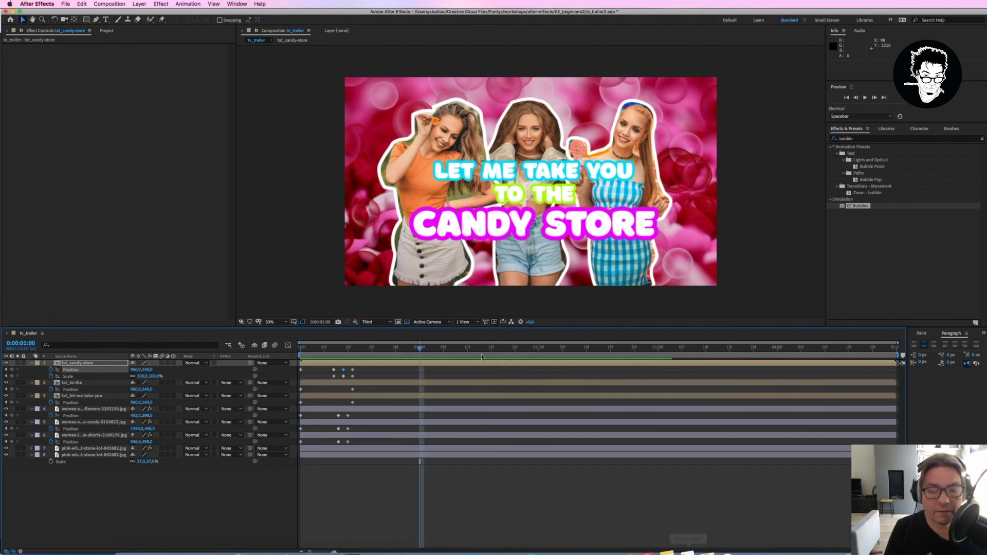
{"action": "left_click", "coordinate": [420, 348]}
{"action": "key", "text": "space"}
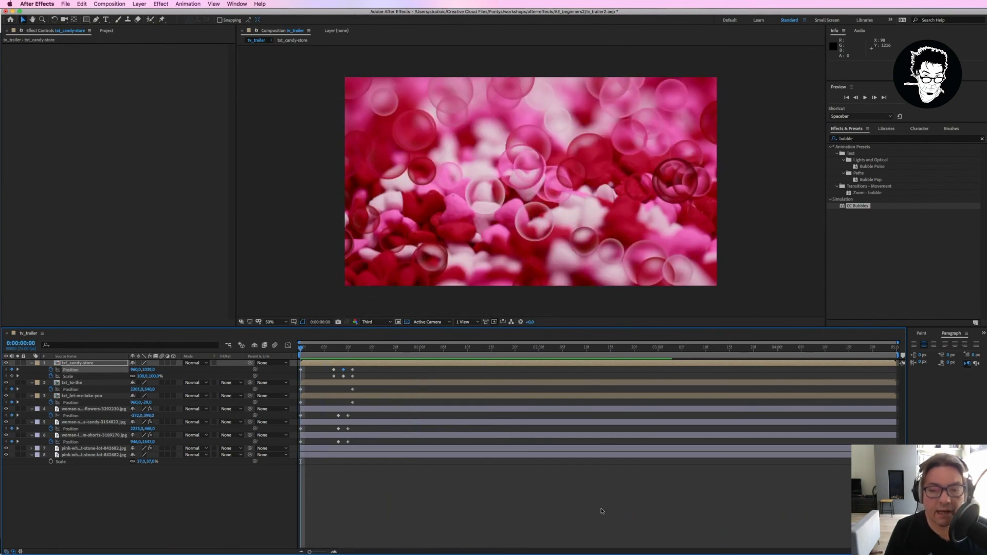
{"action": "left_click", "coordinate": [418, 349]}
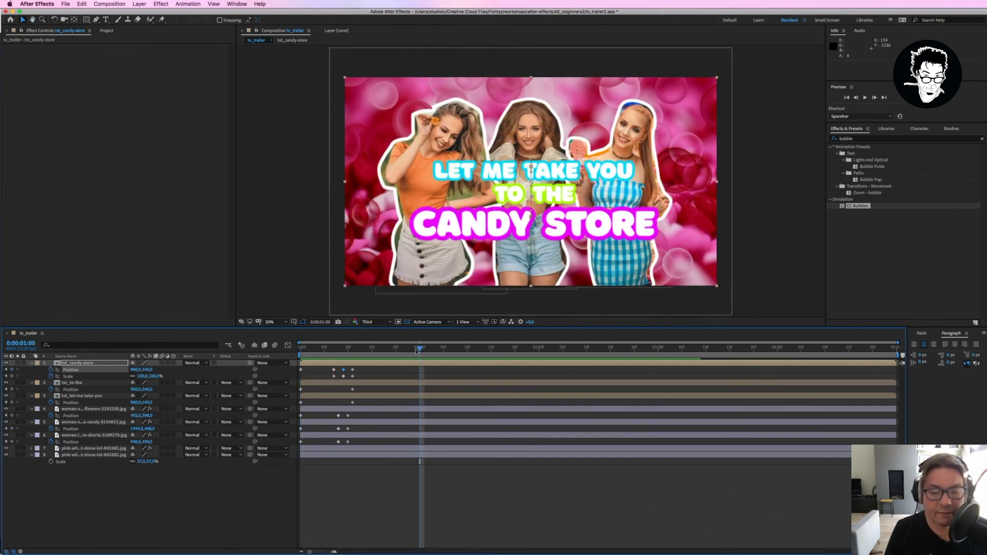
{"action": "left_click_drag", "start_coordinate": [359, 351], "coordinate": [298, 354]}
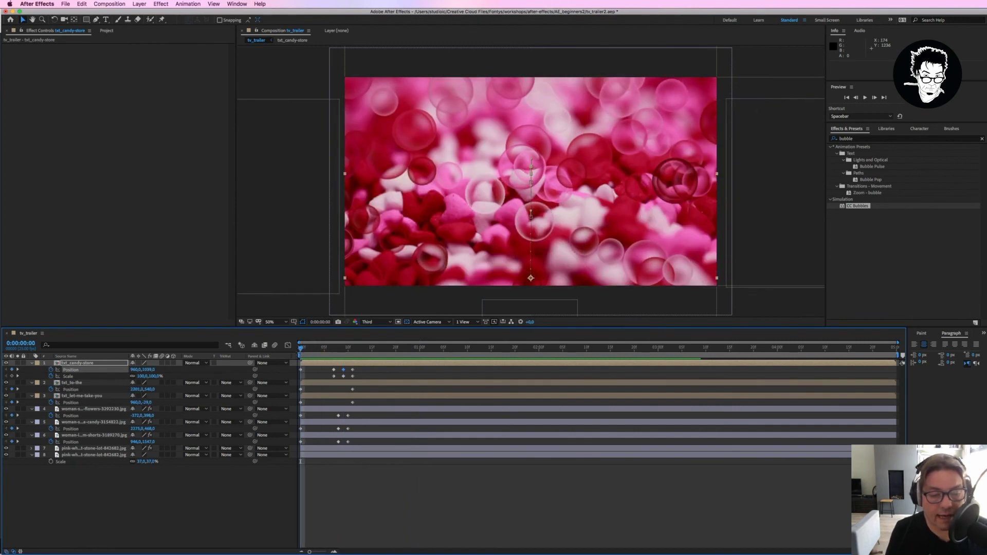
{"action": "left_click_drag", "start_coordinate": [303, 351], "coordinate": [354, 353]}
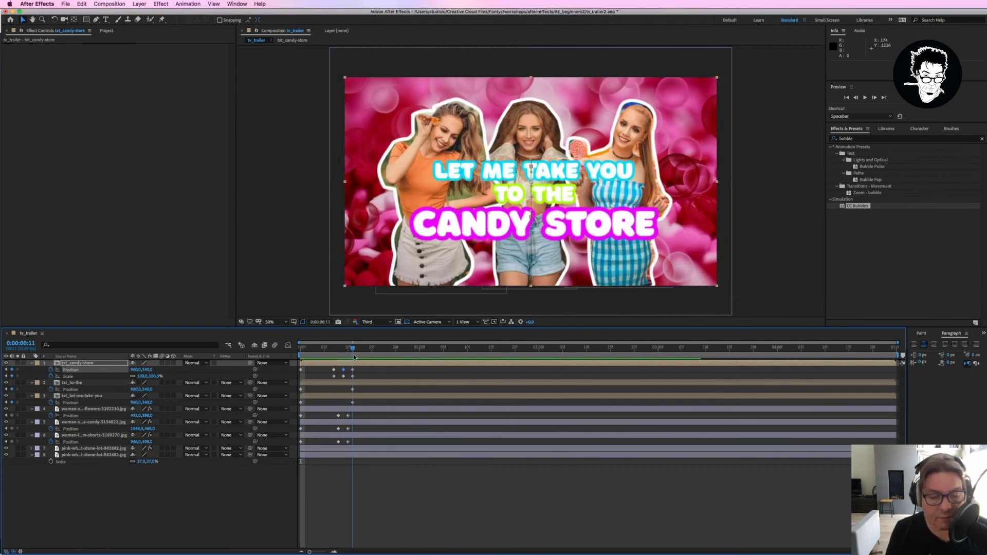
{"action": "left_click", "coordinate": [77, 382]}
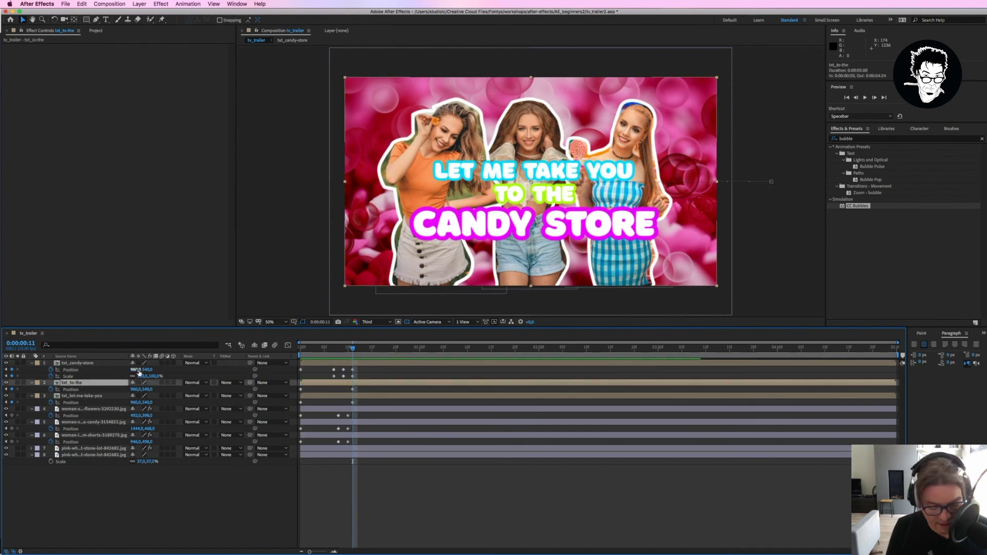
Add Position and Scale keyframes to the TO THE layer at frame 7
{"action": "key", "text": "shift+s"}
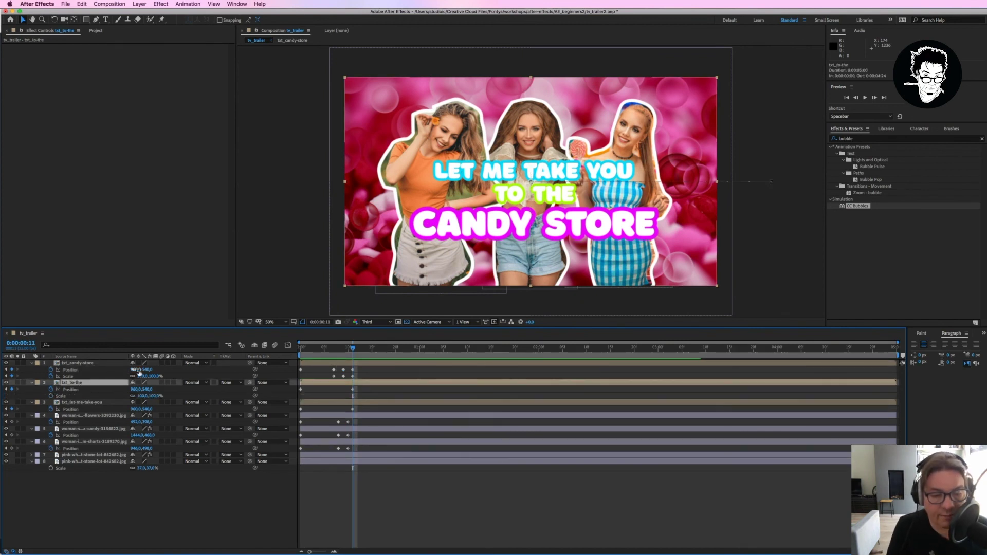
{"action": "left_click", "coordinate": [333, 348]}
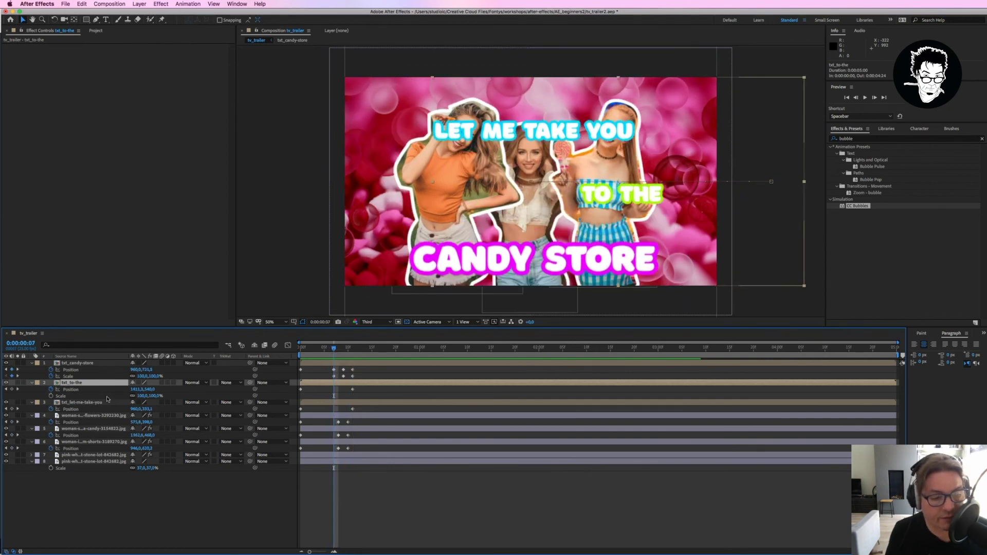
{"action": "left_click", "coordinate": [12, 390]}
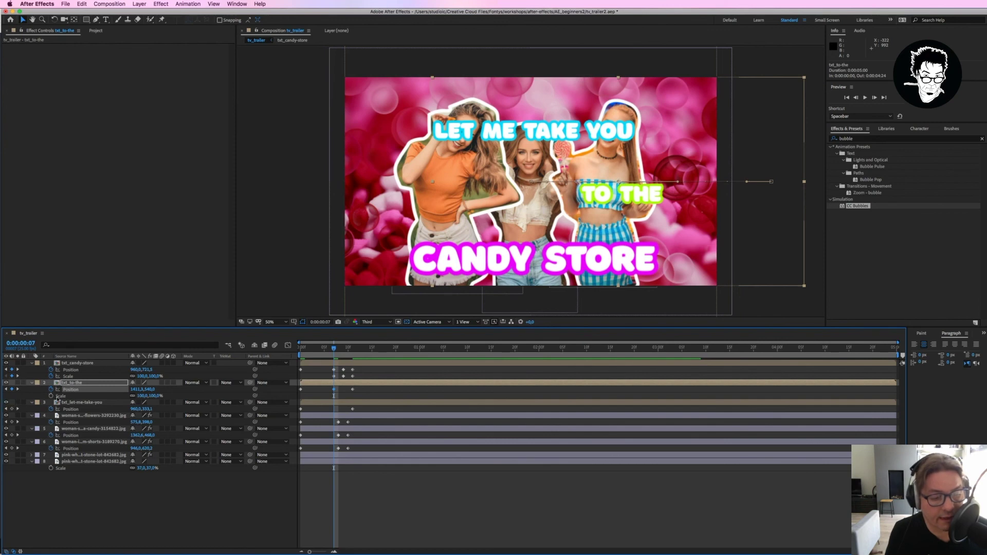
{"action": "left_click", "coordinate": [51, 396]}
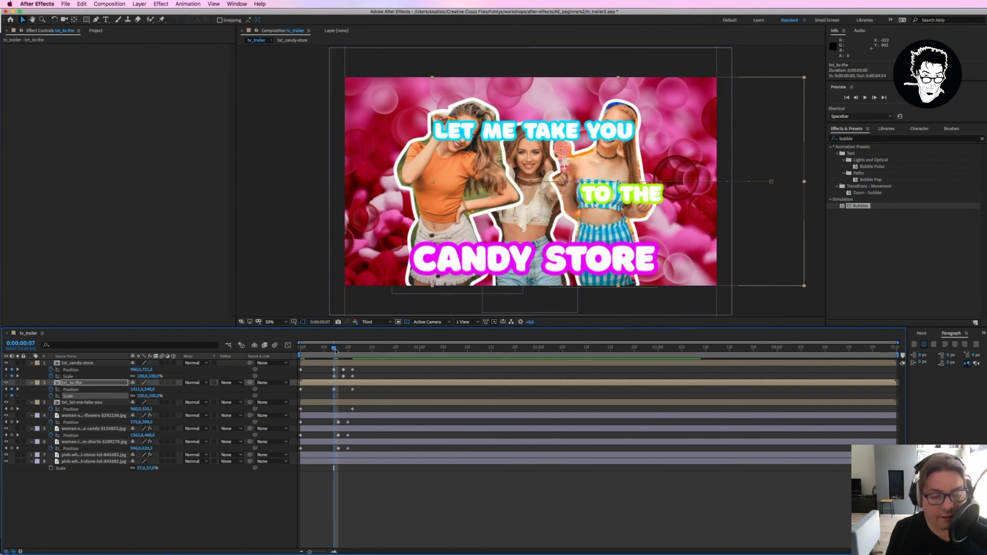
Shrink TO THE to about 77% scale at frame 9, undoing an accidental position nudge
{"action": "left_click_drag", "start_coordinate": [335, 350], "coordinate": [355, 349]}
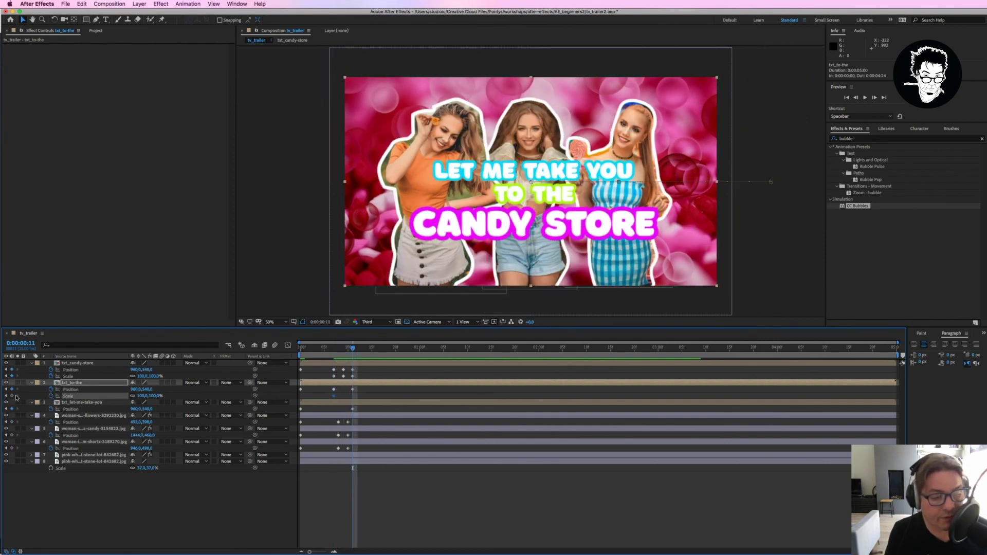
{"action": "left_click_drag", "start_coordinate": [352, 350], "coordinate": [344, 351]}
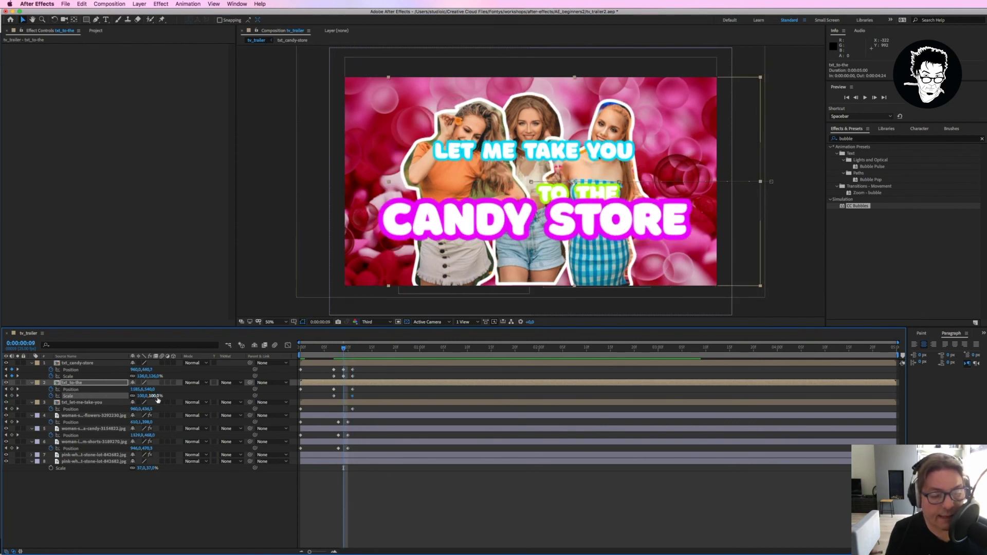
{"action": "left_click_drag", "start_coordinate": [156, 395], "coordinate": [147, 396]}
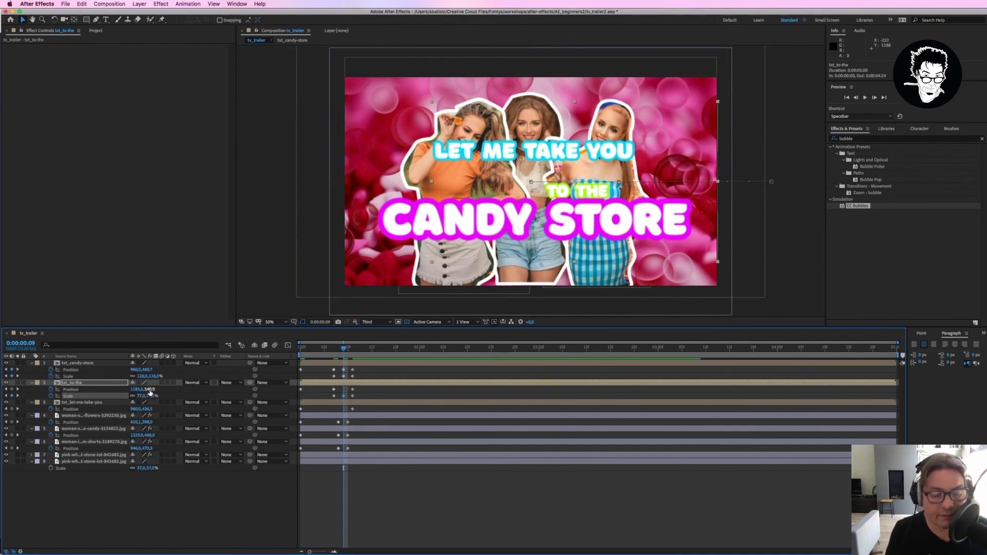
{"action": "left_click_drag", "start_coordinate": [149, 391], "coordinate": [153, 390]}
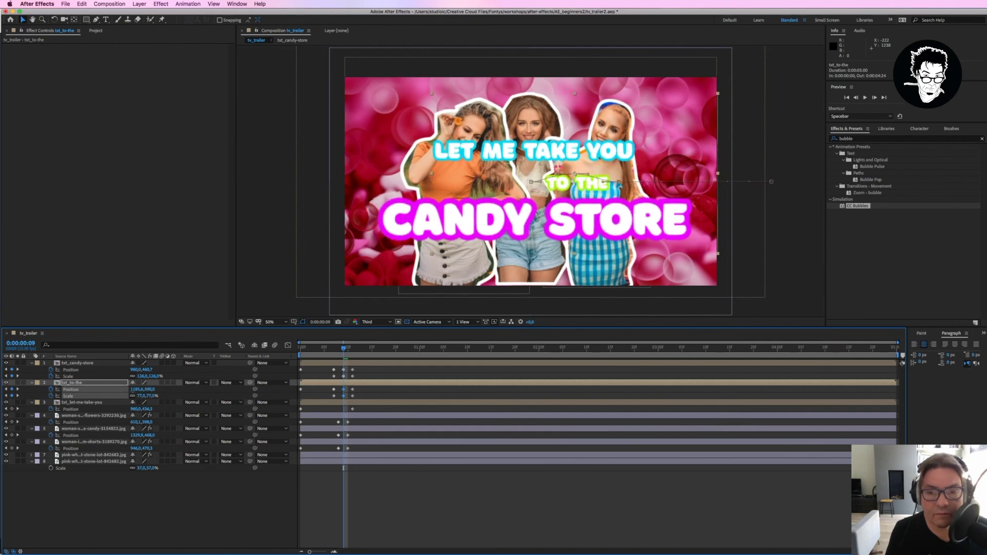
{"action": "key", "text": "super+z"}
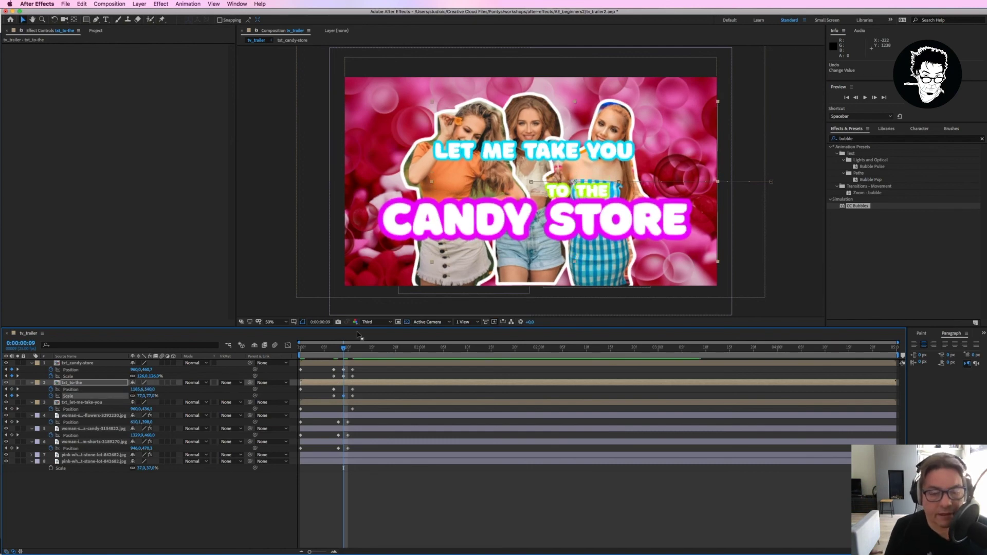
Preview the TO THE scale pop twice, then return to an early frame
{"action": "key", "text": "space"}
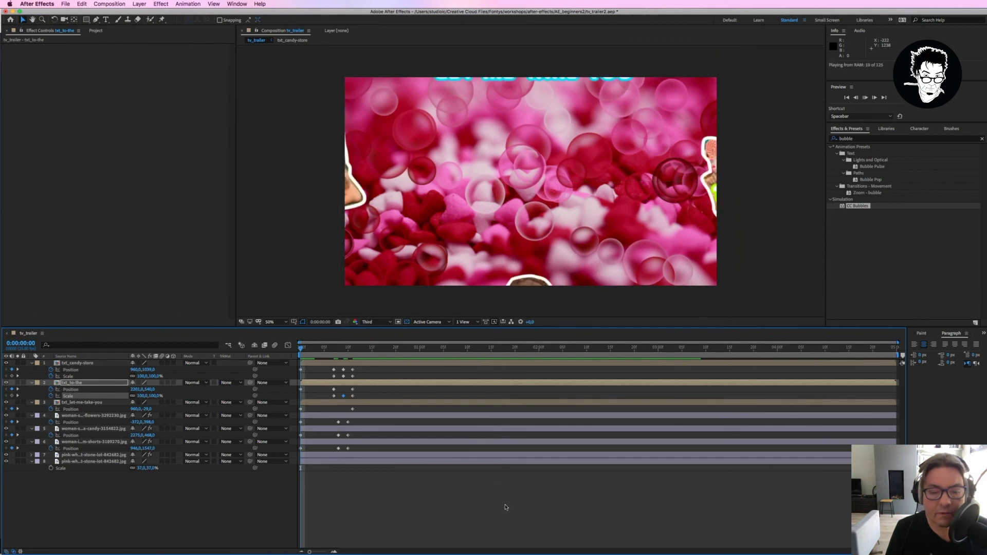
{"action": "key", "text": "space"}
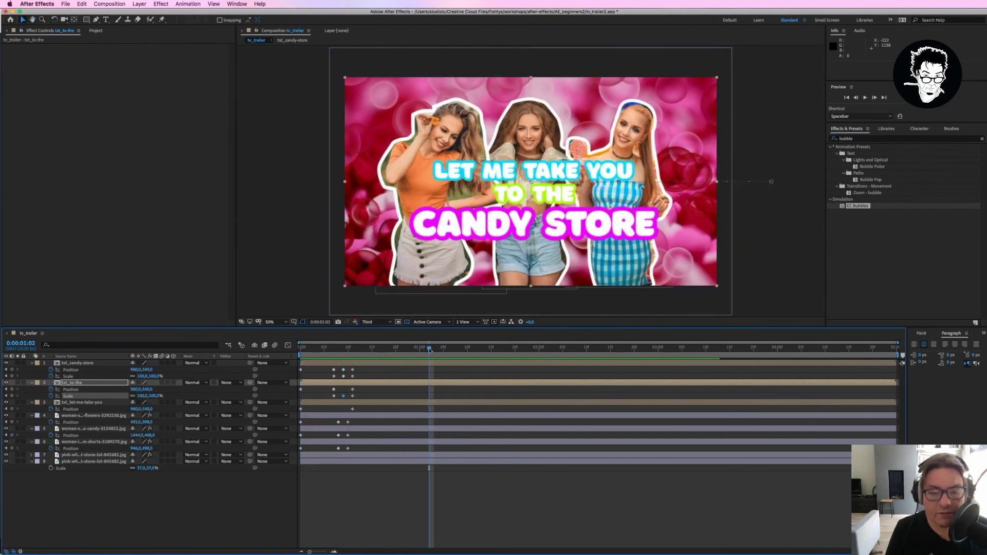
{"action": "key", "text": "space"}
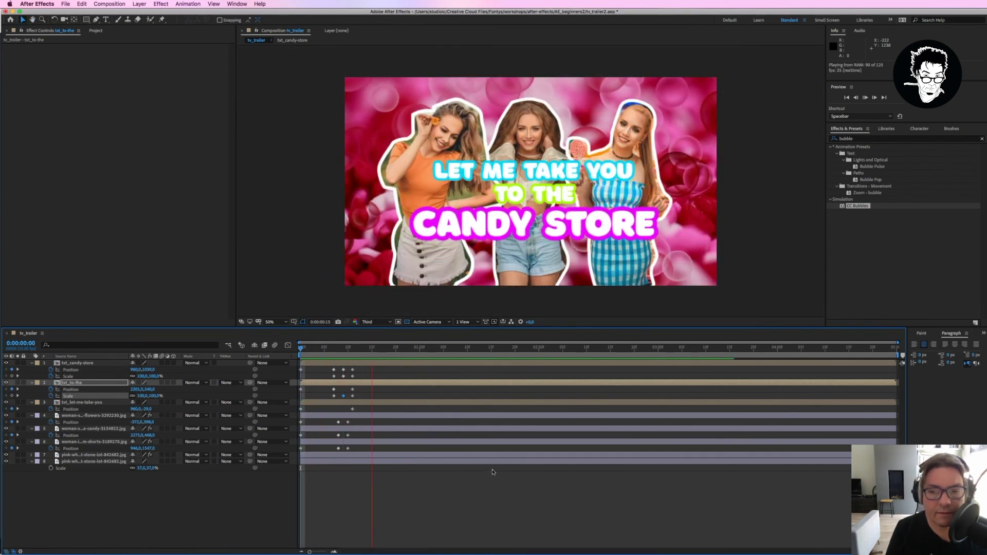
{"action": "key", "text": "space"}
{"action": "left_click_drag", "start_coordinate": [416, 351], "coordinate": [333, 357]}
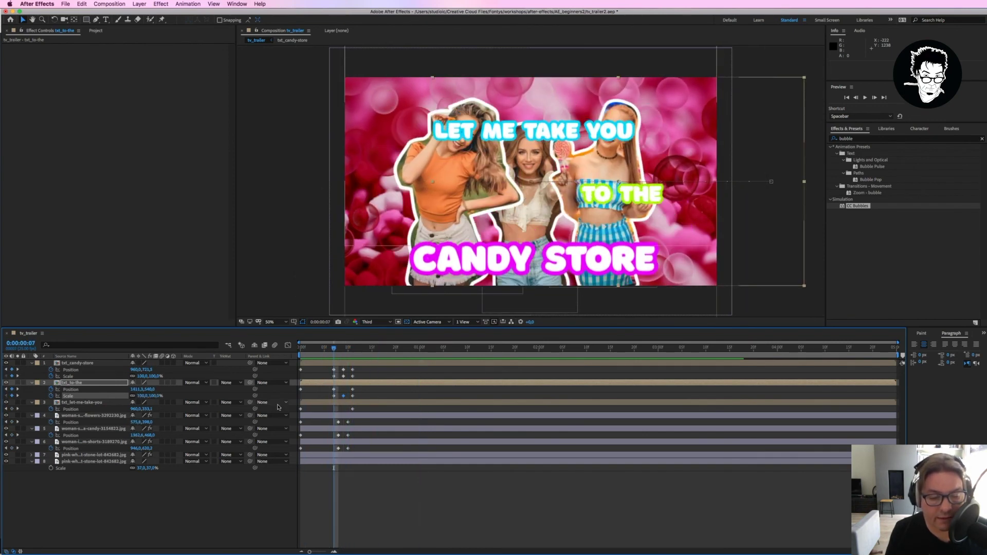
Add Position and Scale keyframes to the LET ME TAKE YOU layer at frame 7
{"action": "left_click", "coordinate": [309, 403]}
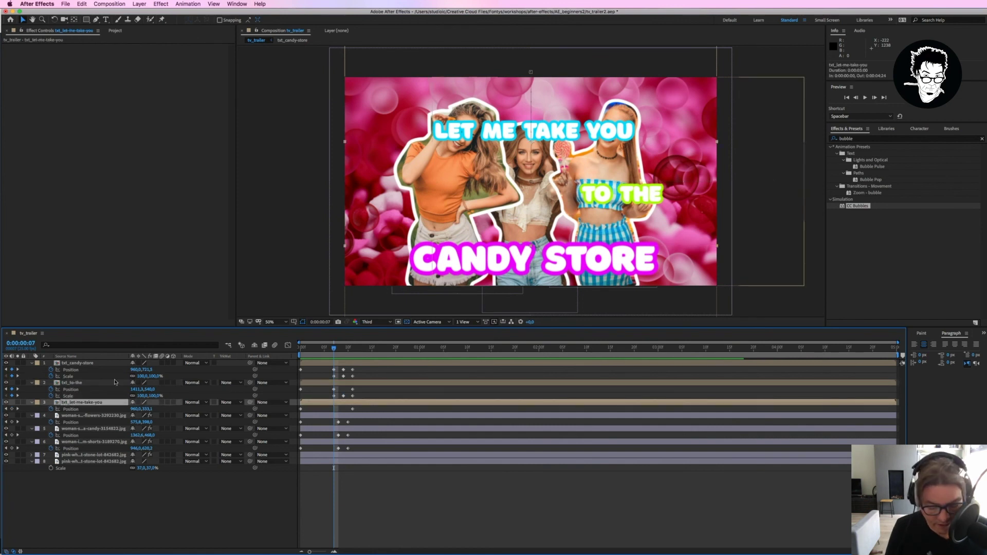
{"action": "key", "text": "shift+s"}
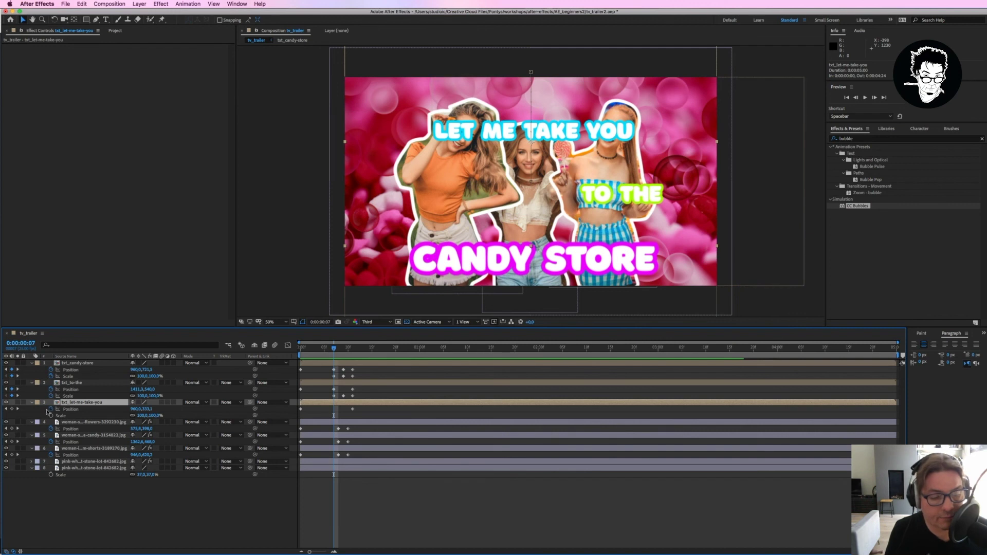
{"action": "left_click", "coordinate": [12, 408]}
{"action": "left_click", "coordinate": [51, 415]}
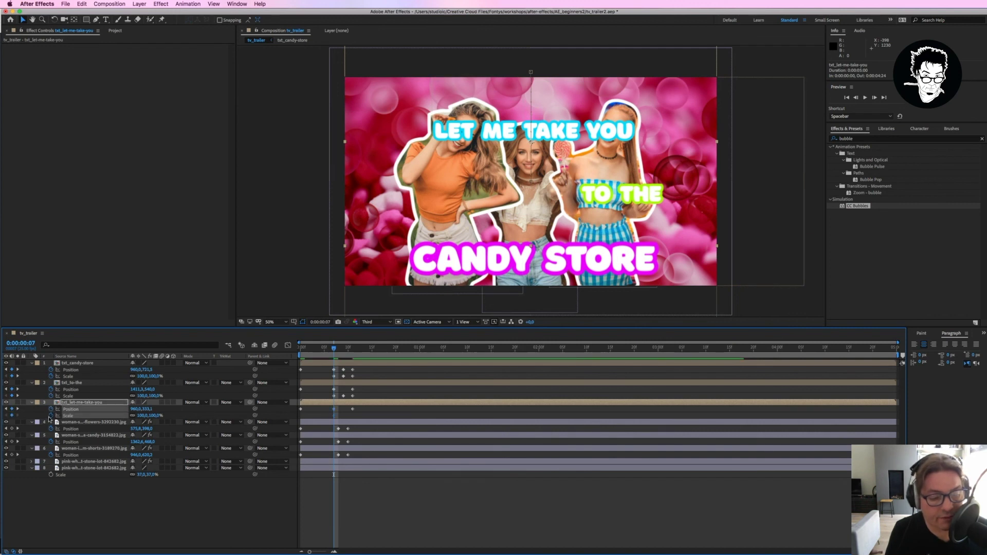
At frame 9, enlarge LET ME TAKE YOU to 165% and move it lower
{"action": "left_click_drag", "start_coordinate": [333, 348], "coordinate": [352, 348]}
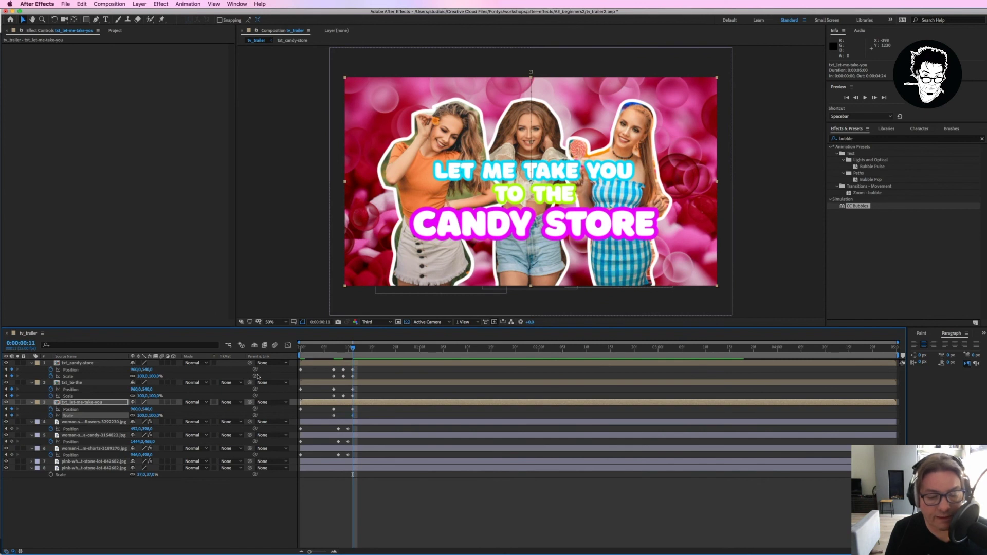
{"action": "left_click_drag", "start_coordinate": [348, 350], "coordinate": [340, 349]}
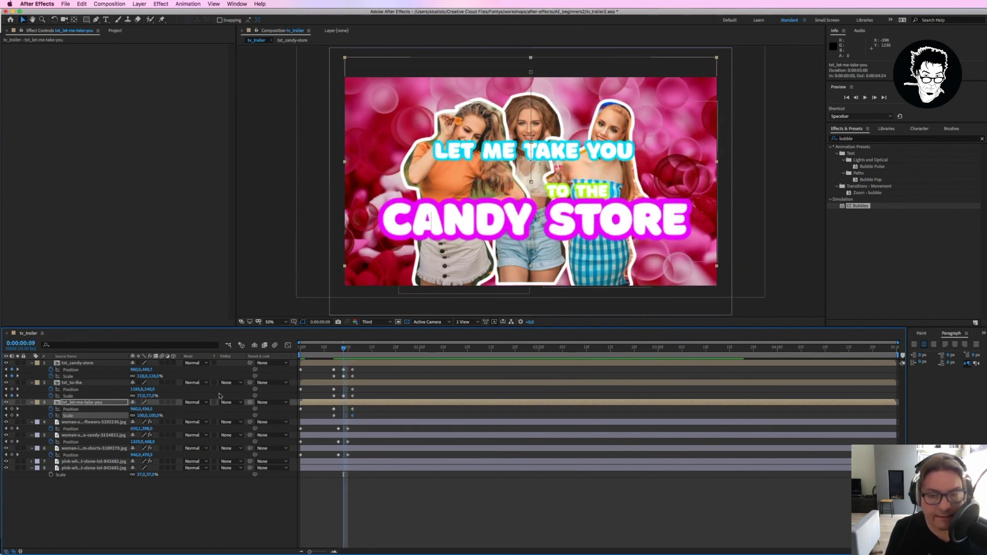
{"action": "left_click", "coordinate": [154, 416]}
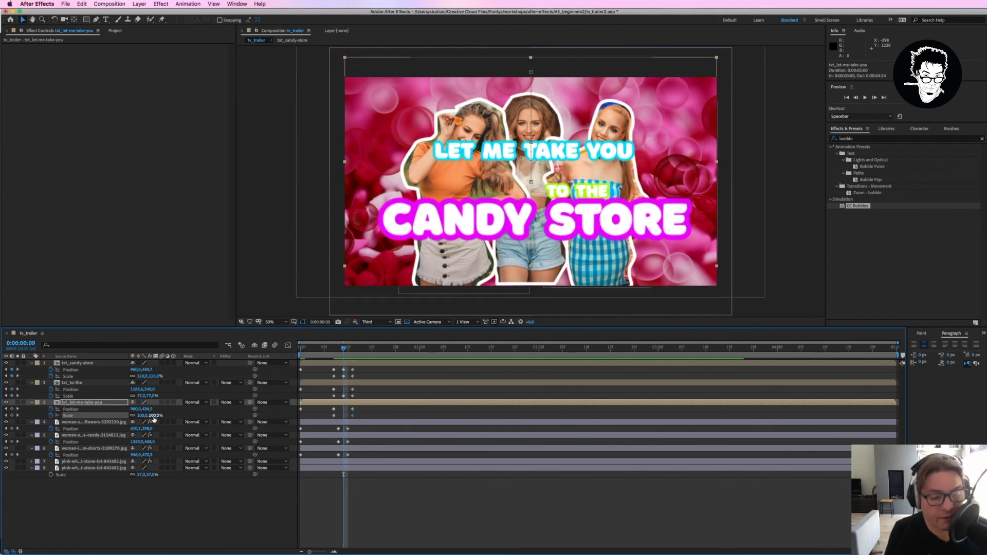
{"action": "left_click_drag", "start_coordinate": [154, 416], "coordinate": [177, 416]}
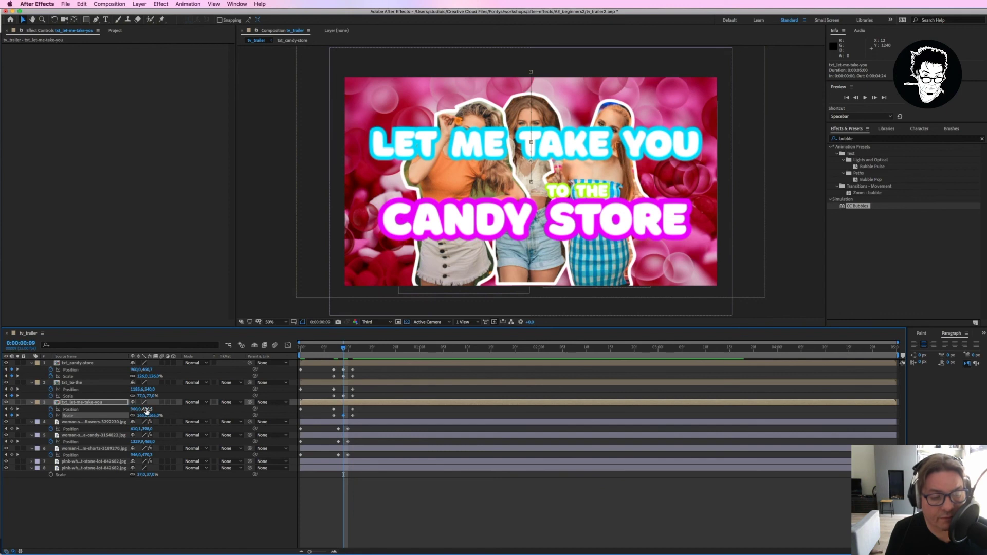
{"action": "left_click_drag", "start_coordinate": [146, 410], "coordinate": [177, 411]}
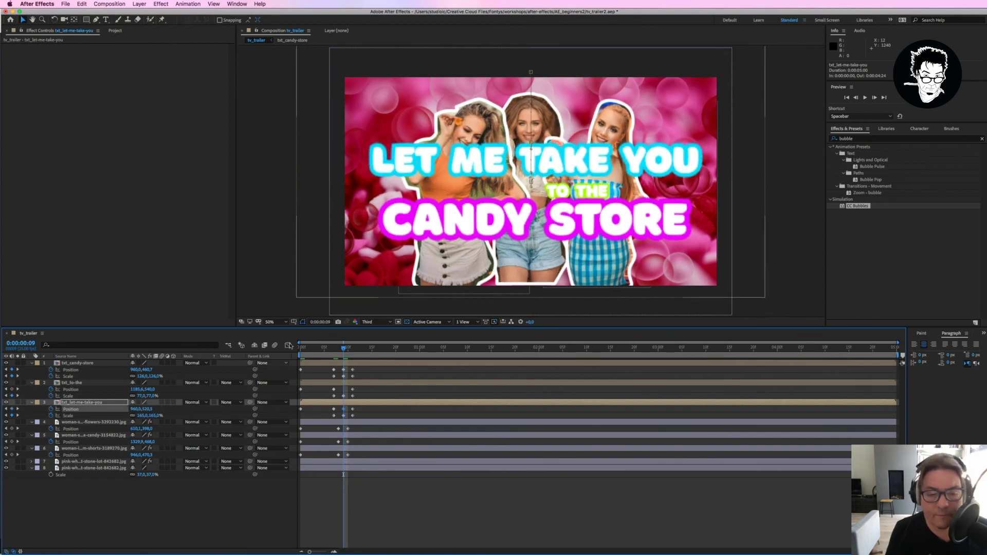
{"action": "key", "text": "space"}
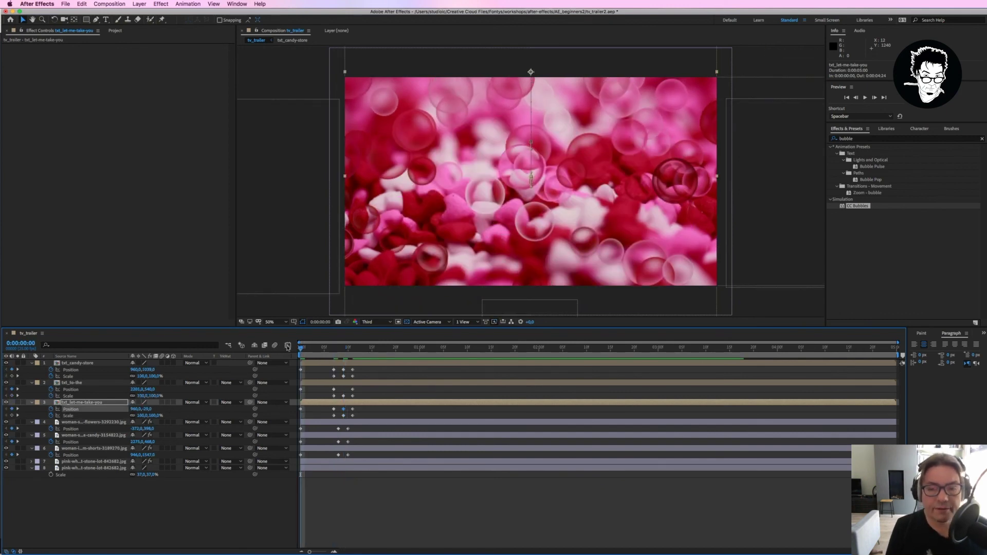
{"action": "key", "text": "space"}
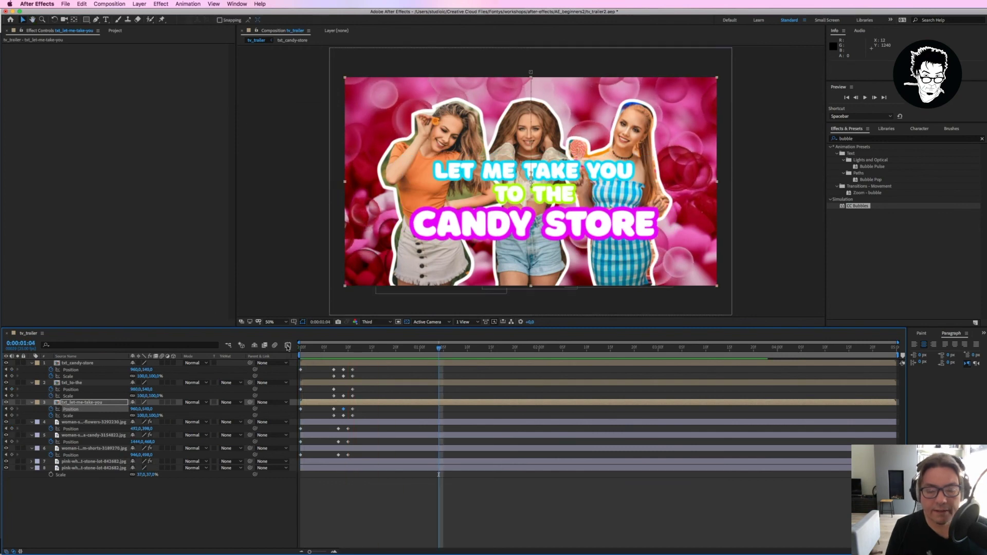
{"action": "key", "text": "space"}
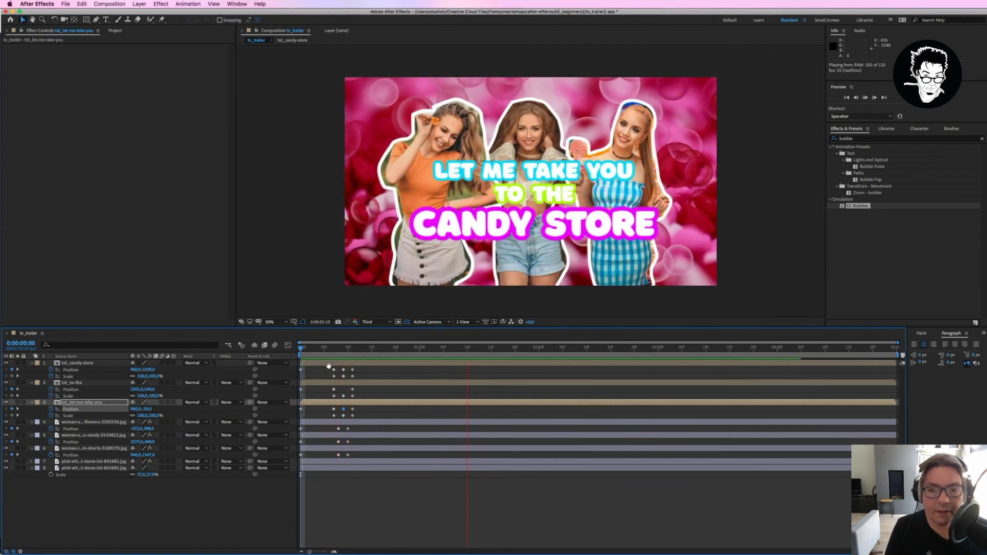
{"action": "key", "text": "space"}
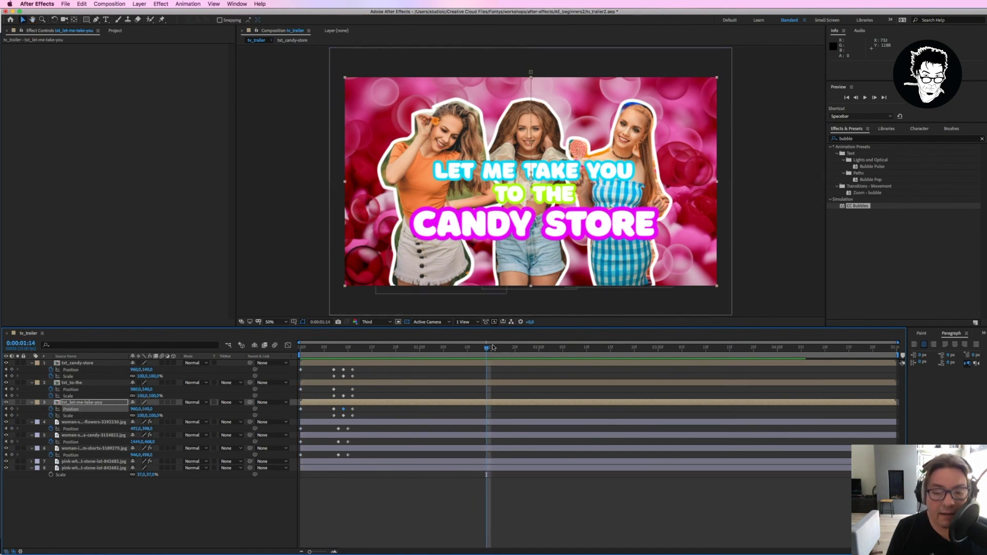
{"action": "key", "text": "Home"}
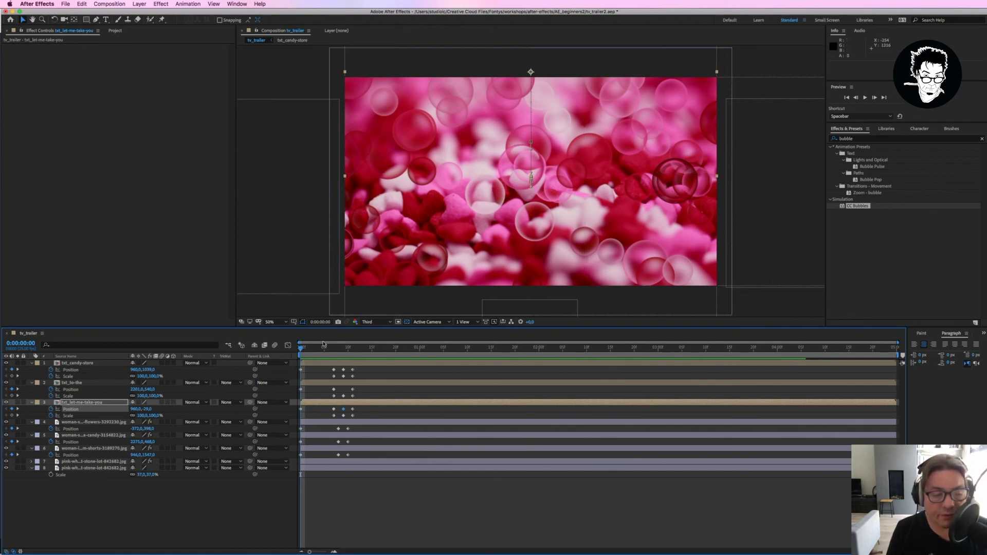
{"action": "left_click_drag", "start_coordinate": [301, 350], "coordinate": [353, 352]}
{"action": "left_click", "coordinate": [473, 461]}
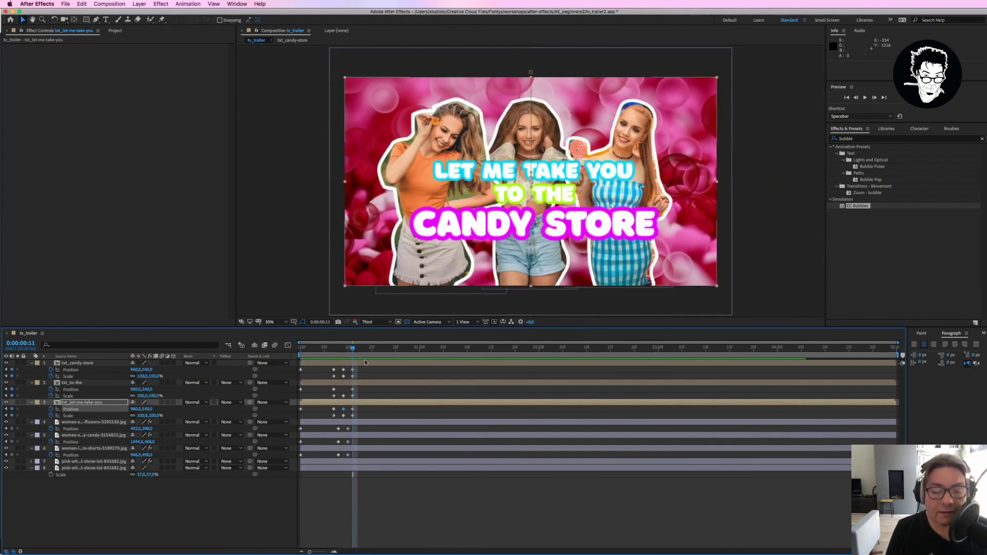
{"action": "key", "text": "space"}
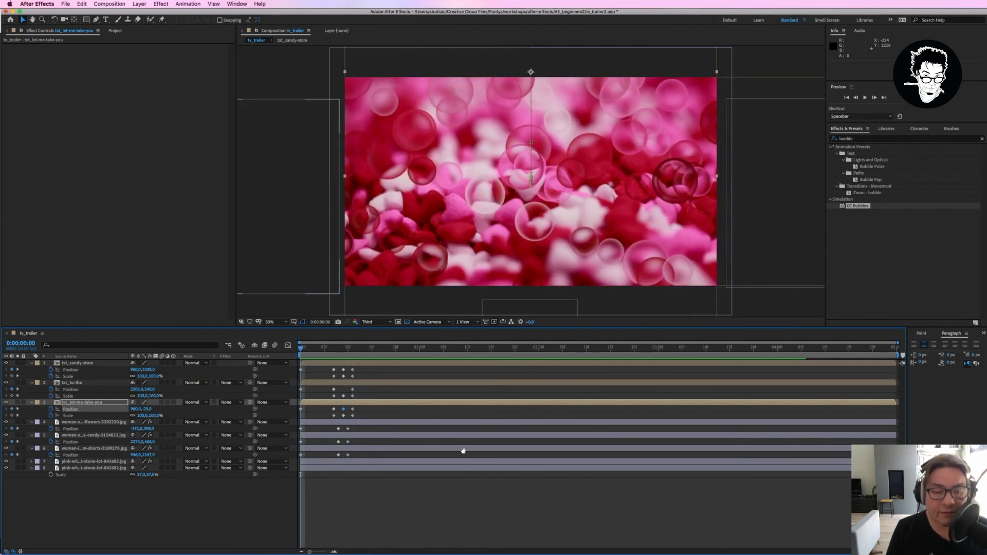
{"action": "key", "text": "space"}
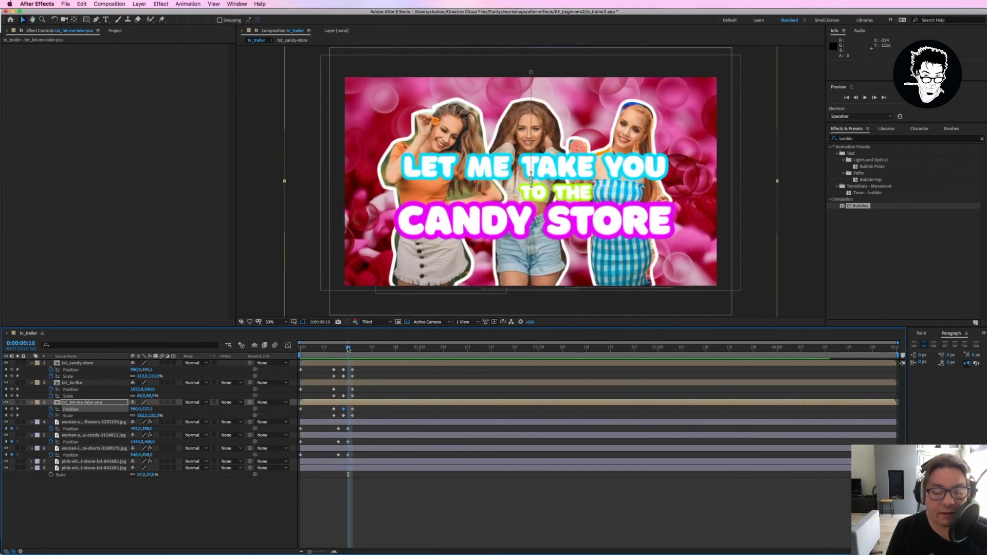
{"action": "left_click_drag", "start_coordinate": [348, 349], "coordinate": [352, 349]}
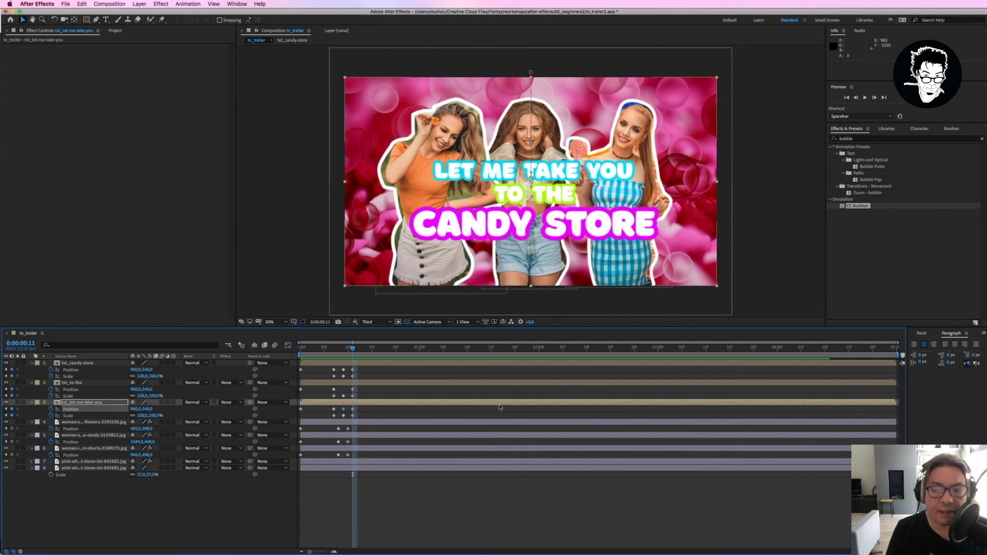